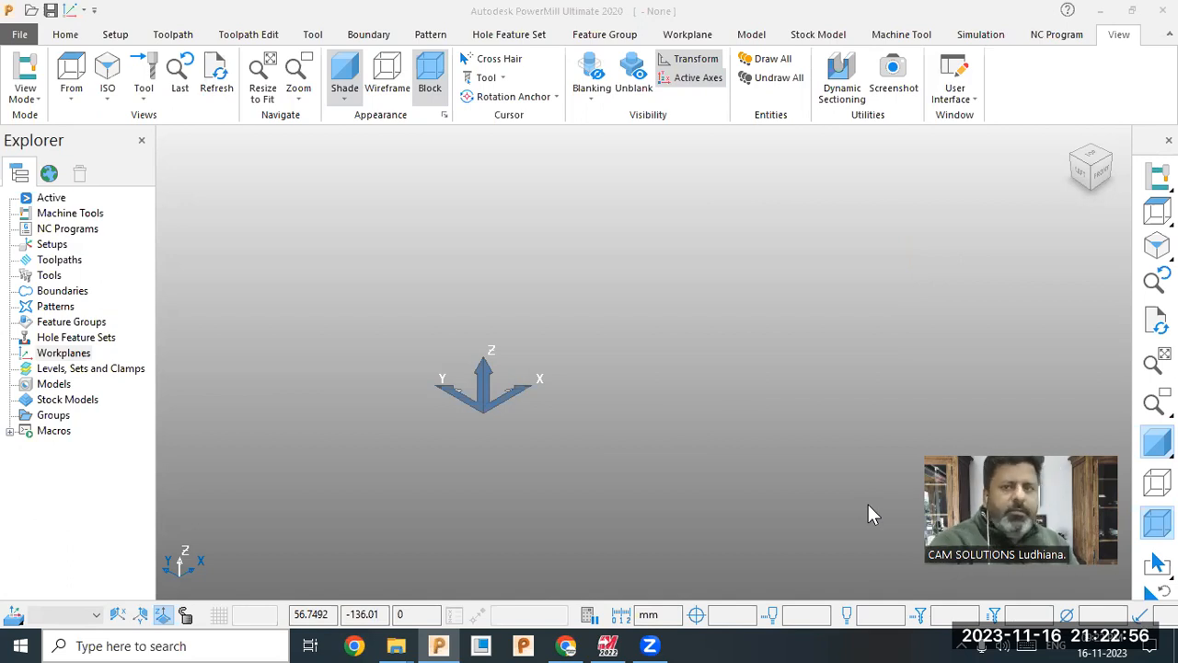
pyautogui.click(66, 35)
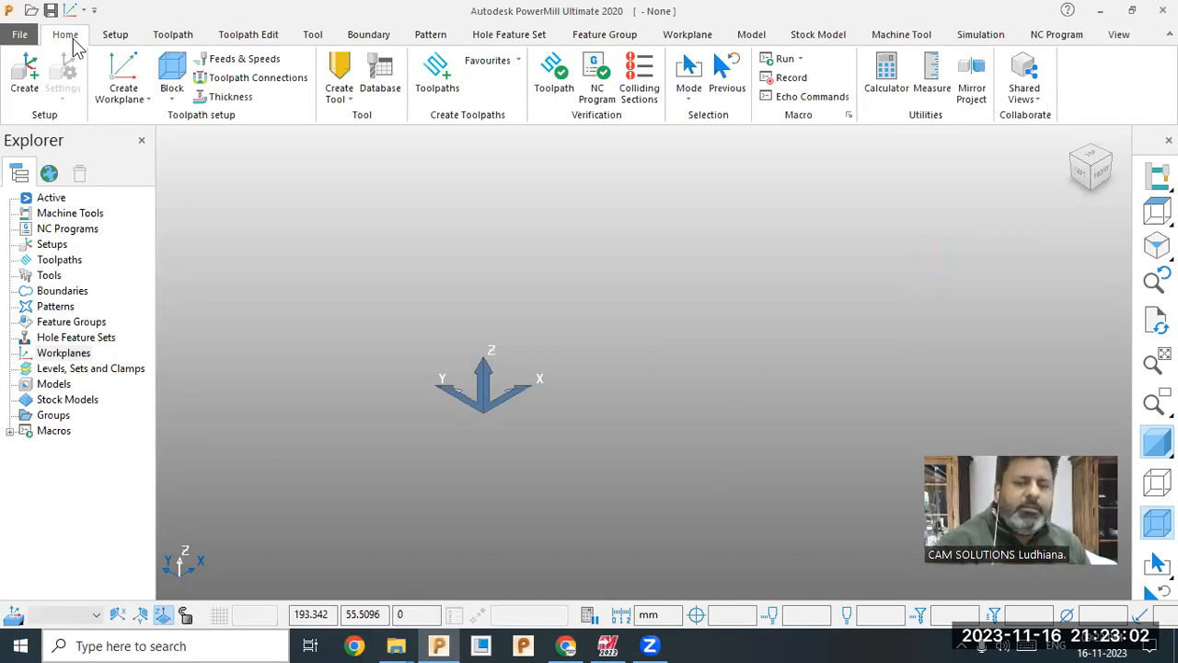
pyautogui.moveTo(589, 396); pyautogui.dragTo(644, 258, button='middle')
pyautogui.scroll(3, 444, 387)
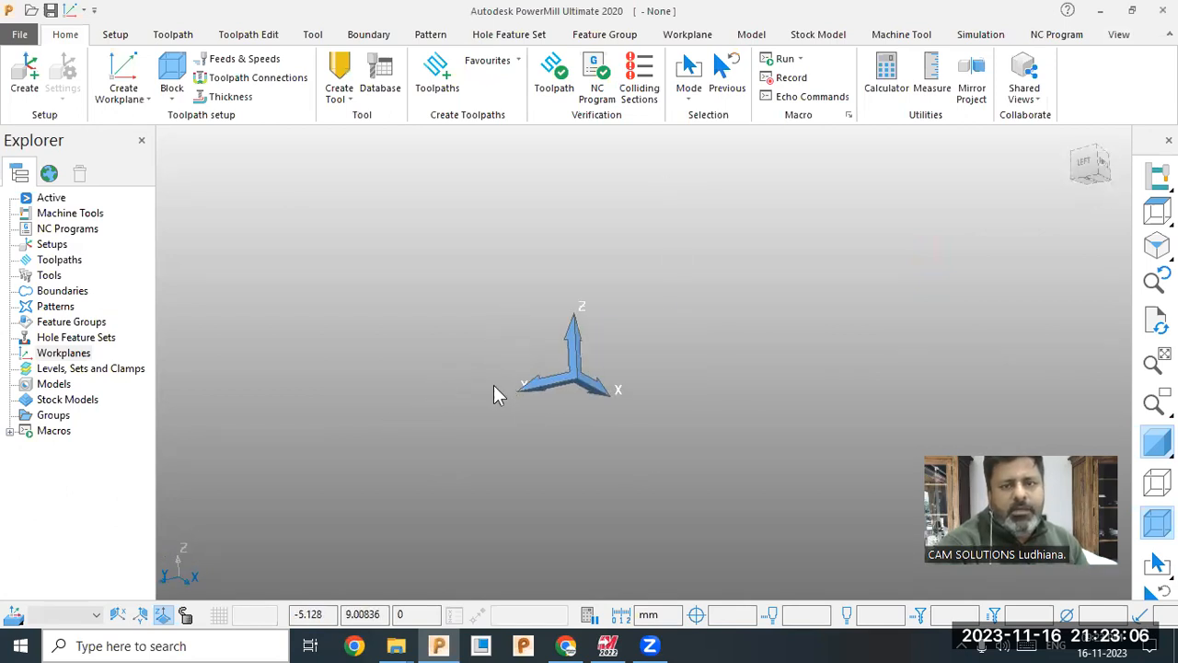
# - Toggle the display of the transform axes off and on repeatedly, leaving them shown at the origin
pyautogui.click(1118, 34)
pyautogui.click(698, 77)
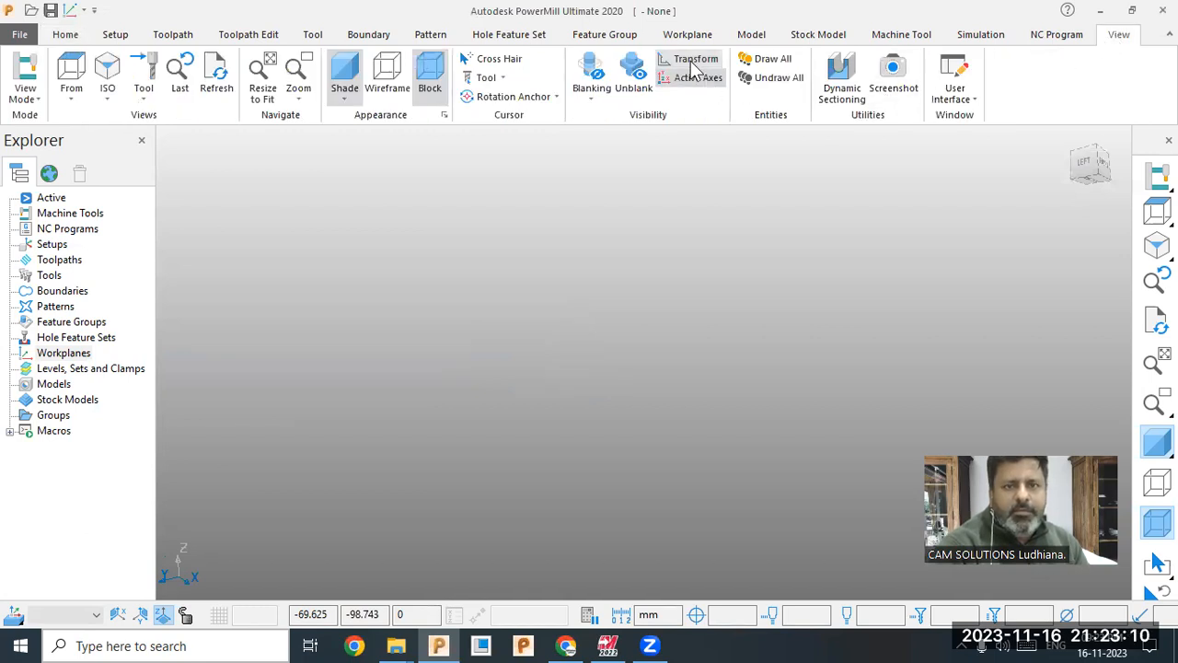
pyautogui.click(692, 61)
pyautogui.click(693, 61)
pyautogui.click(693, 61)
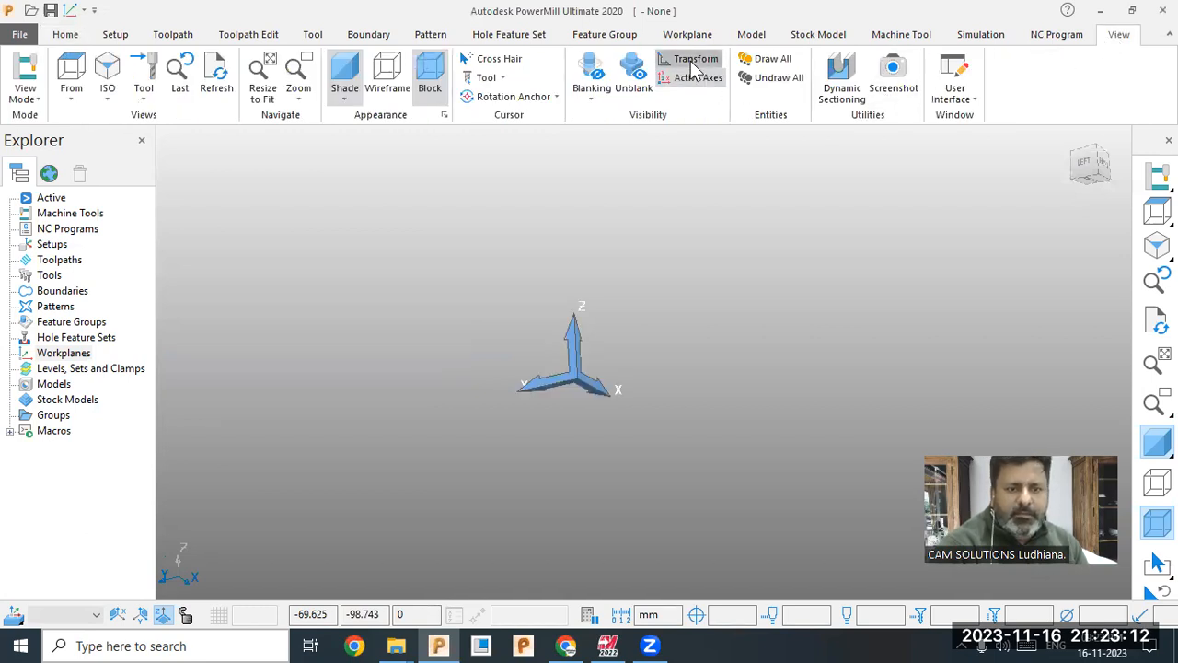
pyautogui.click(692, 61)
pyautogui.click(692, 61)
pyautogui.click(693, 61)
pyautogui.click(693, 61)
pyautogui.click(692, 60)
pyautogui.click(692, 61)
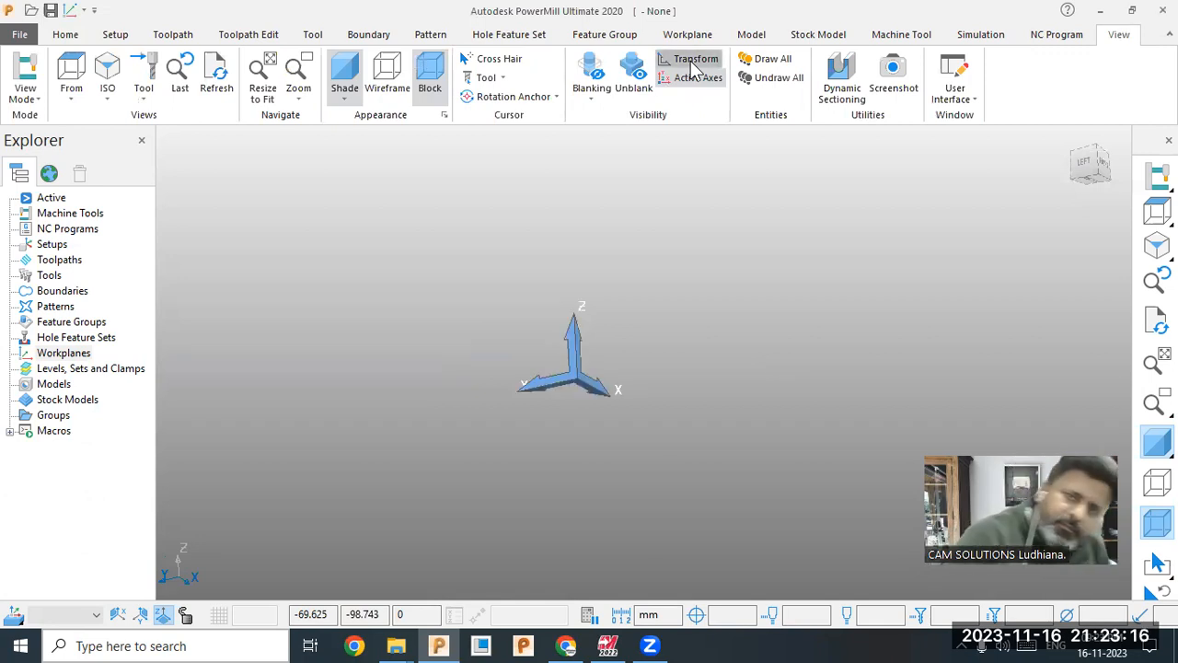
pyautogui.click(692, 61)
pyautogui.click(692, 61)
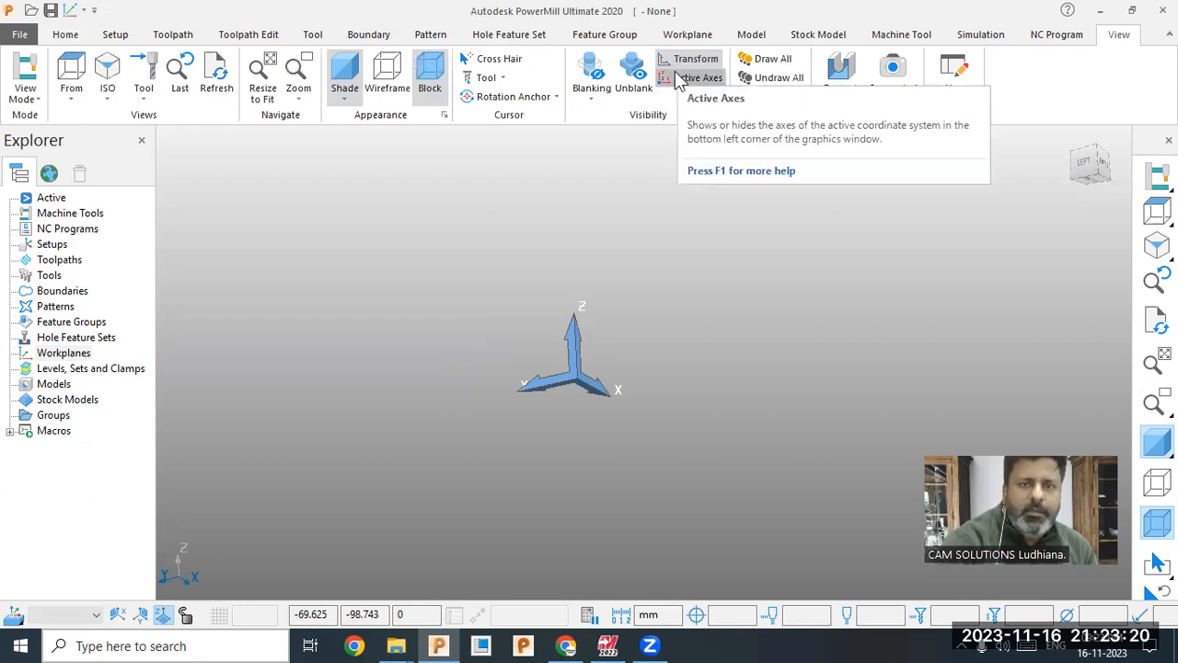
pyautogui.click(686, 63)
pyautogui.click(685, 62)
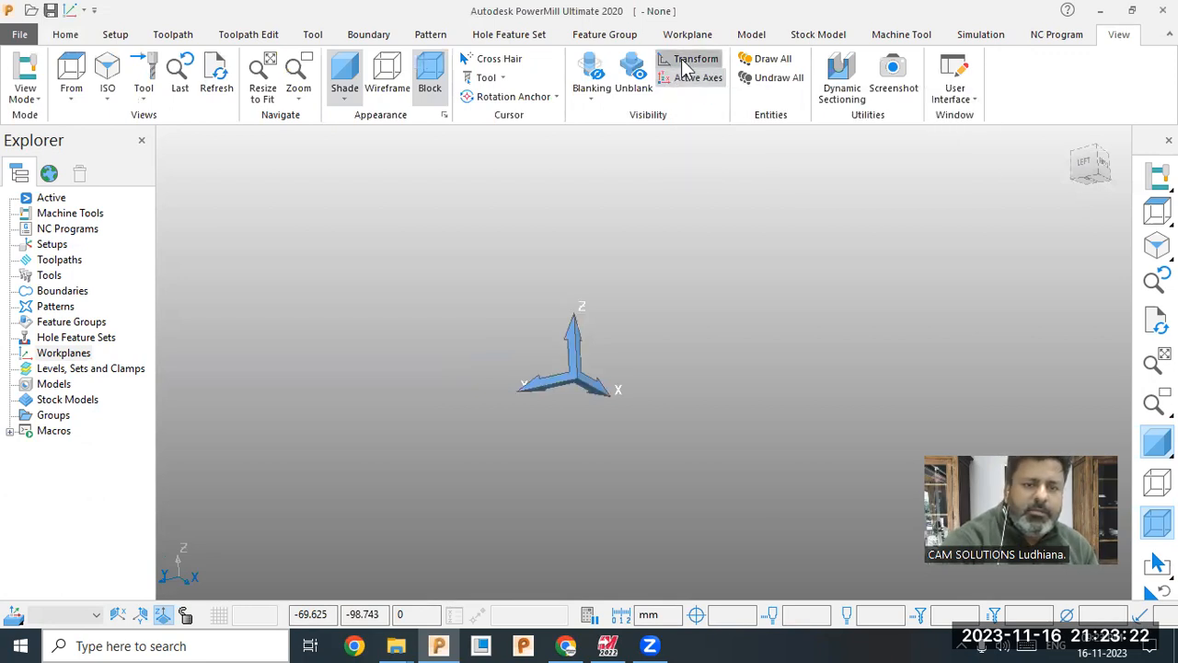
pyautogui.click(687, 63)
pyautogui.click(687, 63)
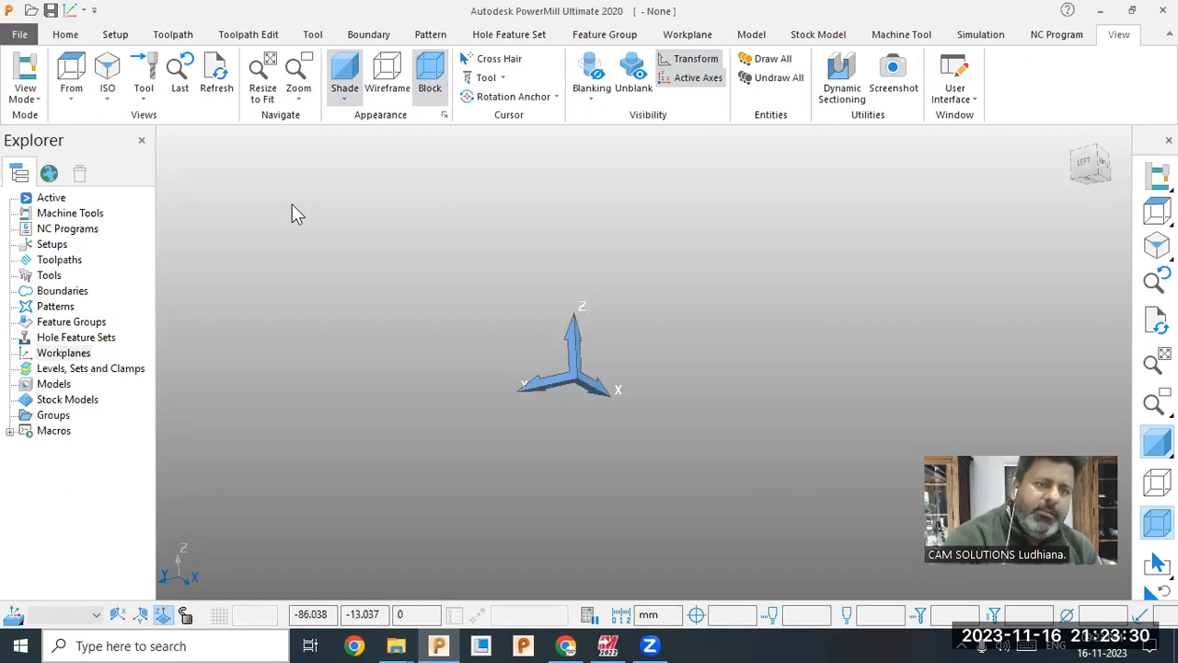
# - Close the Explorer pane and restore it to the workspace
pyautogui.click(143, 141)
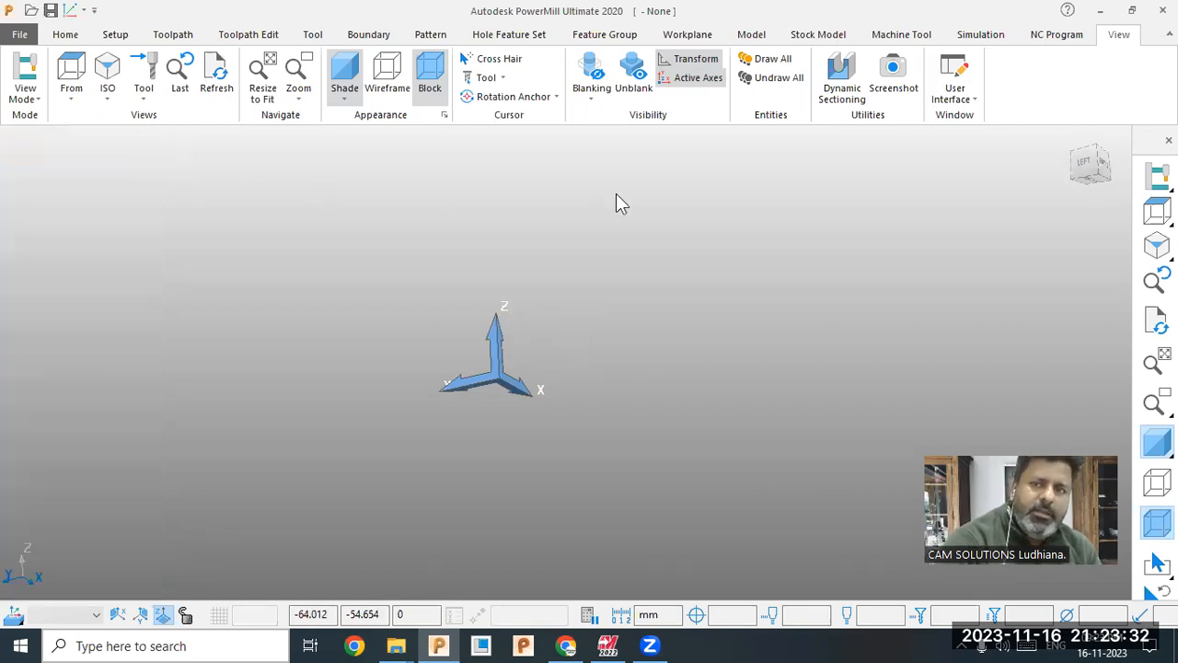
pyautogui.click(970, 104)
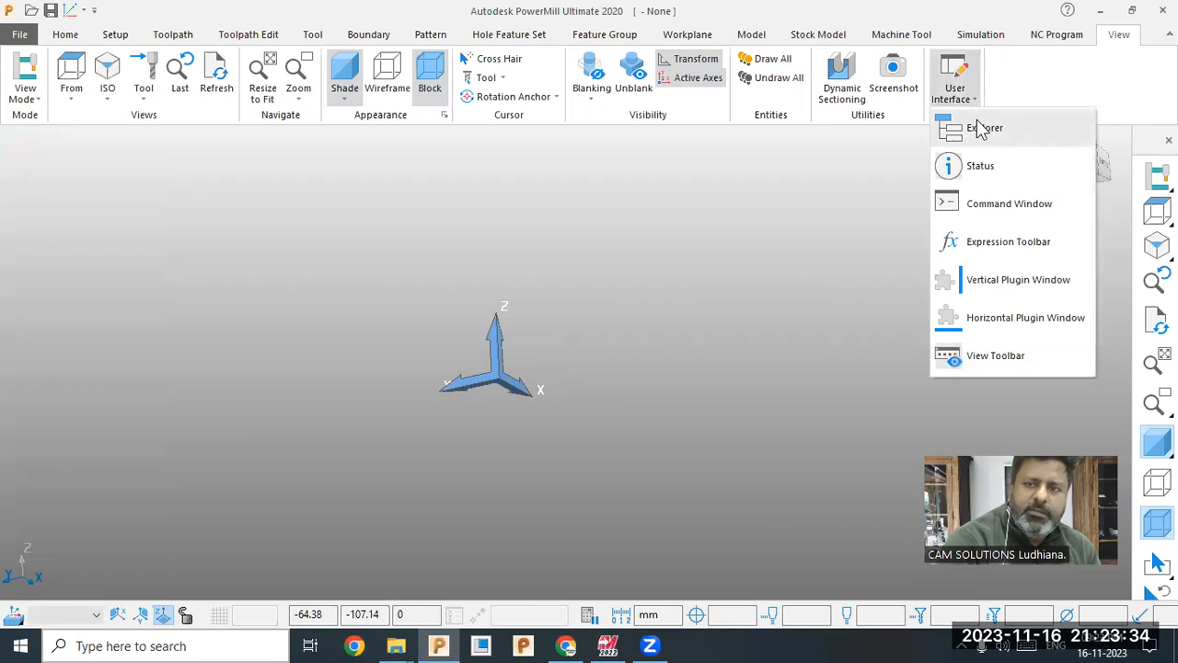
pyautogui.click(986, 129)
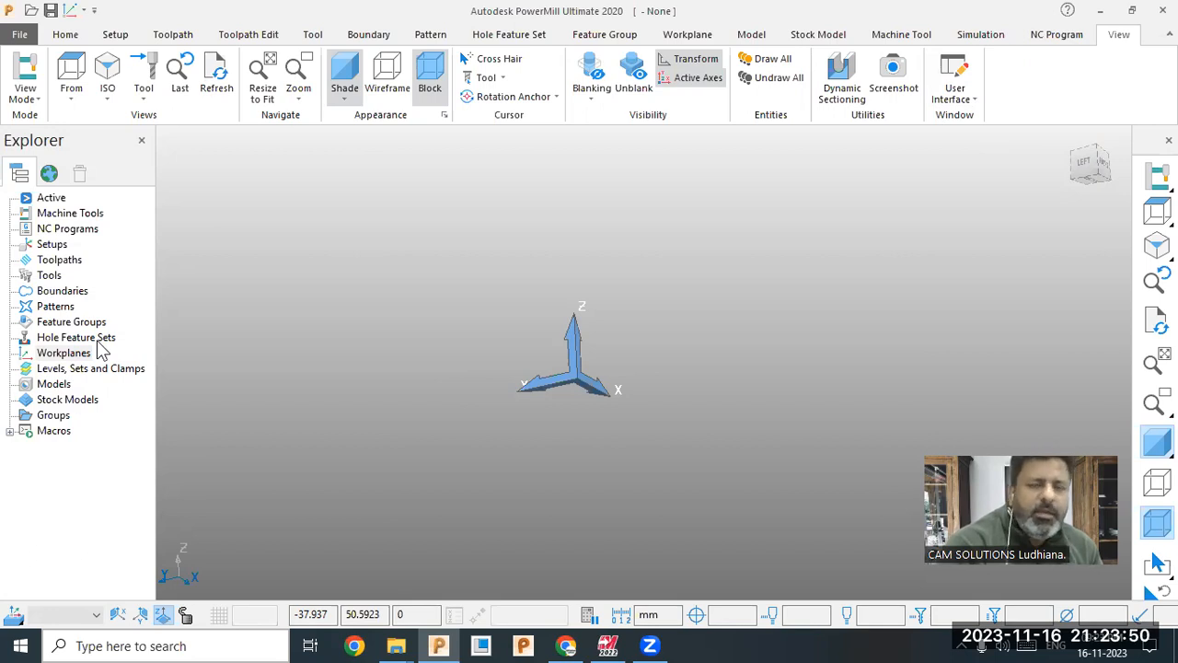
# - Import the SolidWorks part MILL2AX_1.SLDPRT from the Mill folder, dismiss the translation report, and show the part in an isometric view
pyautogui.click(66, 36)
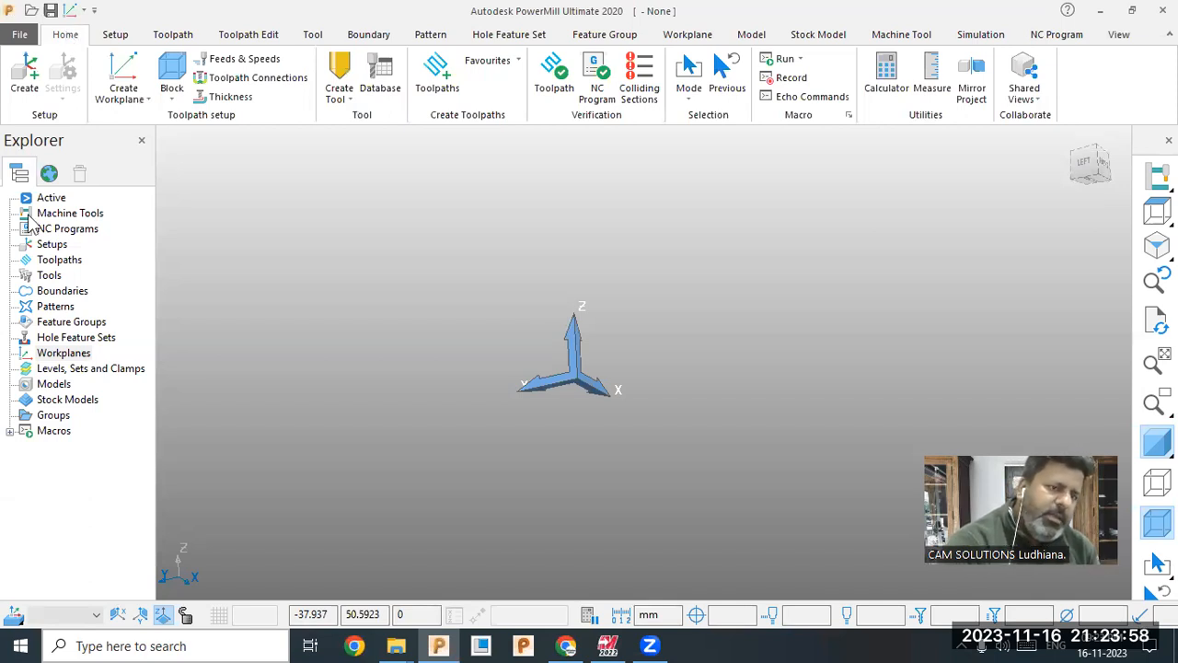
pyautogui.click(50, 385)
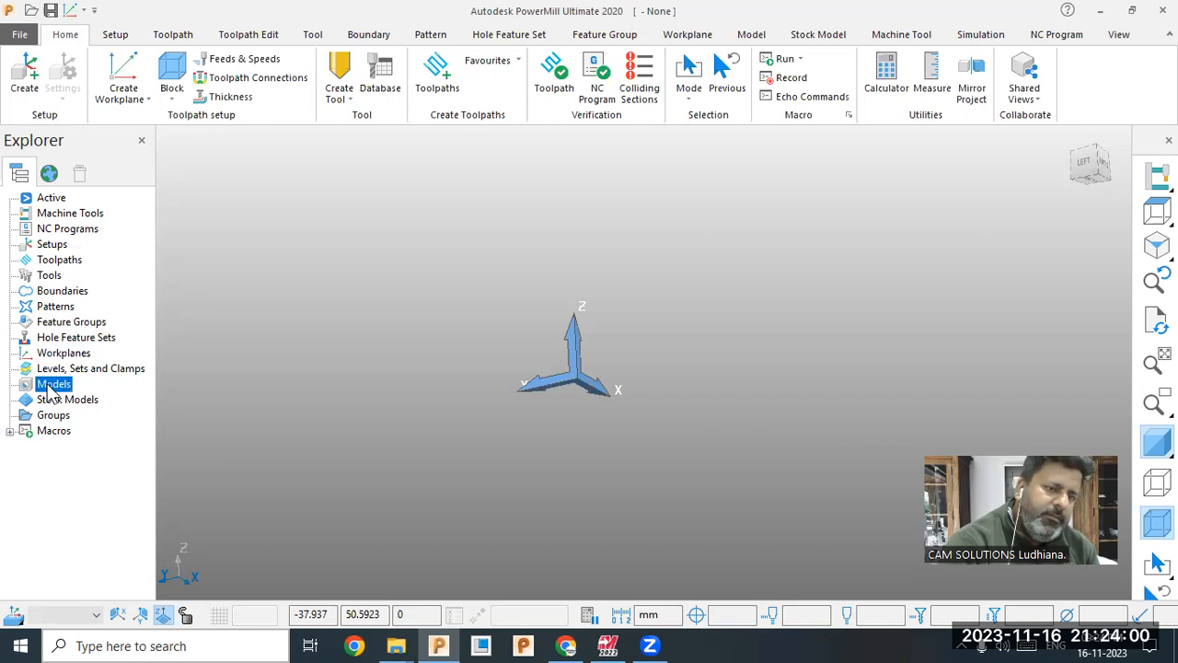
pyautogui.rightClick(51, 388)
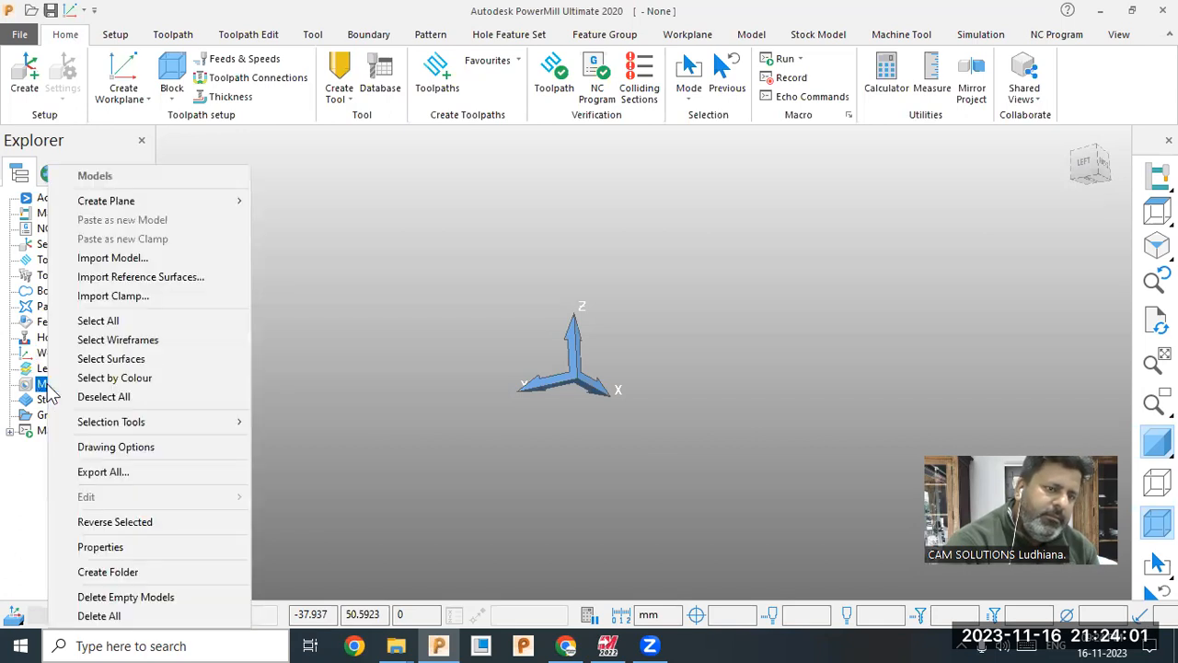
pyautogui.click(135, 260)
pyautogui.scroll(-5, 540, 353)
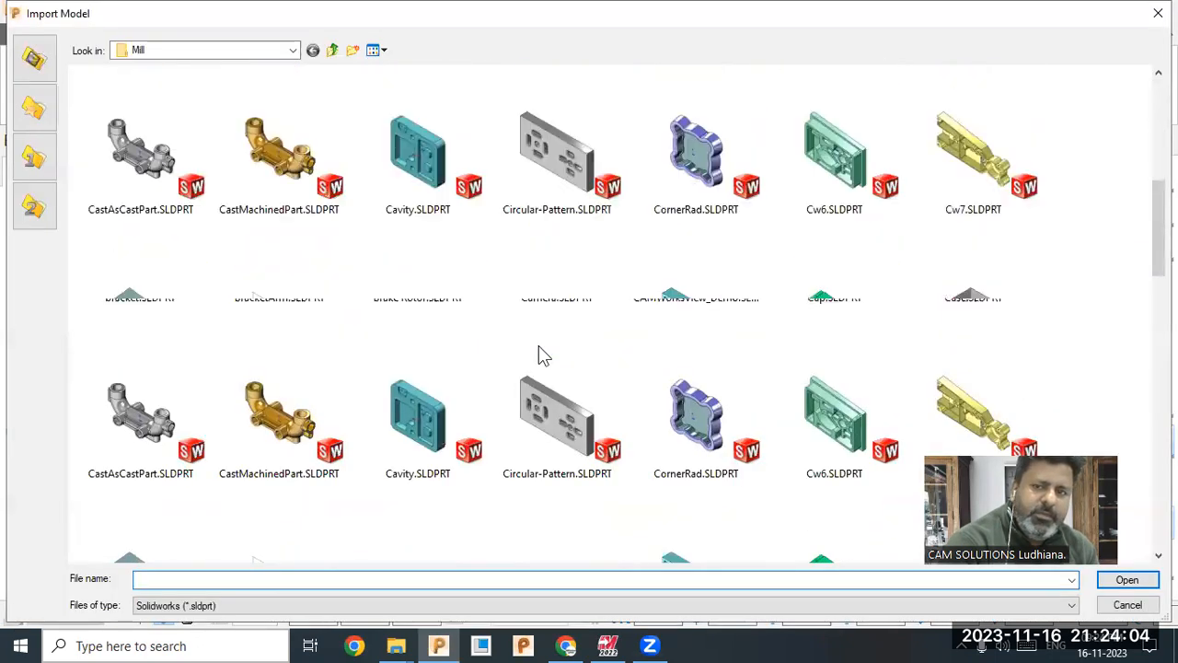
pyautogui.scroll(-5, 541, 356)
pyautogui.scroll(3, 540, 356)
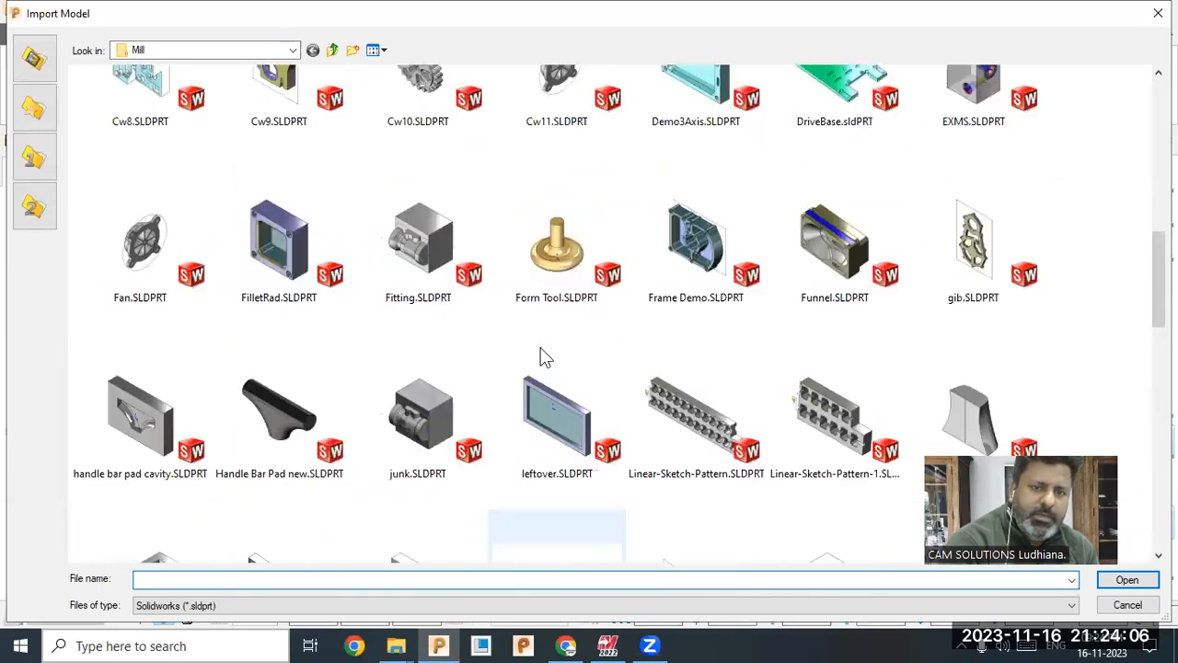
pyautogui.scroll(5, 543, 359)
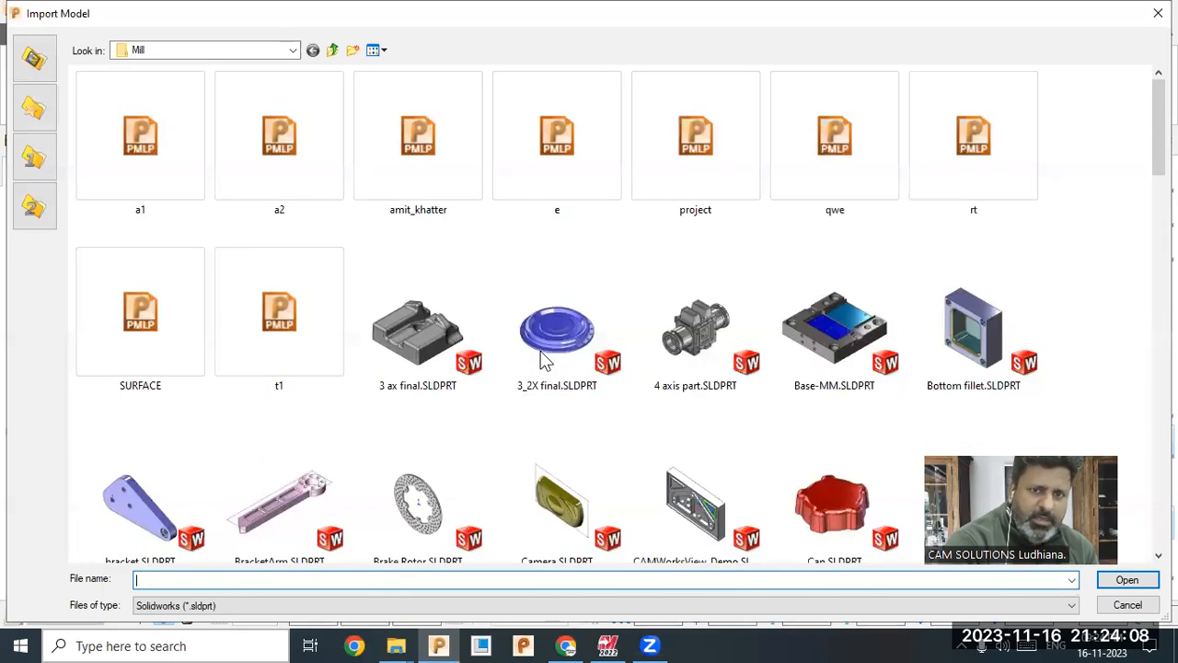
pyautogui.scroll(-3, 550, 365)
pyautogui.scroll(-3, 550, 366)
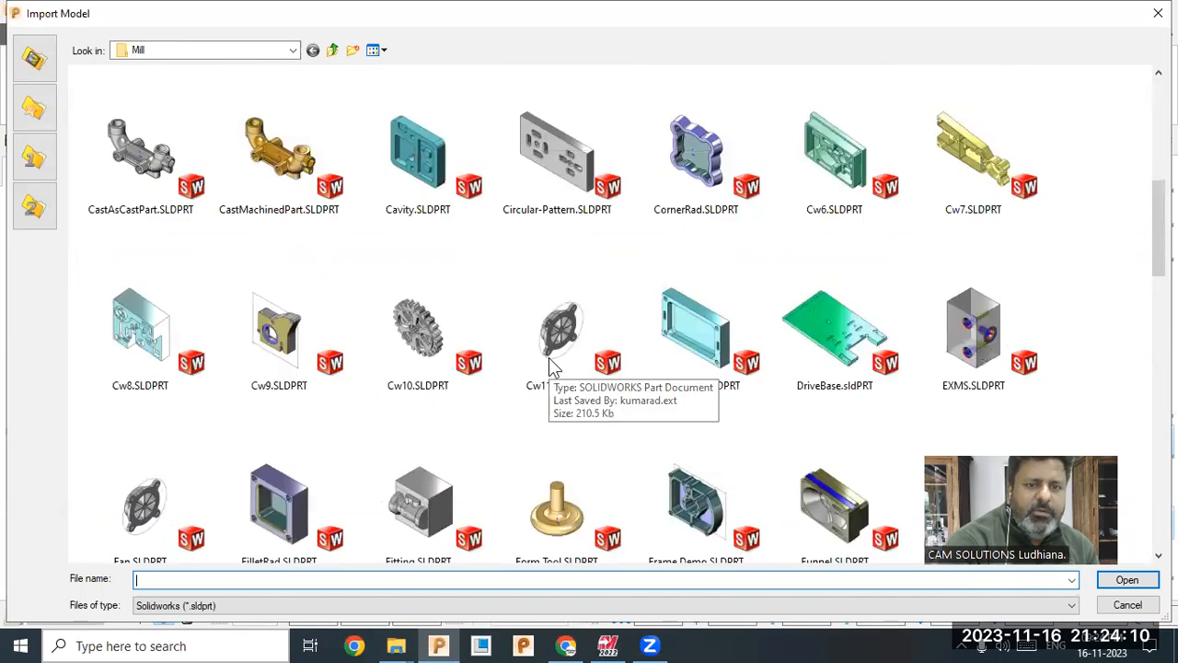
pyautogui.scroll(-8, 551, 367)
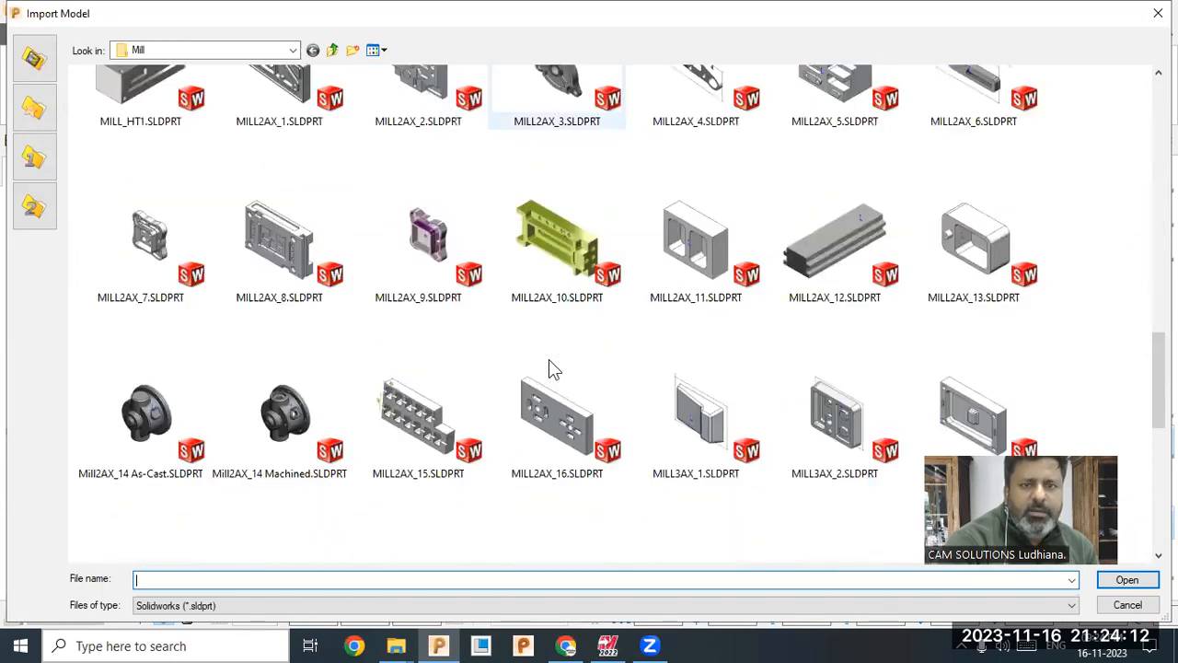
pyautogui.scroll(3, 551, 366)
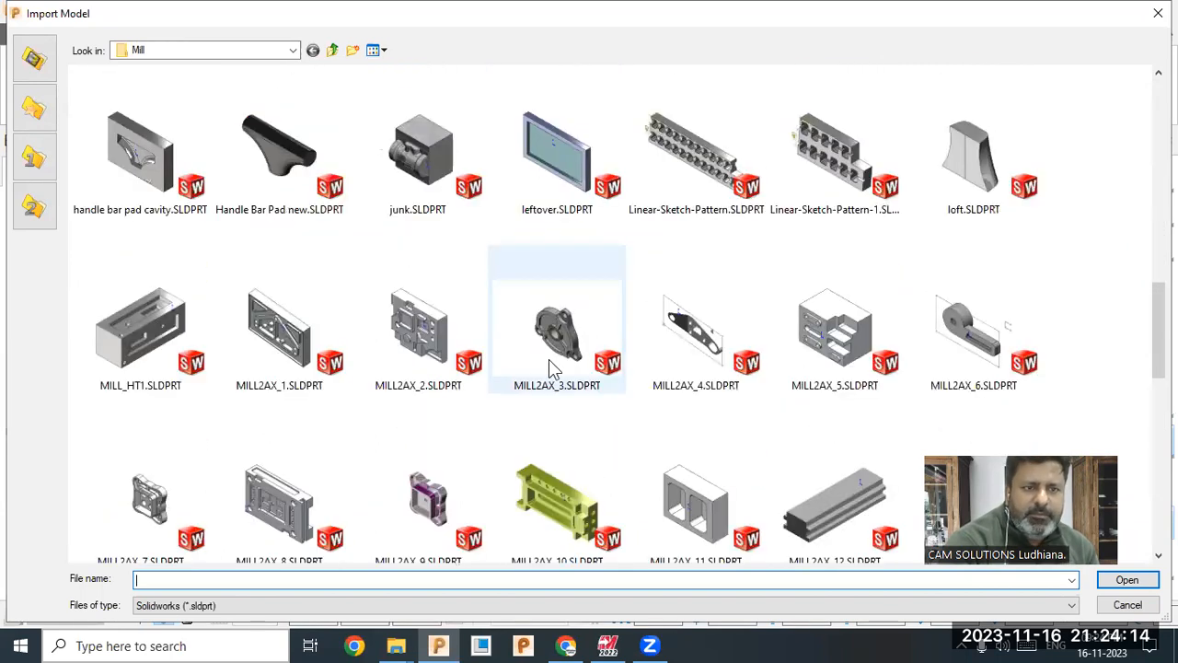
pyautogui.scroll(3, 551, 366)
pyautogui.scroll(-3, 551, 366)
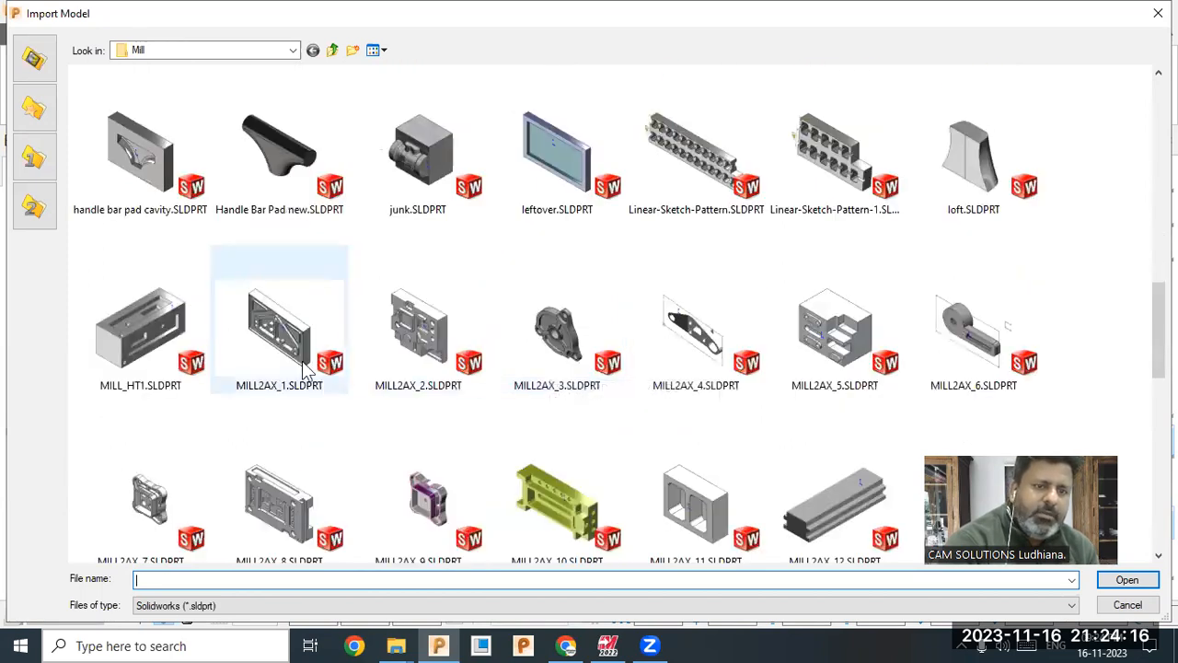
pyautogui.click(279, 331)
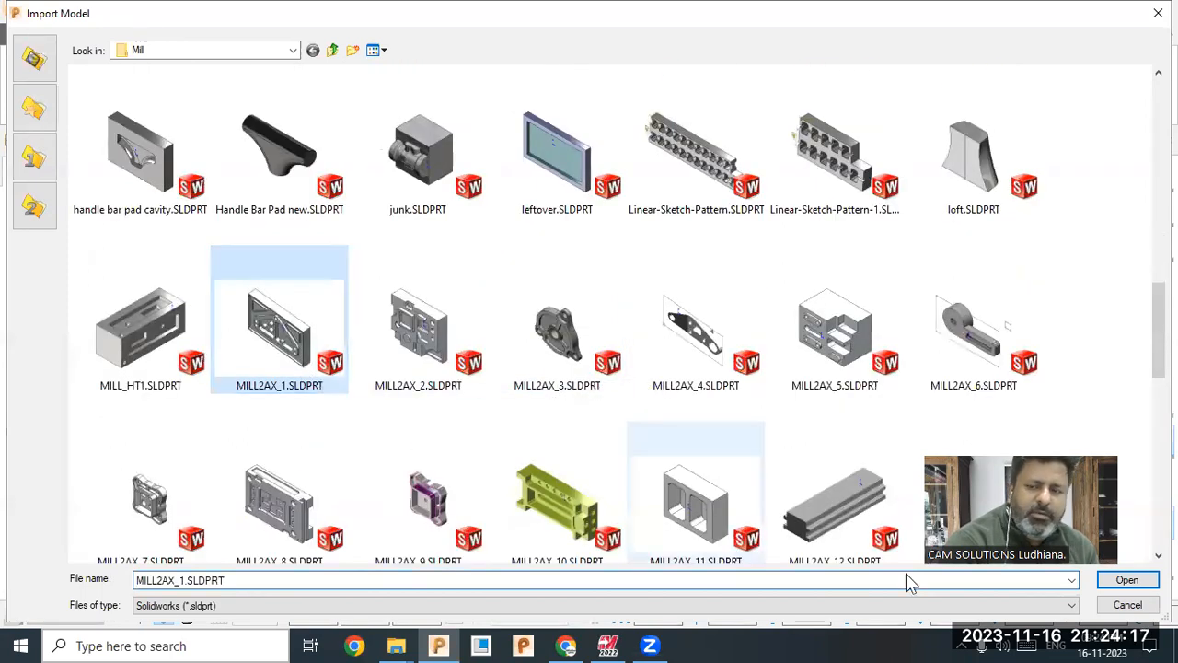
pyautogui.click(1138, 585)
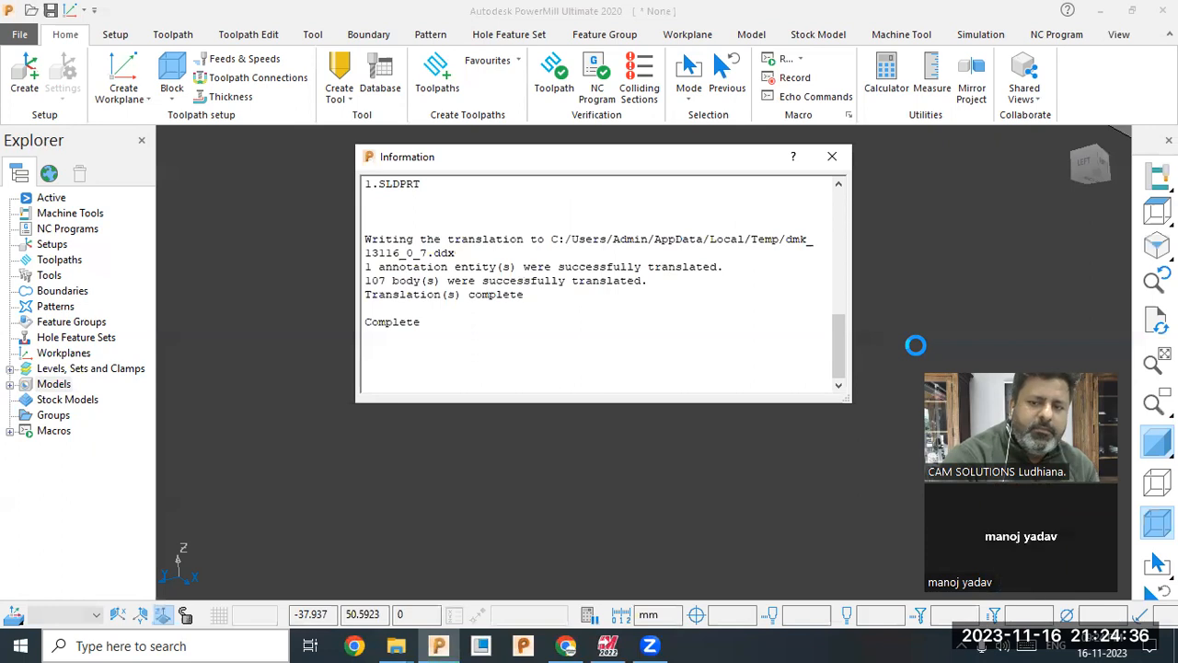
pyautogui.click(834, 160)
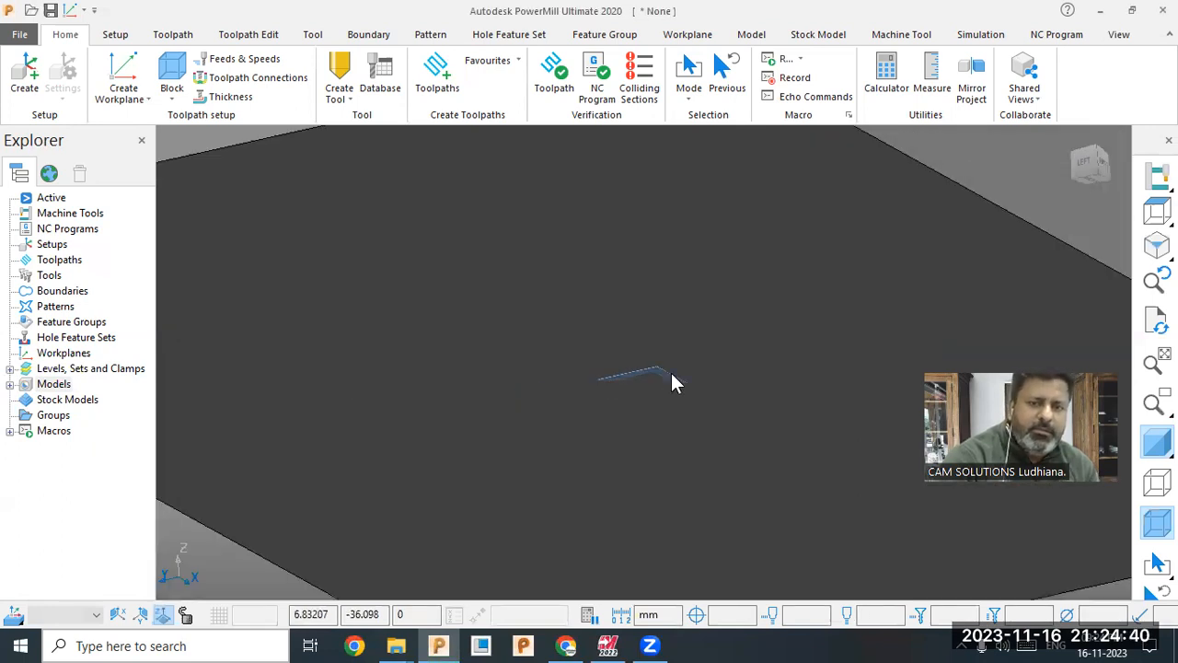
pyautogui.click(1157, 245)
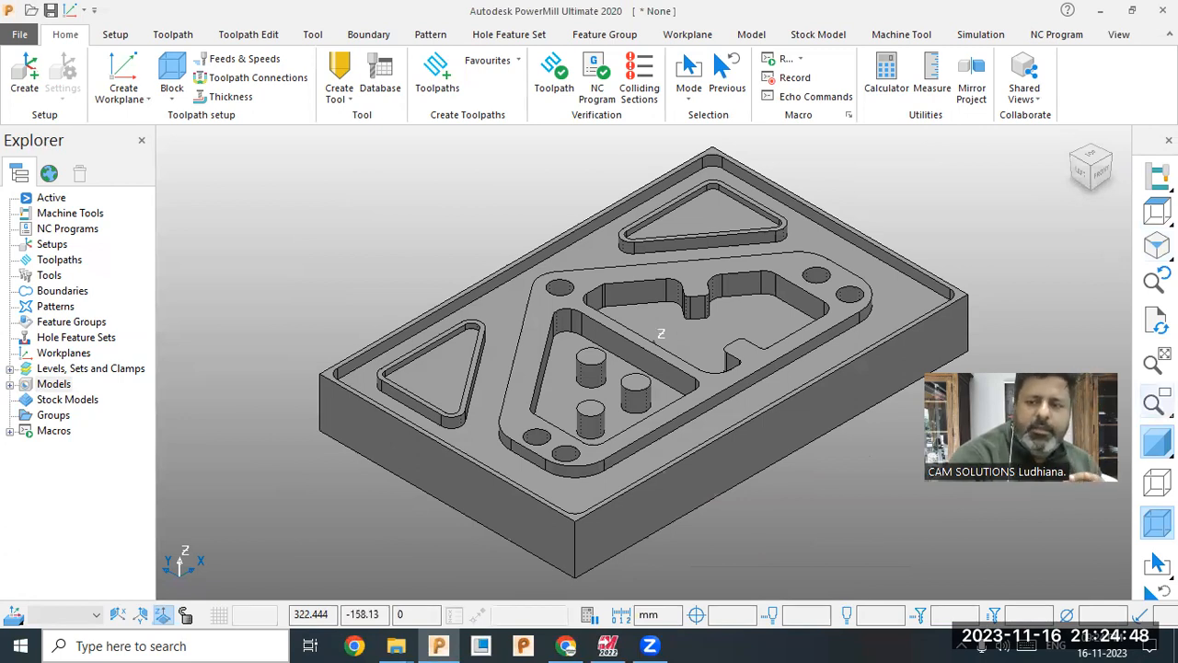
# - Toggle the model's shading, leave it off, and display the part as wireframe only
pyautogui.click(1158, 443)
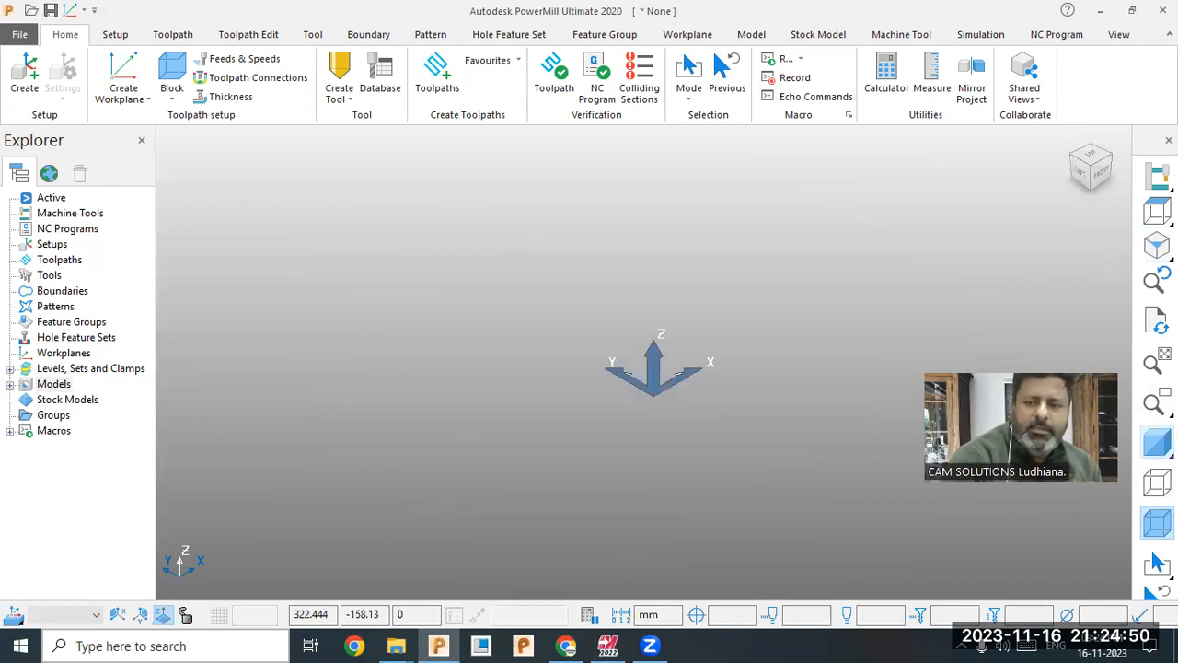
pyautogui.click(1158, 443)
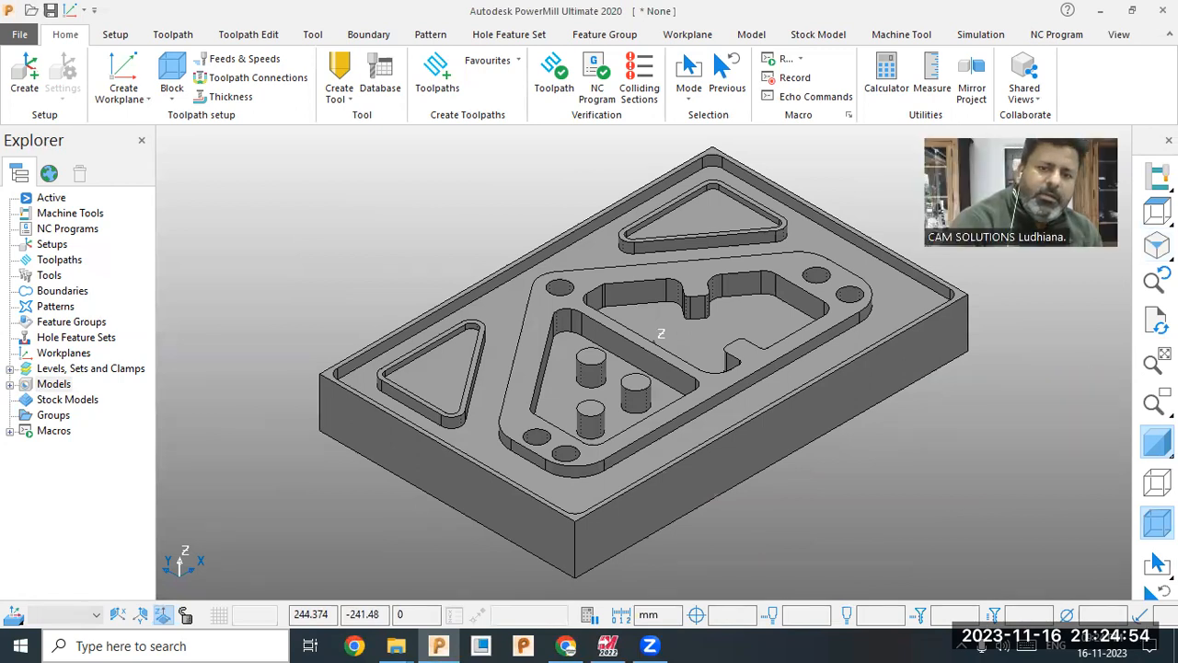
pyautogui.click(1158, 443)
pyautogui.moveTo(1157, 442)
pyautogui.click(1158, 482)
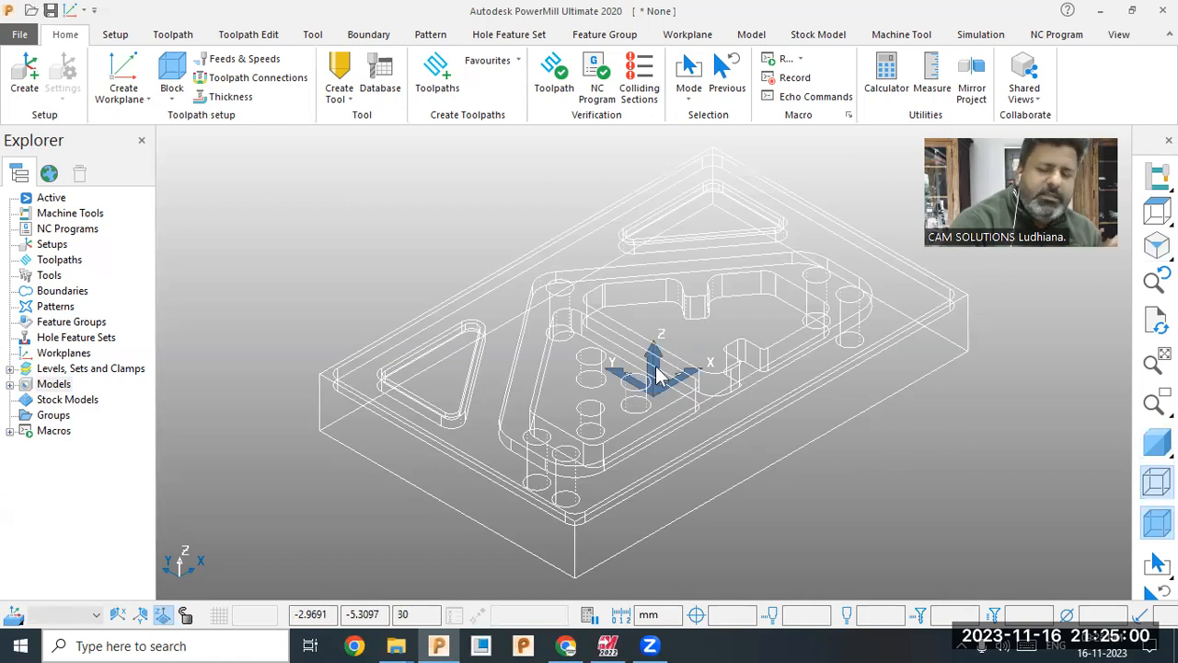
pyautogui.moveTo(807, 379); pyautogui.dragTo(809, 418, button='middle')
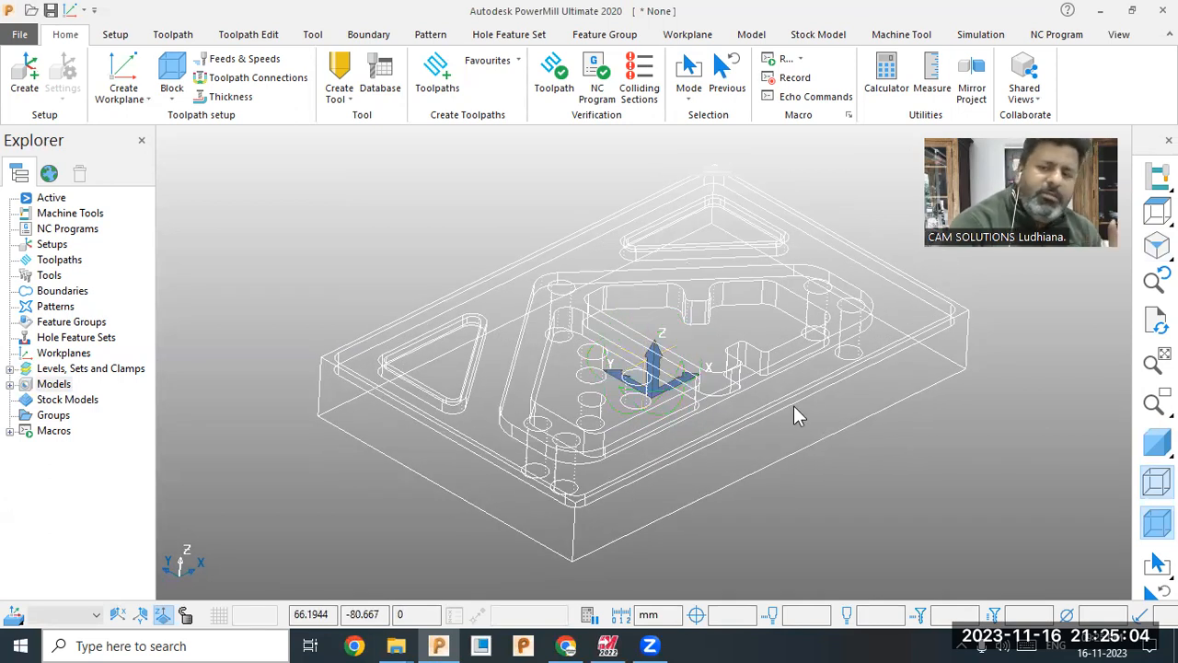
# - Switch the wireframe display off and return the part to shaded display
pyautogui.click(1158, 443)
pyautogui.click(1157, 443)
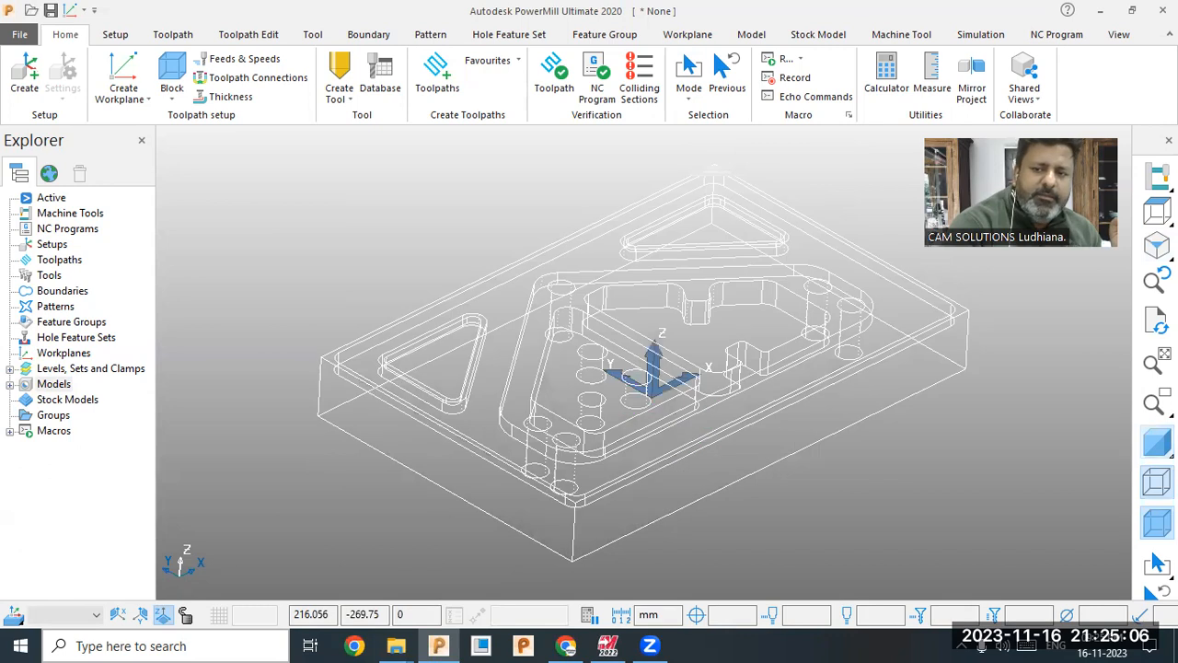
pyautogui.click(1157, 482)
pyautogui.click(1158, 482)
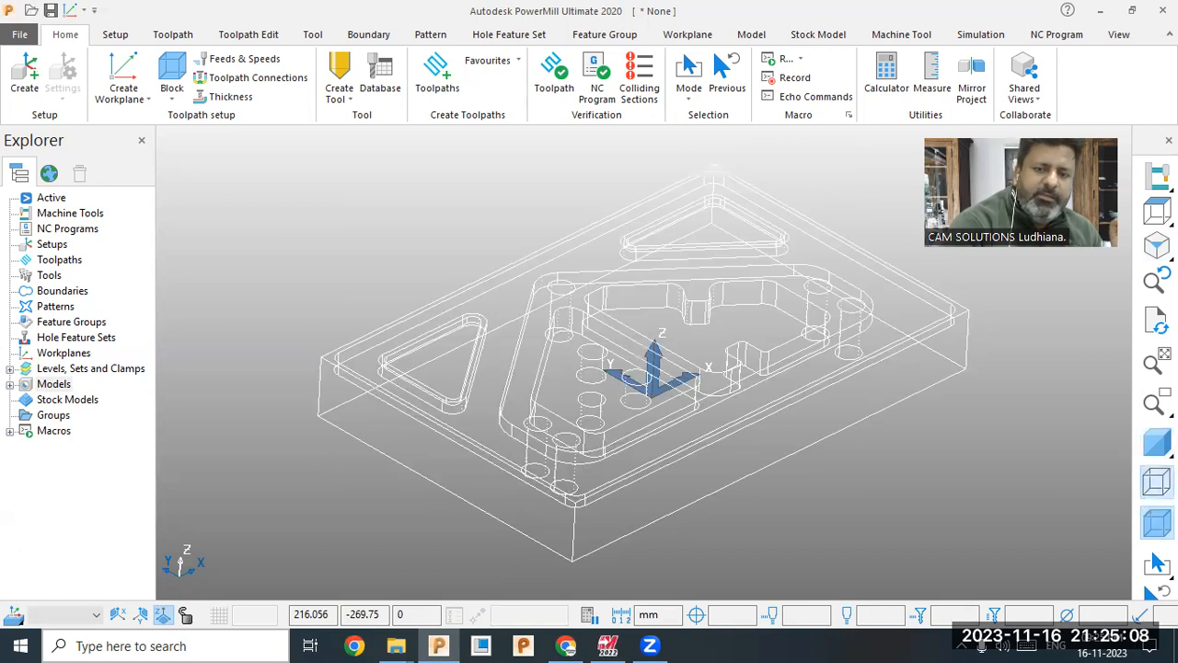
pyautogui.click(1157, 483)
pyautogui.click(1157, 443)
pyautogui.moveTo(1157, 443)
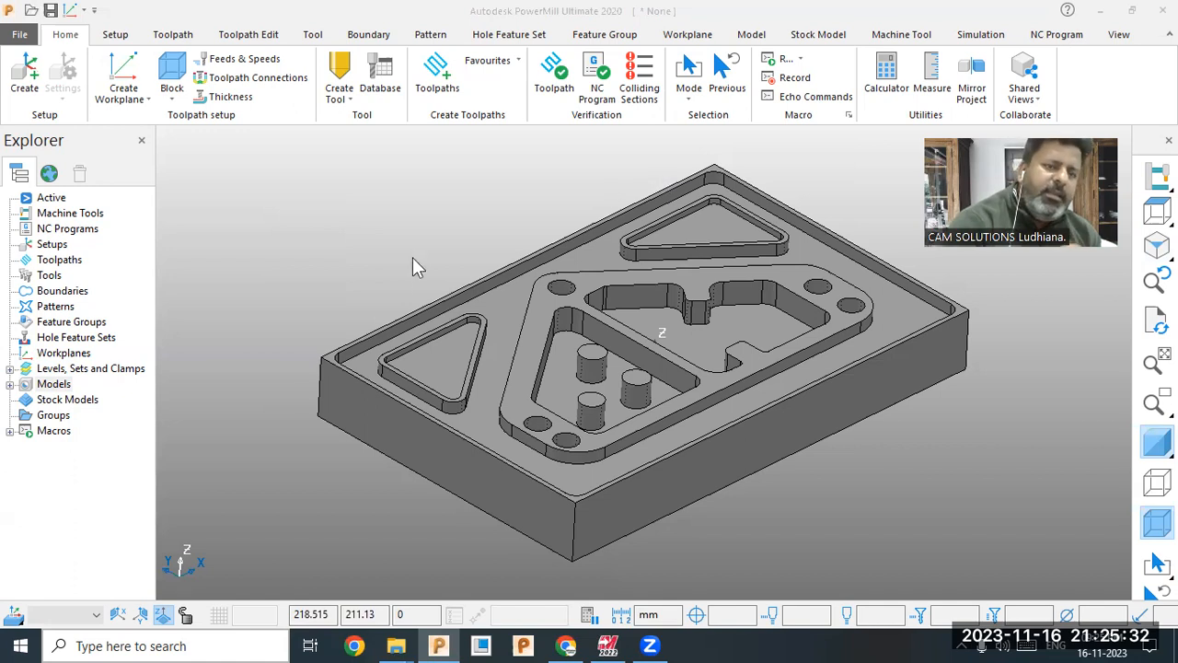
# - Browse the SolidWorks parts in the Mill folder as import candidates, leaving without importing another model
pyautogui.click(10, 384)
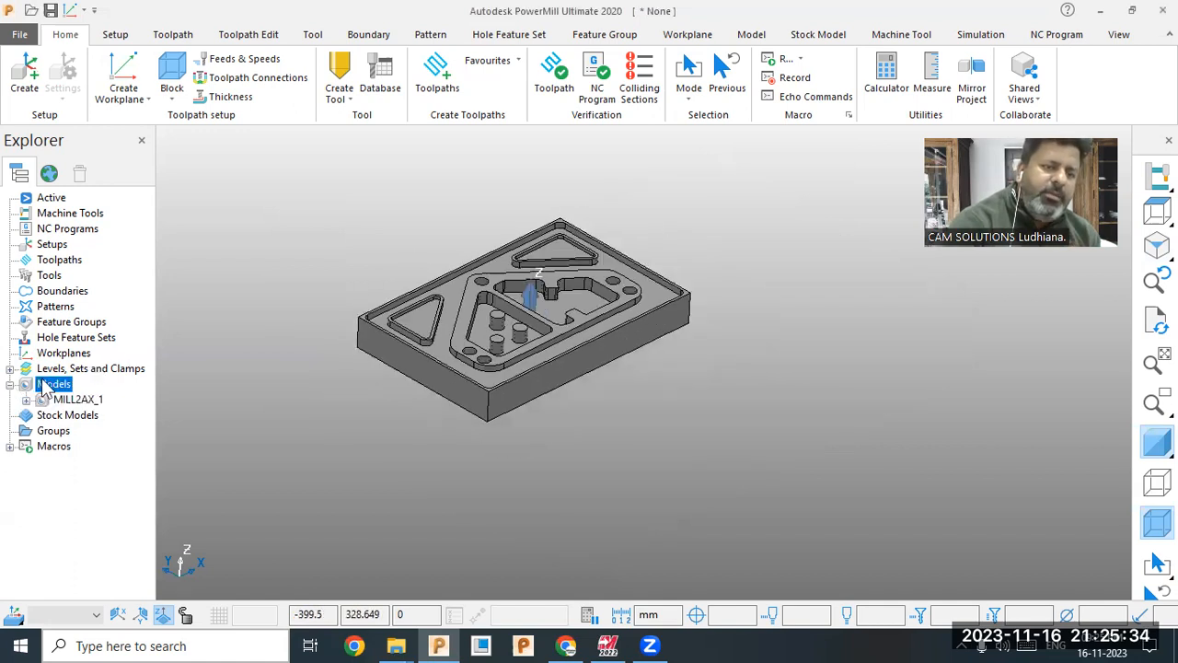
pyautogui.rightClick(43, 385)
pyautogui.click(109, 258)
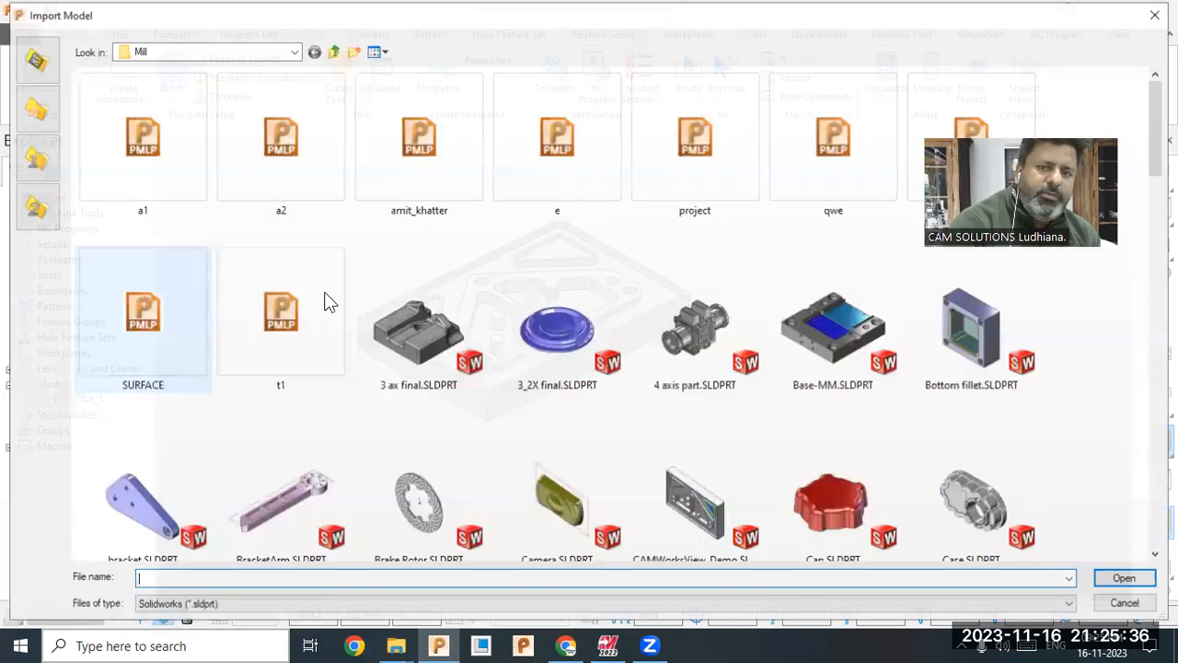
pyautogui.scroll(-5, 686, 469)
pyautogui.scroll(-7, 700, 471)
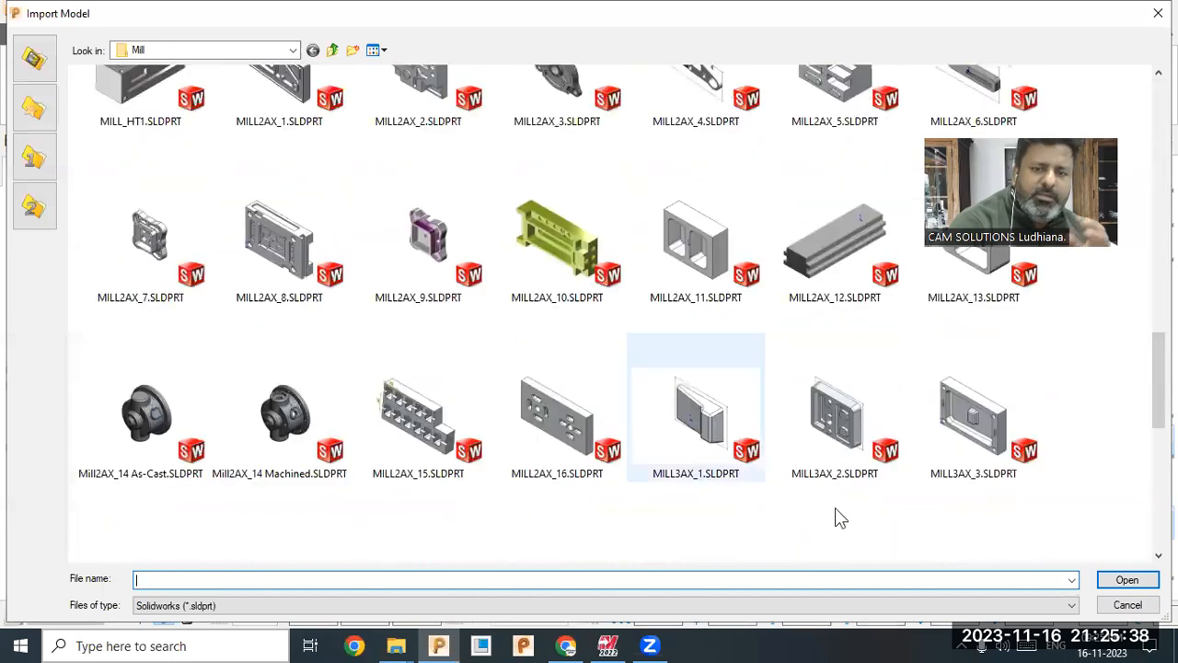
pyautogui.click(1128, 605)
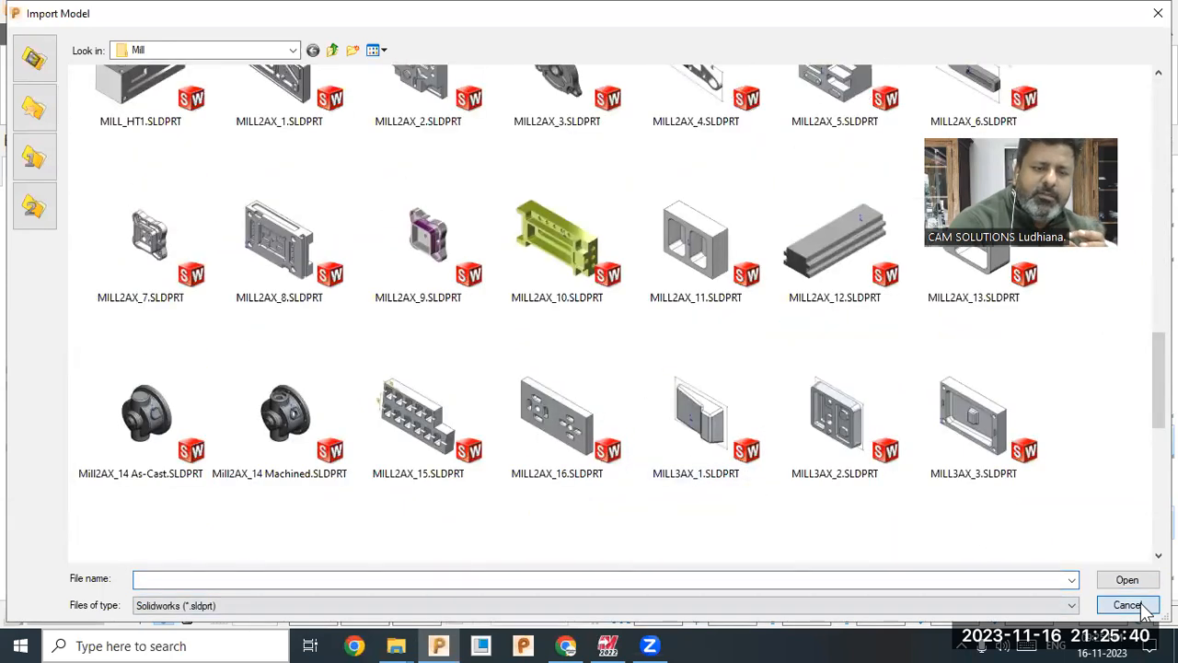
# - Examine the MILL2AX_1 model's listed details, widening the Explorer to read the full file path and narrowing it again
pyautogui.scroll(4, 520, 285)
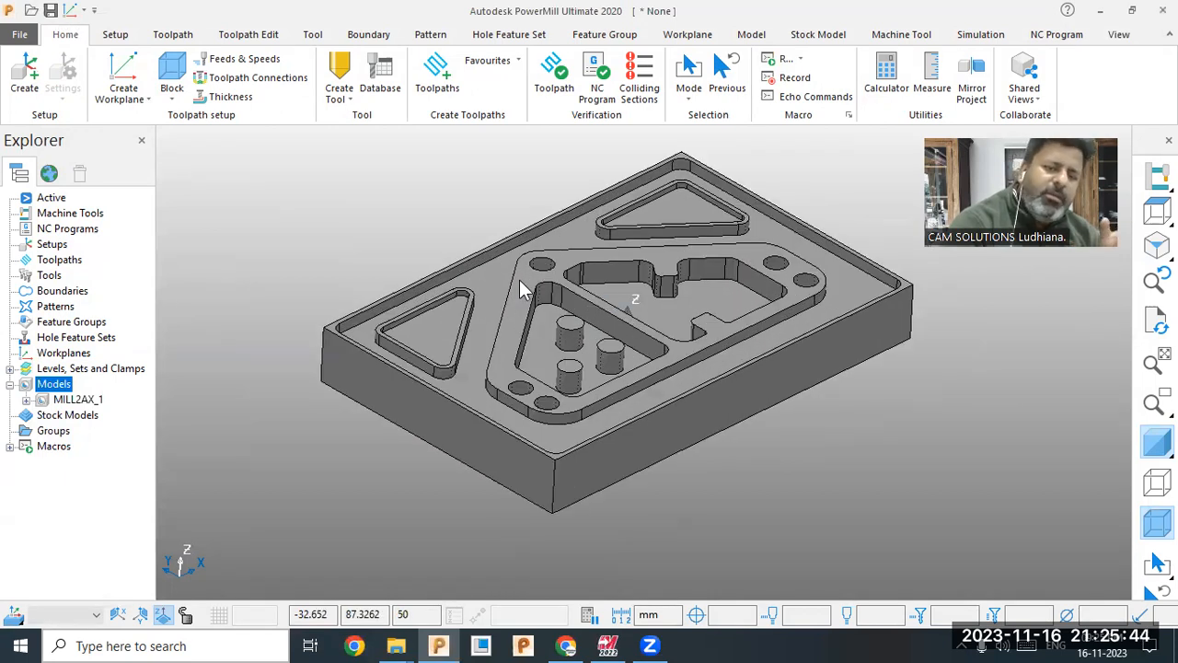
pyautogui.scroll(2, 657, 211)
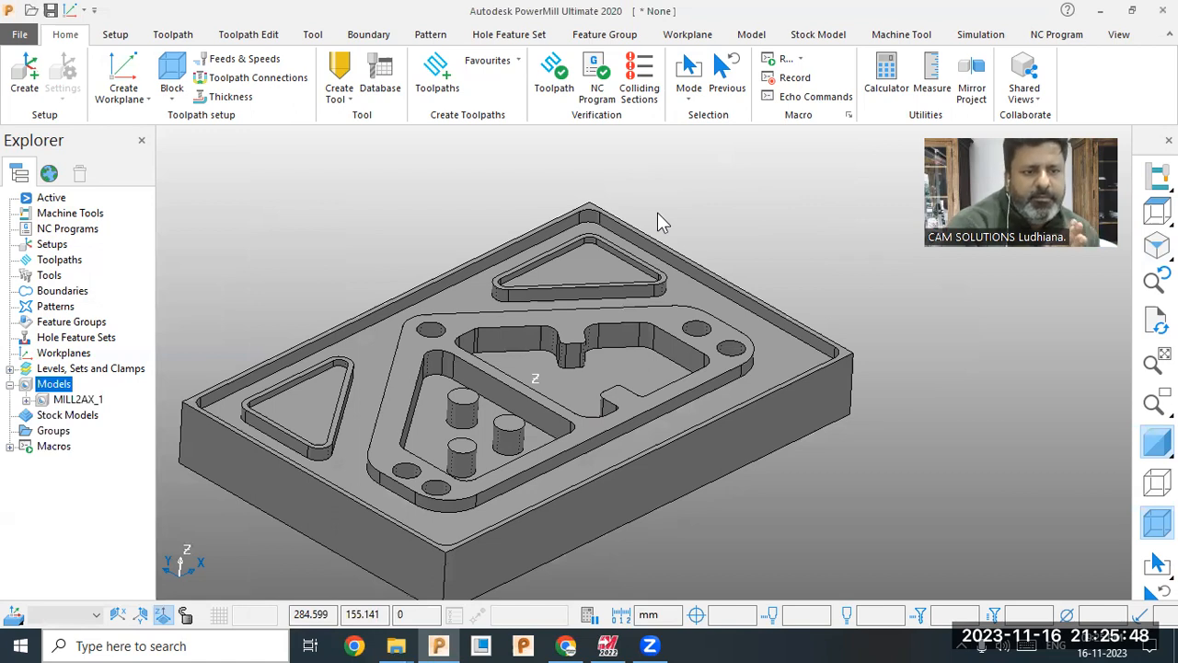
pyautogui.click(26, 400)
pyautogui.moveTo(155, 383); pyautogui.dragTo(419, 387)
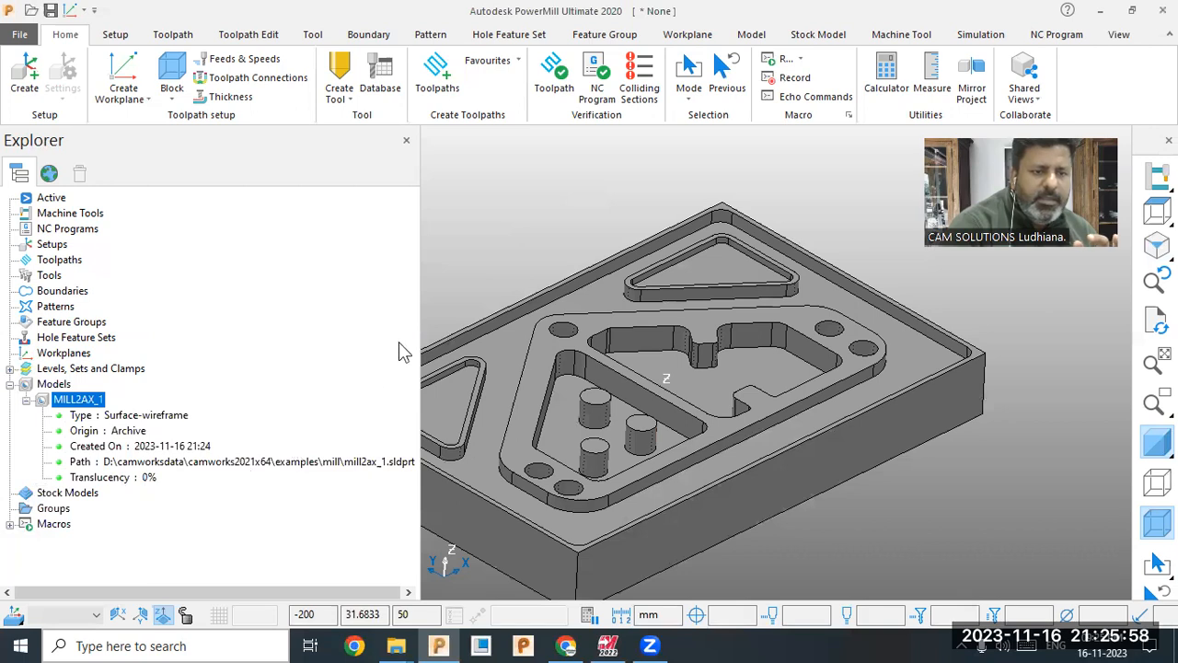
pyautogui.moveTo(419, 324); pyautogui.dragTo(196, 332)
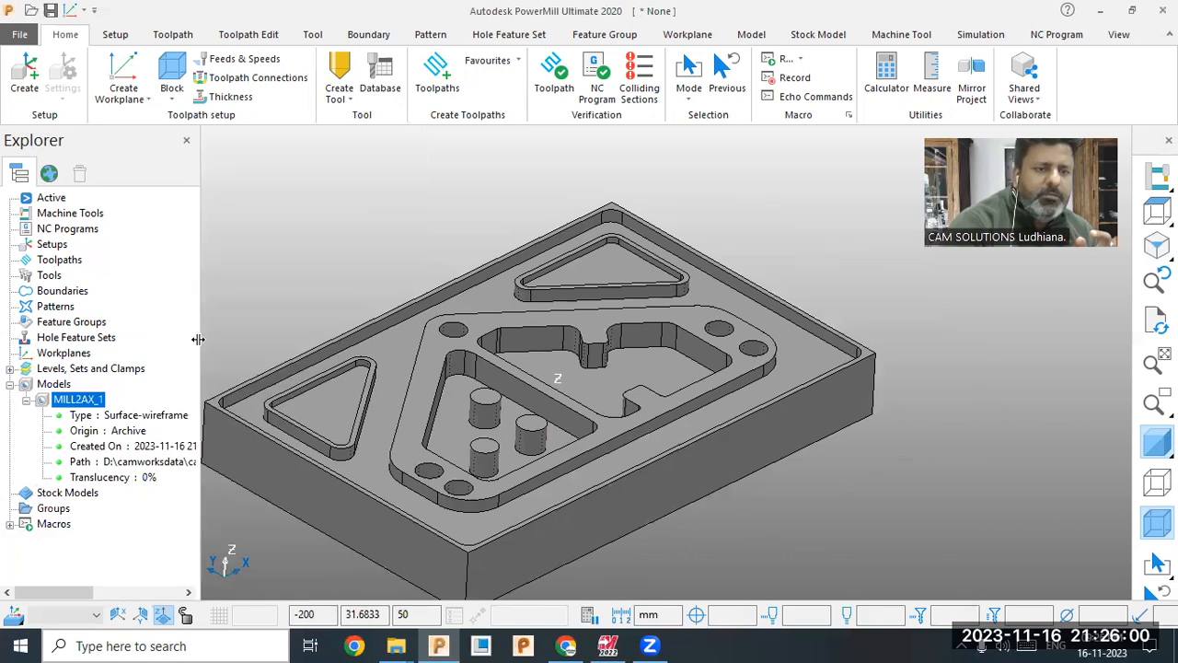
pyautogui.scroll(-3, 710, 392)
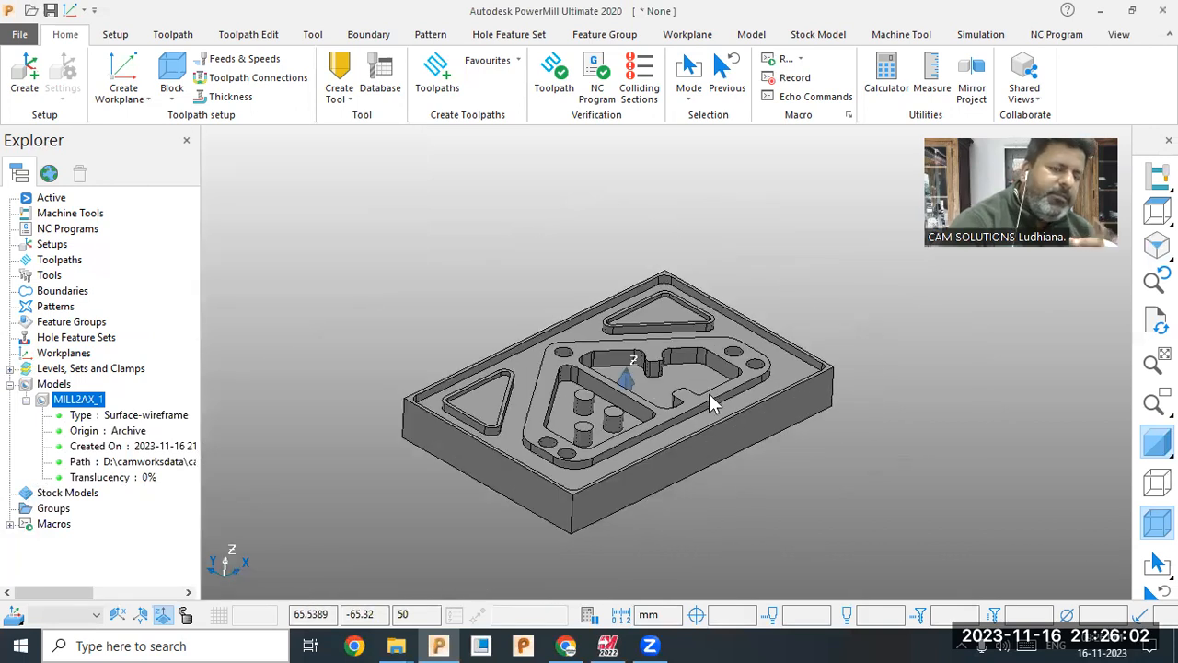
pyautogui.scroll(2, 708, 396)
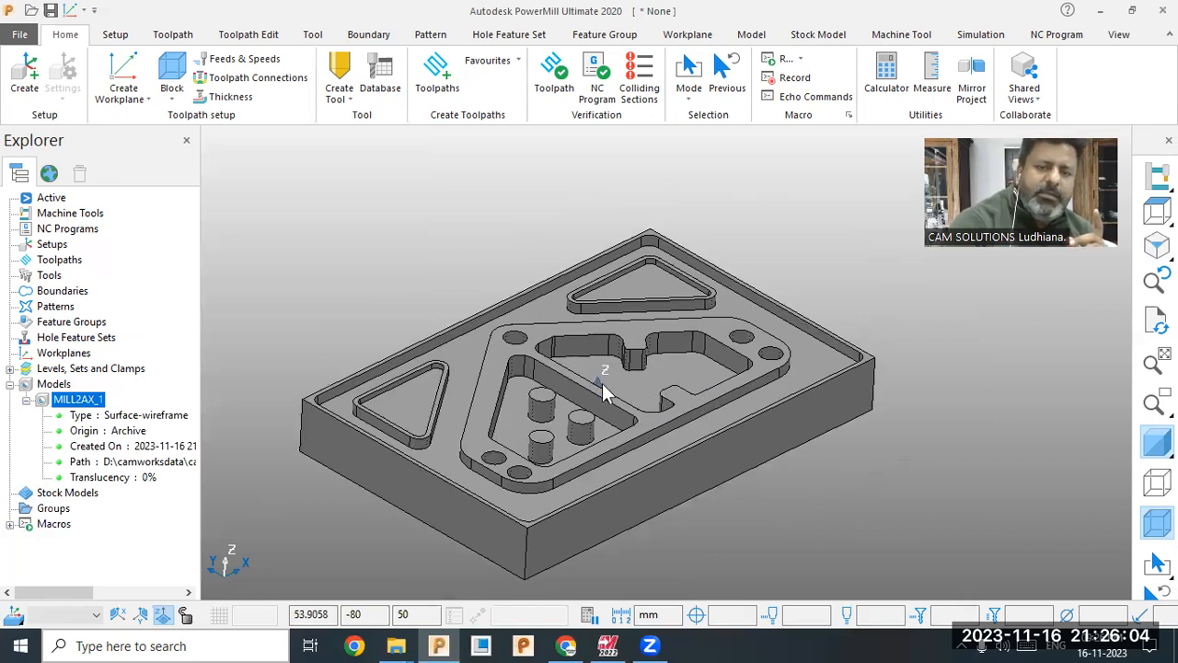
# - Rotate the MILL2AX_1 model 90 degrees about the X axis
pyautogui.click(753, 35)
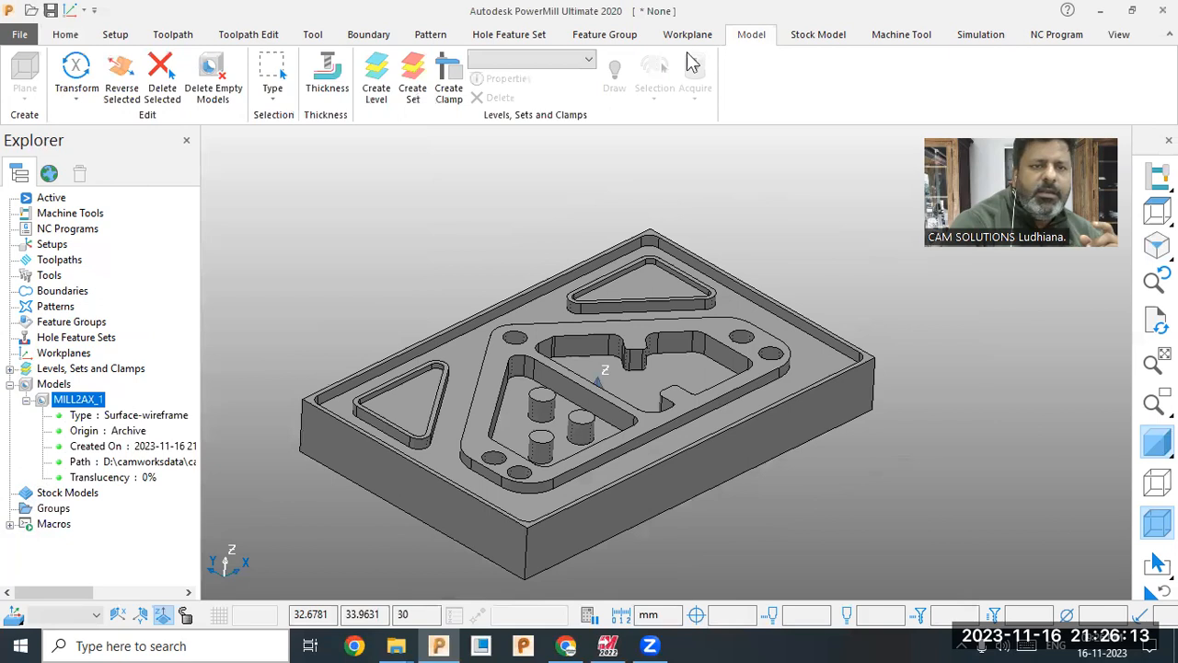
pyautogui.click(76, 88)
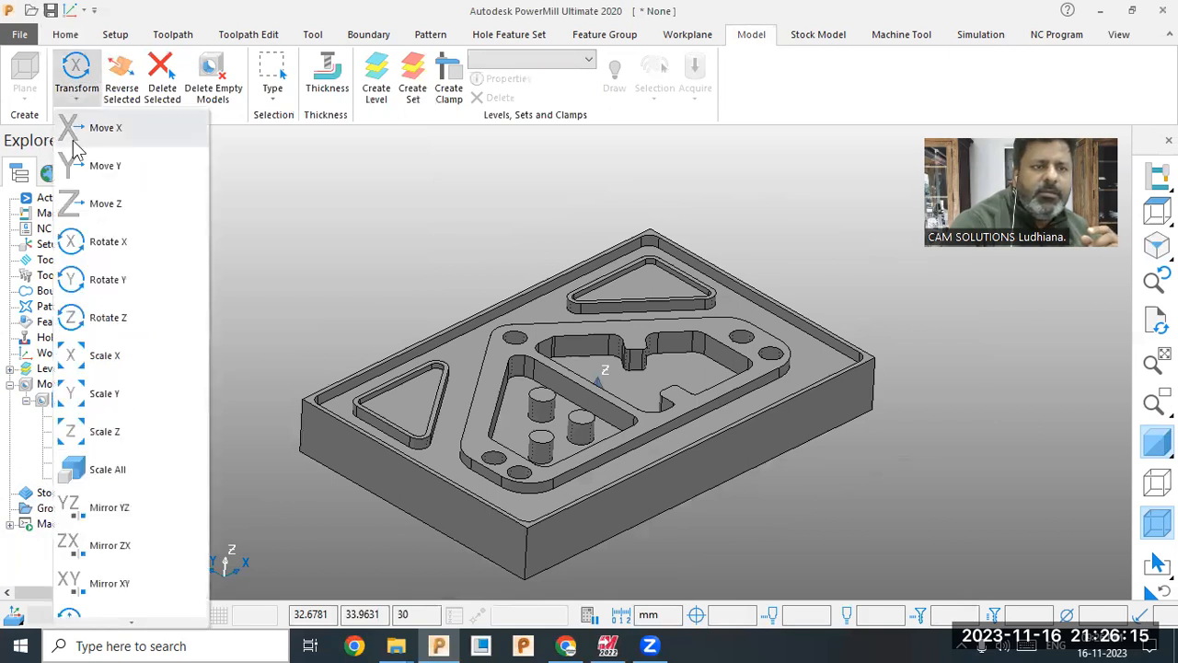
pyautogui.click(121, 255)
pyautogui.write('90')
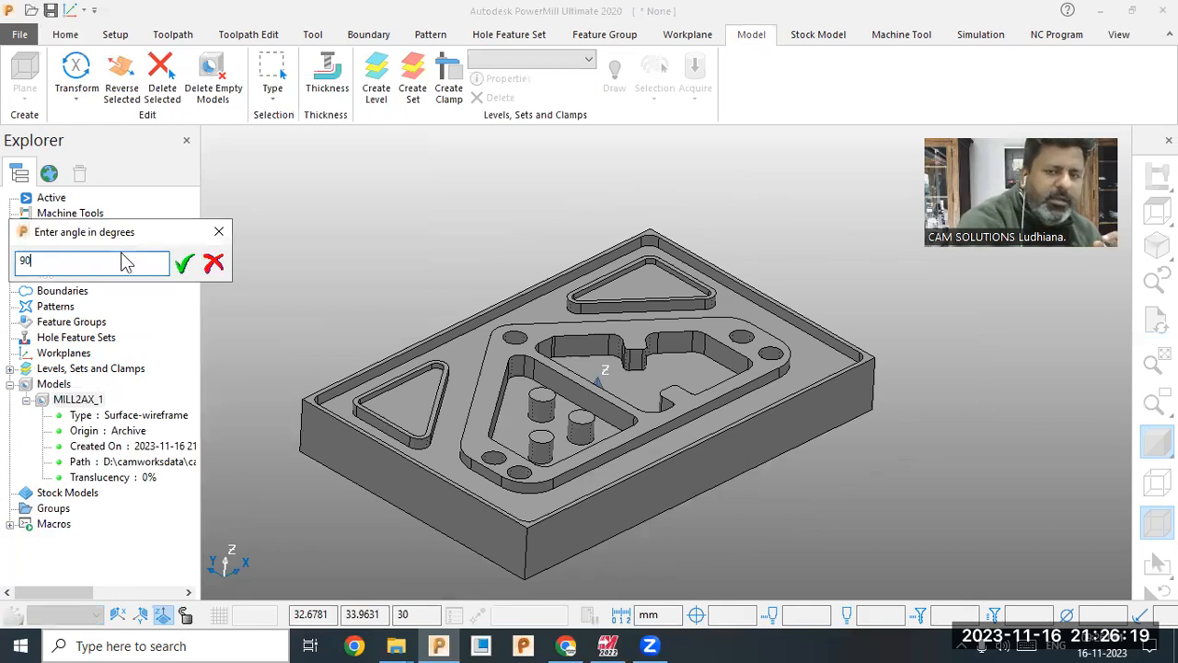
pyautogui.press('Return')
pyautogui.scroll(-2, 921, 341)
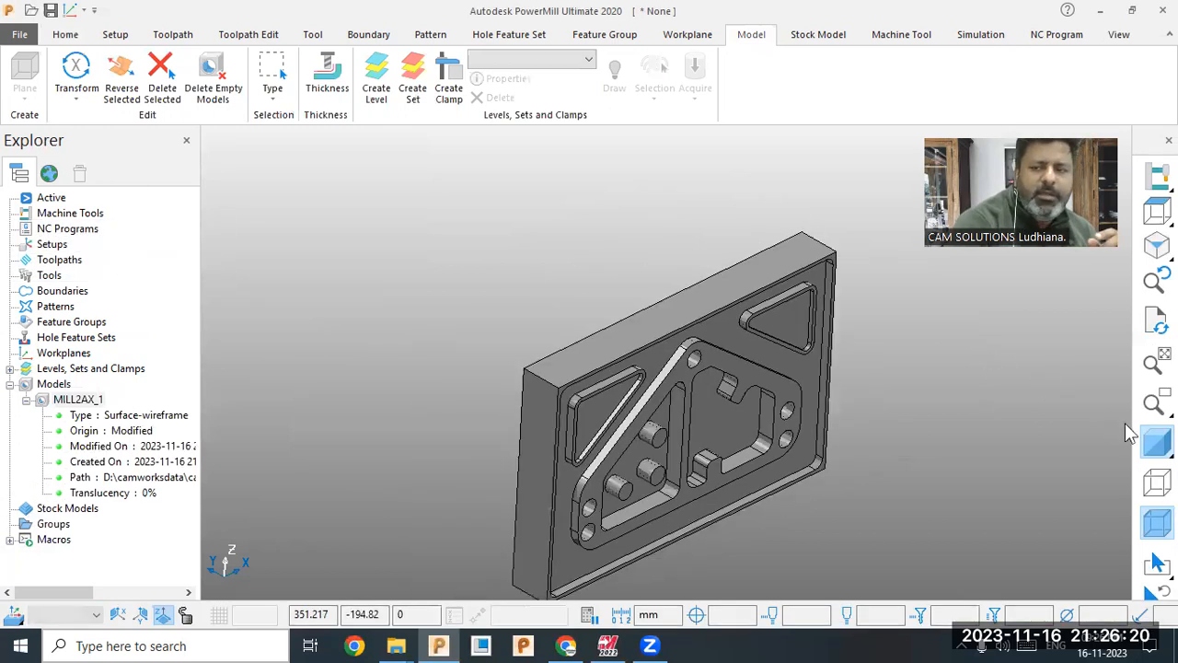
pyautogui.click(1157, 442)
pyautogui.moveTo(1156, 443)
pyautogui.click(971, 443)
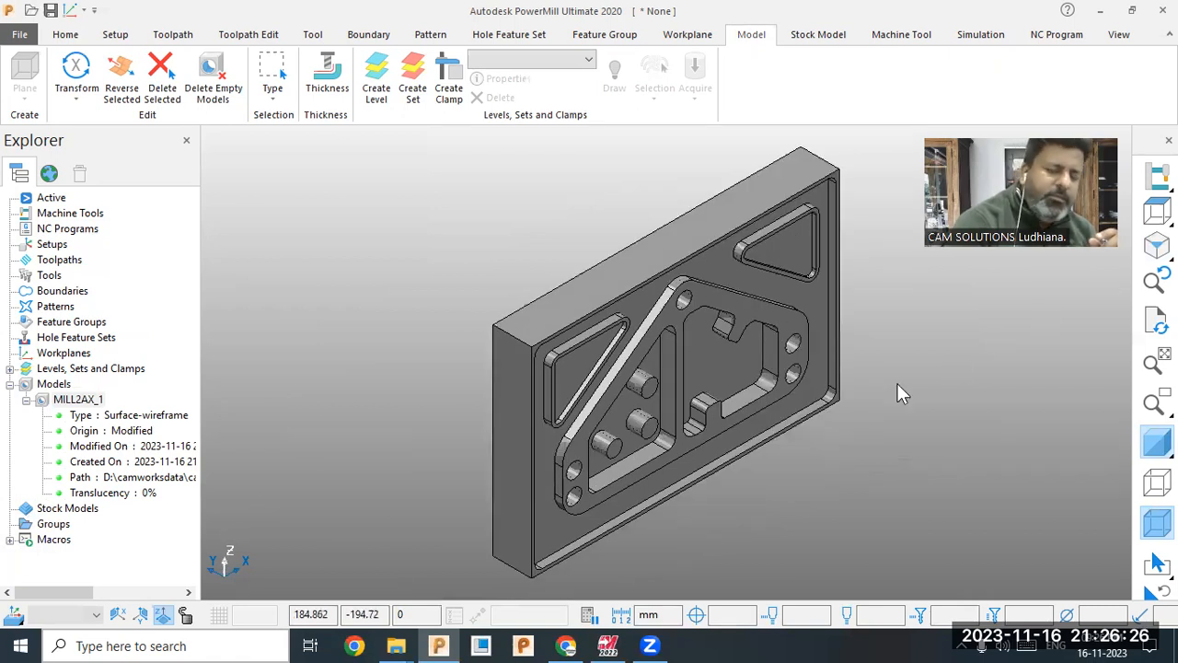
pyautogui.click(1156, 443)
pyautogui.click(1156, 443)
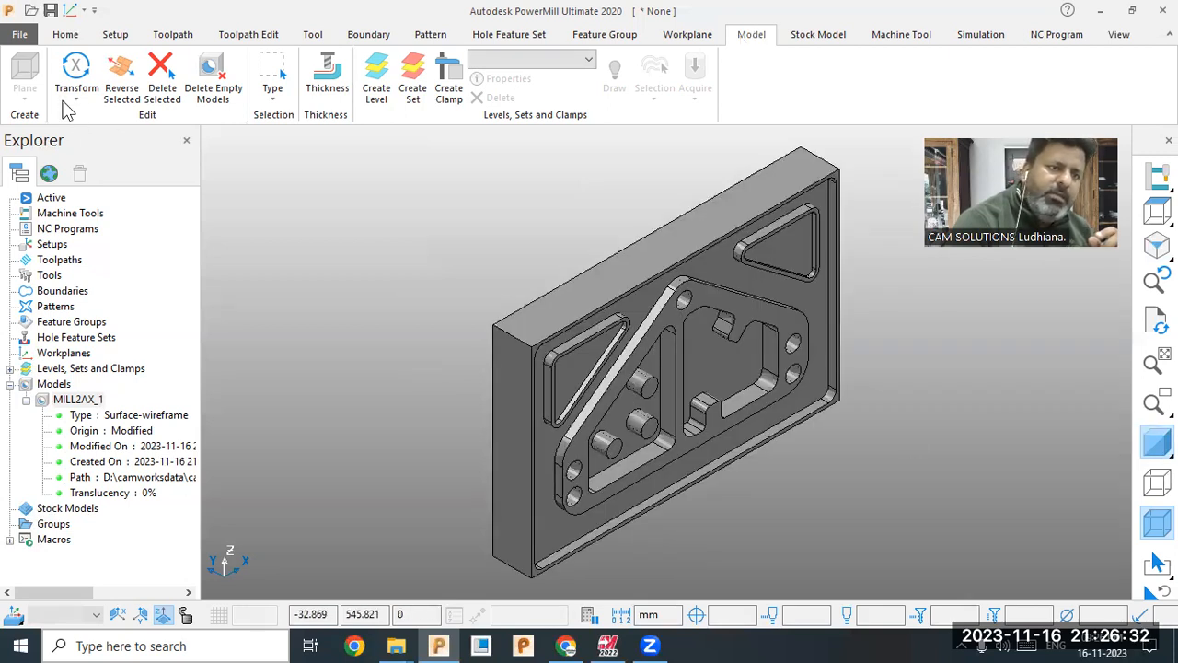
# - Rotate the MILL2AX_1 model by -90 degrees about the X axis to restore its original orientation
pyautogui.click(76, 76)
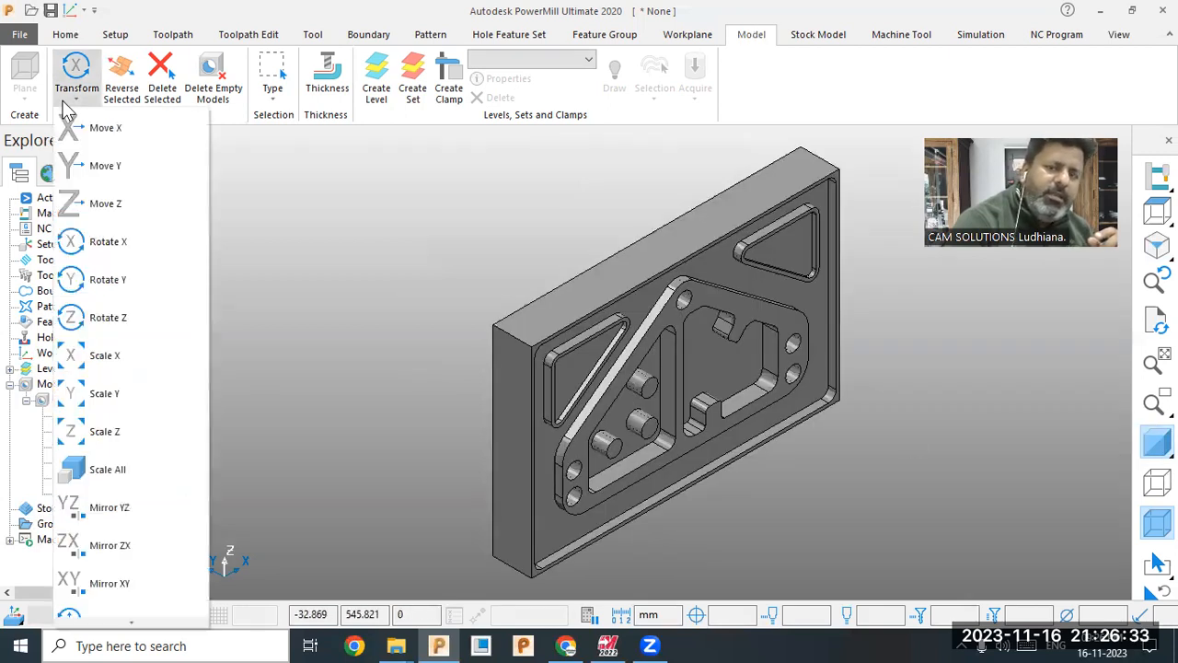
pyautogui.click(101, 240)
pyautogui.write('45')
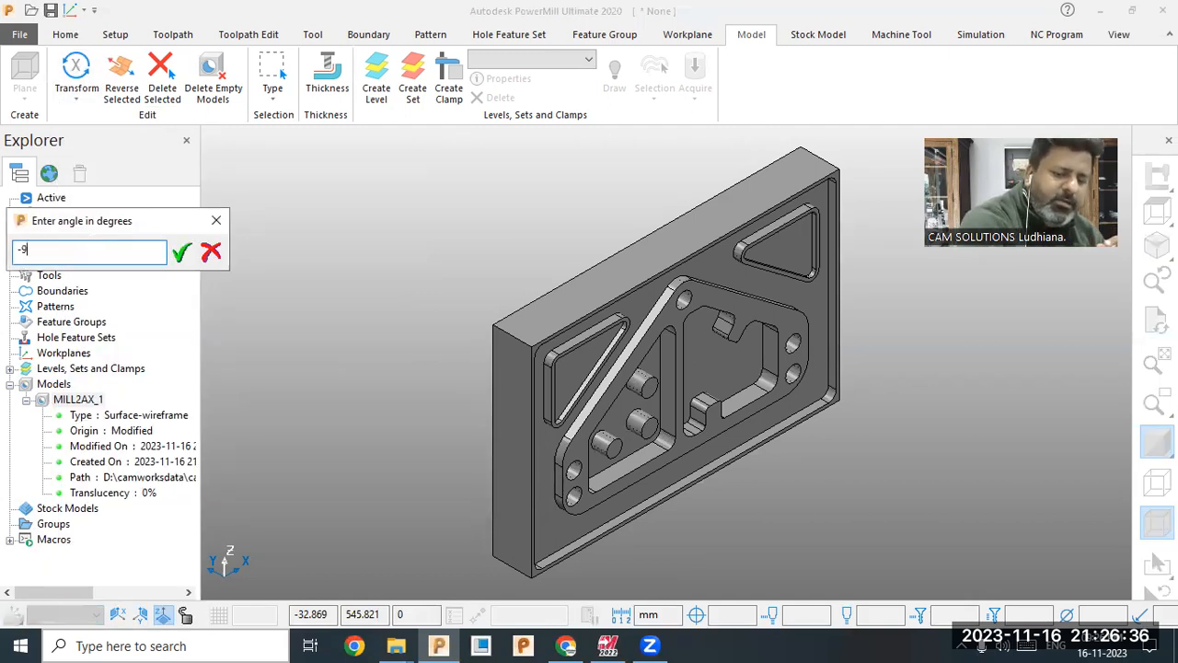
pyautogui.press('Return')
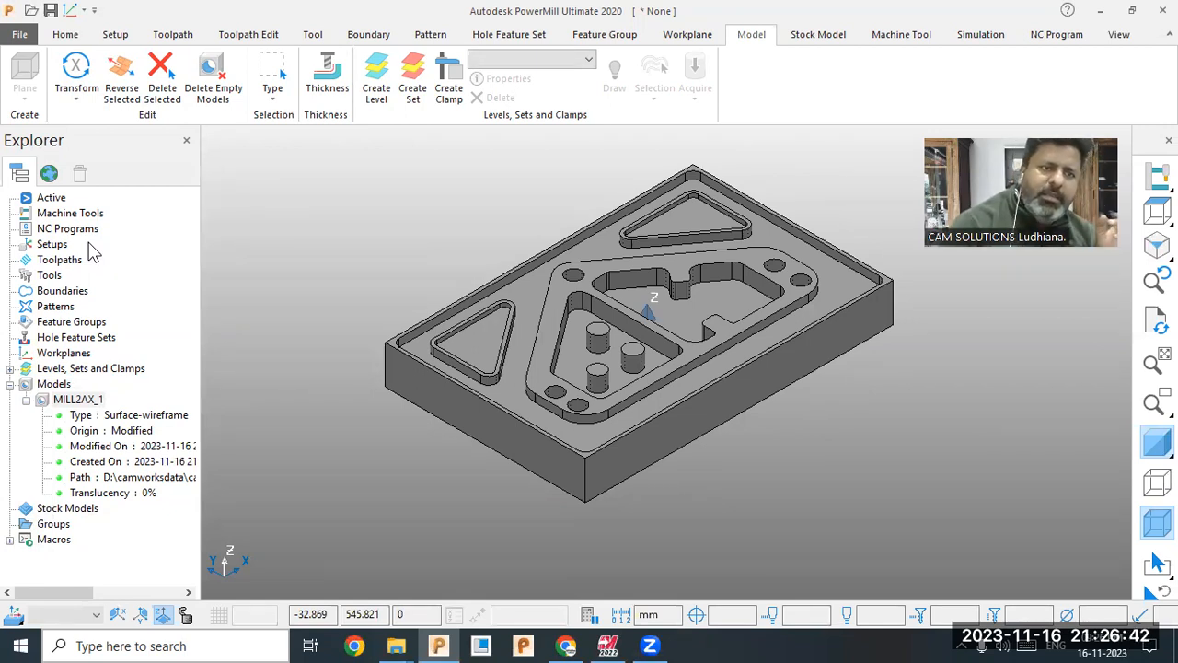
pyautogui.click(92, 100)
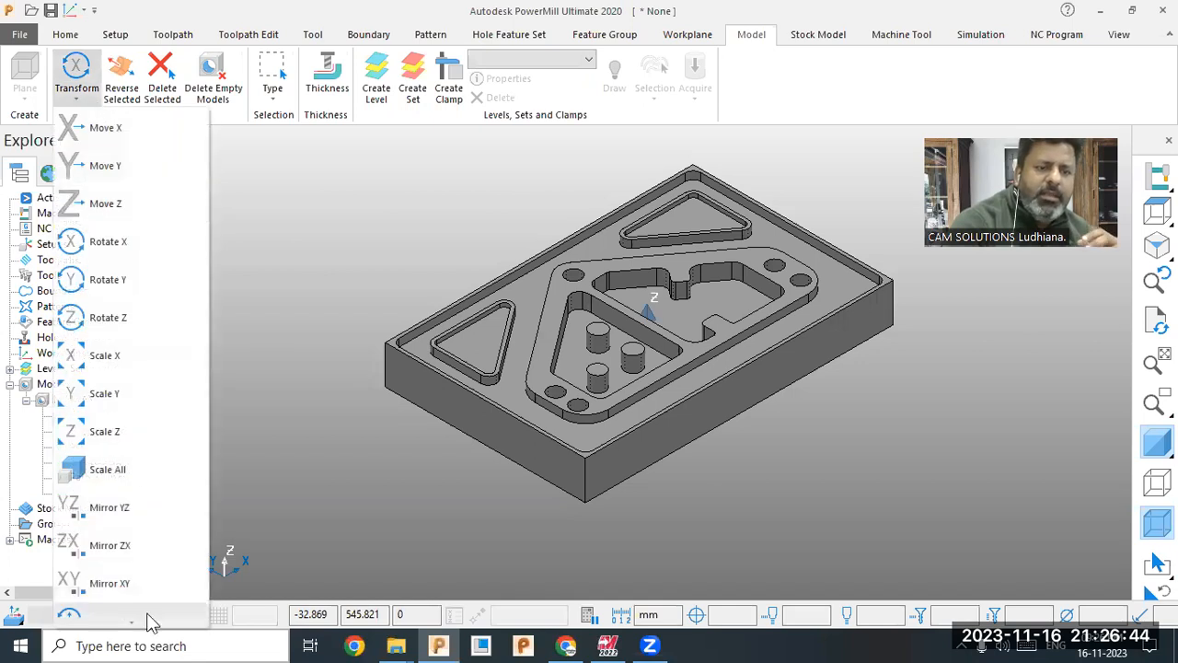
pyautogui.scroll(-2, 145, 607)
pyautogui.scroll(2, 138, 170)
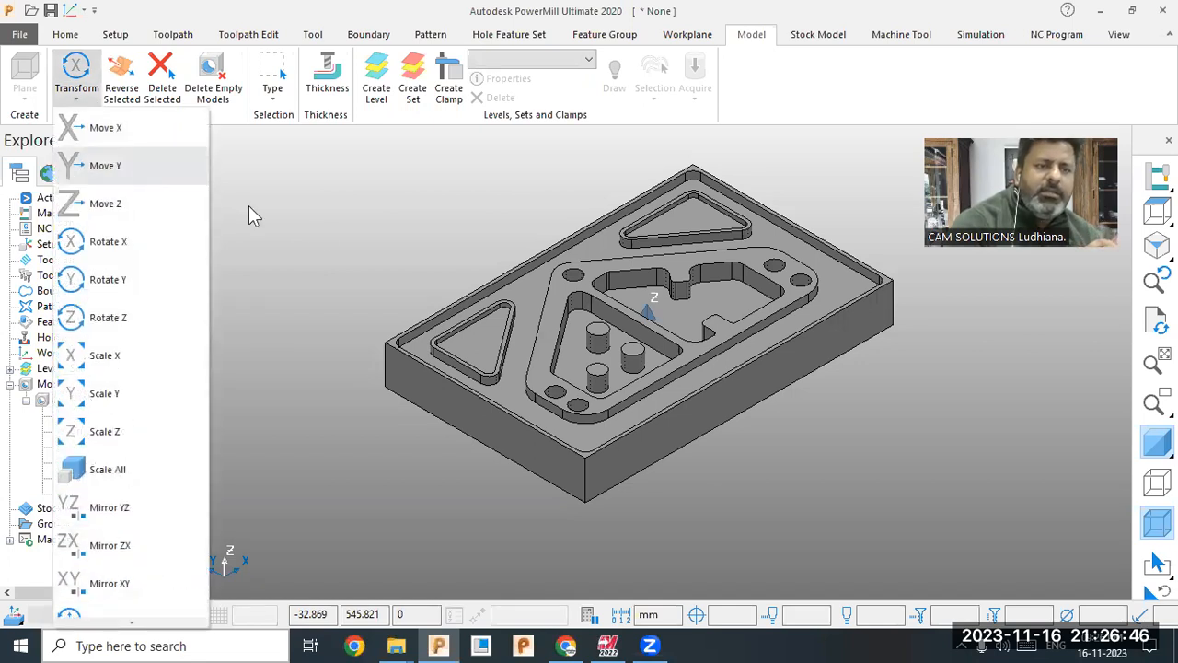
pyautogui.click(321, 232)
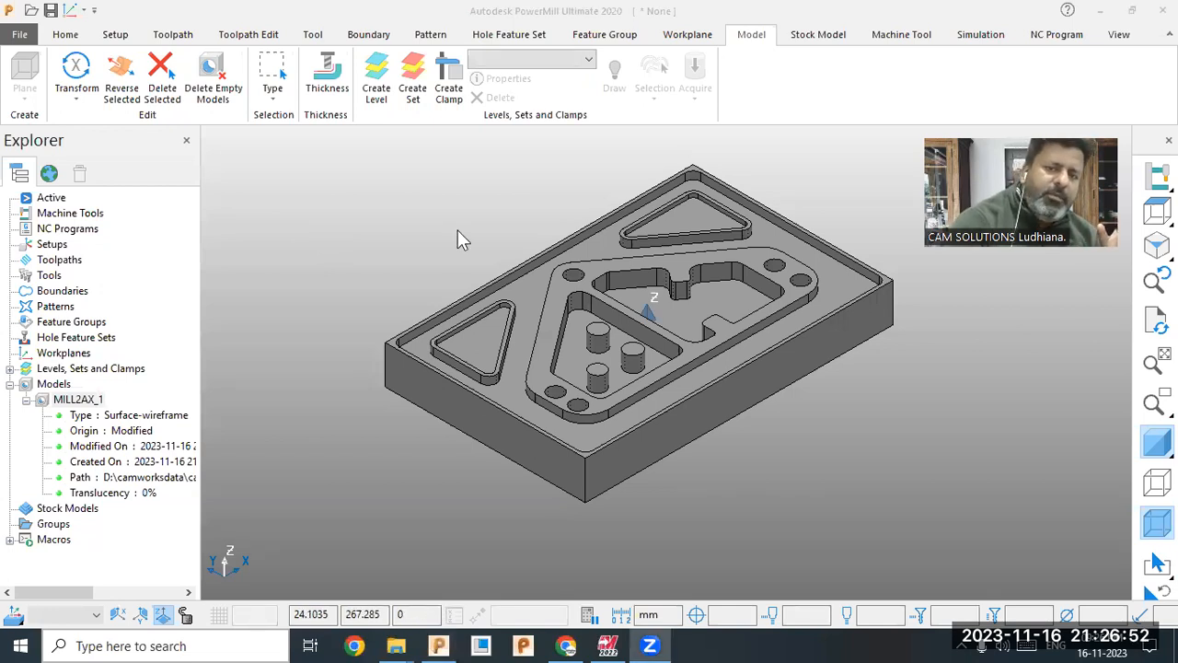
# - Collapse the MILL2AX_1 details in the Explorer tree
pyautogui.scroll(-2, 479, 203)
pyautogui.scroll(3, 534, 221)
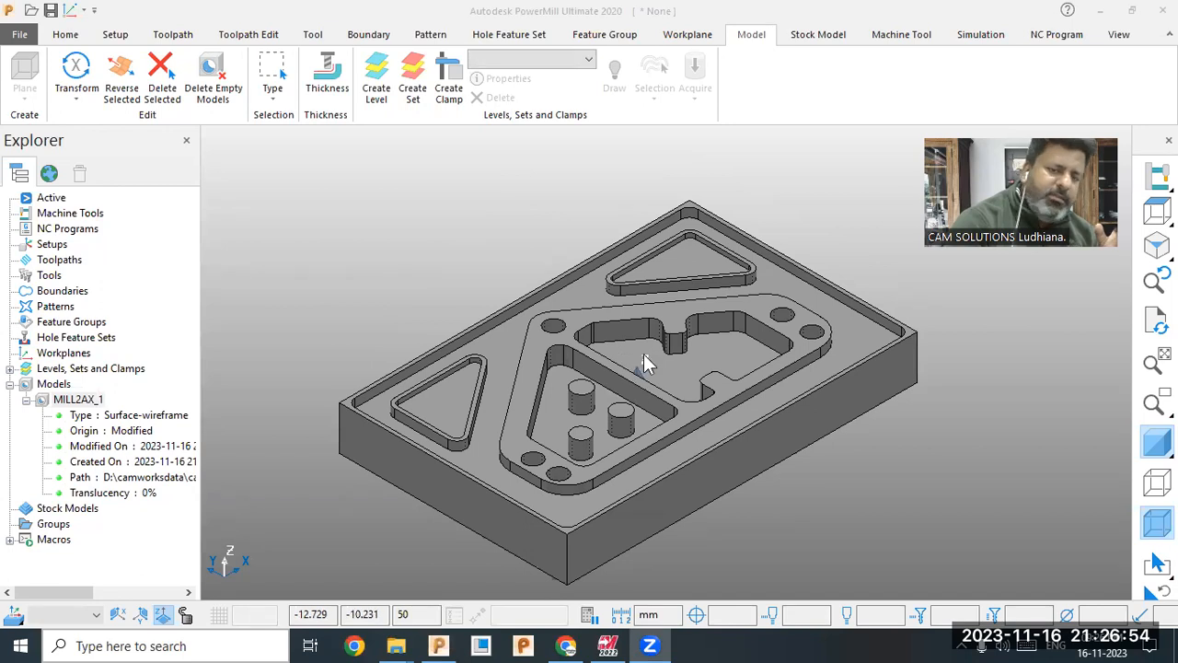
pyautogui.scroll(-1, 643, 354)
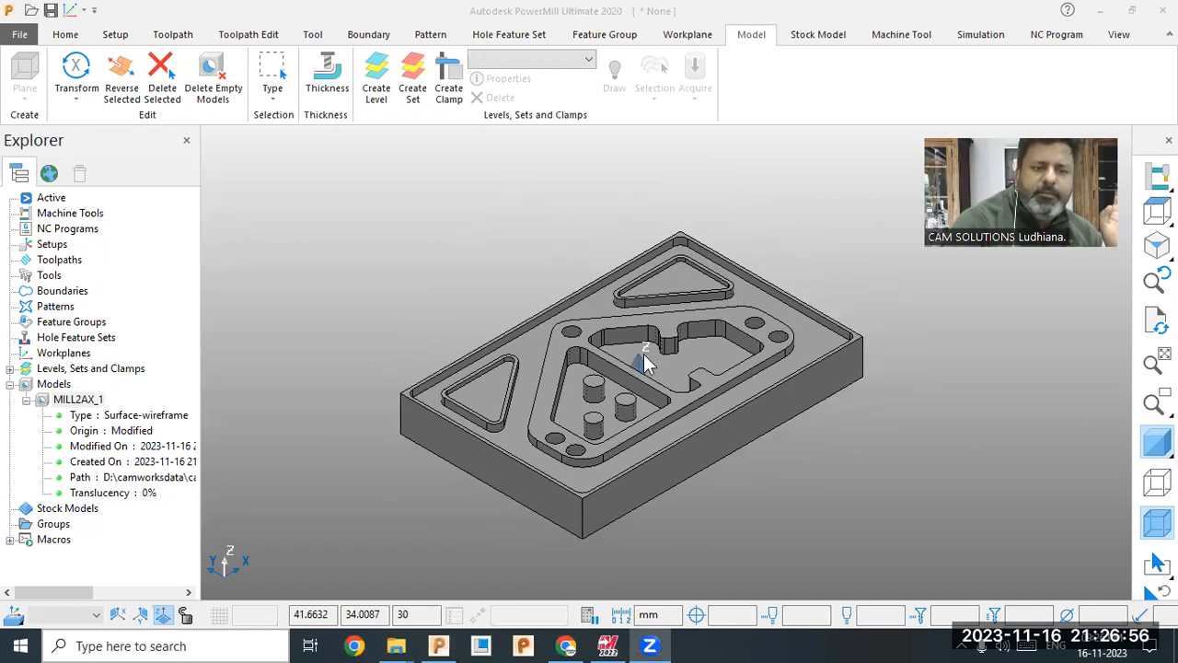
pyautogui.click(27, 399)
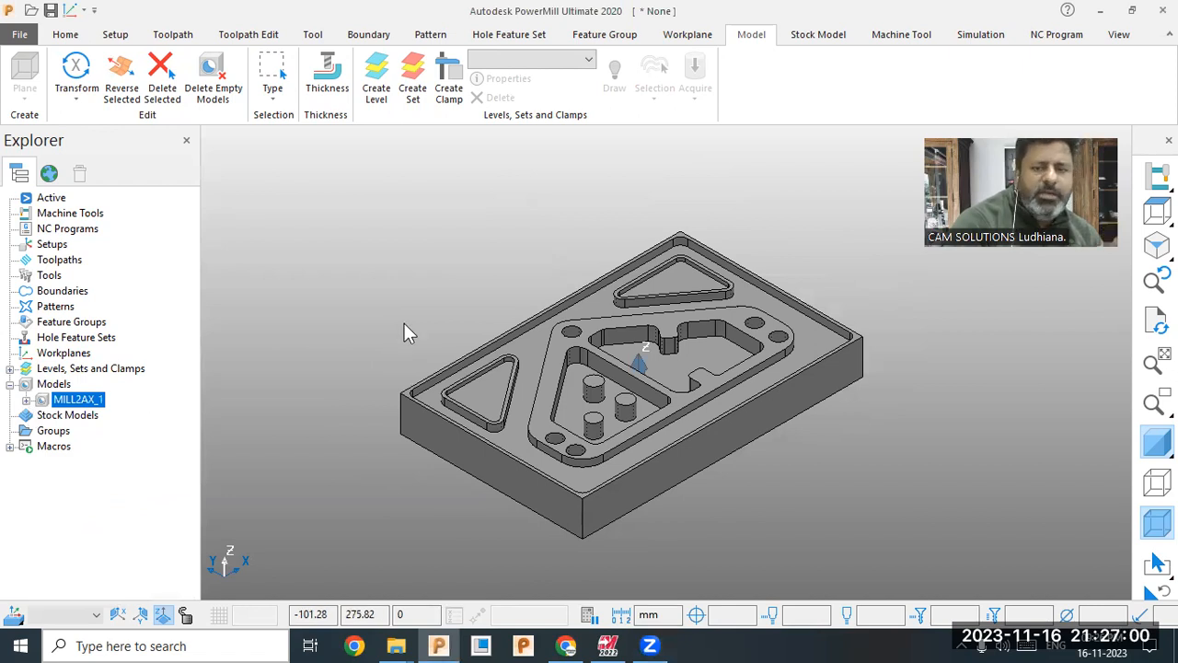
pyautogui.scroll(1, 433, 321)
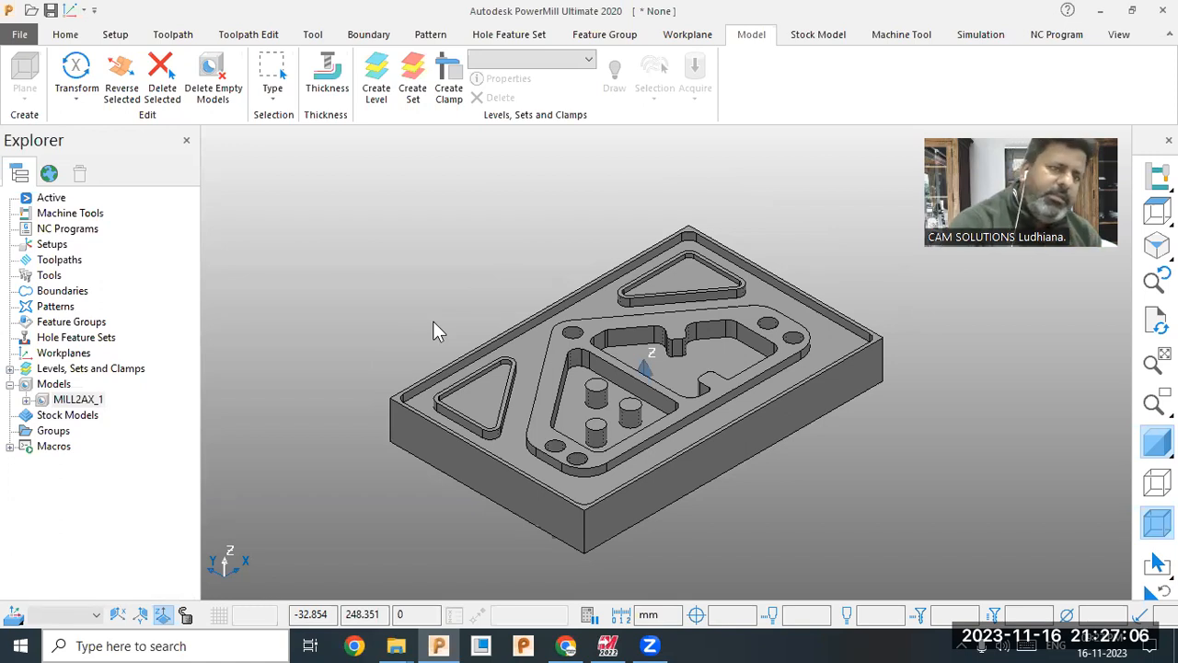
pyautogui.click(65, 35)
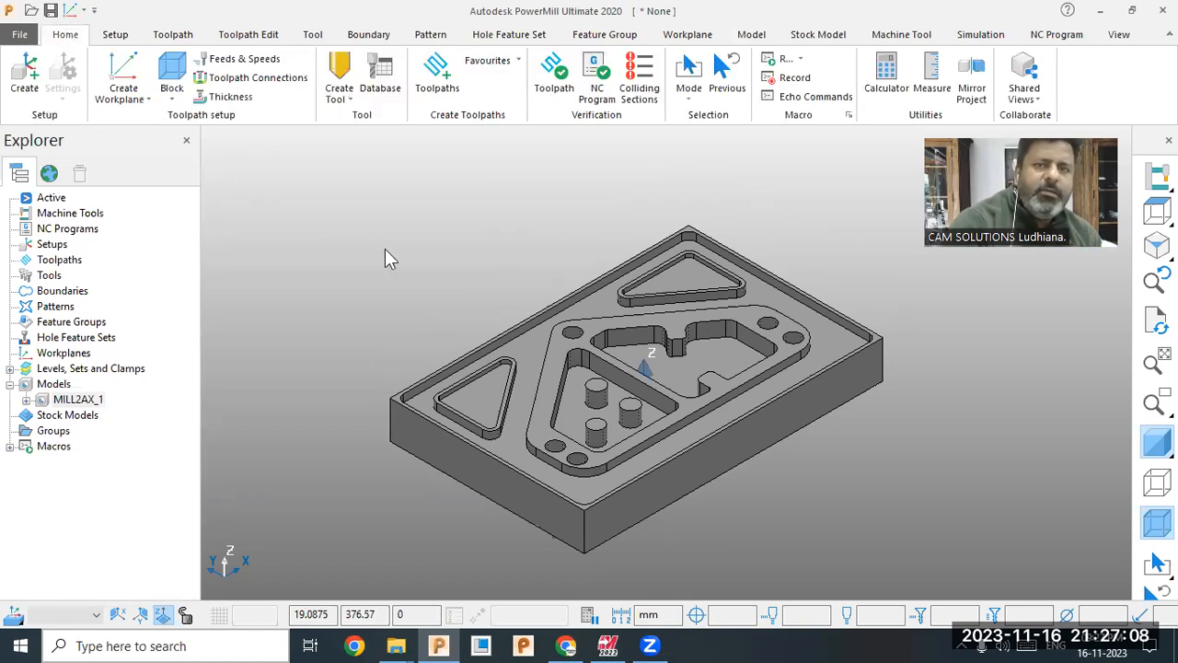
pyautogui.scroll(-1, 405, 281)
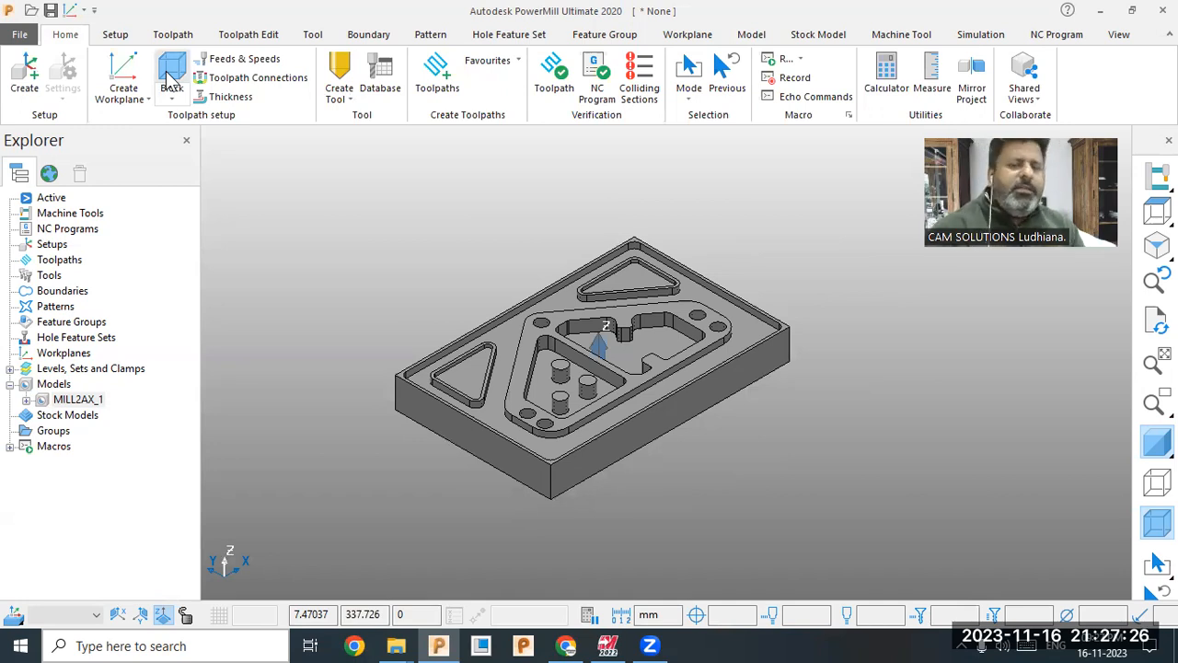
pyautogui.click(171, 78)
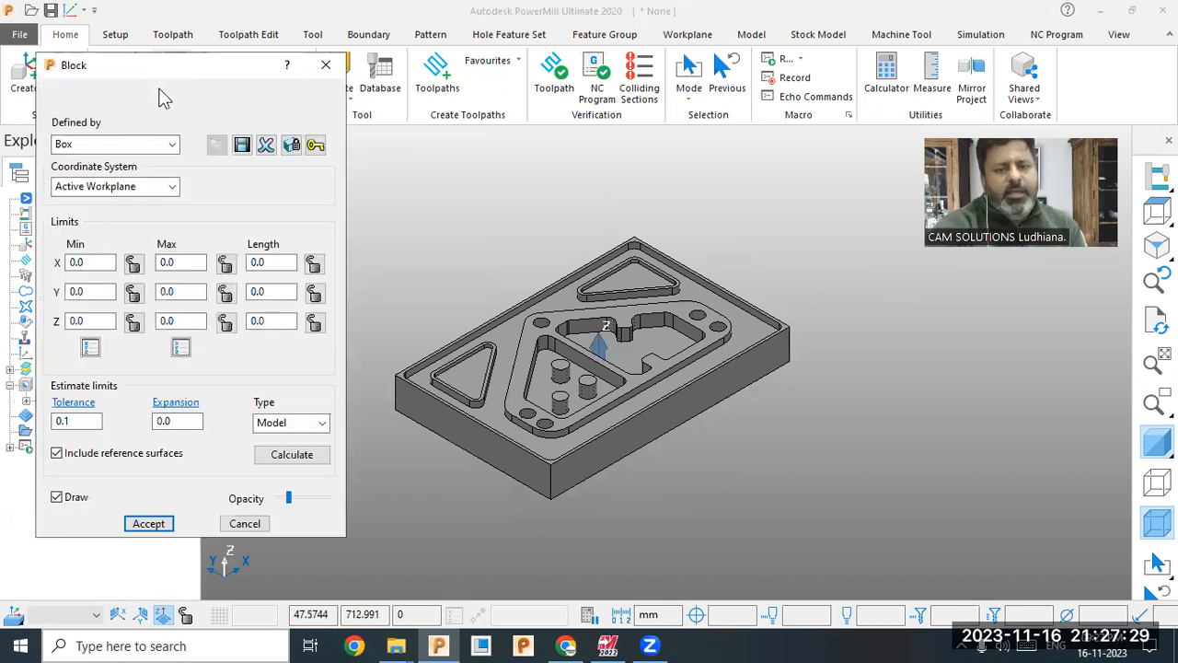
pyautogui.click(290, 453)
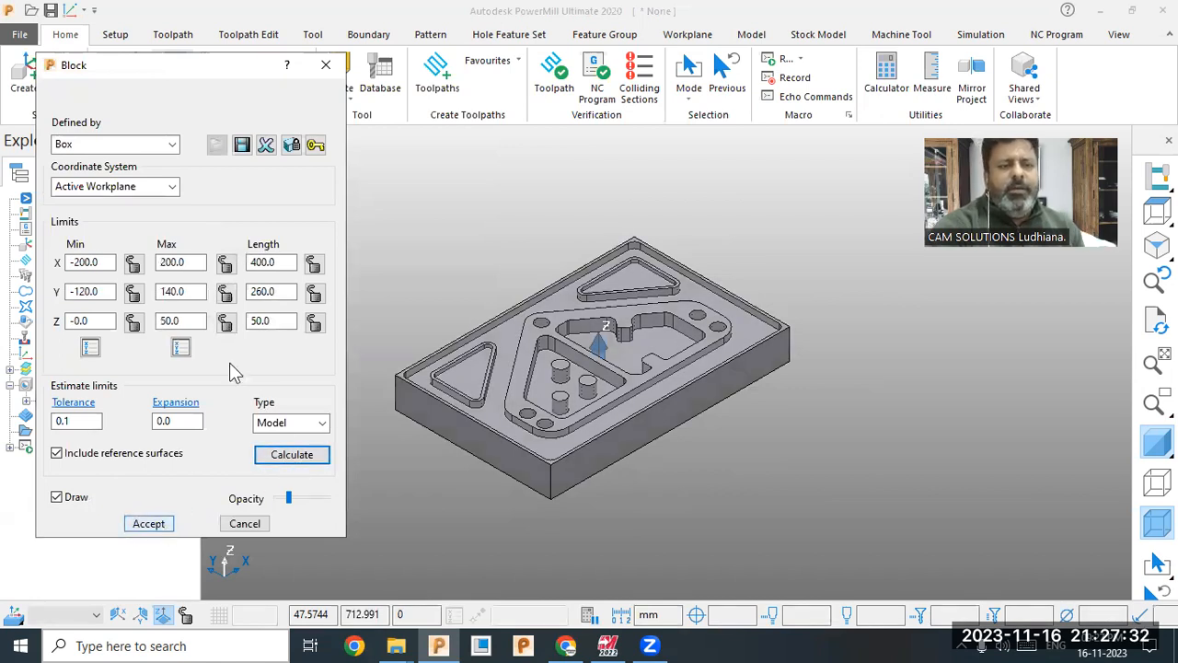
pyautogui.click(252, 523)
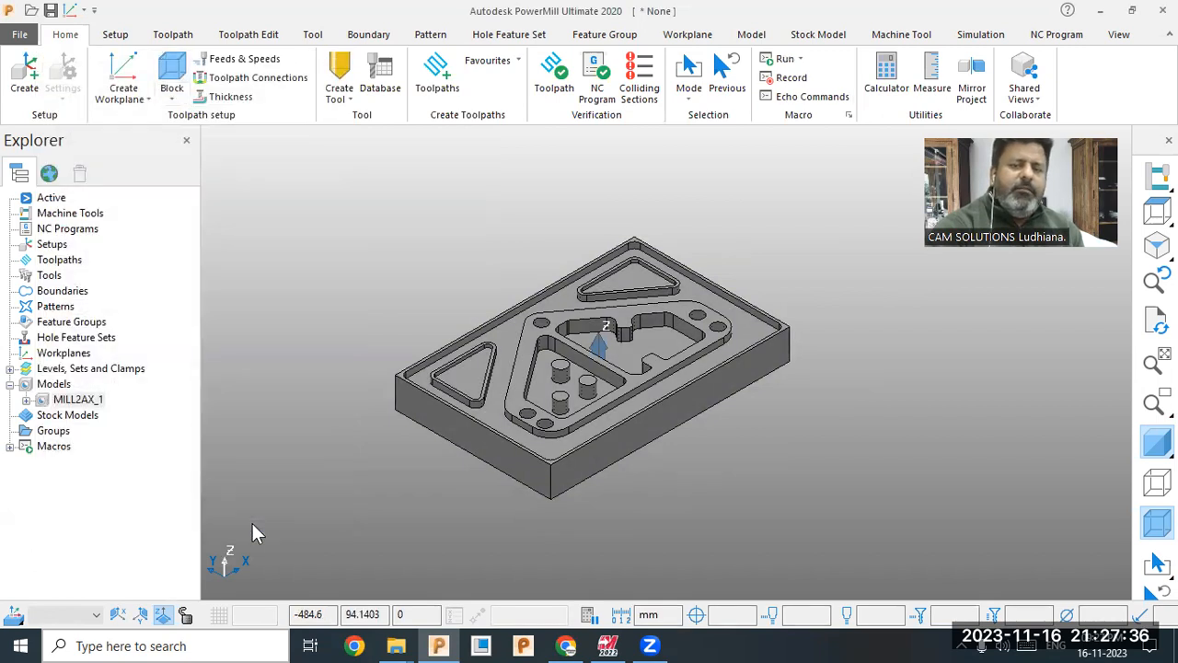
# - Create a box-defined block with its limits calculated from the model, using 0.1 tolerance and 0.0 expansion
pyautogui.click(175, 78)
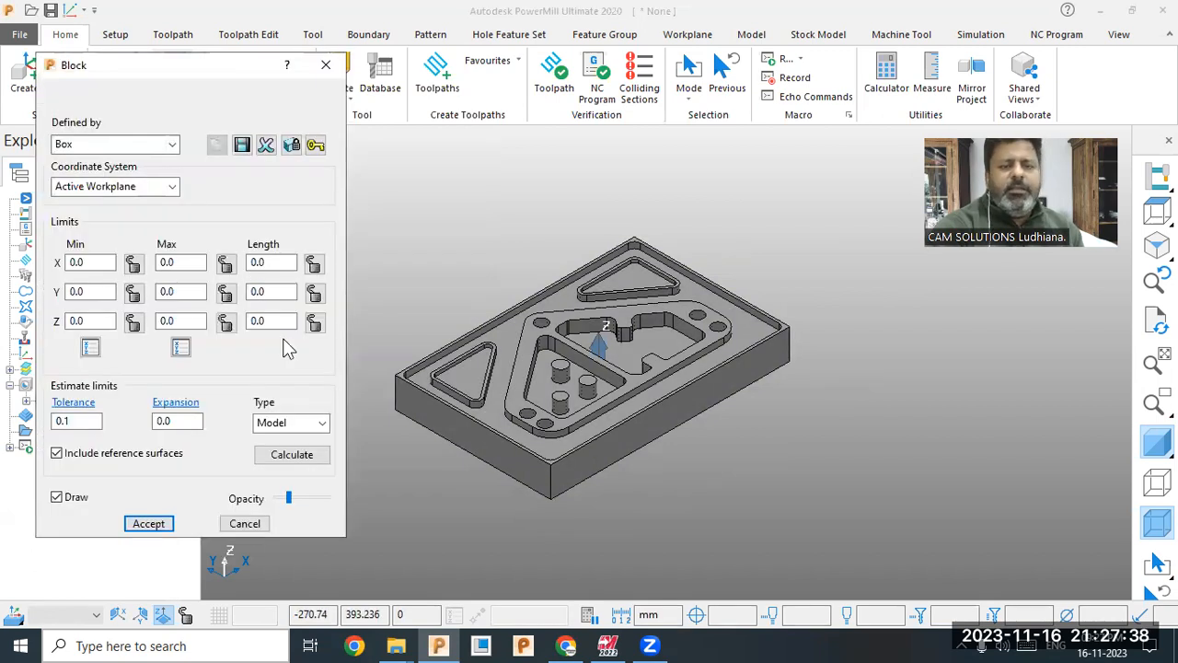
pyautogui.click(276, 461)
pyautogui.click(155, 523)
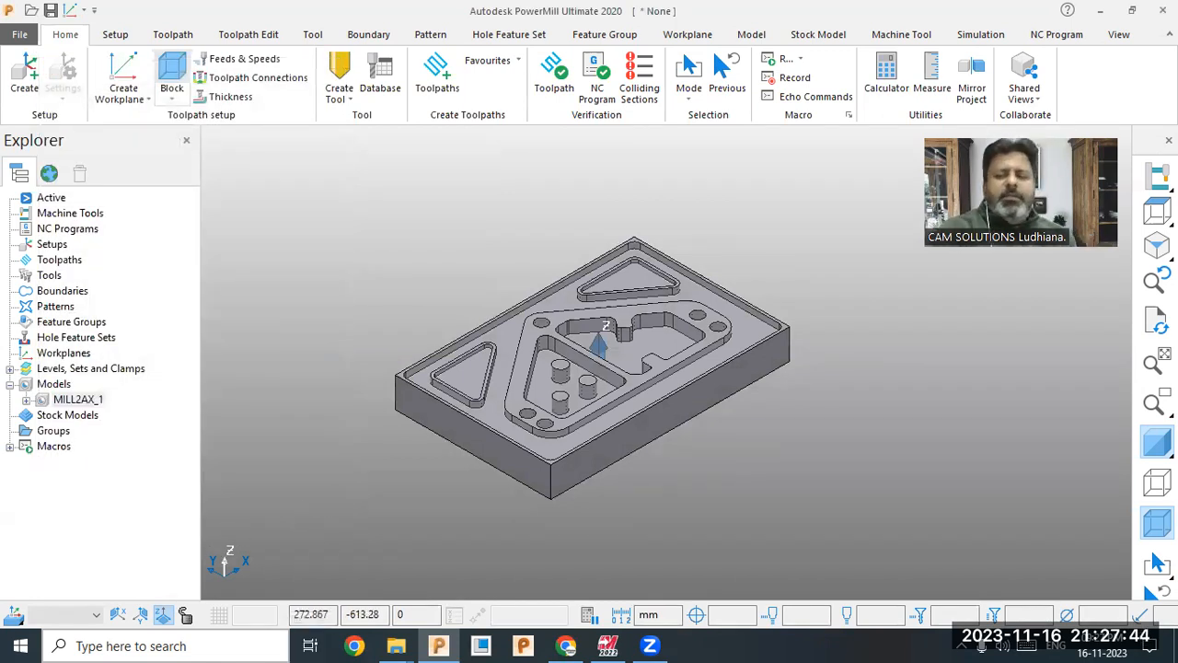
# - Toggle the model shading and block display to compare the part with its surrounding block
pyautogui.click(1157, 442)
pyautogui.click(1157, 442)
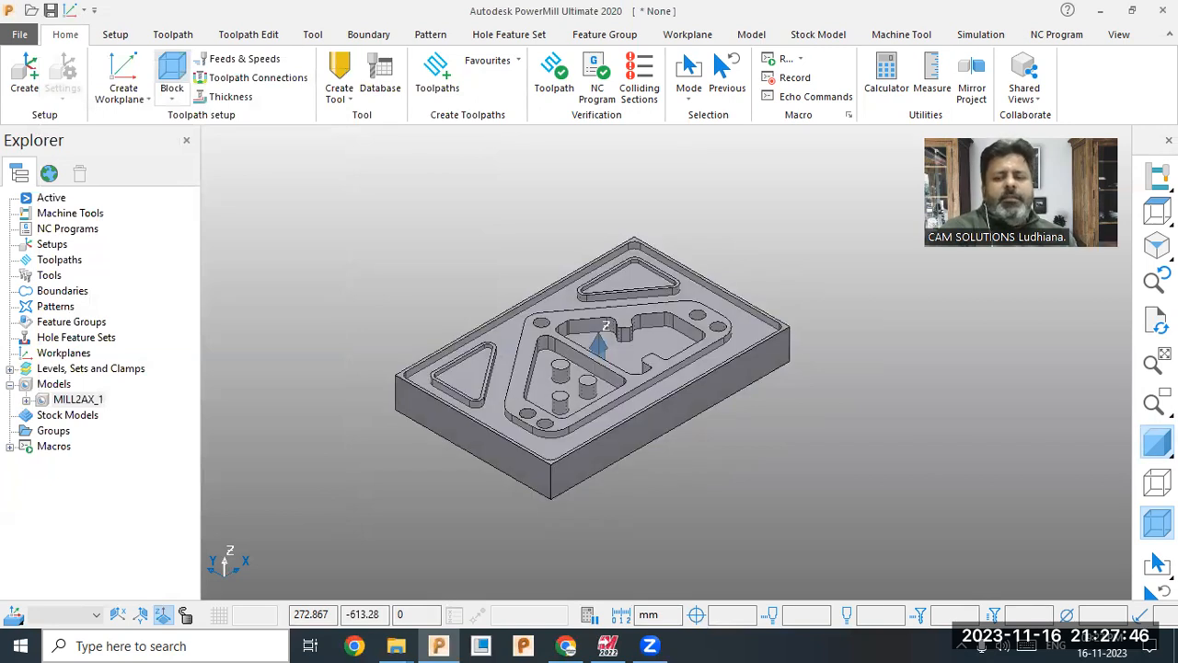
pyautogui.click(1157, 522)
pyautogui.click(1157, 442)
pyautogui.click(1156, 442)
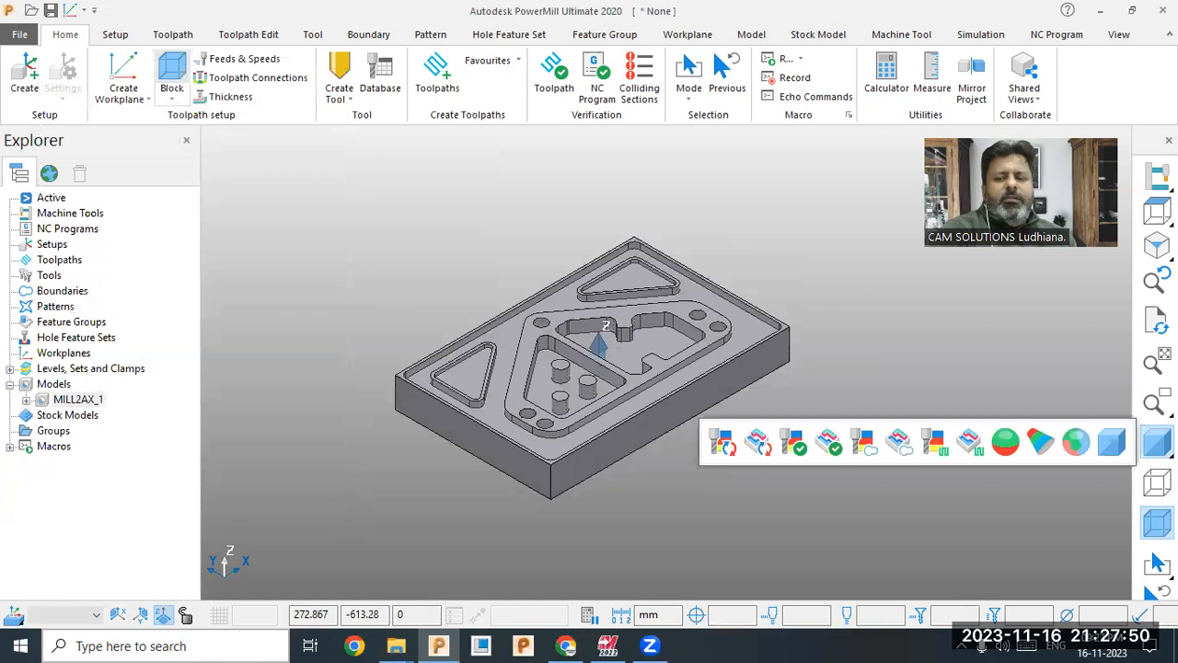
pyautogui.click(1156, 522)
pyautogui.click(1156, 522)
pyautogui.click(1157, 442)
pyautogui.click(1156, 442)
pyautogui.moveTo(1156, 442)
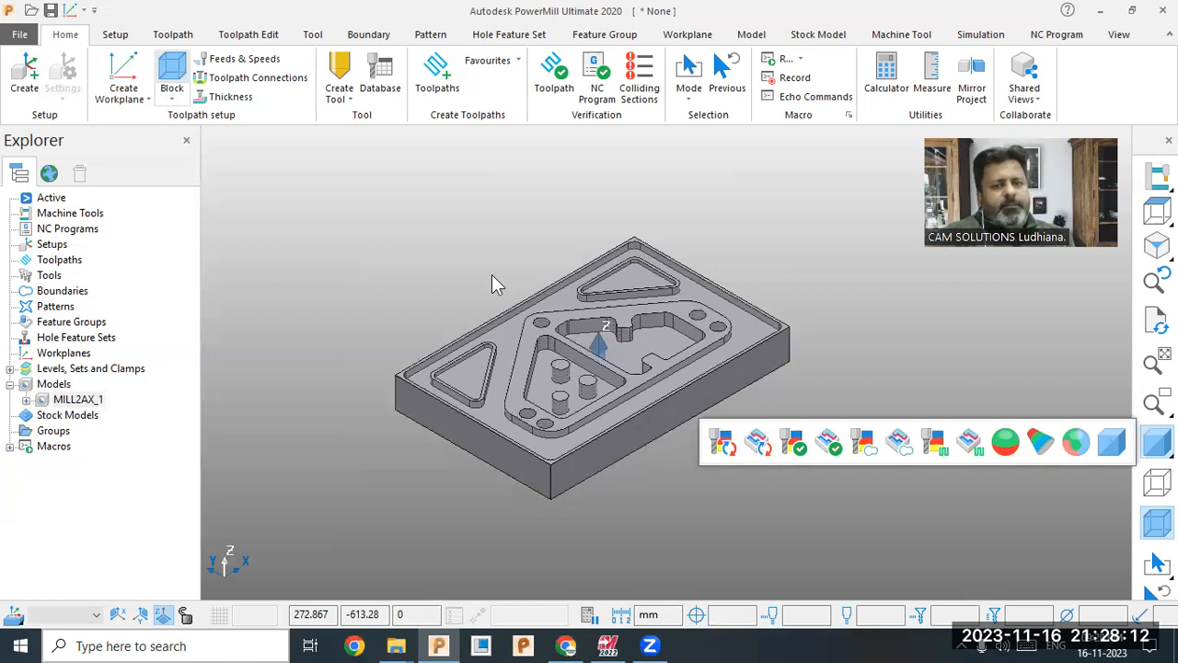
# - Recalculate the box block limits from the model, check the minimum and maximum limits, and accept the block
pyautogui.click(175, 92)
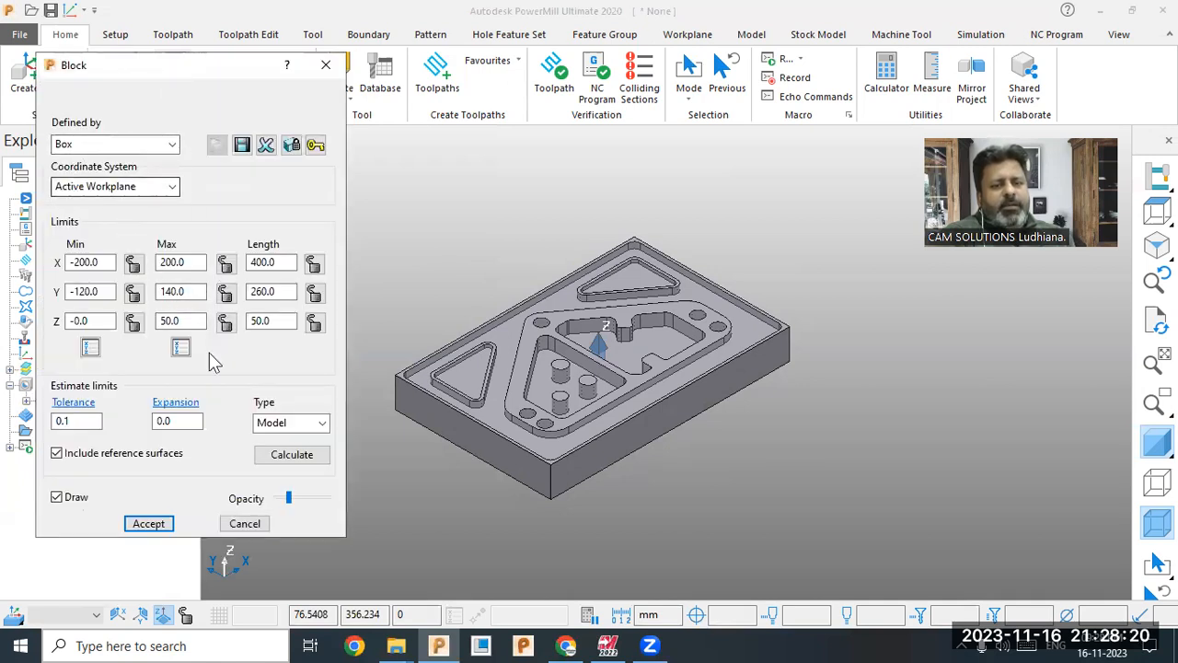
pyautogui.click(293, 455)
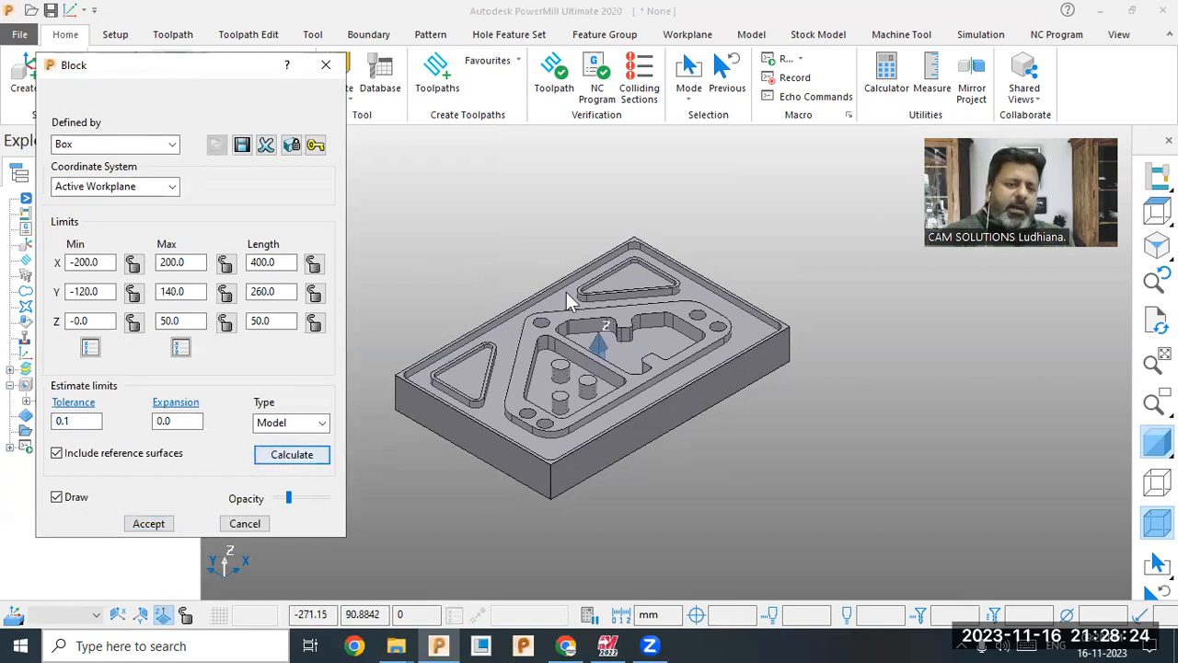
pyautogui.click(100, 264)
pyautogui.click(100, 292)
pyautogui.click(102, 320)
pyautogui.moveTo(161, 321); pyautogui.dragTo(167, 320)
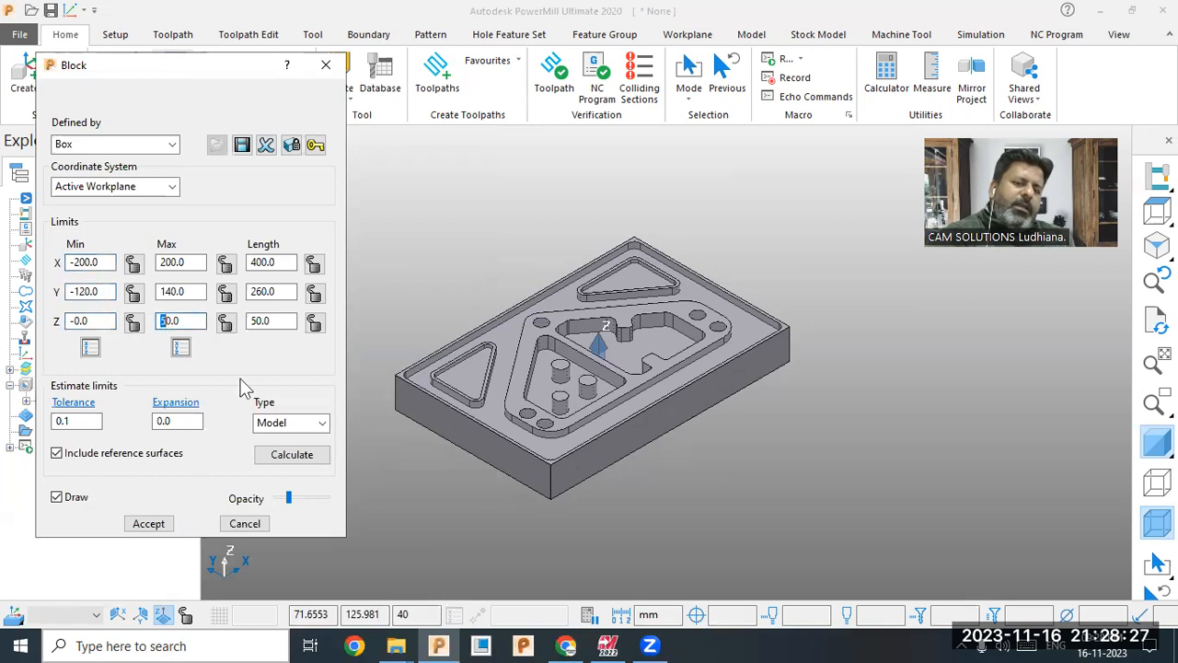
pyautogui.click(145, 523)
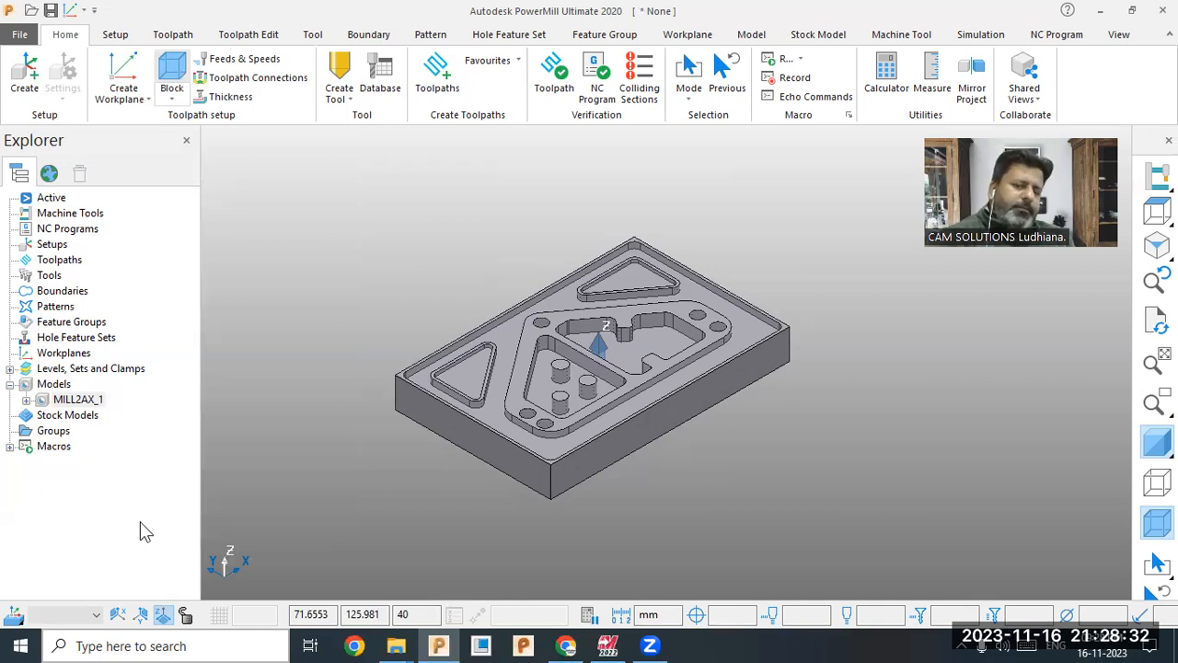
# - Switch shading and block display off and on to inspect the transparent block, leaving the model shaded
pyautogui.click(1157, 443)
pyautogui.click(1156, 443)
pyautogui.click(1157, 443)
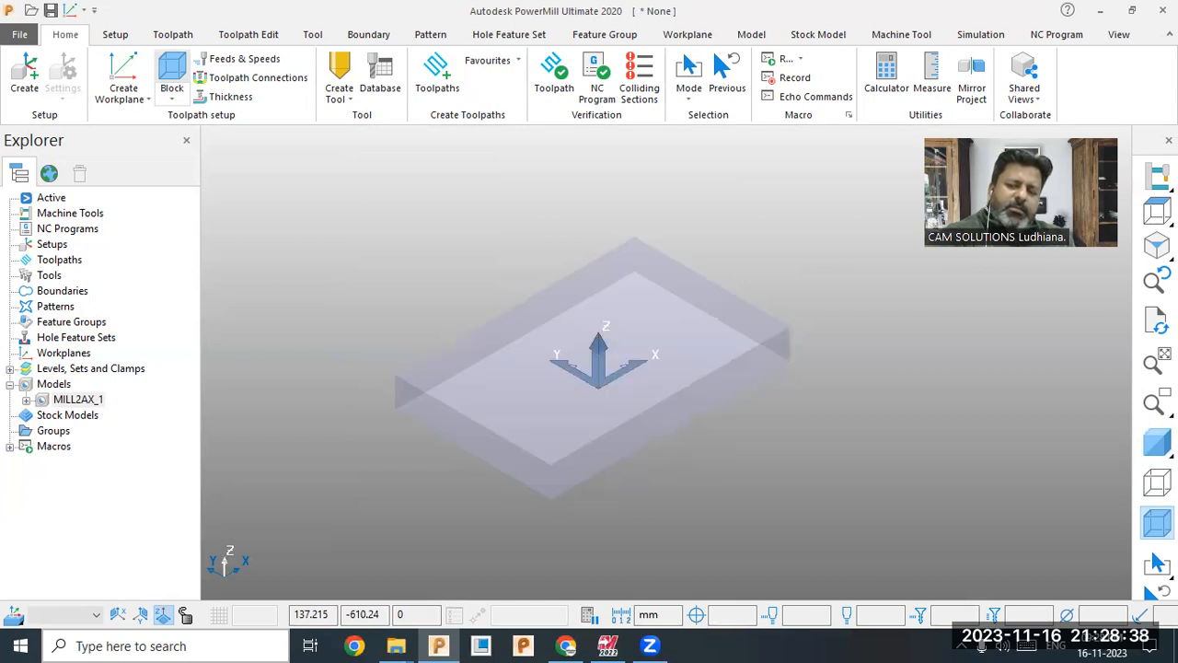
pyautogui.click(1157, 523)
pyautogui.click(1157, 523)
pyautogui.click(1156, 523)
pyautogui.click(1156, 523)
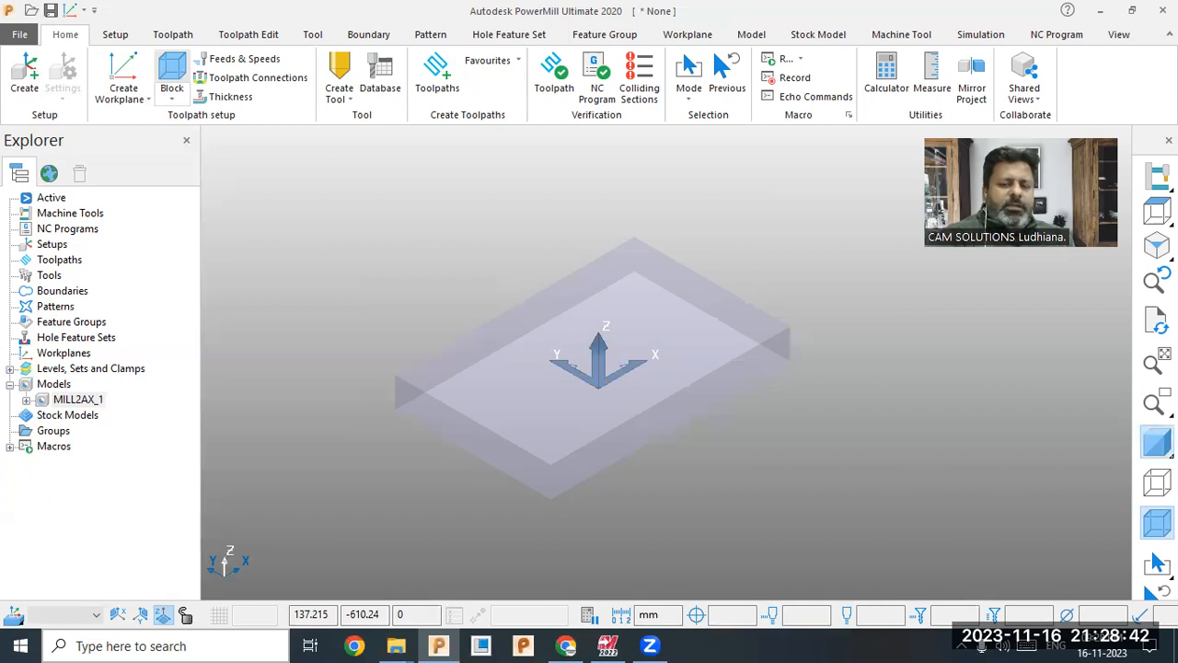
pyautogui.click(1156, 442)
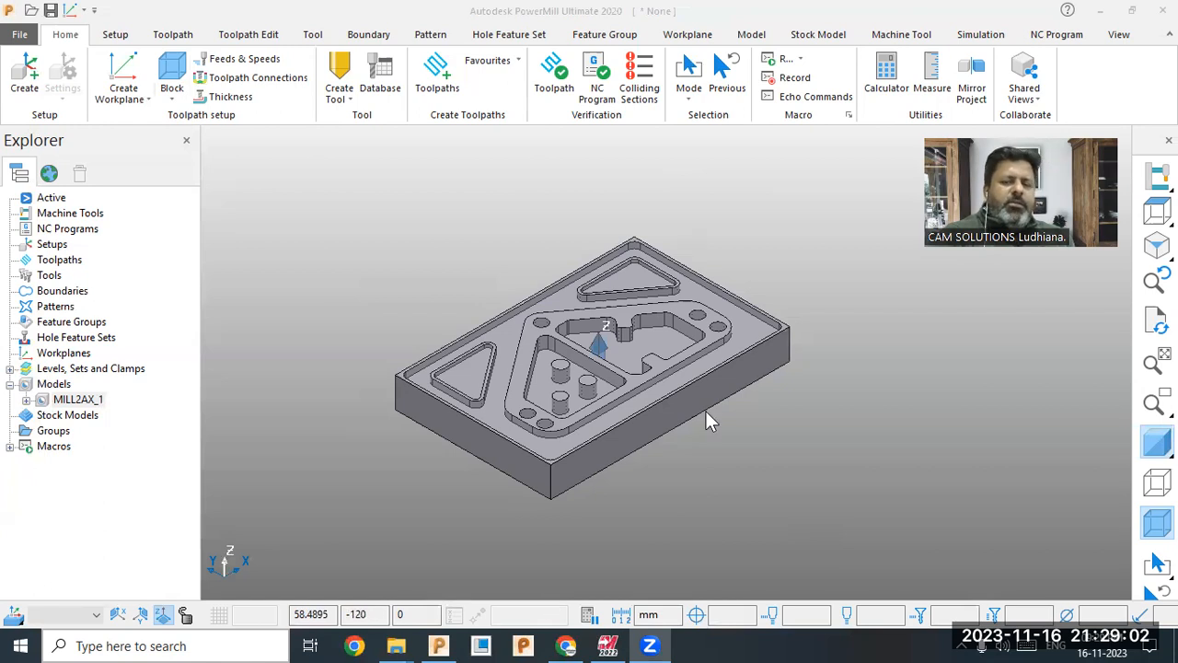
# - Review the workplane creation options and examine the origin's position on the underside of the part
pyautogui.scroll(3, 671, 391)
pyautogui.scroll(-3, 350, 237)
pyautogui.scroll(1, 342, 228)
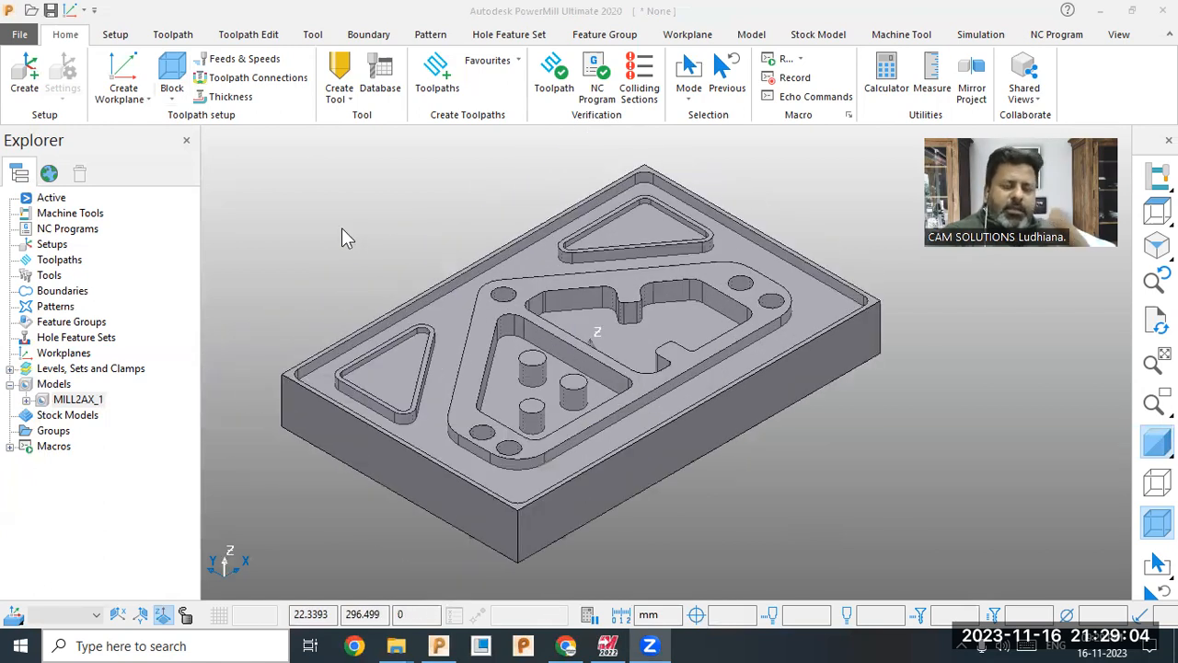
pyautogui.click(133, 95)
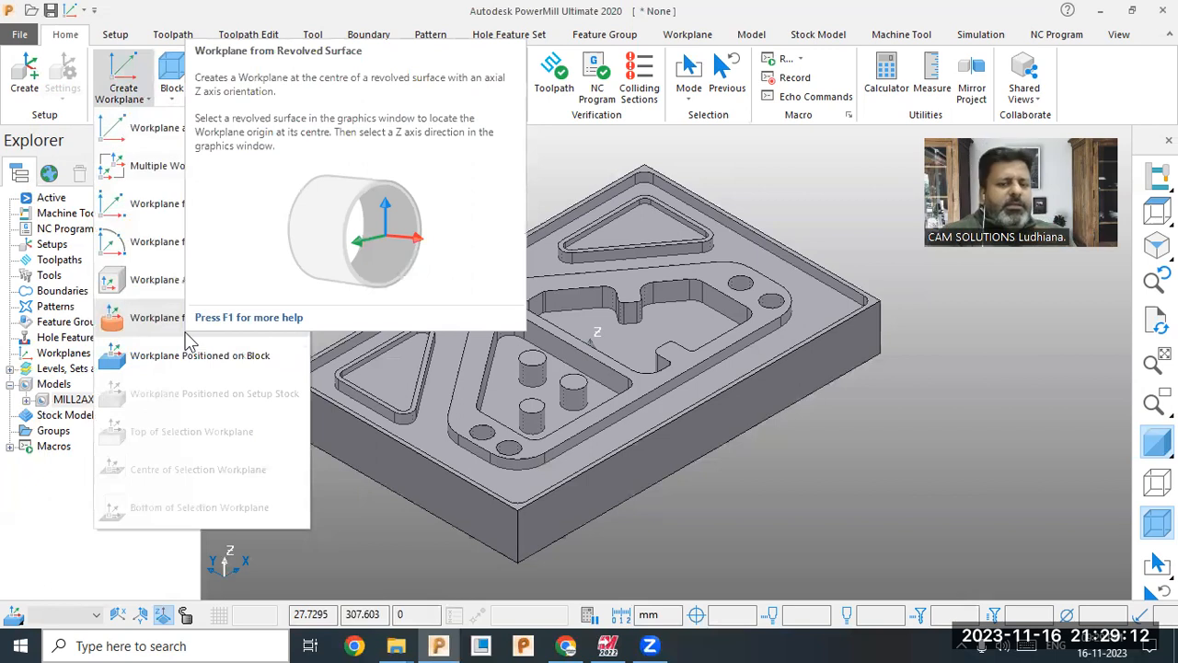
pyautogui.click(726, 423)
pyautogui.moveTo(673, 309); pyautogui.dragTo(619, 295, button='middle')
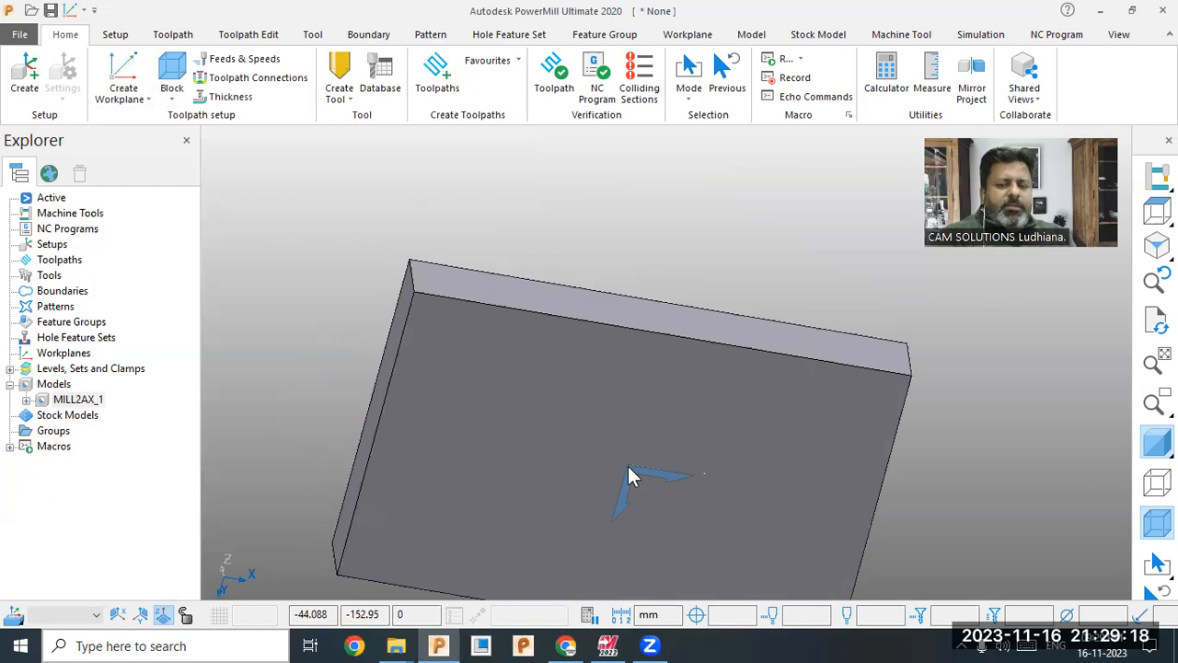
pyautogui.moveTo(629, 475); pyautogui.dragTo(740, 263, button='middle')
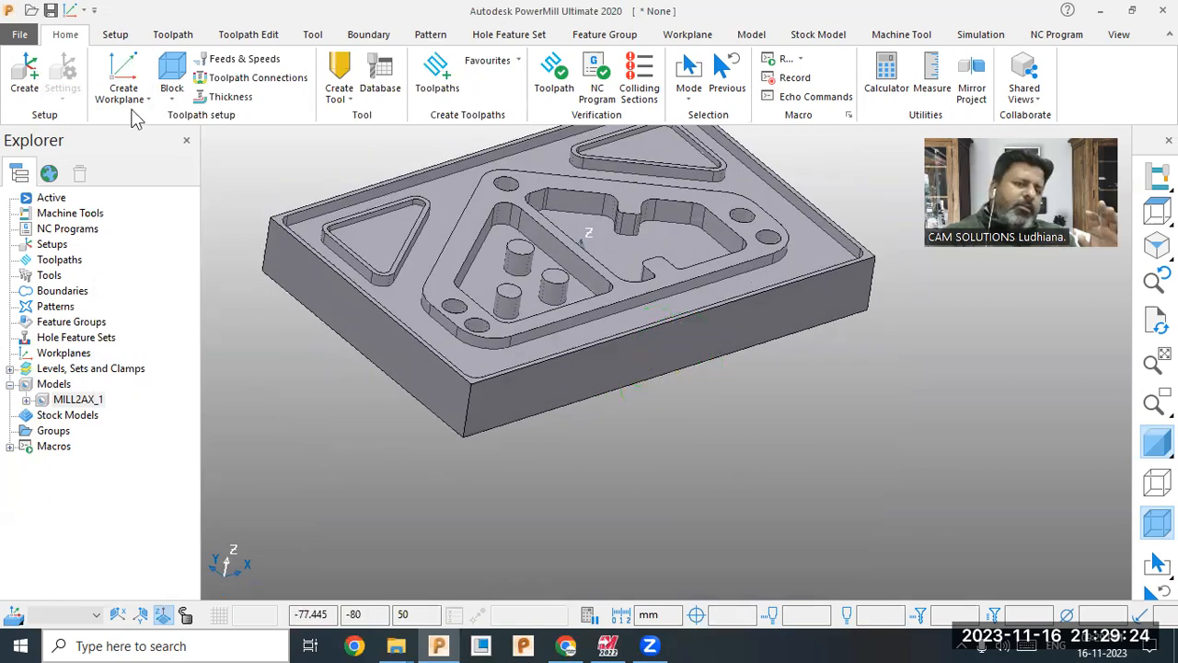
# - Create a workplane positioned on the block at the centre of its top face
pyautogui.click(172, 96)
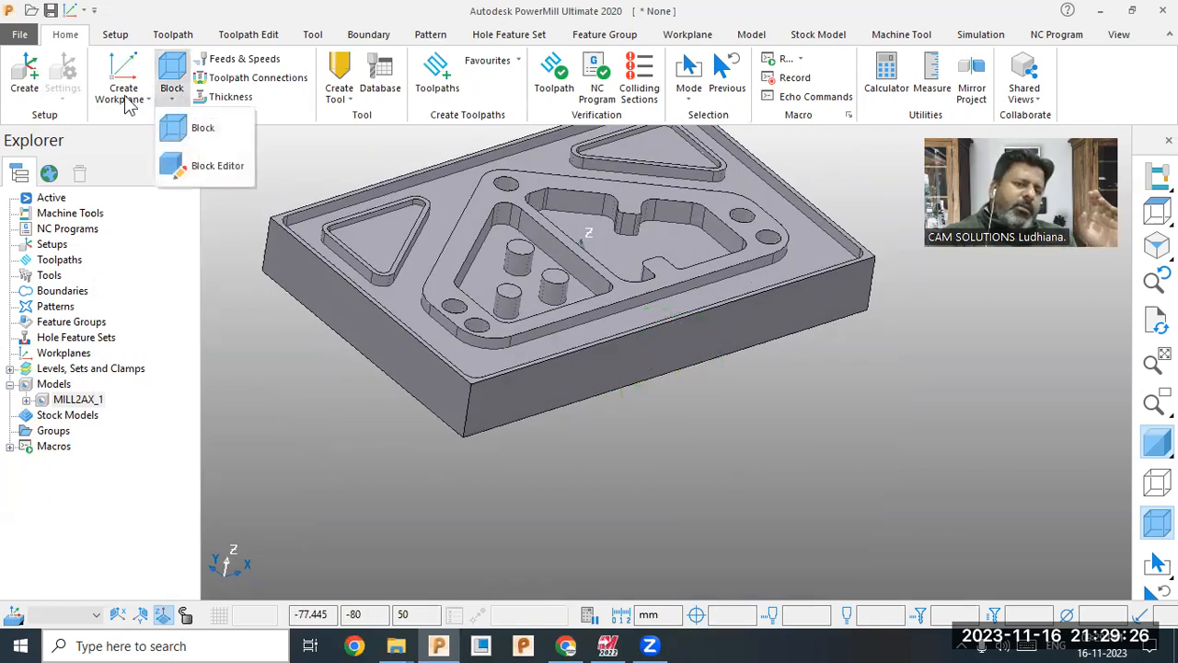
pyautogui.click(147, 98)
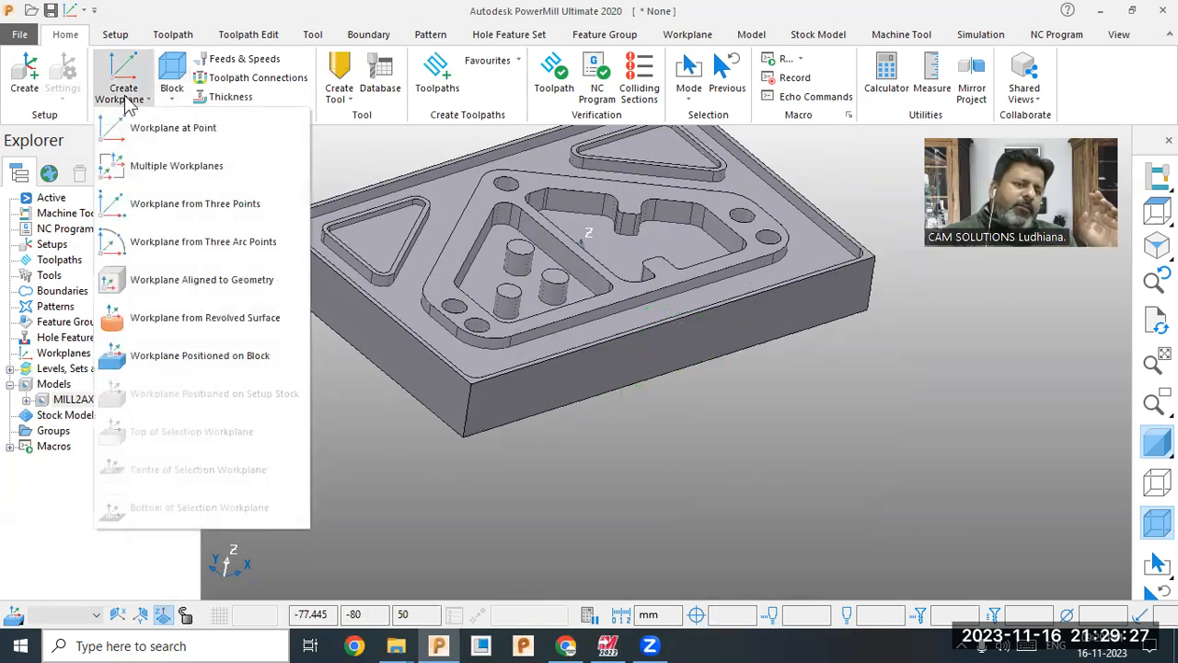
pyautogui.click(182, 357)
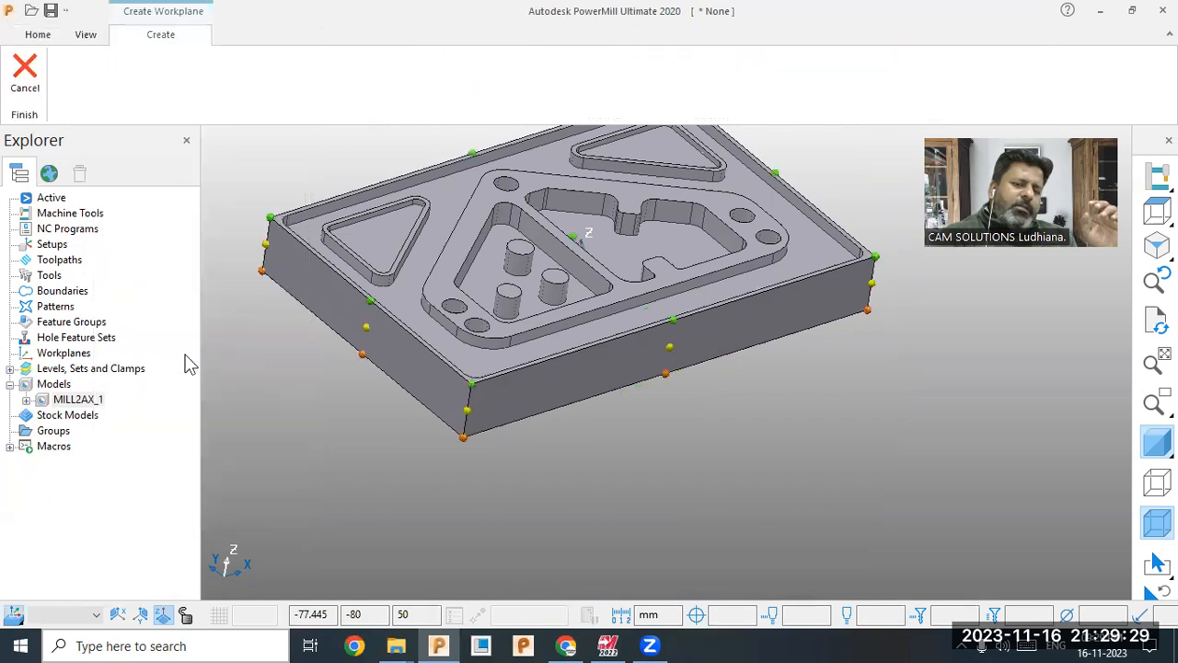
pyautogui.click(575, 230)
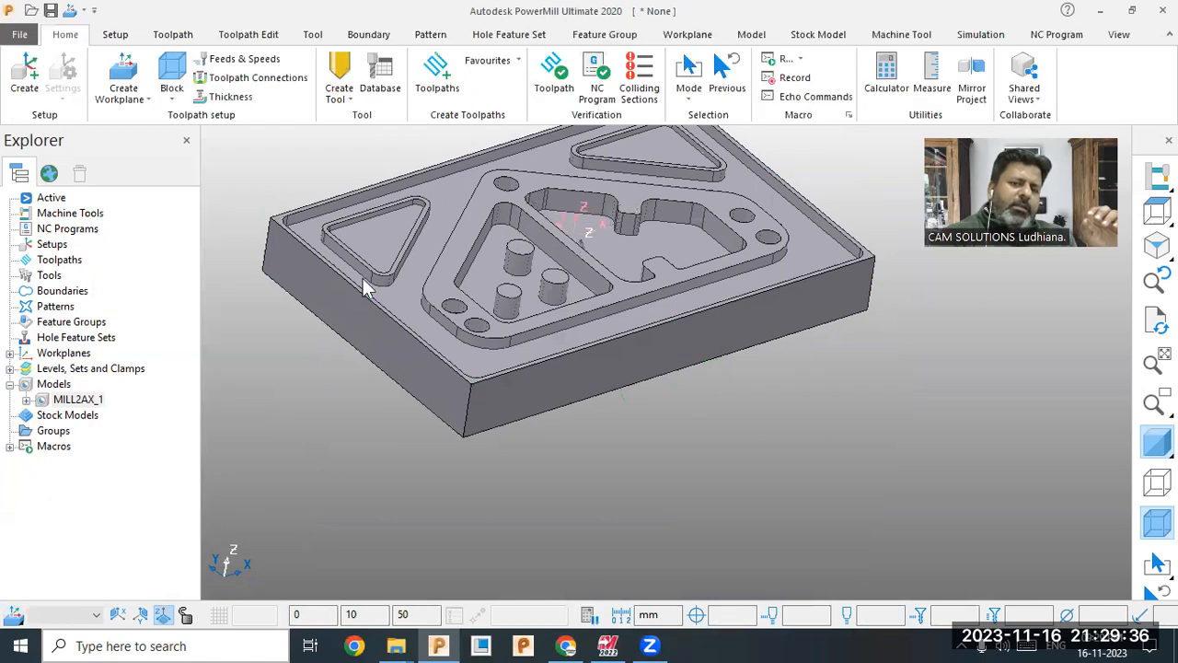
# - Expand the workplanes in the Explorer tree and activate the new workplane
pyautogui.click(10, 354)
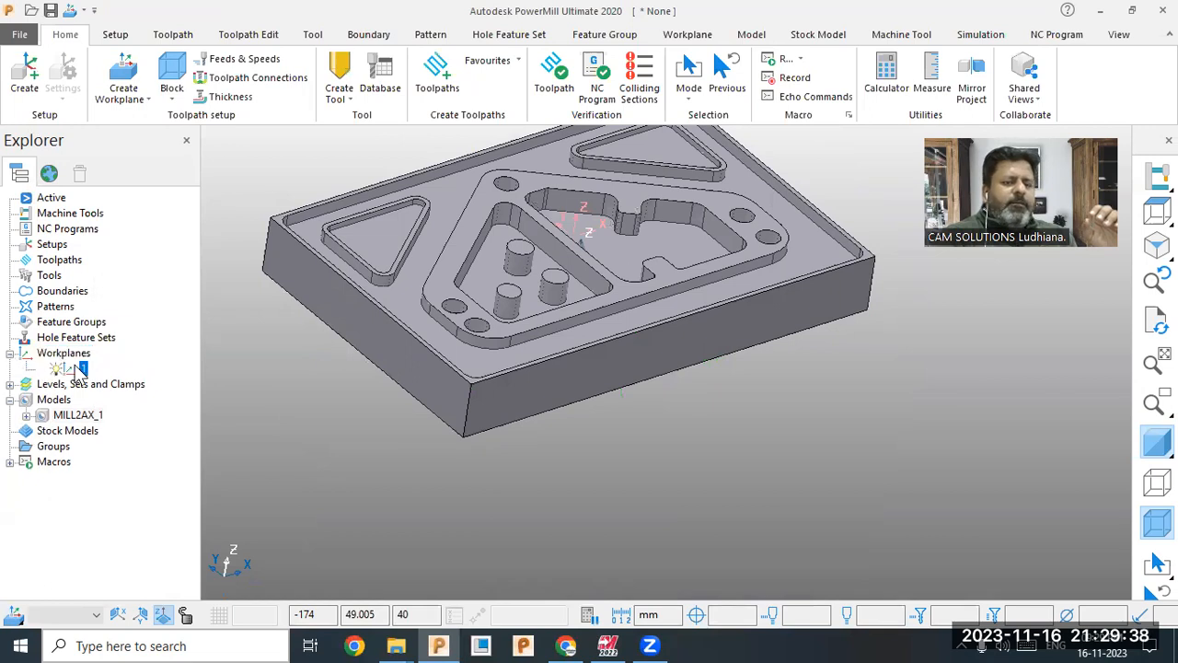
pyautogui.rightClick(78, 369)
pyautogui.click(123, 126)
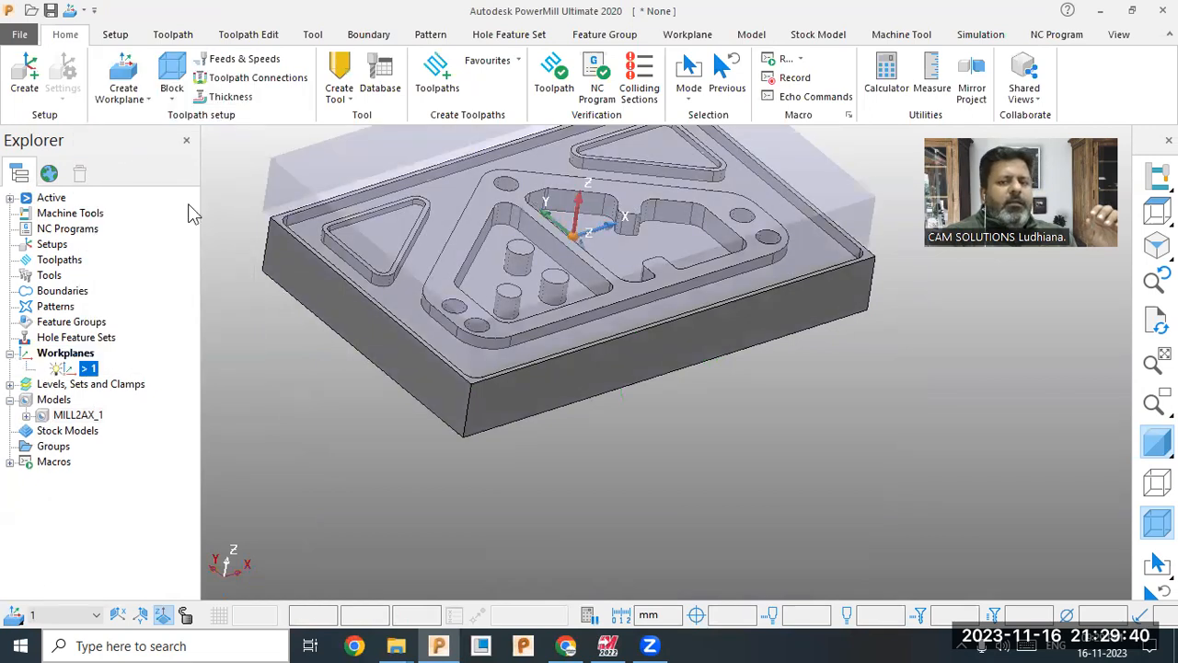
# - Recalculate the box block from the model relative to the active workplane and accept it
pyautogui.click(171, 81)
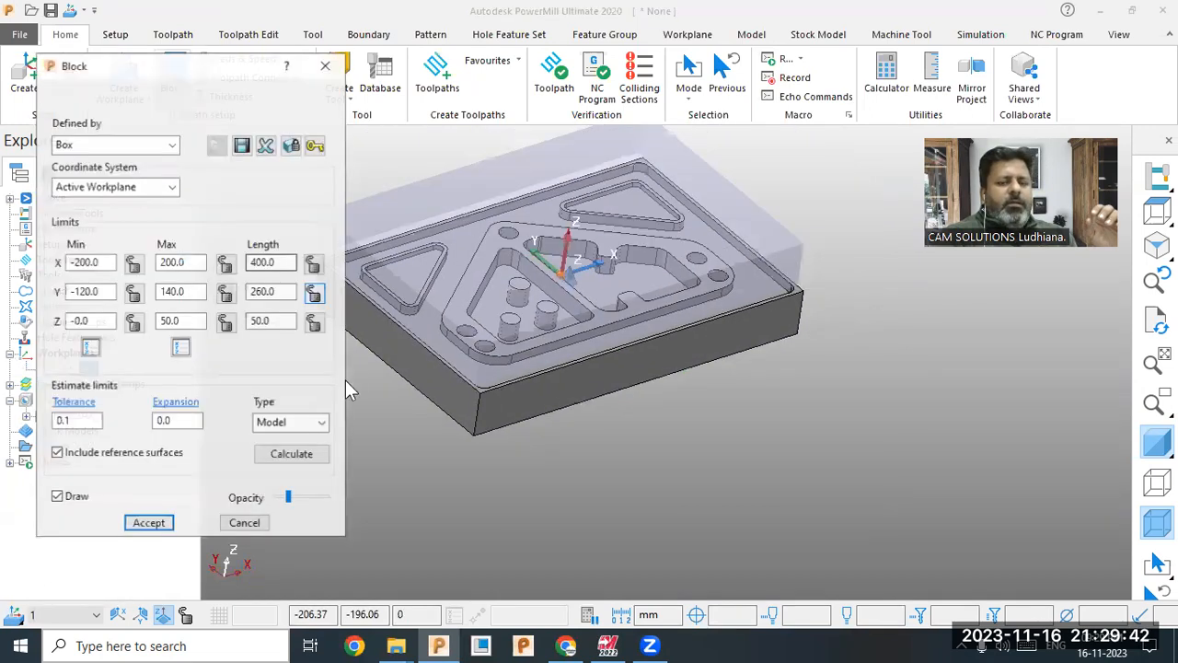
pyautogui.click(291, 454)
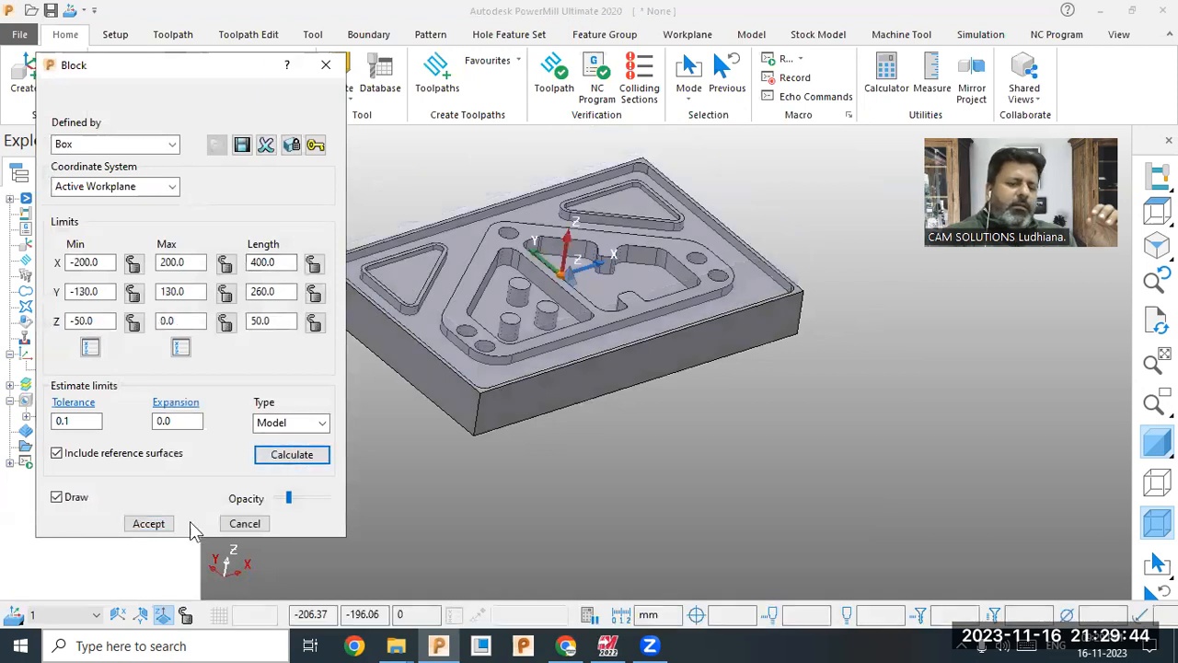
pyautogui.click(148, 523)
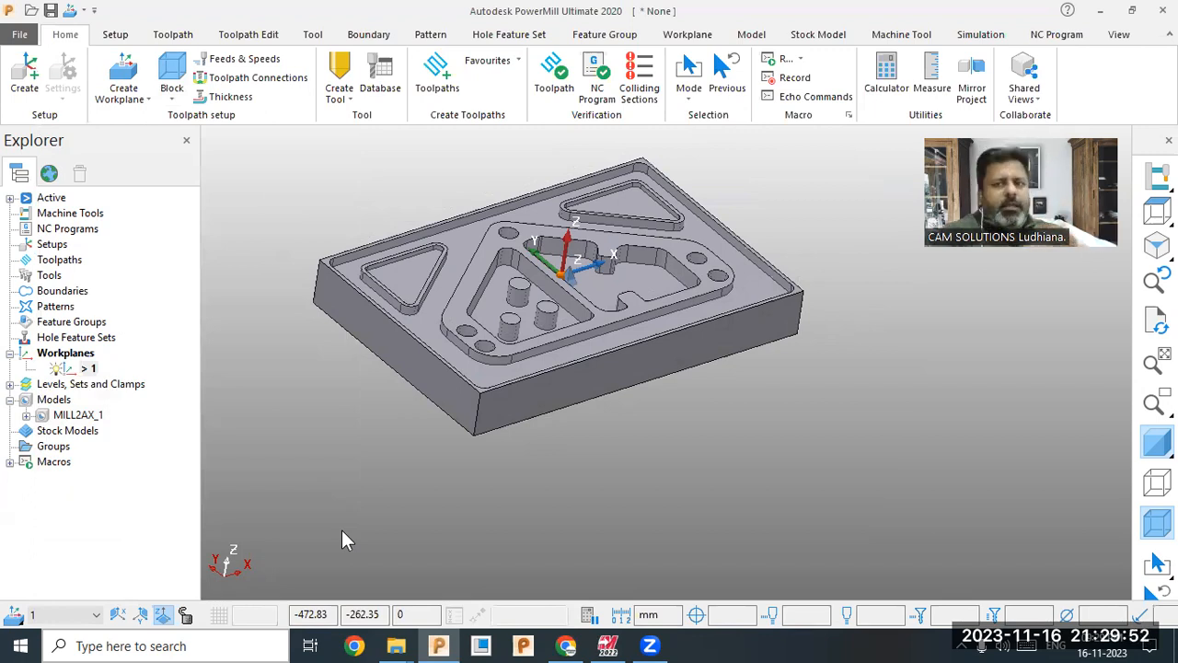
# - Hide the transform axes while keeping the active workplane axes displayed
pyautogui.click(1116, 37)
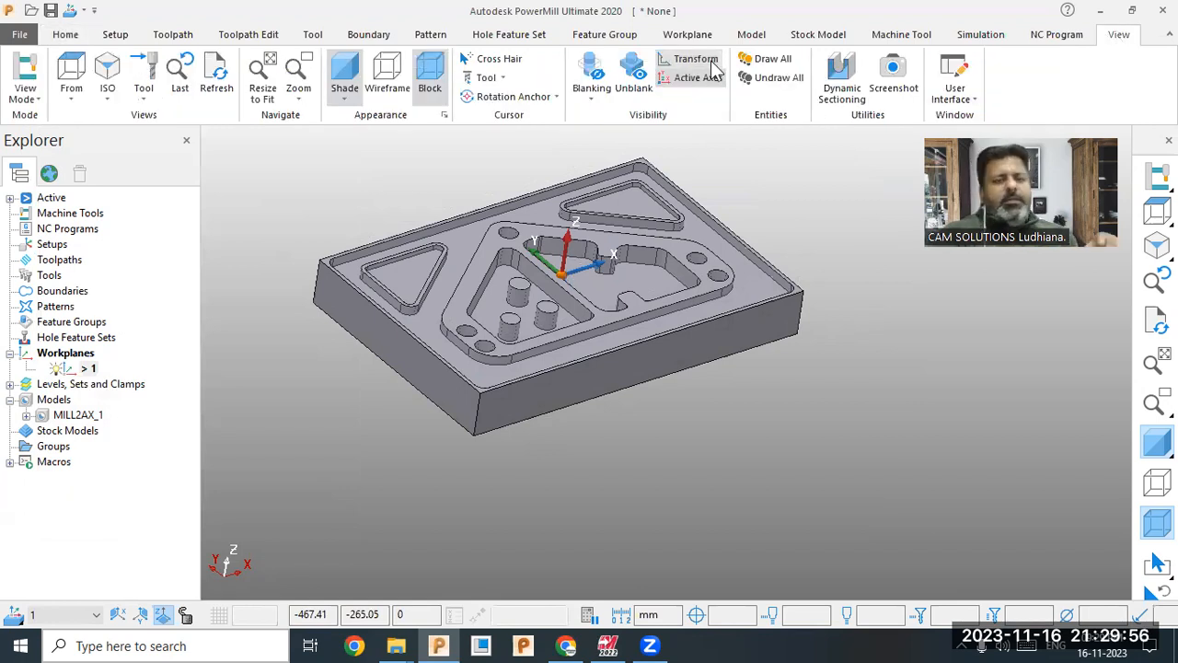
pyautogui.click(693, 78)
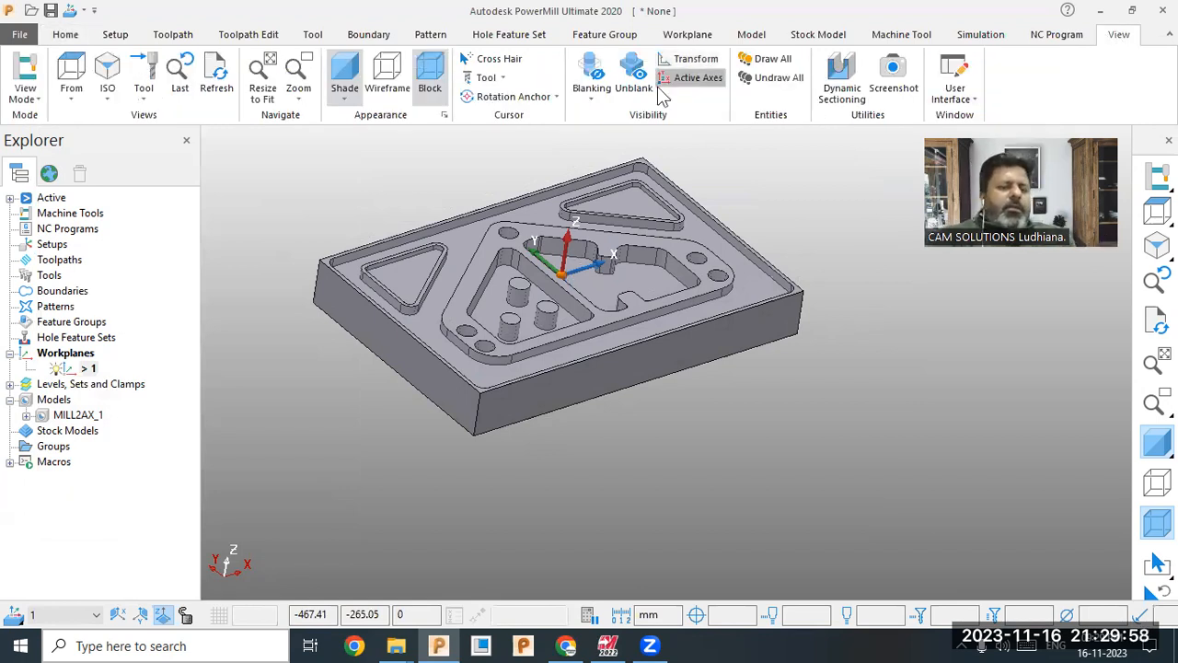
pyautogui.rightClick(89, 369)
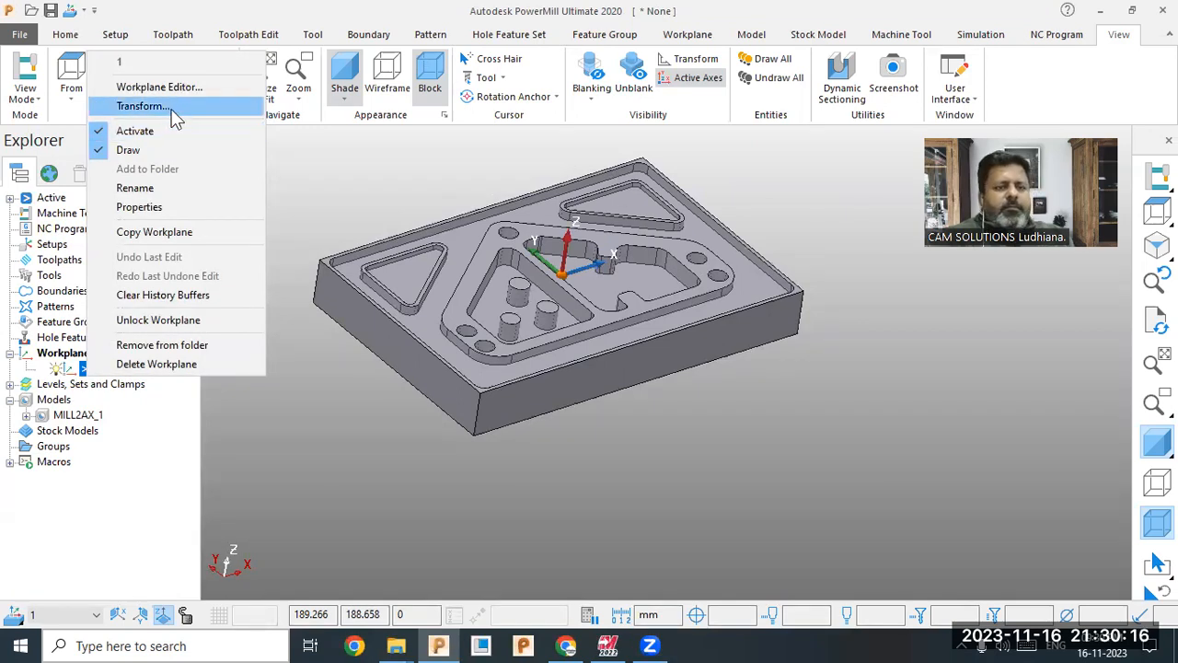
pyautogui.click(284, 166)
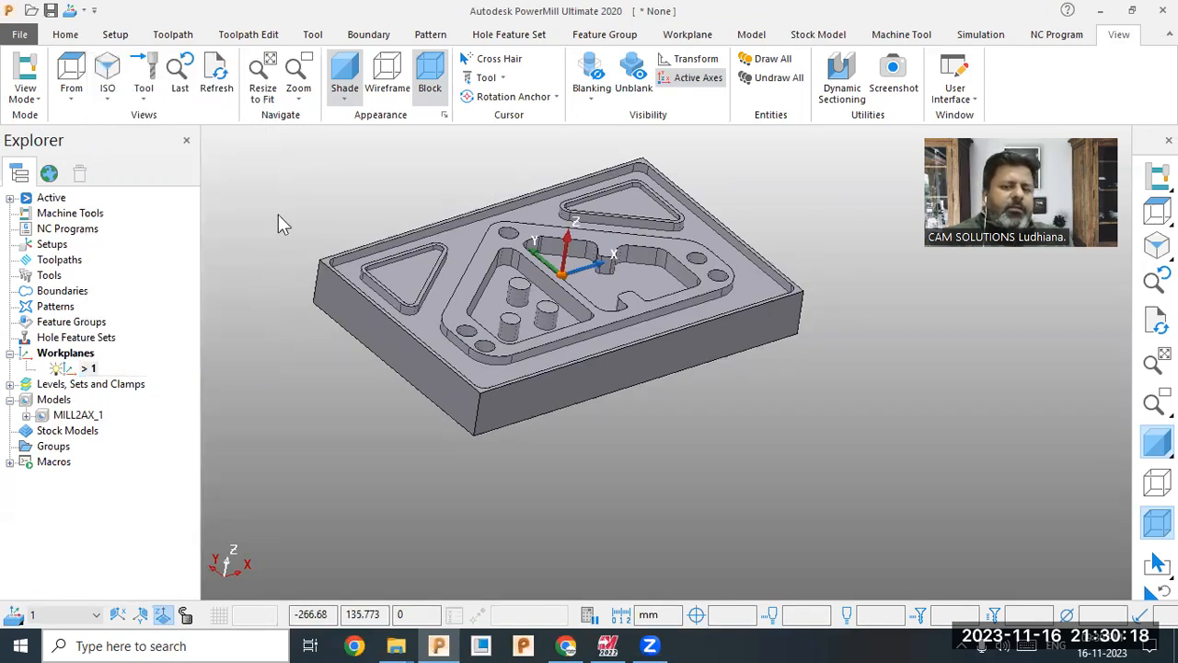
# - View the part isometrically and toggle its shading to check the active workplane's position on the block
pyautogui.scroll(3, 278, 191)
pyautogui.scroll(-2, 288, 238)
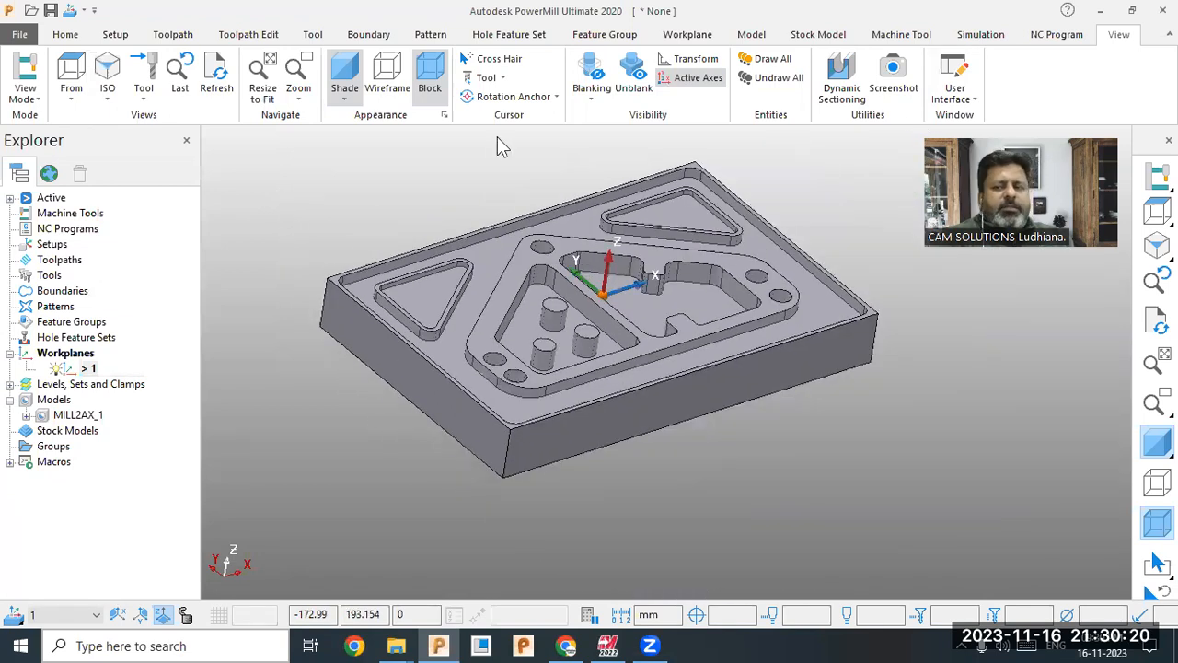
pyautogui.scroll(1, 498, 136)
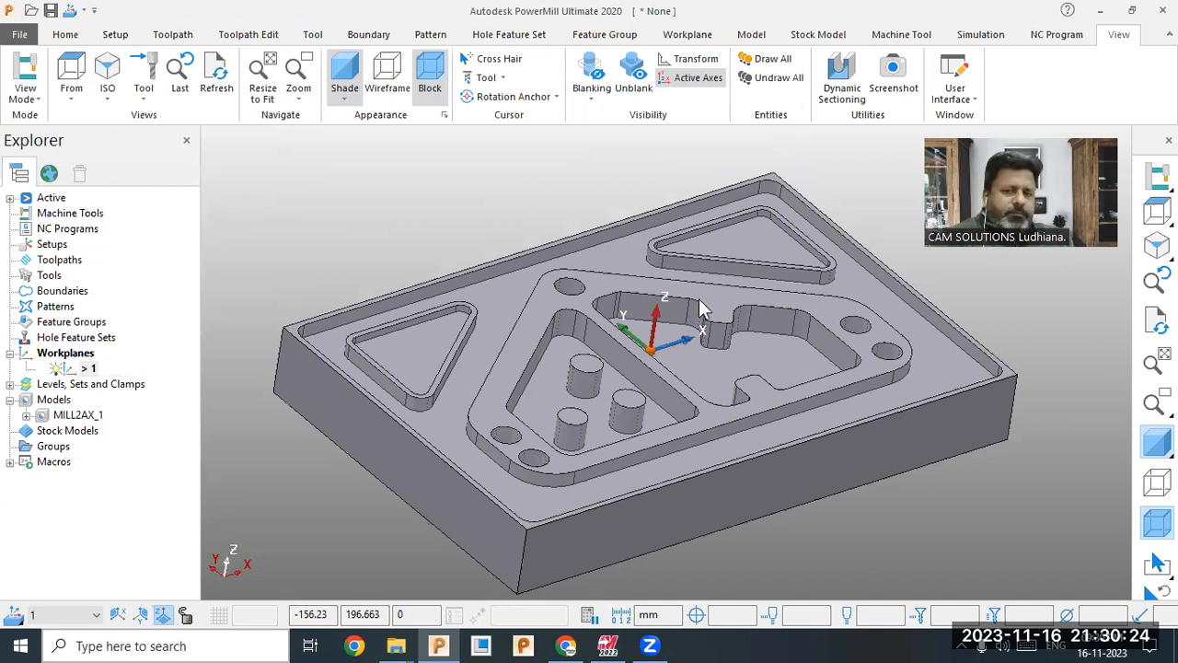
pyautogui.hotkey('ctrl', '1')
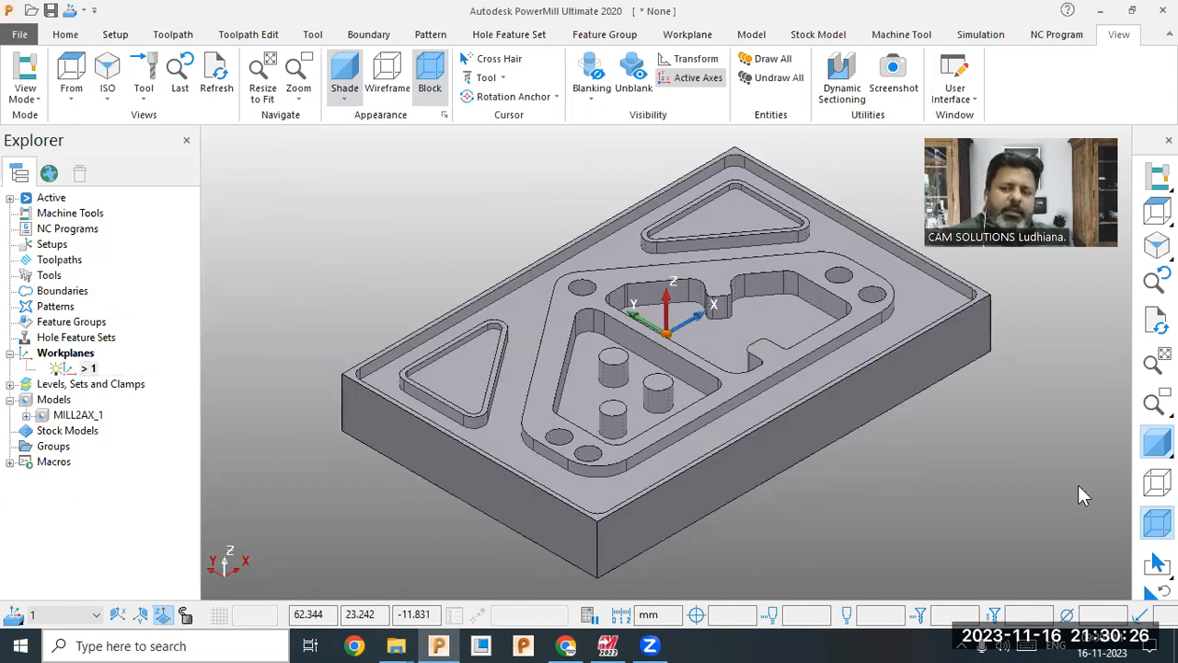
pyautogui.click(1158, 444)
pyautogui.moveTo(1157, 444)
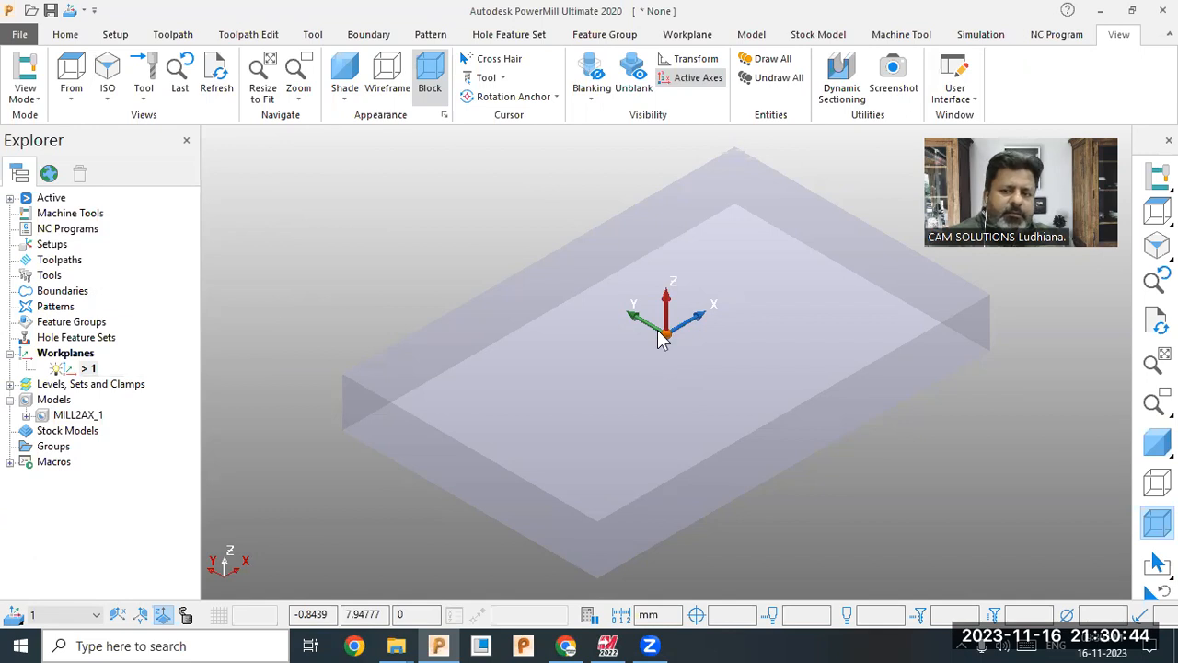
pyautogui.click(1153, 442)
pyautogui.moveTo(1148, 442)
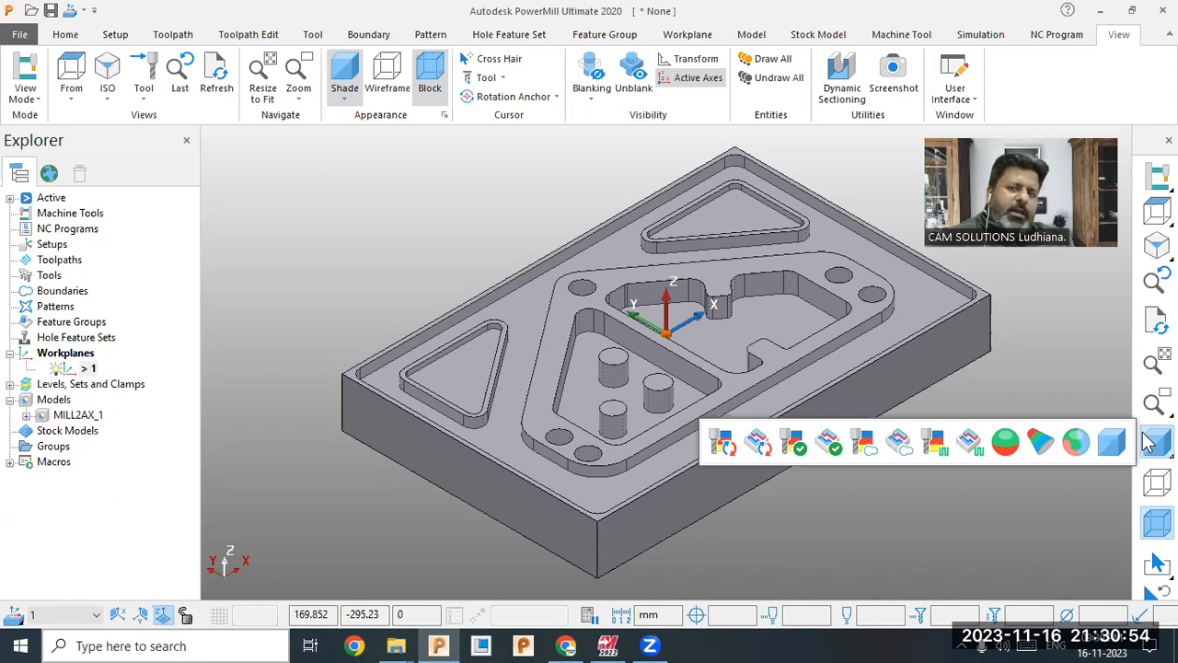
pyautogui.click(430, 294)
pyautogui.click(106, 84)
# - Create an end mill tool with the default 10 mm diameter and 50 mm length, and set its tool number to 1
pyautogui.click(76, 36)
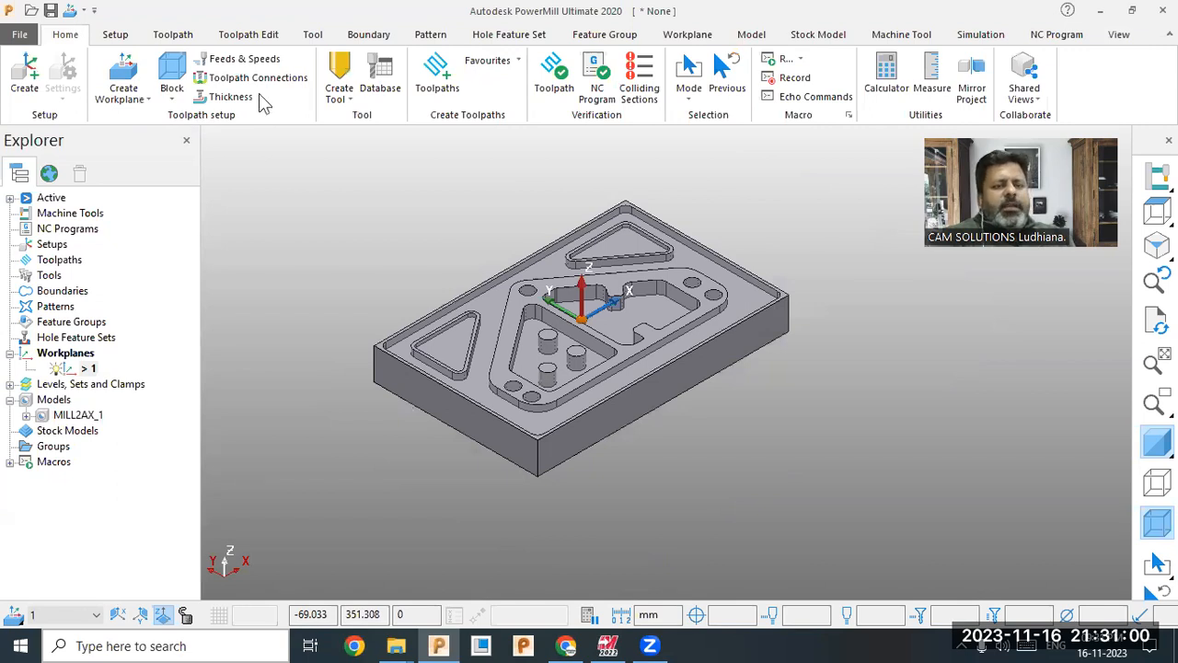
pyautogui.click(337, 94)
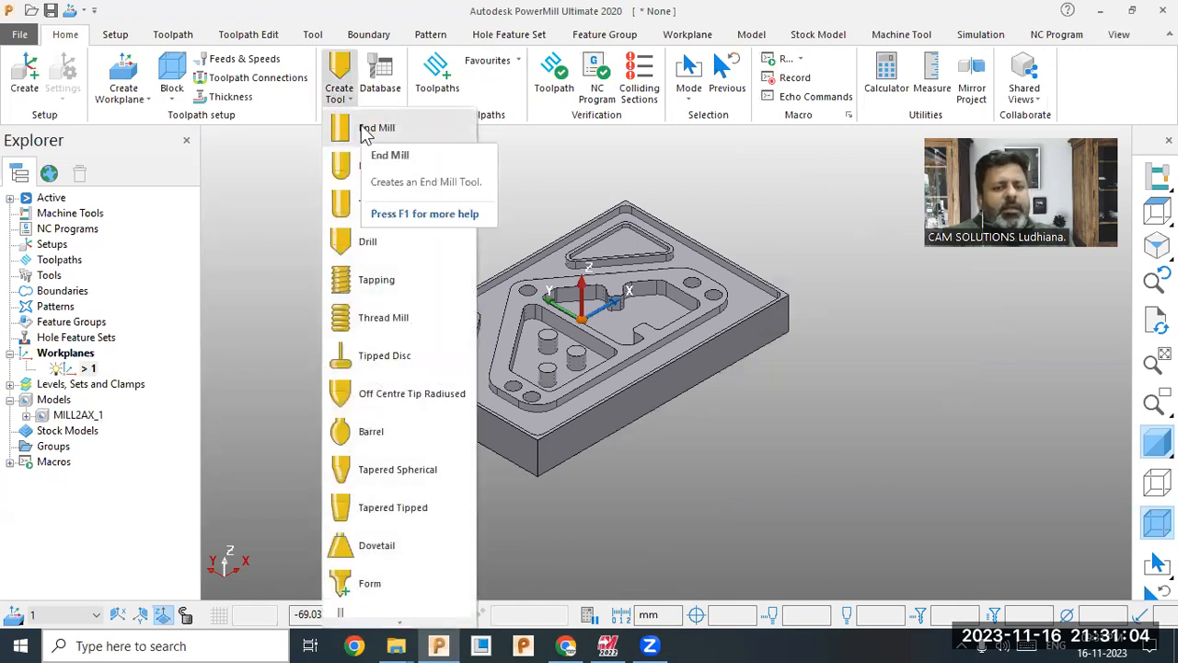
pyautogui.click(365, 129)
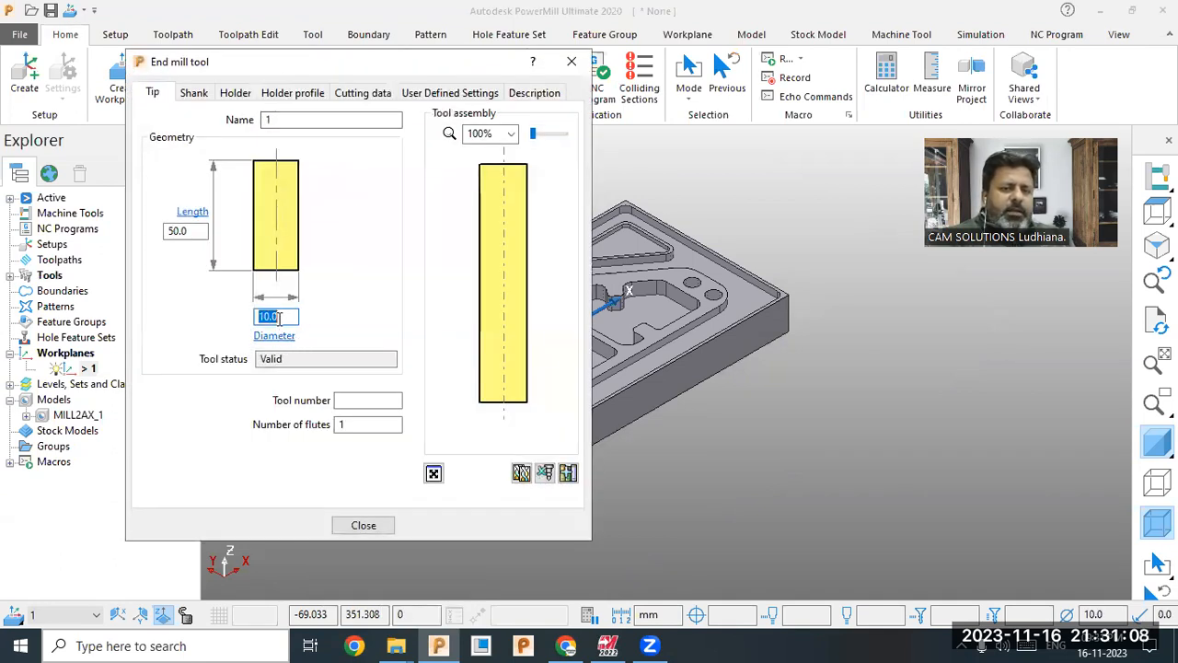
pyautogui.click(197, 234)
pyautogui.doubleClick(196, 233)
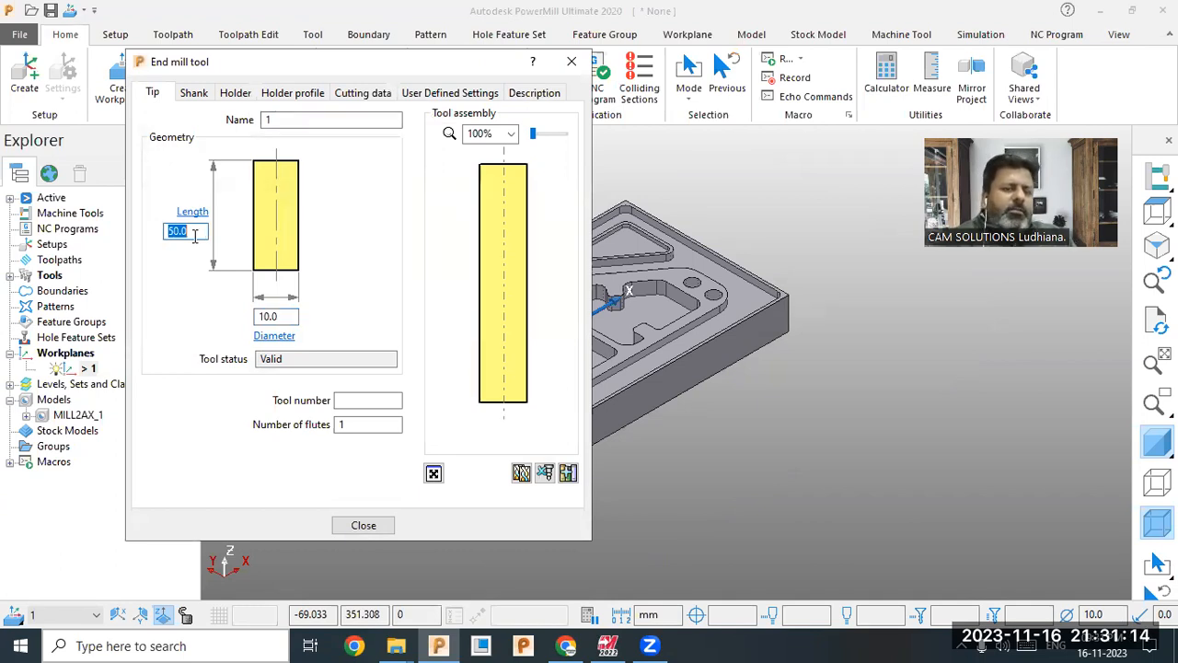
pyautogui.click(286, 316)
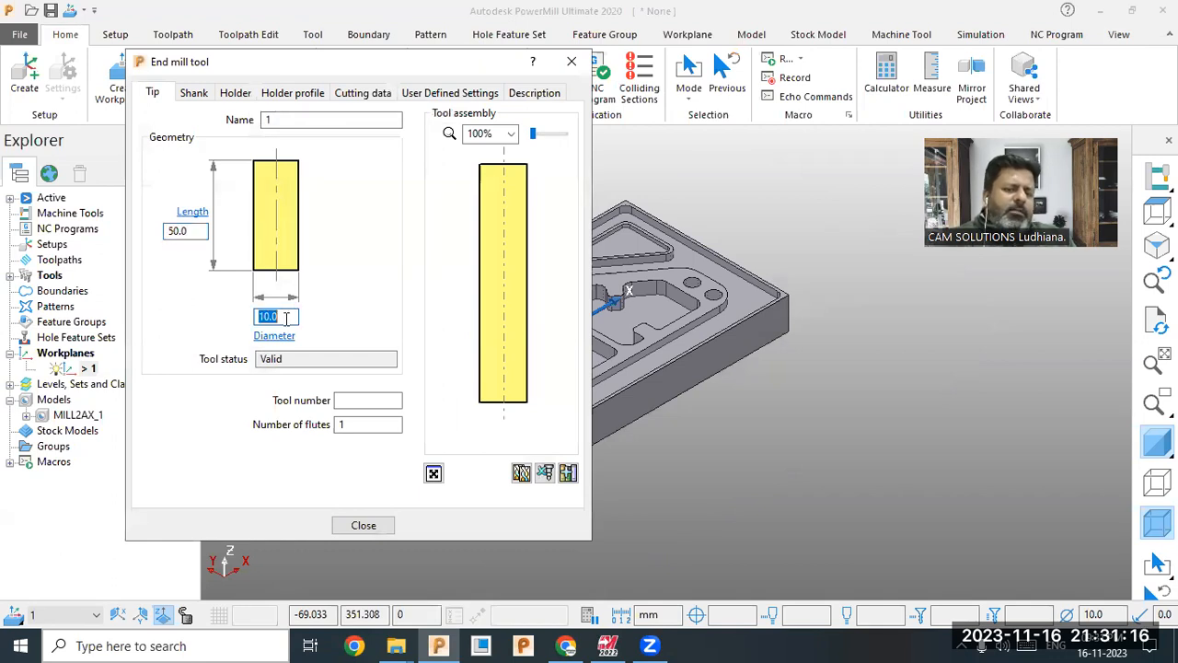
pyautogui.click(382, 399)
pyautogui.write('1')
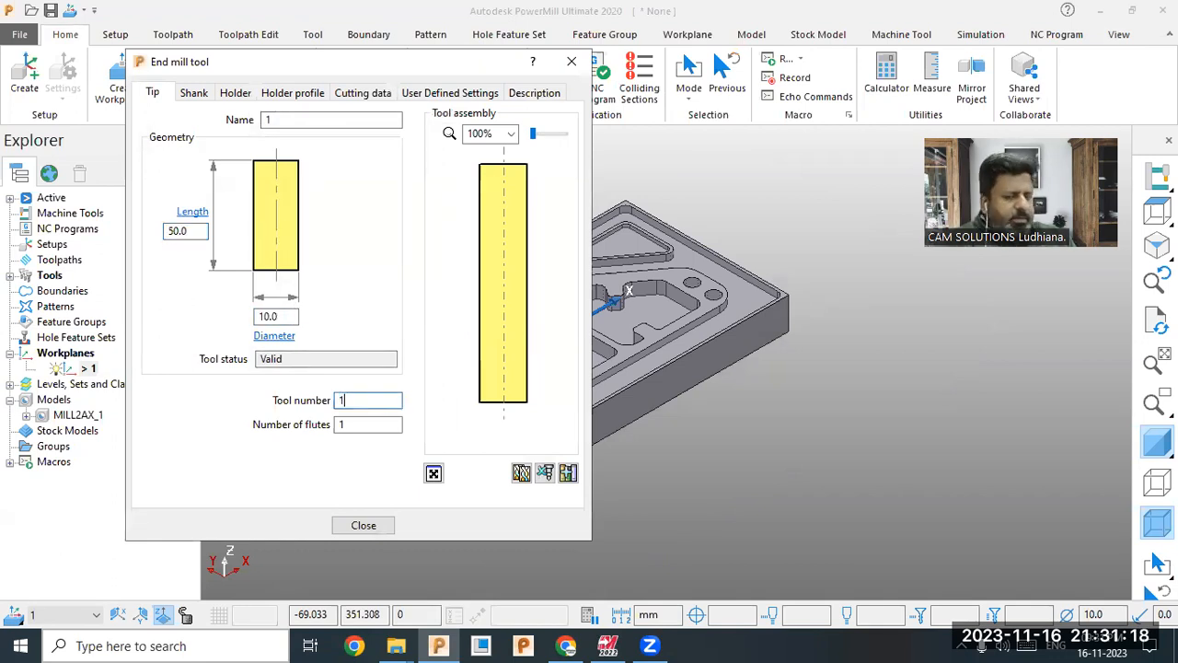
pyautogui.click(276, 316)
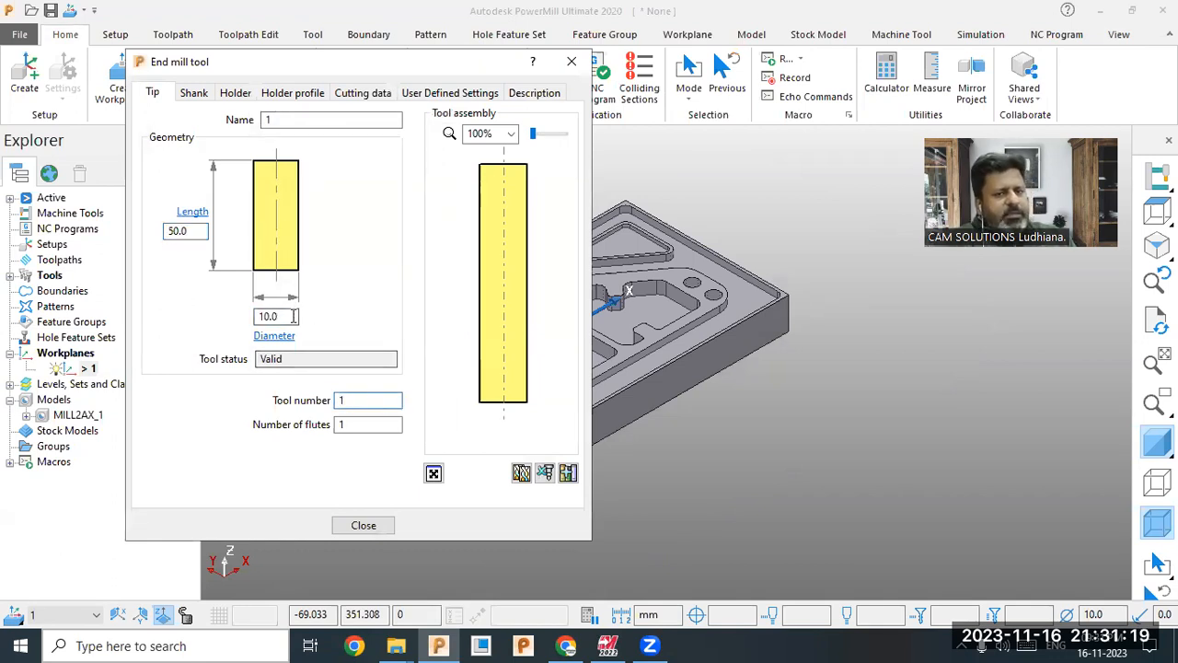
# - Name the end mill tool end10
pyautogui.doubleClick(285, 120)
pyautogui.press('BackSpace')
pyautogui.write('end 10')
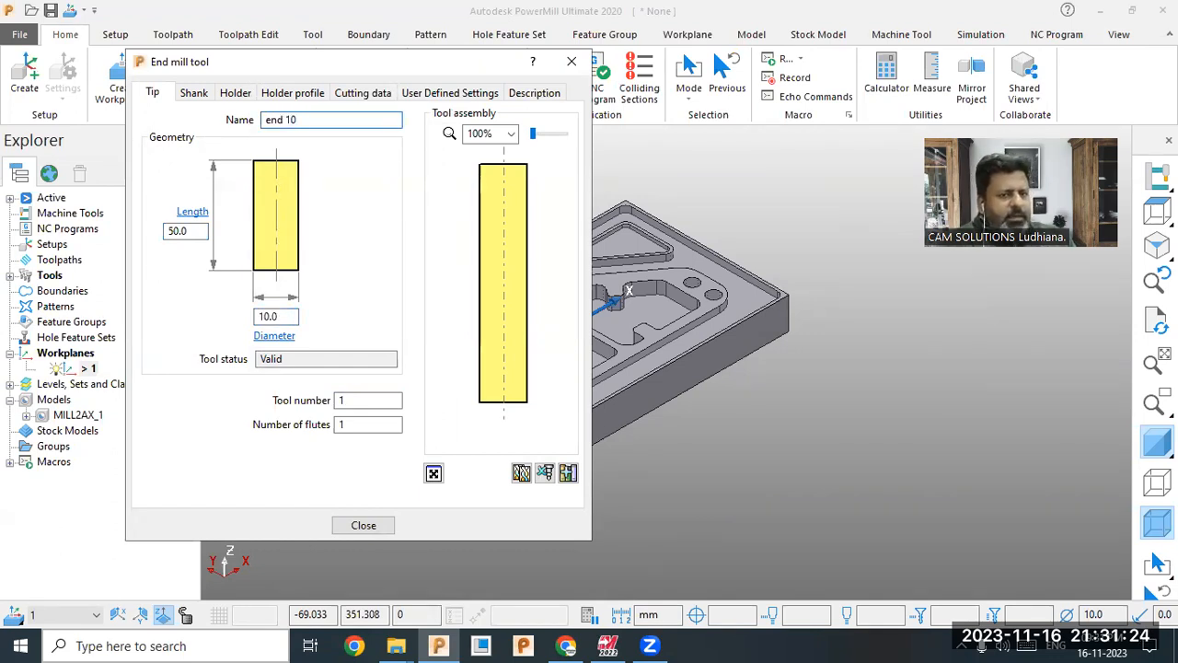
pyautogui.press('BackSpace')
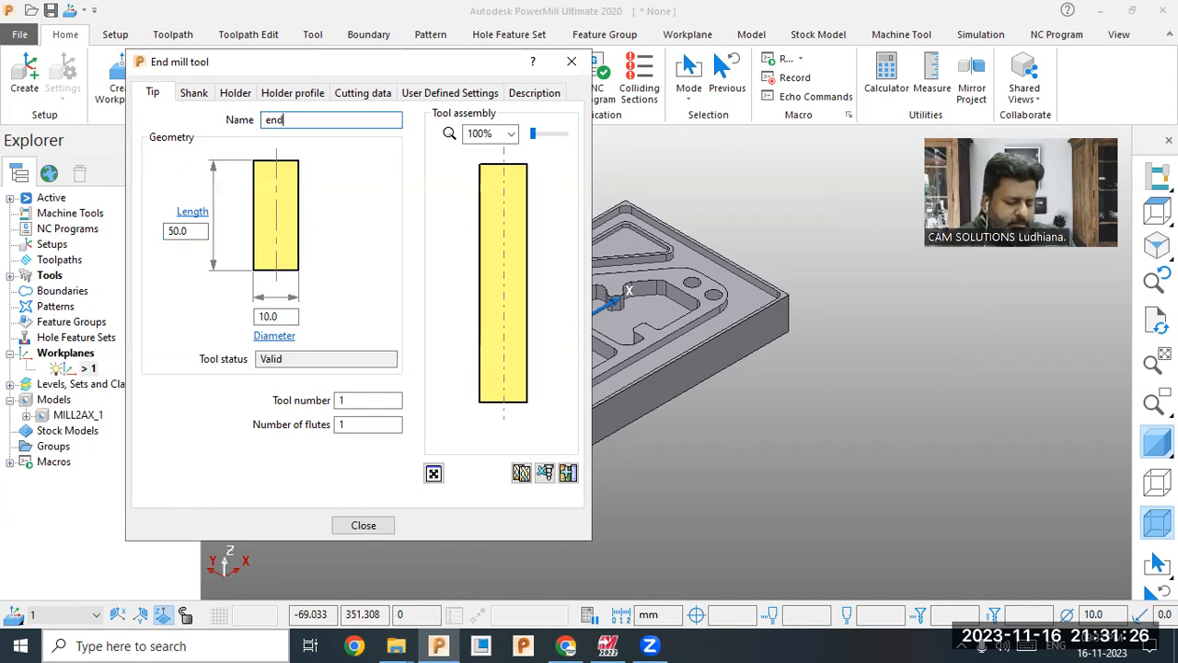
pyautogui.write('0')
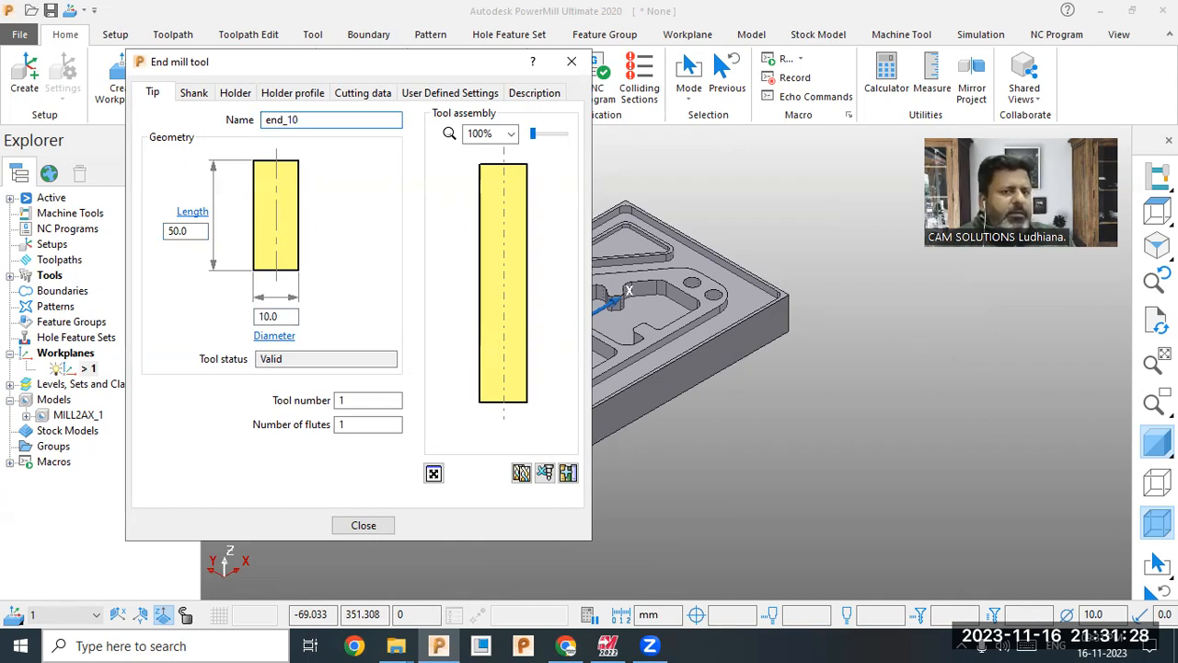
pyautogui.press('BackSpace')
pyautogui.click(302, 120)
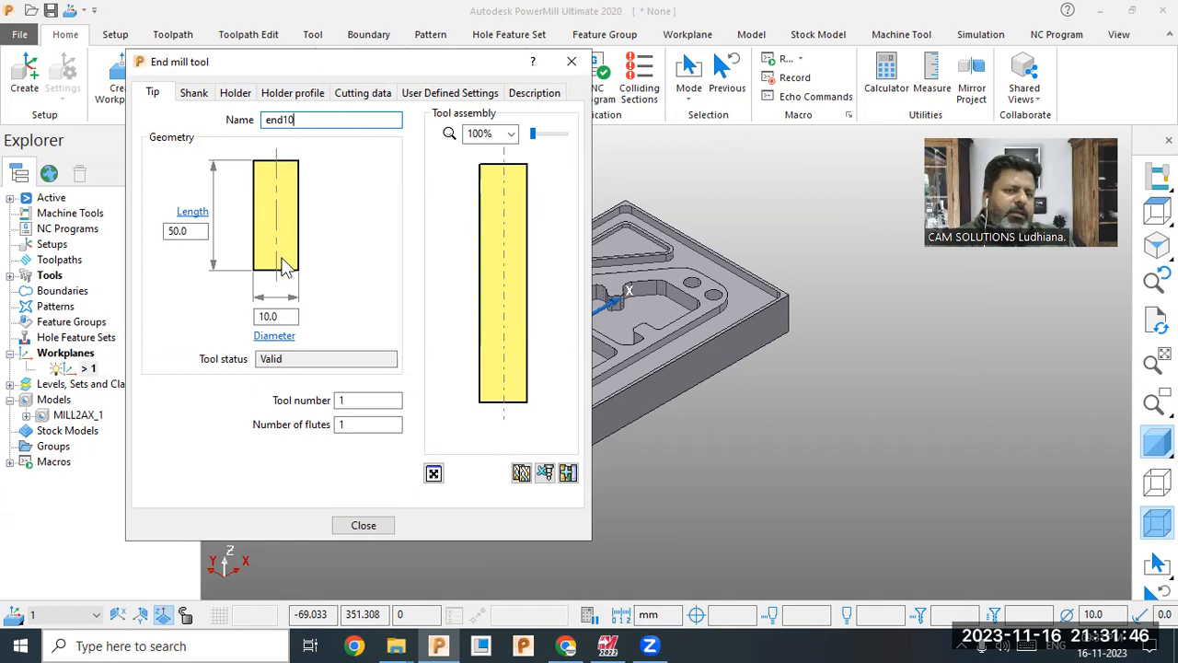
# - Add a holder component with the default dimensions to the end mill and close the tool definition
pyautogui.click(235, 93)
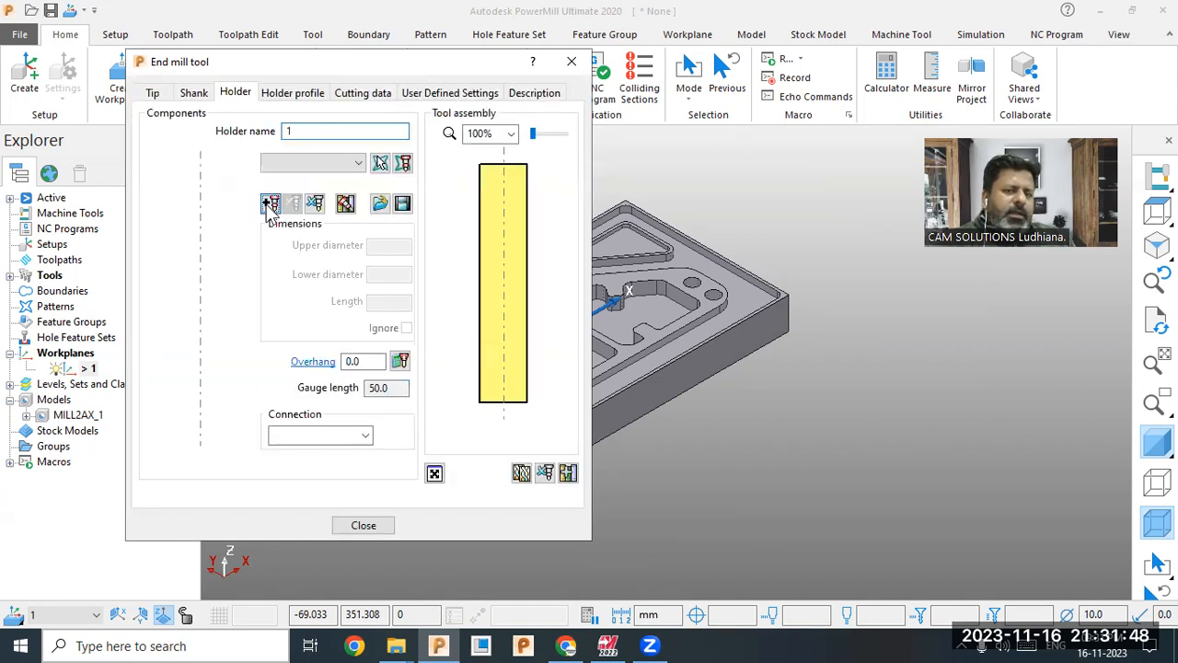
pyautogui.click(269, 204)
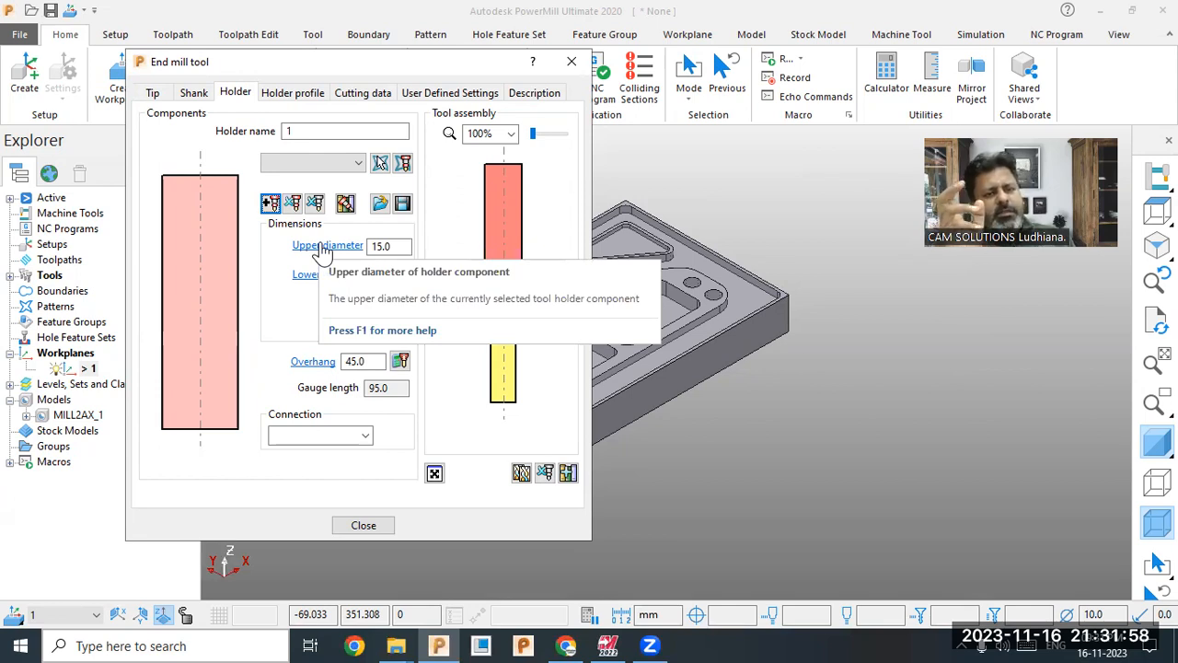
pyautogui.click(152, 91)
pyautogui.click(234, 92)
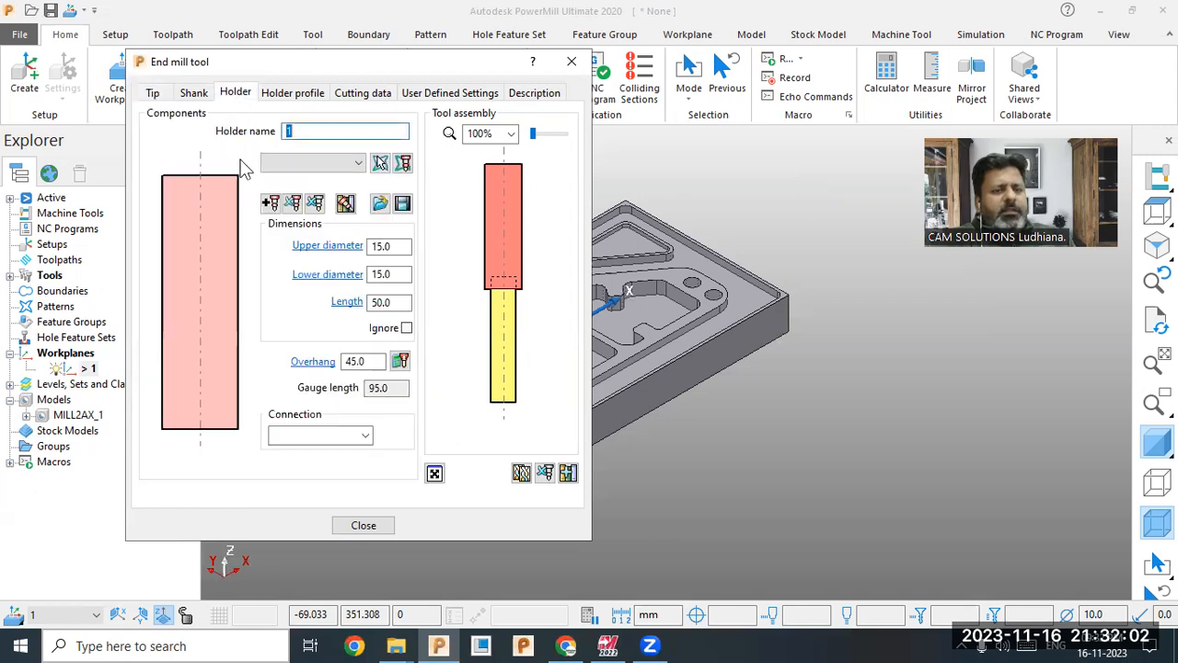
pyautogui.click(364, 524)
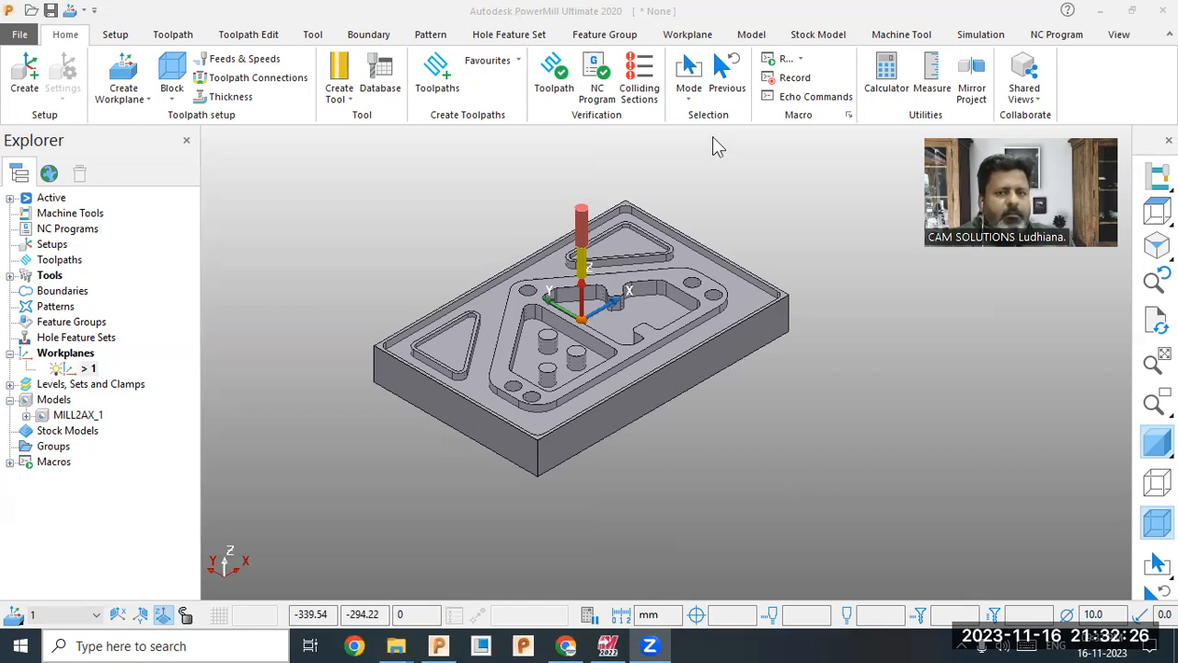
# - Expand the tools in the Explorer tree and toggle the display of the end10 tool
pyautogui.scroll(2, 578, 219)
pyautogui.scroll(2, 422, 217)
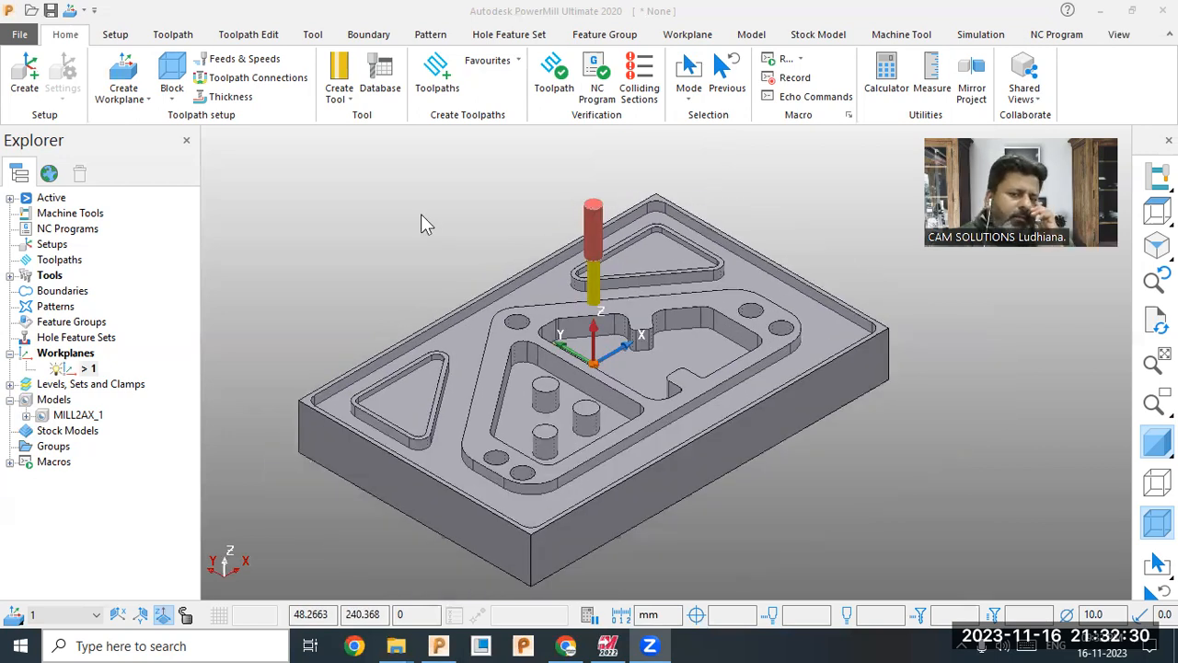
pyautogui.scroll(-2, 421, 217)
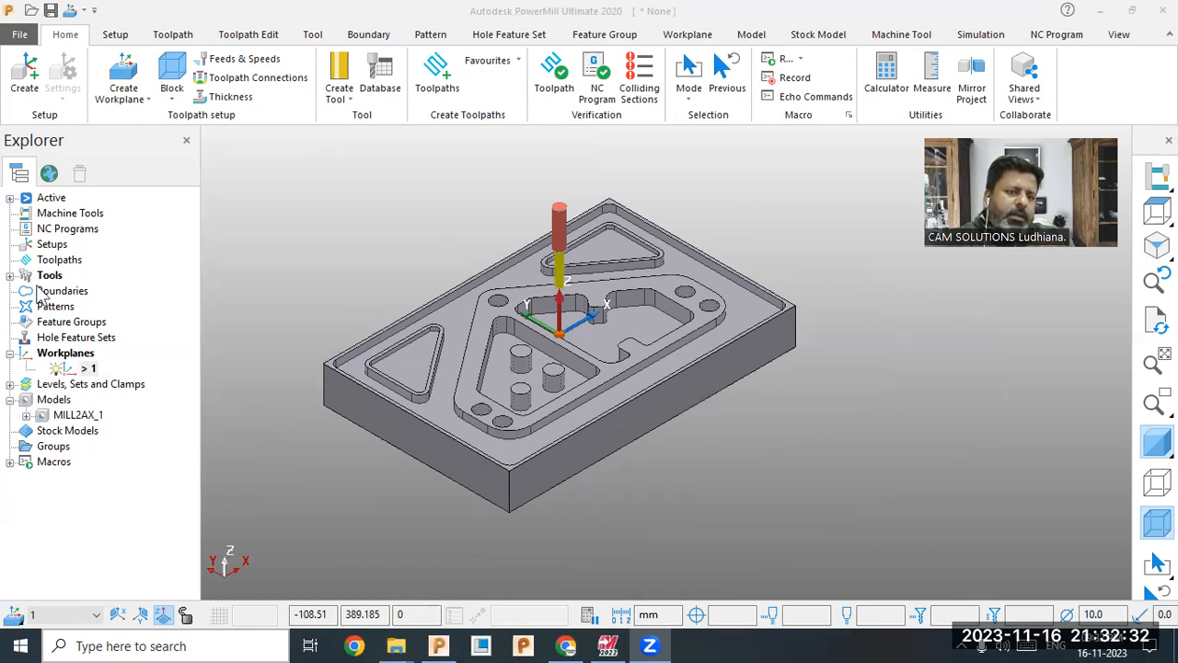
pyautogui.click(12, 276)
pyautogui.click(53, 294)
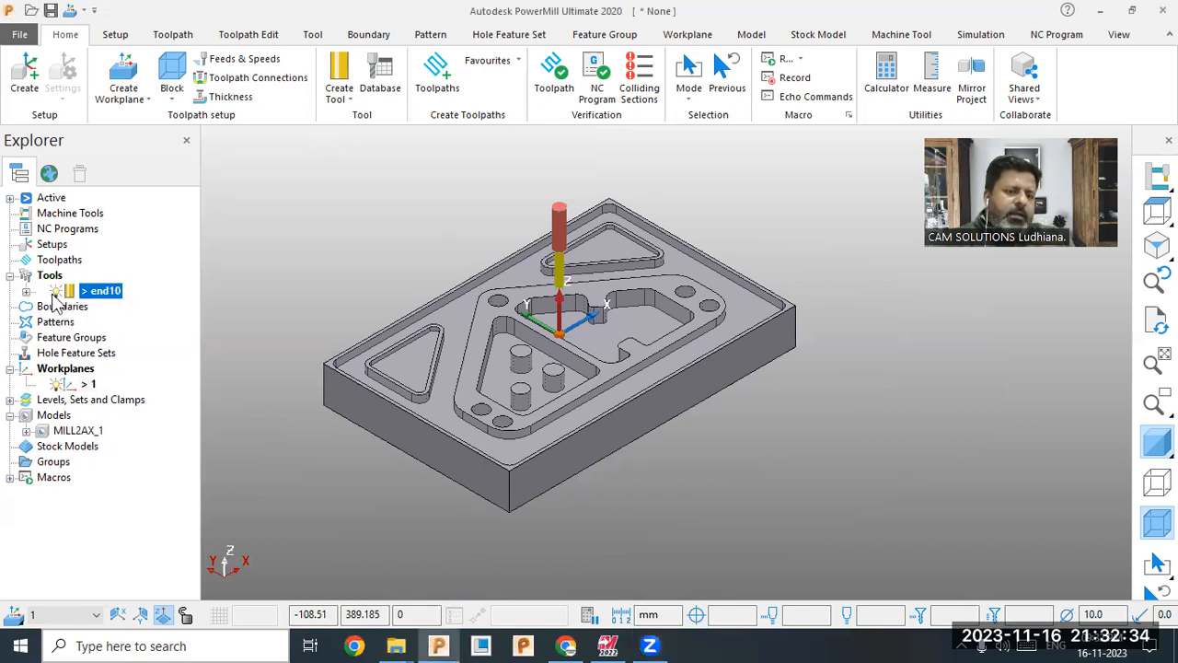
pyautogui.click(53, 295)
pyautogui.click(55, 293)
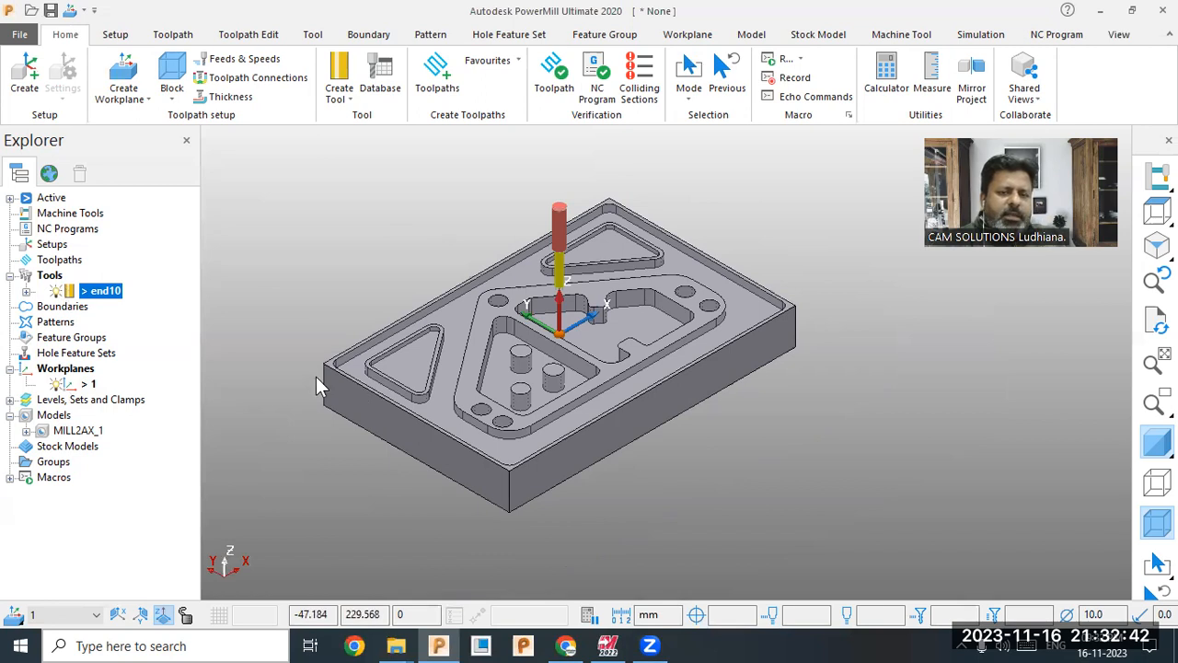
# - Compare the curve machining strategies and start a new 2D Curve Area Clearance toolpath
pyautogui.scroll(4, 315, 378)
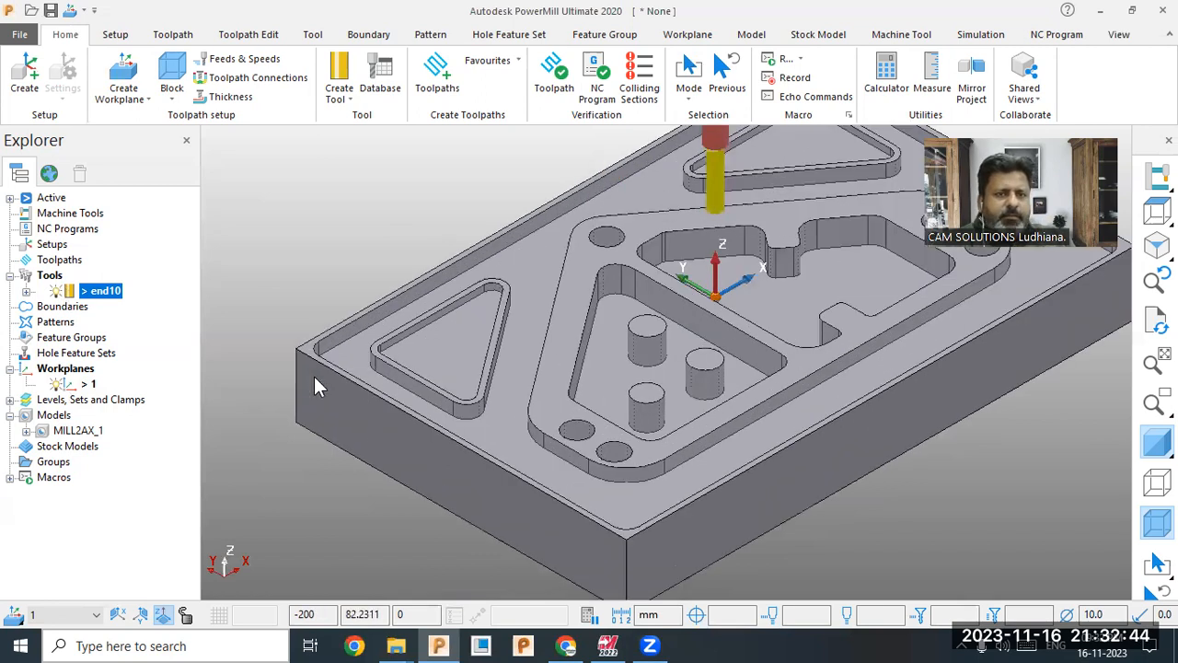
pyautogui.click(449, 95)
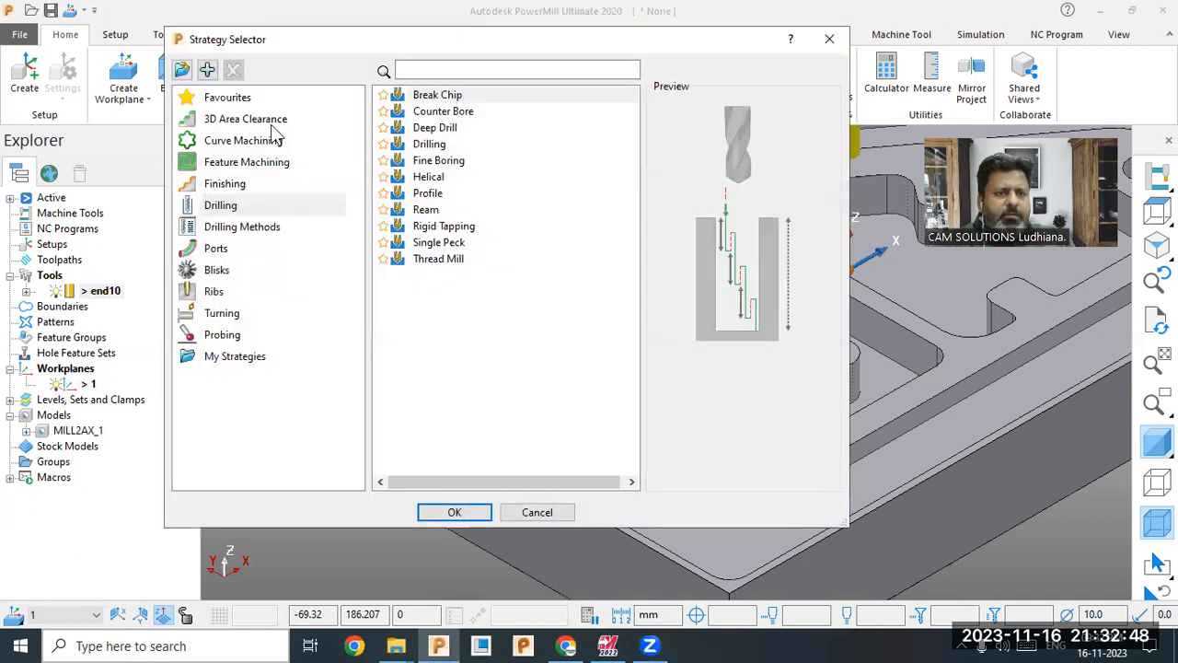
pyautogui.click(261, 123)
pyautogui.click(254, 144)
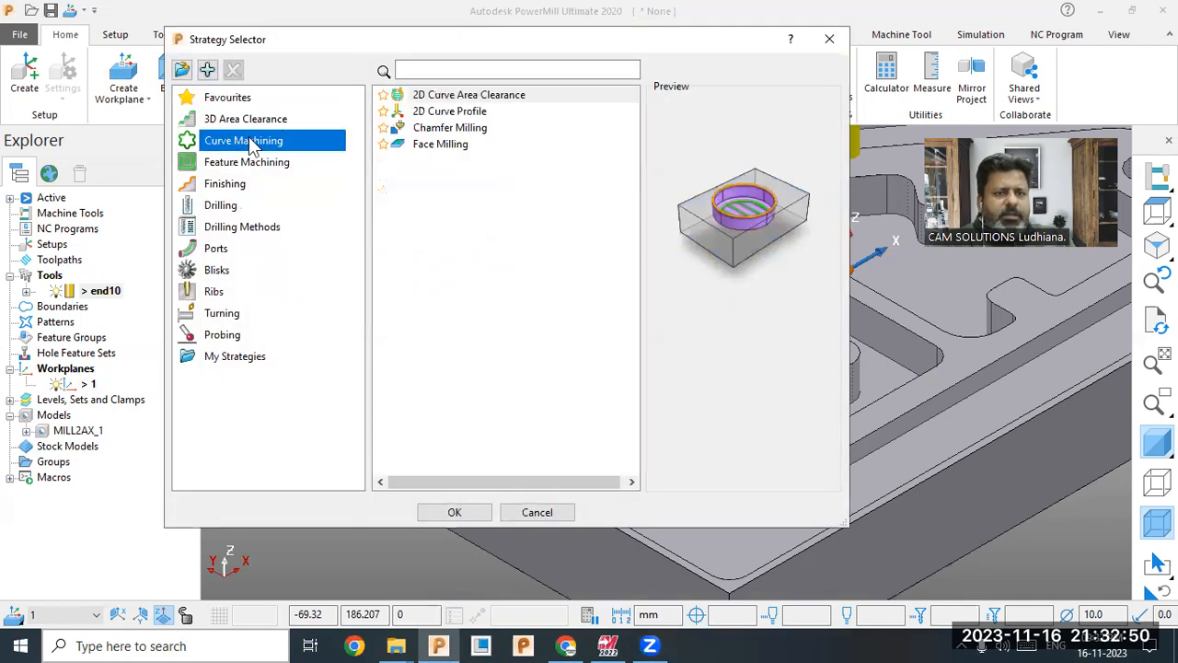
pyautogui.click(441, 114)
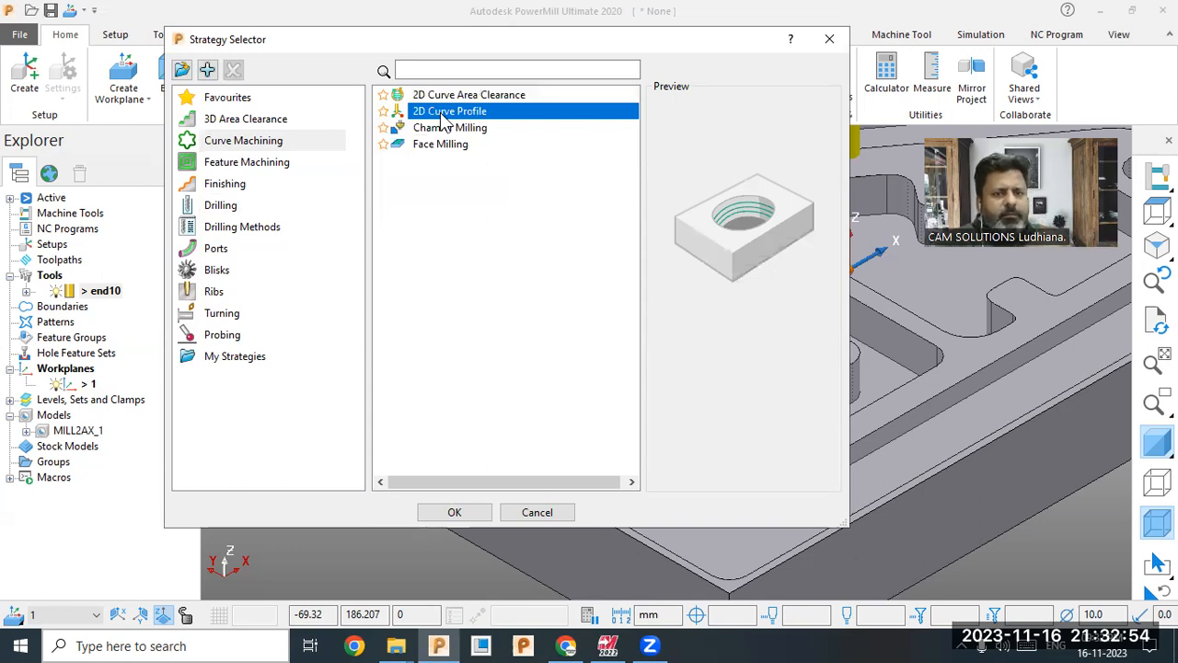
pyautogui.click(473, 99)
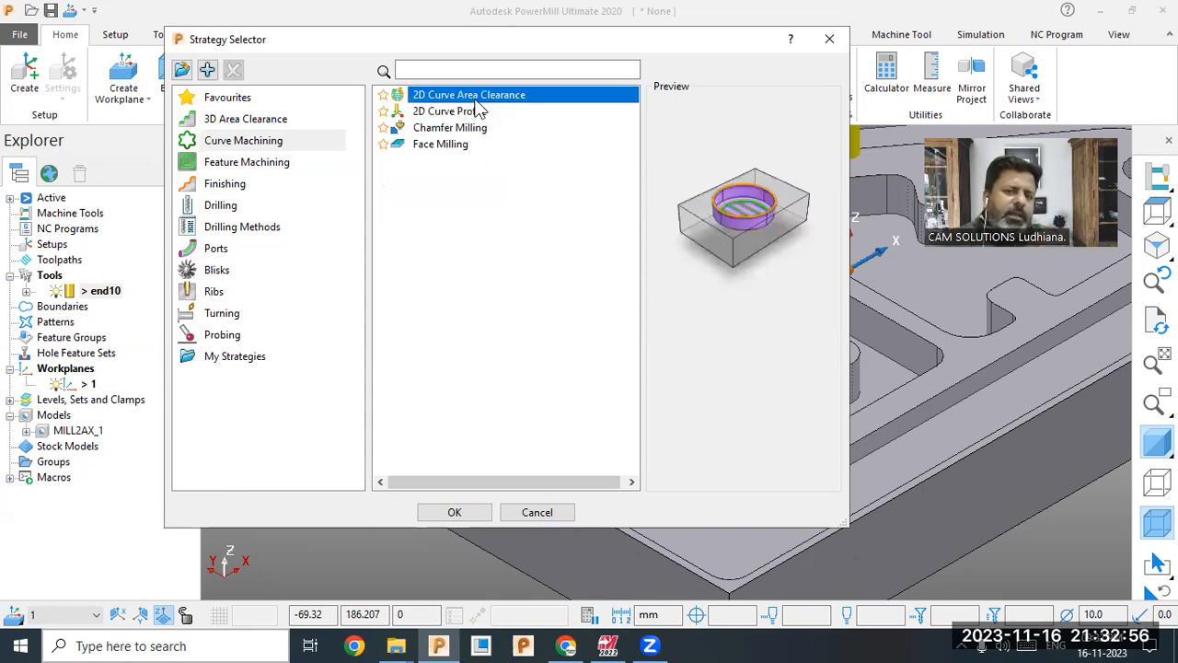
pyautogui.click(478, 113)
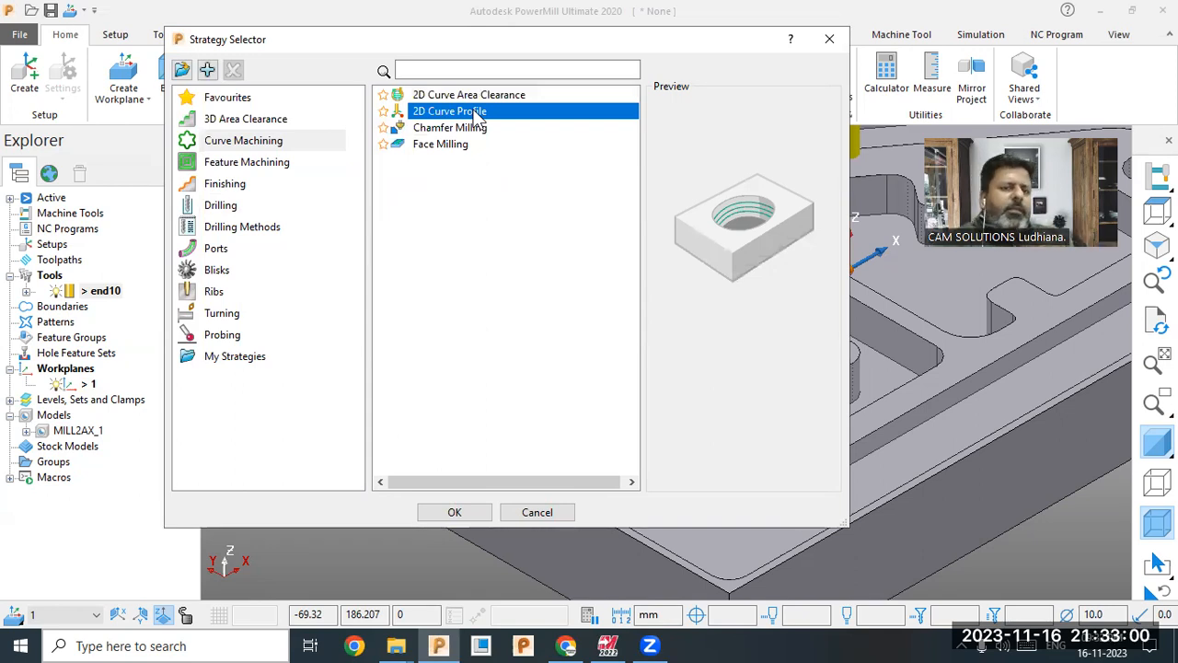
pyautogui.click(468, 96)
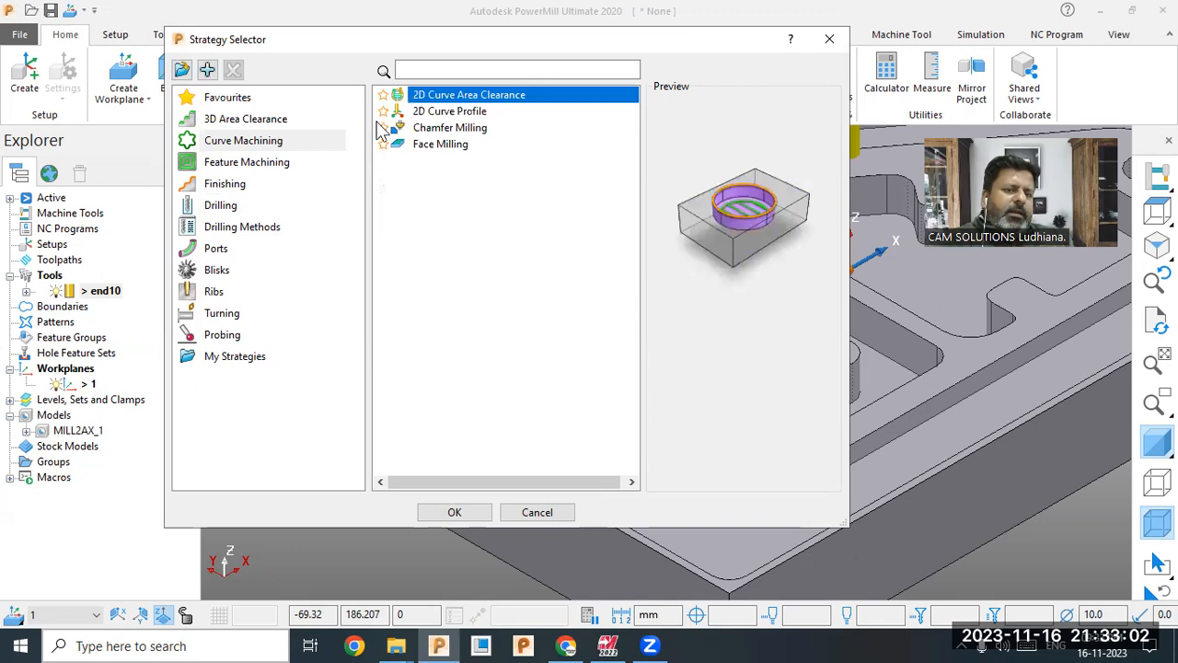
pyautogui.click(276, 140)
pyautogui.click(478, 95)
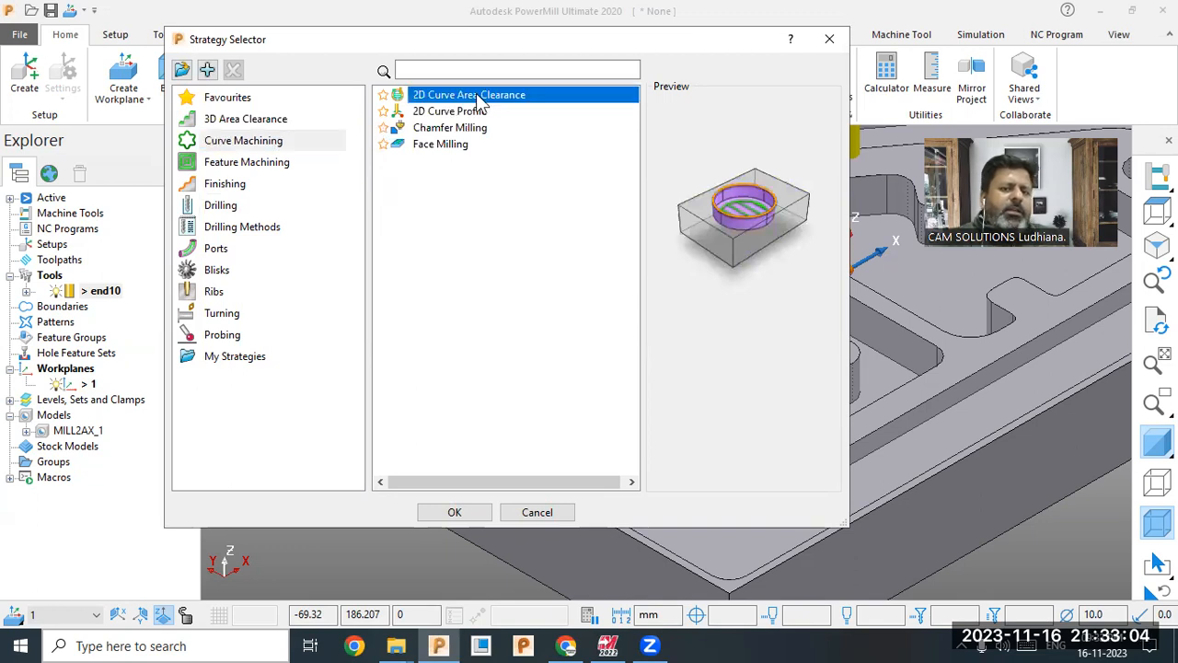
pyautogui.click(468, 515)
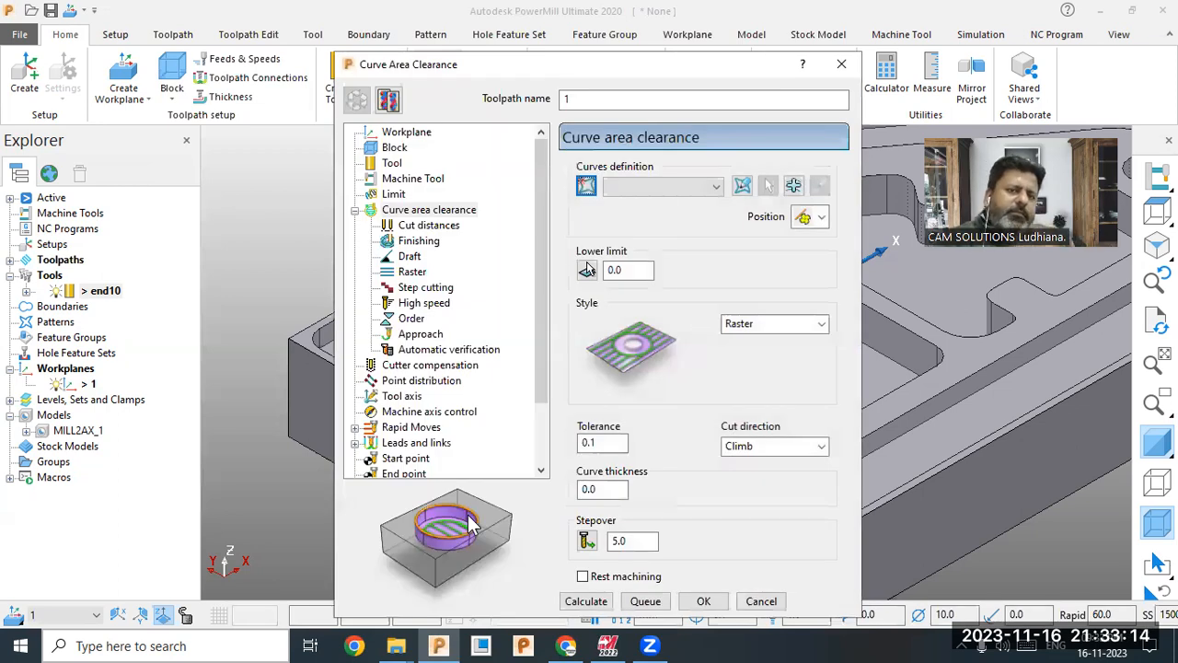
# - Move the strategy dialog off the part and create a new empty pattern for the curves definition
pyautogui.moveTo(543, 81); pyautogui.dragTo(282, 30)
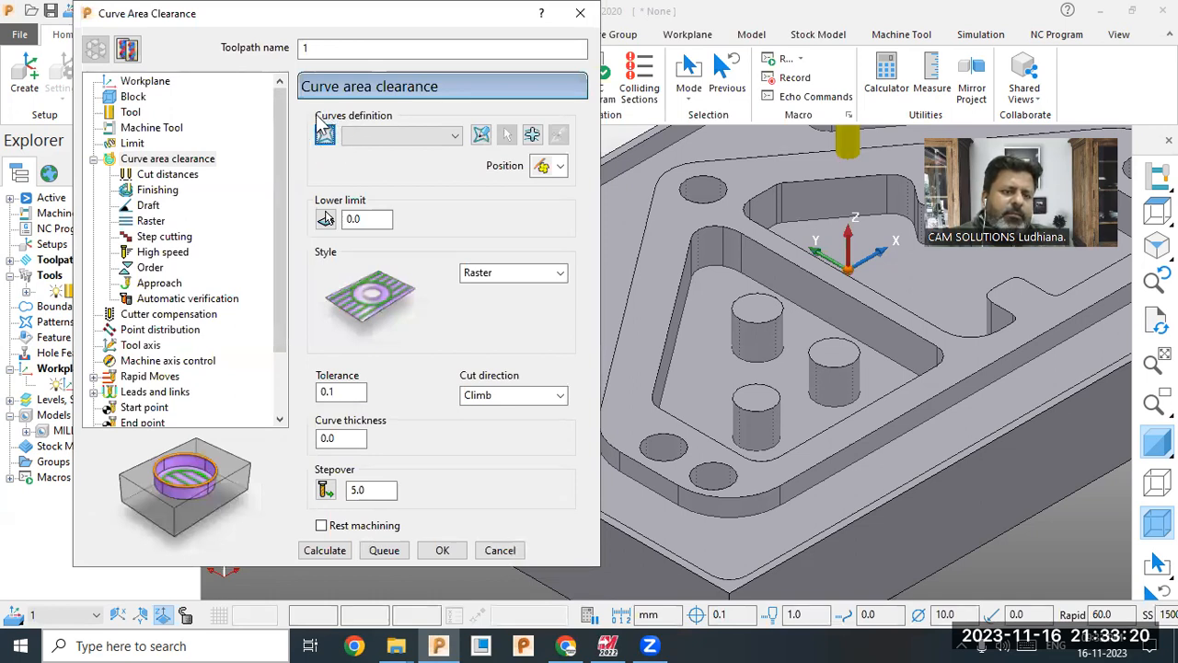
pyautogui.click(369, 138)
pyautogui.click(373, 151)
pyautogui.click(325, 135)
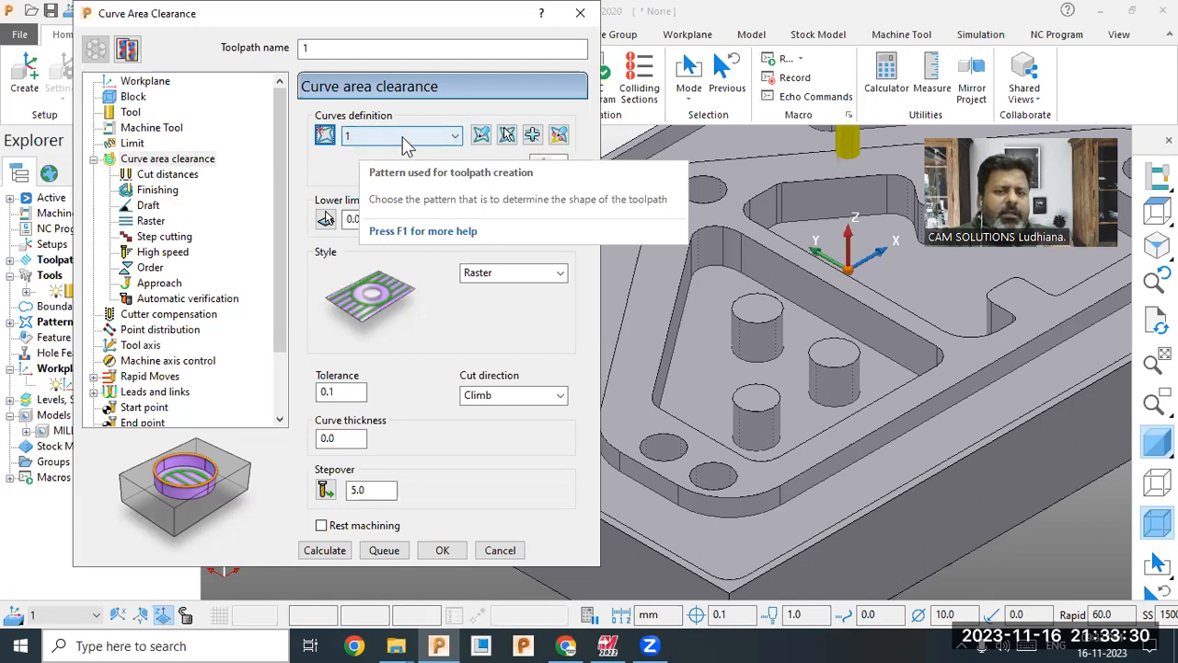
# - Create a composite curve around the inner edge of the triangular pocket and accept it into the pattern
pyautogui.click(480, 136)
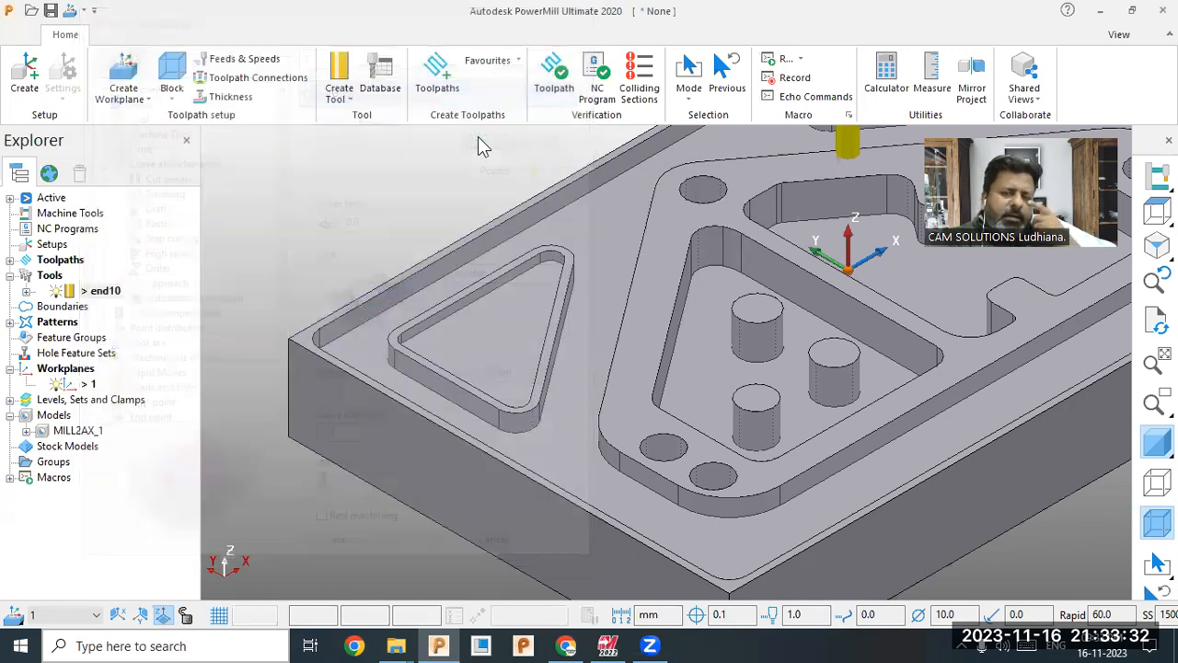
pyautogui.click(179, 107)
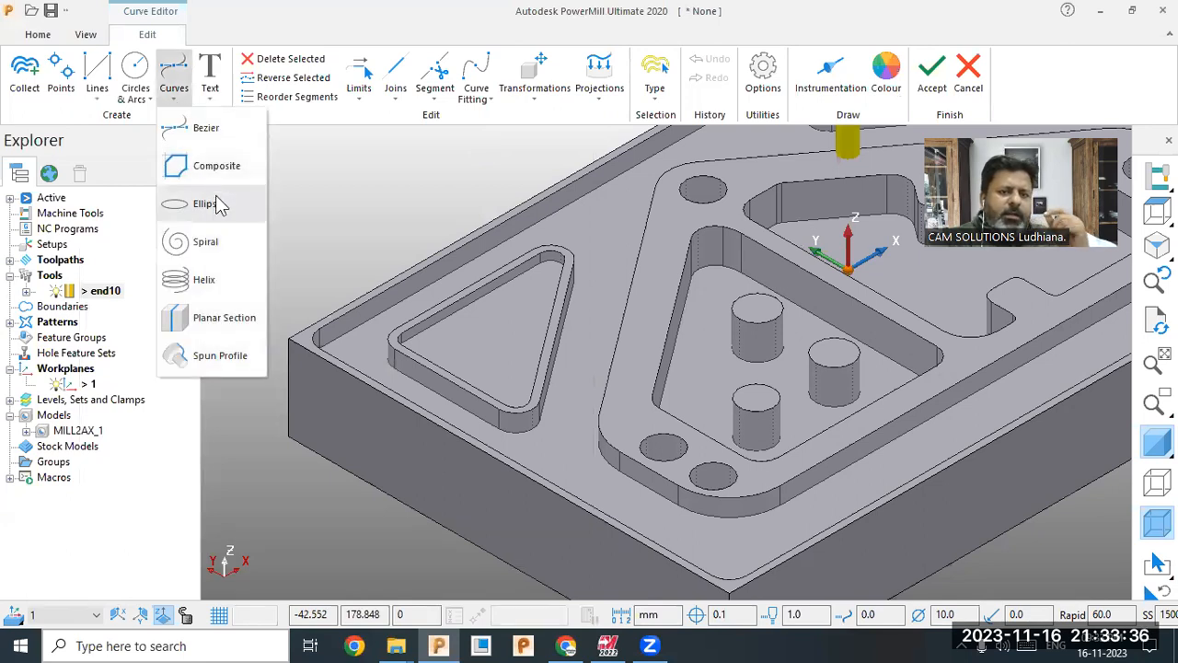
pyautogui.click(217, 169)
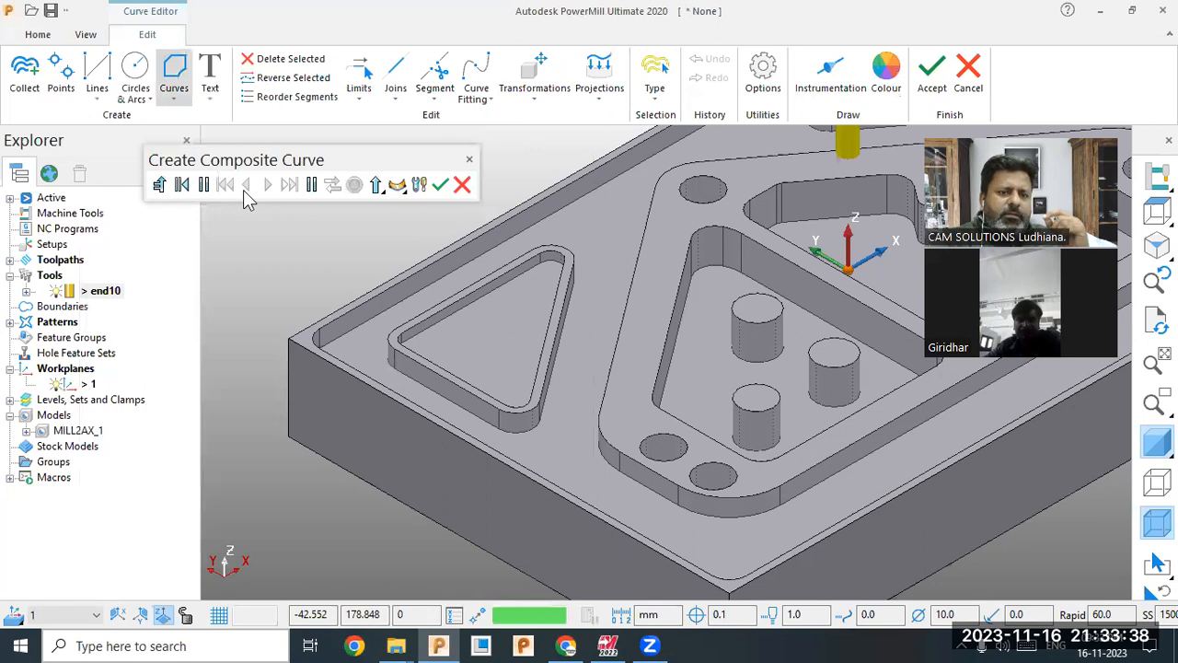
pyautogui.click(450, 310)
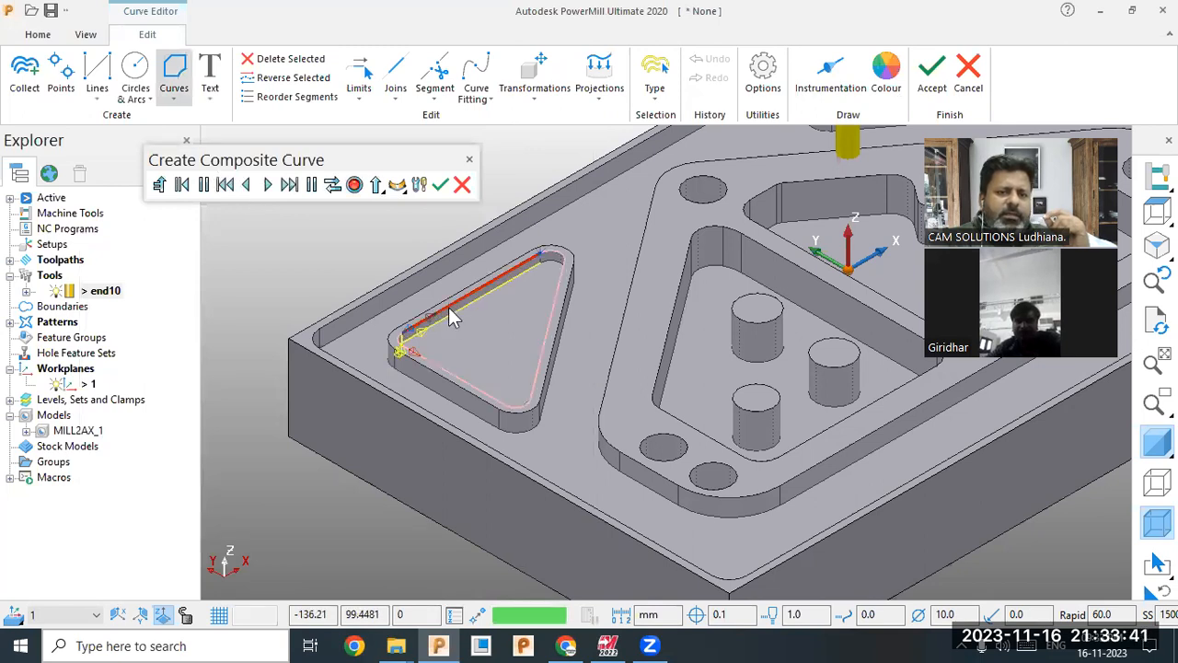
pyautogui.click(290, 186)
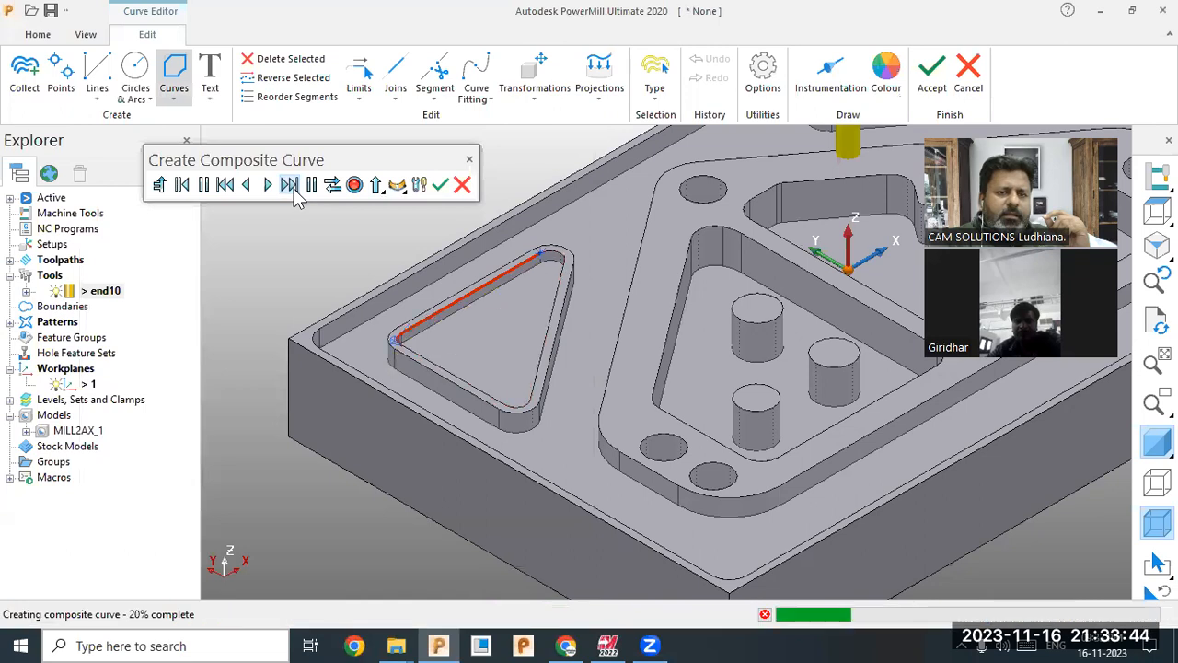
pyautogui.click(353, 186)
pyautogui.click(440, 185)
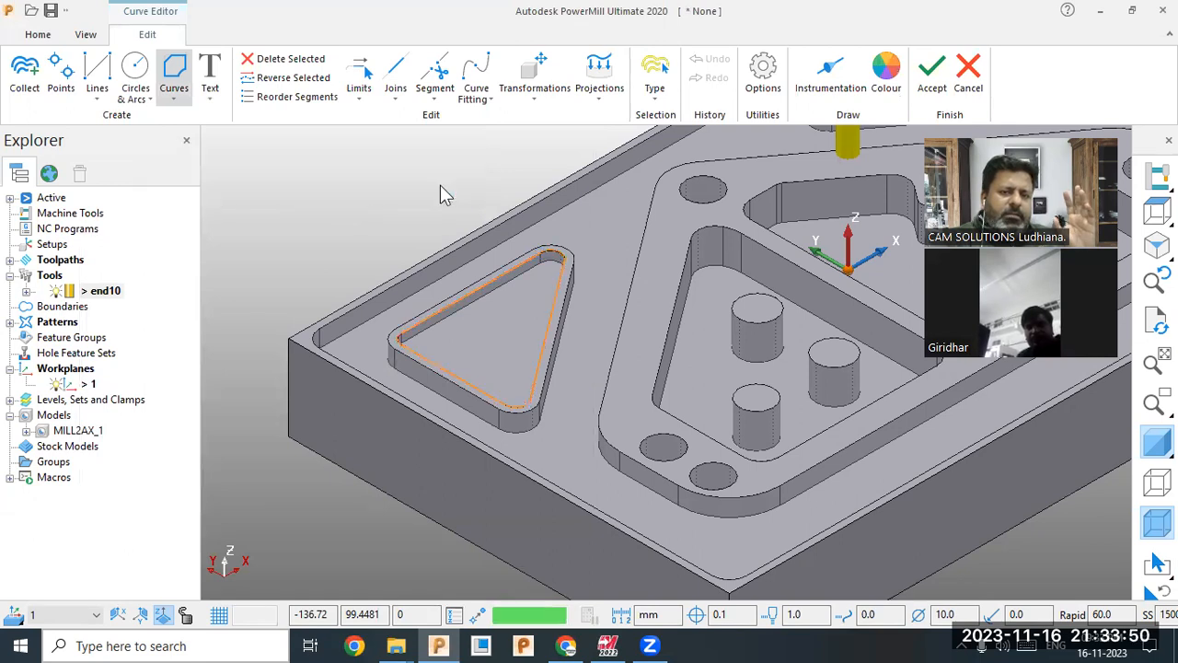
pyautogui.click(931, 81)
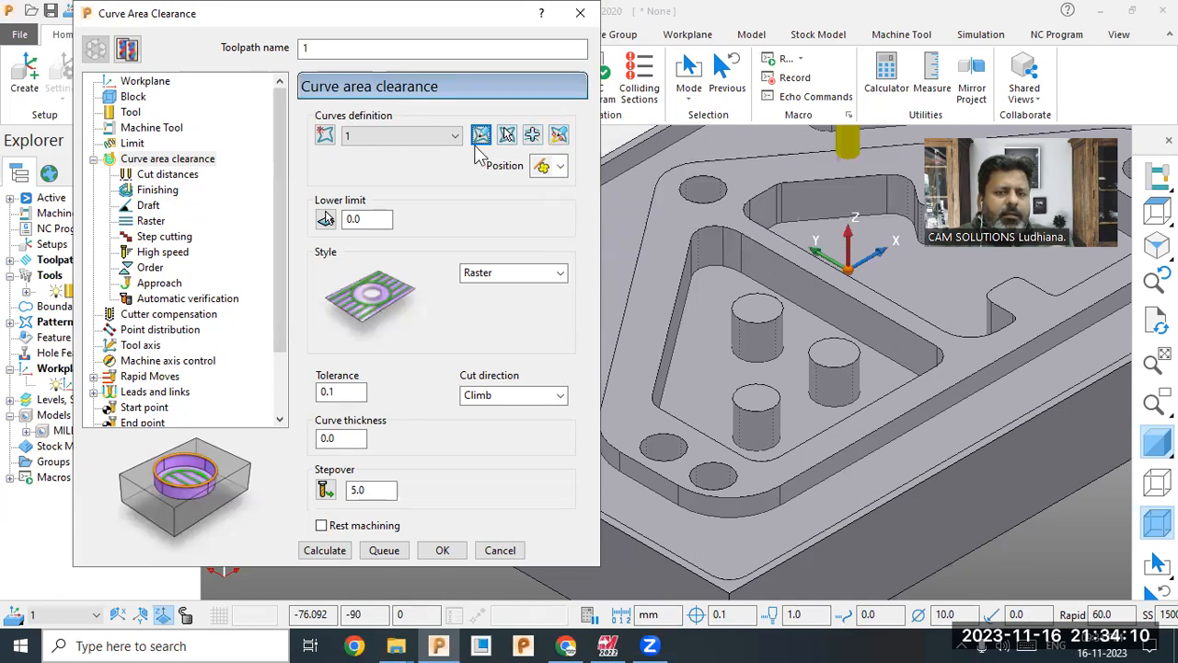
# - Mark all machining sections of the pattern, try reversing the machining side, and accept them with the inside of the triangular pocket machined
pyautogui.click(559, 135)
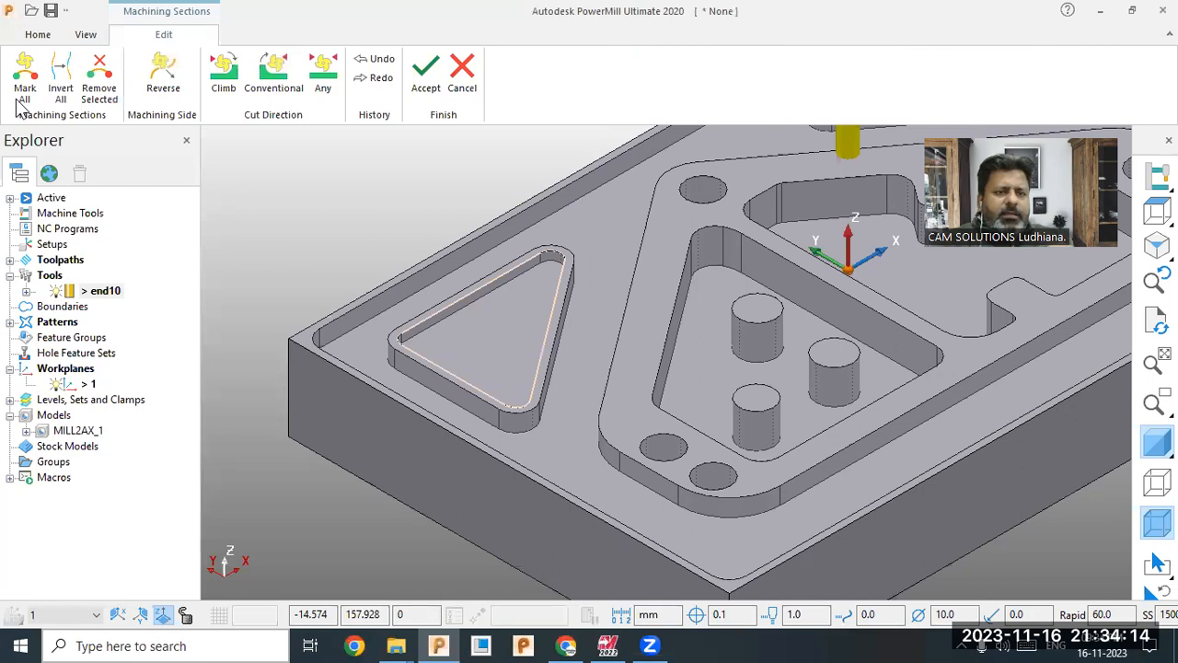
pyautogui.click(22, 92)
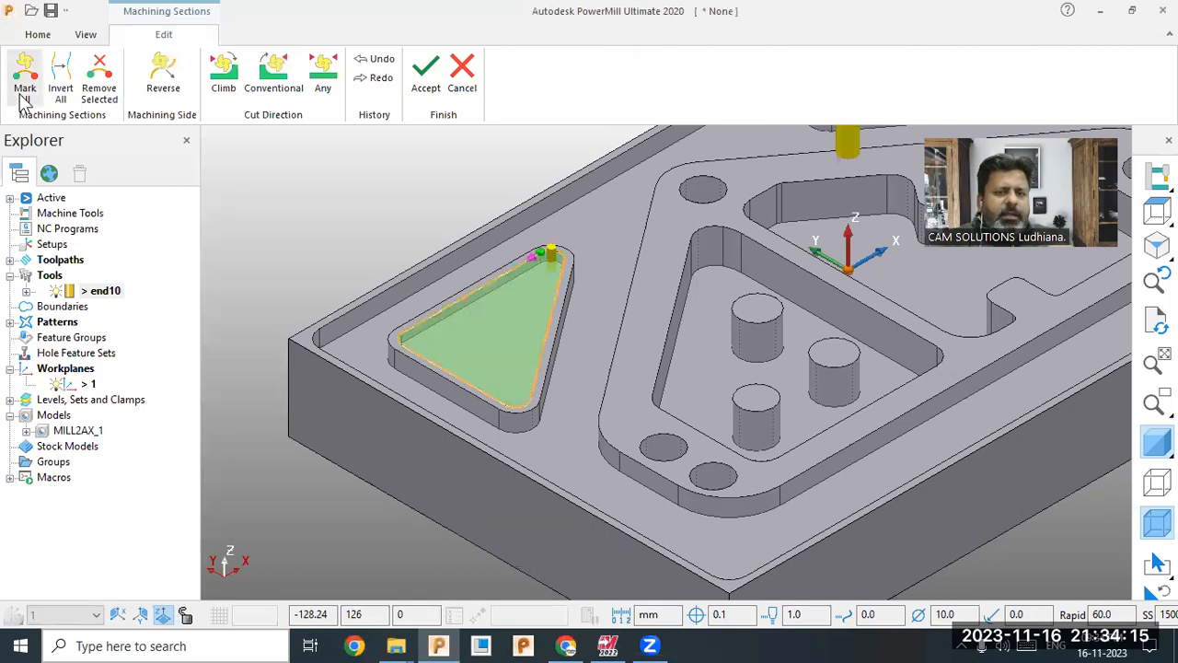
pyautogui.click(555, 256)
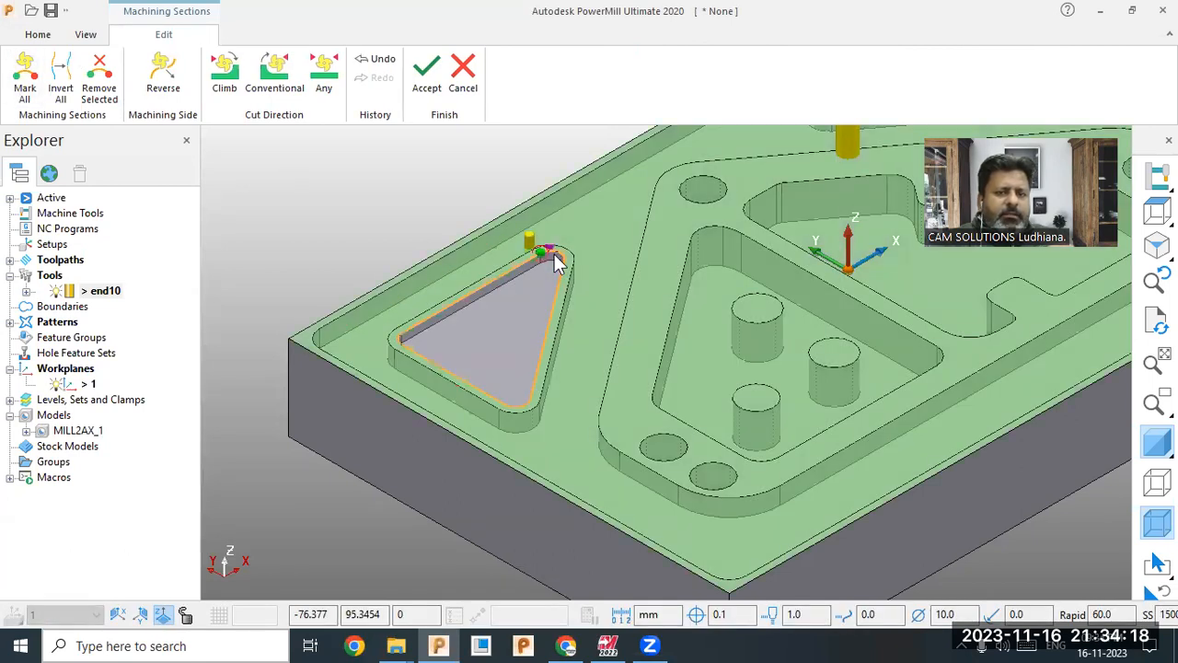
pyautogui.click(532, 247)
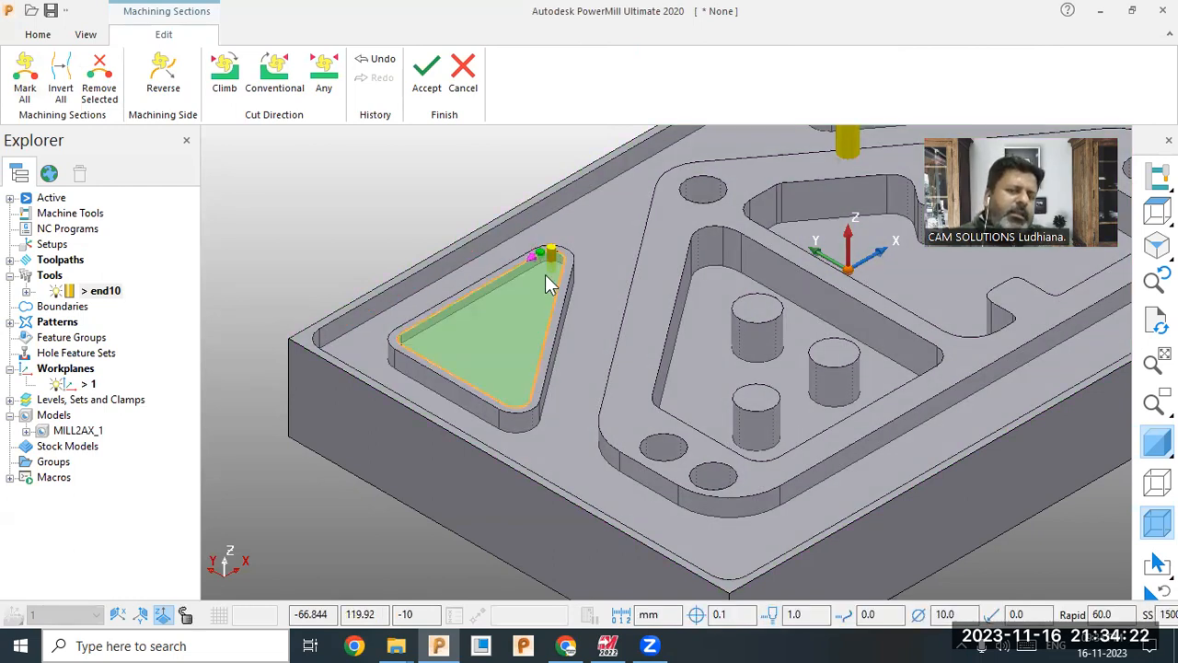
pyautogui.click(152, 78)
pyautogui.click(150, 77)
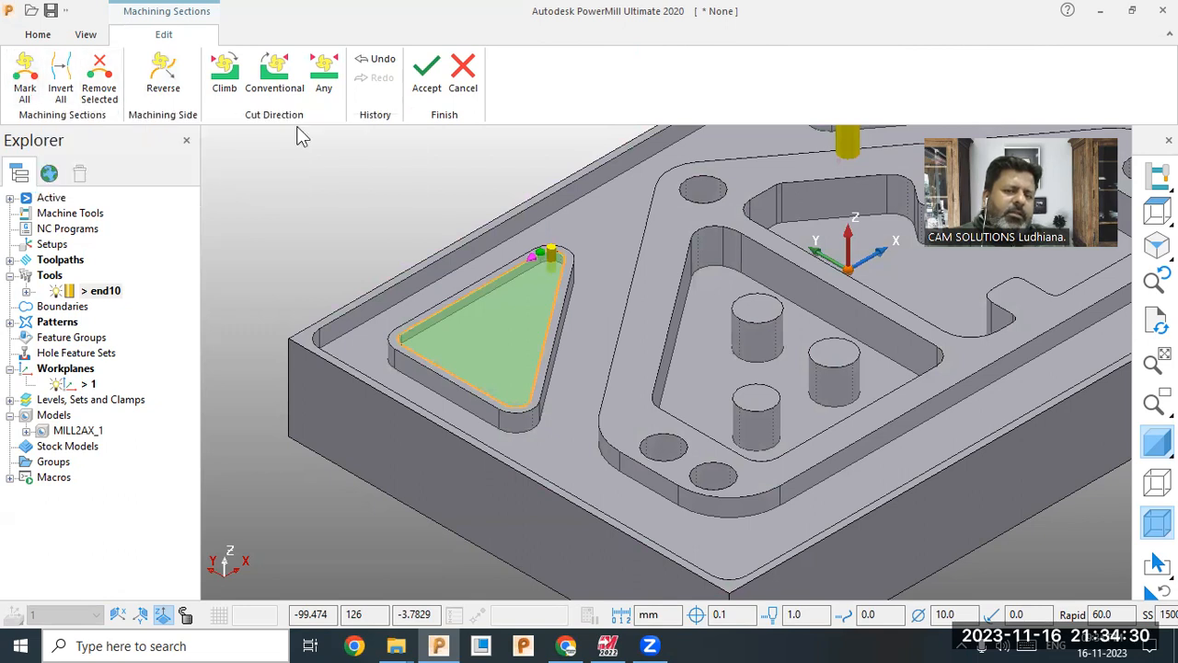
pyautogui.scroll(1, 571, 262)
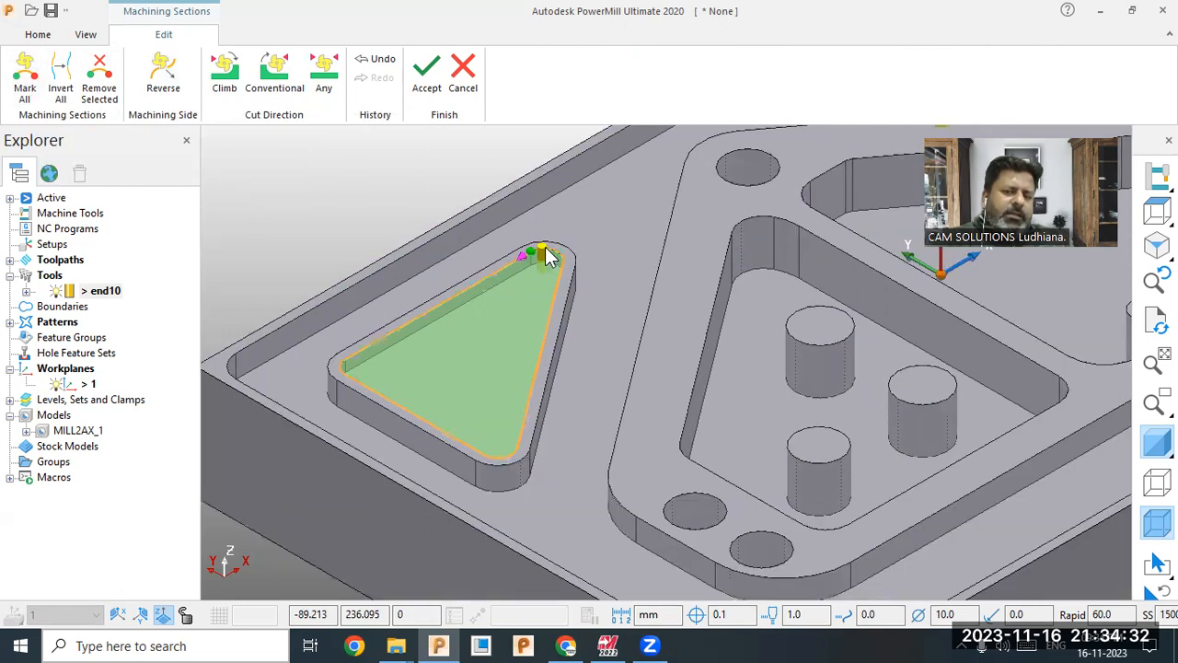
pyautogui.click(543, 253)
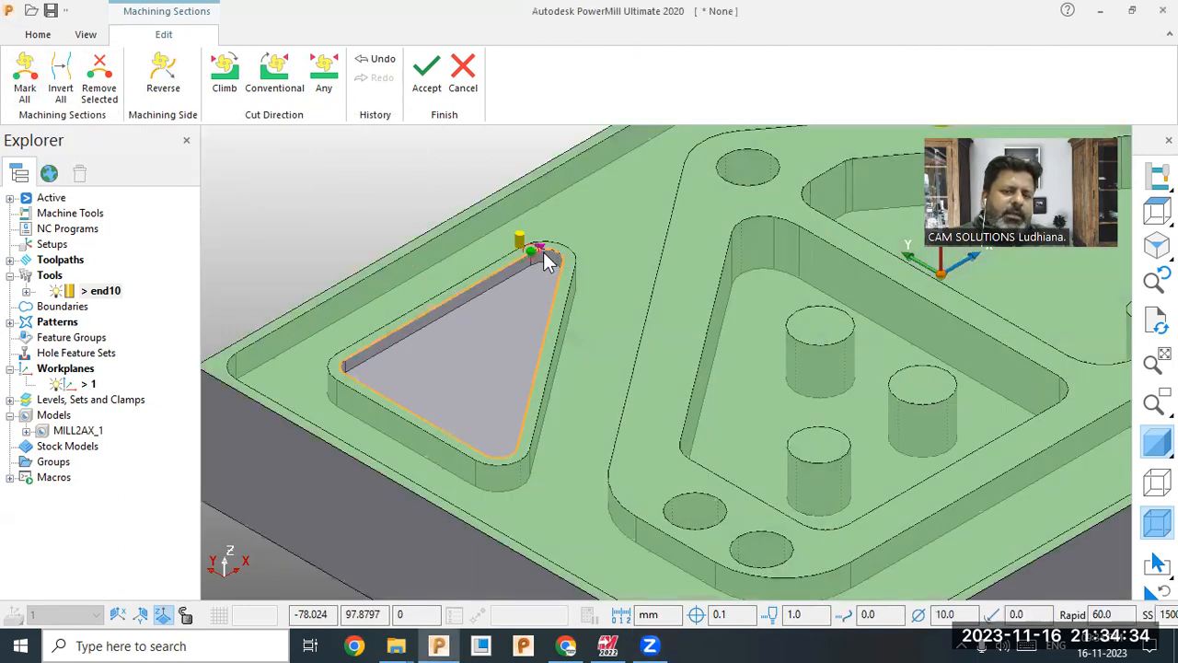
pyautogui.click(526, 247)
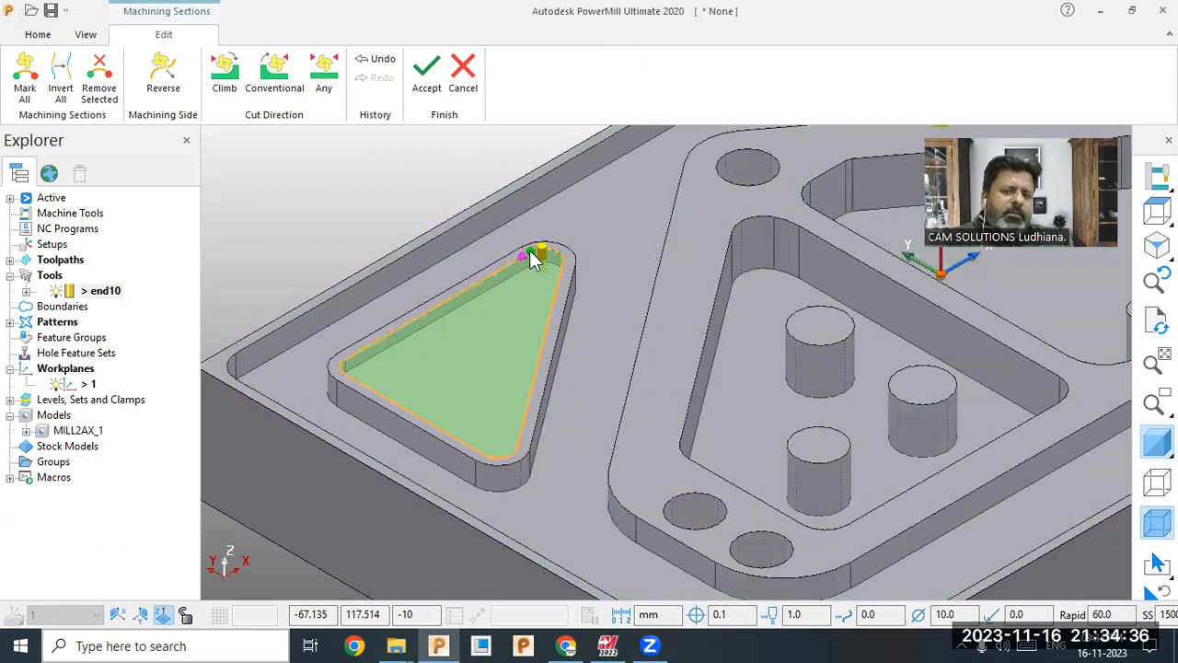
pyautogui.click(430, 76)
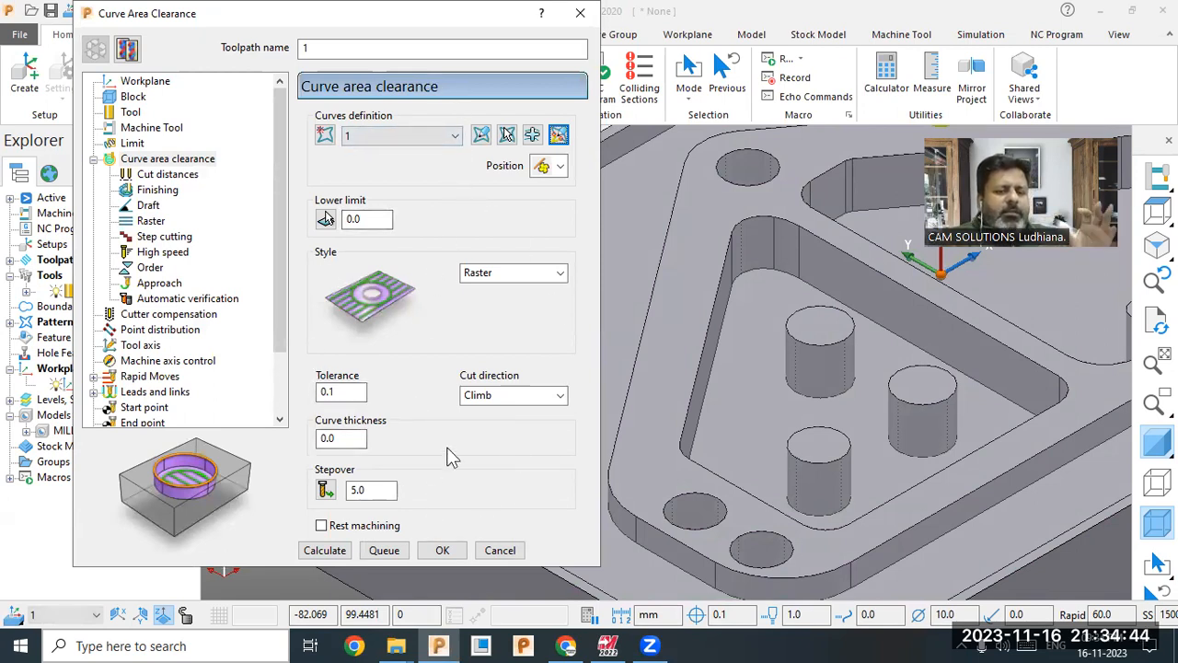
# - Set the stepover to 4.0 and pick the key-point at Z -5.0 in the triangular pocket as the lower limit
pyautogui.doubleClick(373, 489)
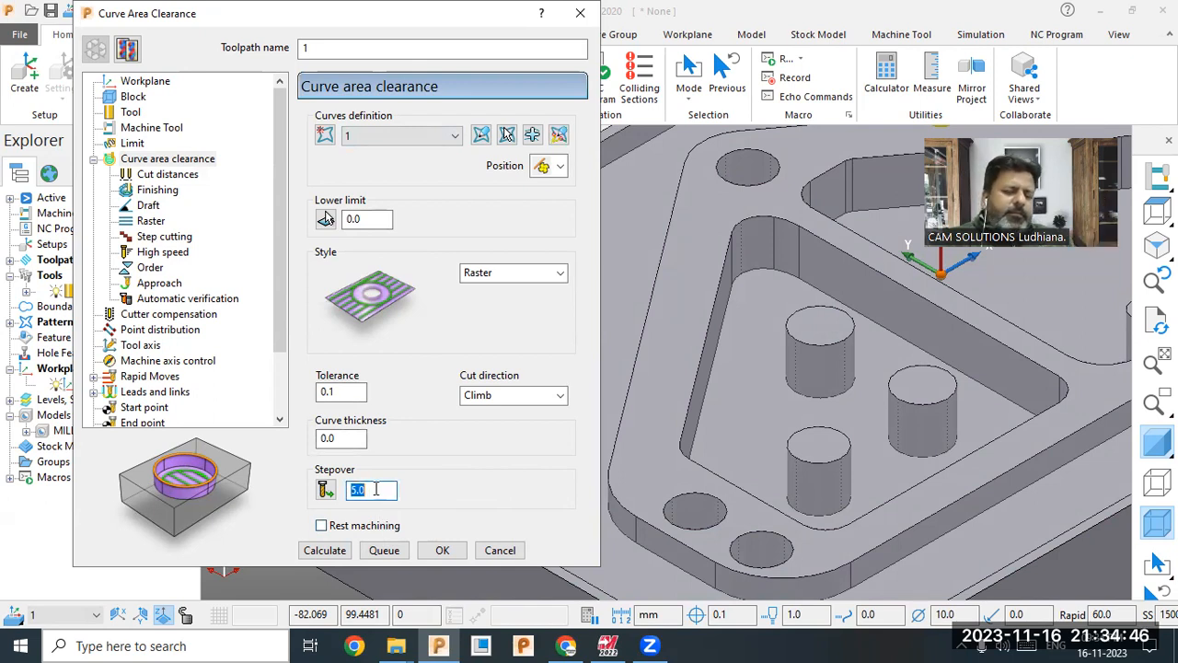
pyautogui.write('4')
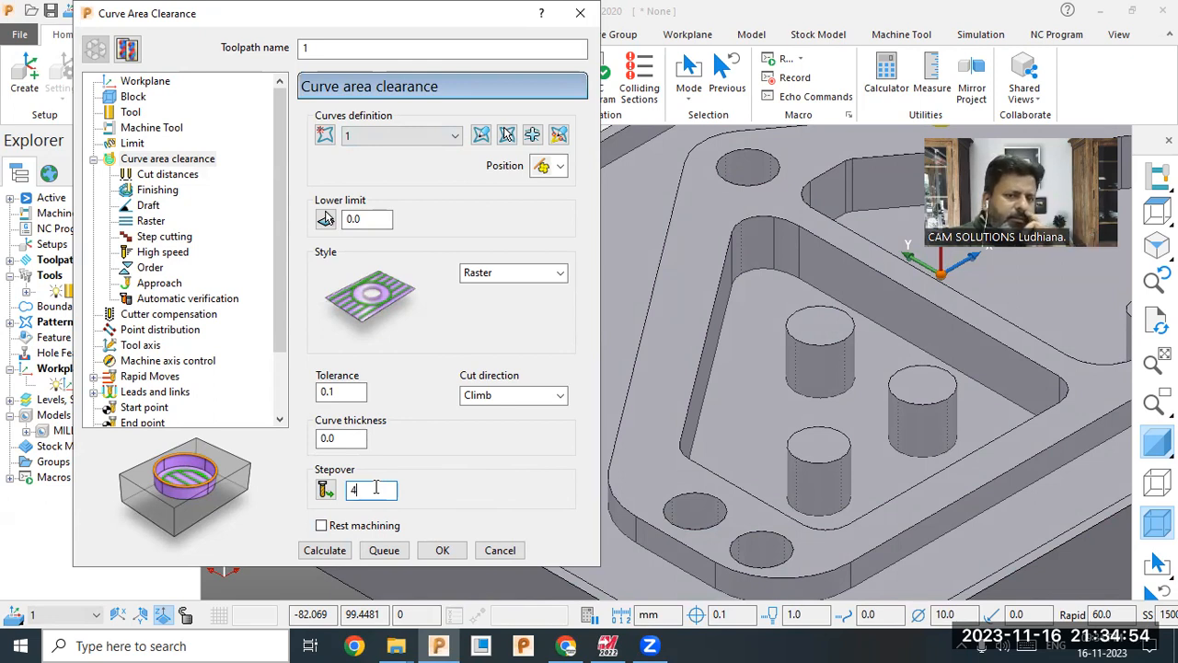
pyautogui.click(373, 219)
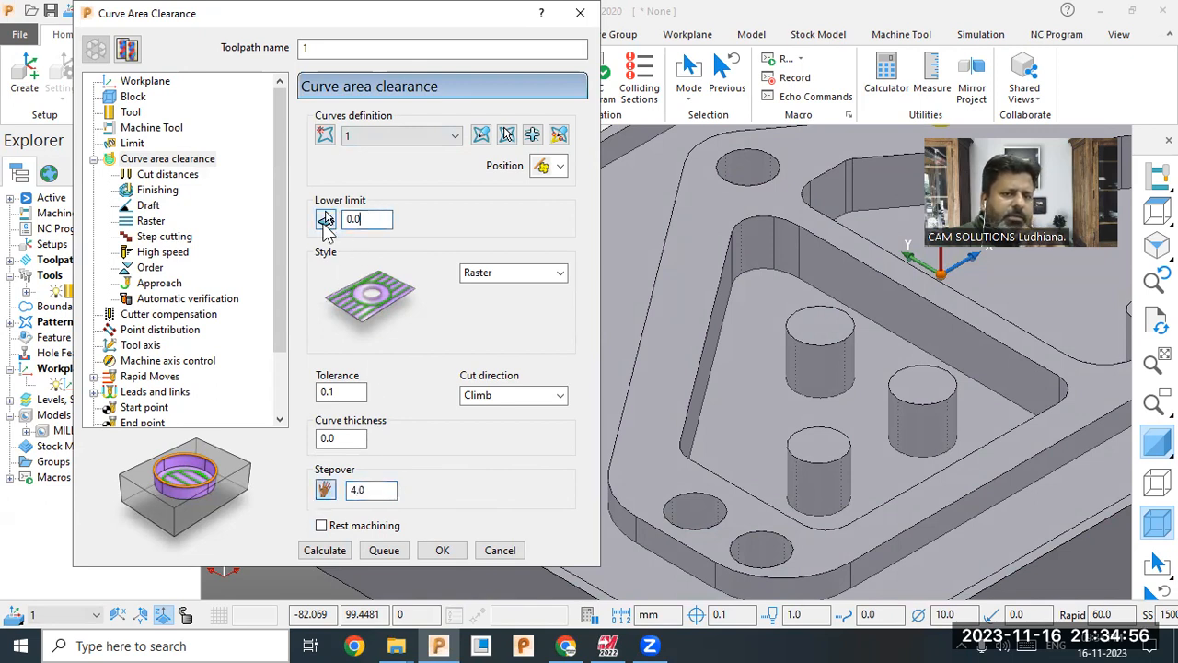
pyautogui.click(326, 219)
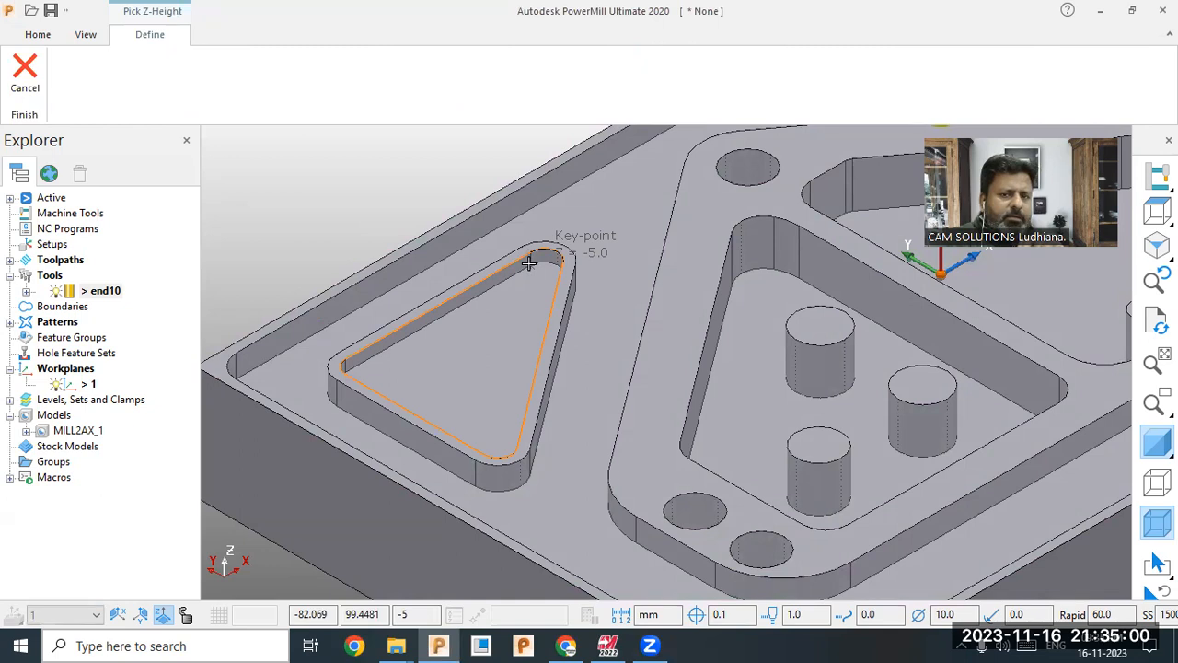
pyautogui.click(564, 260)
pyautogui.doubleClick(367, 218)
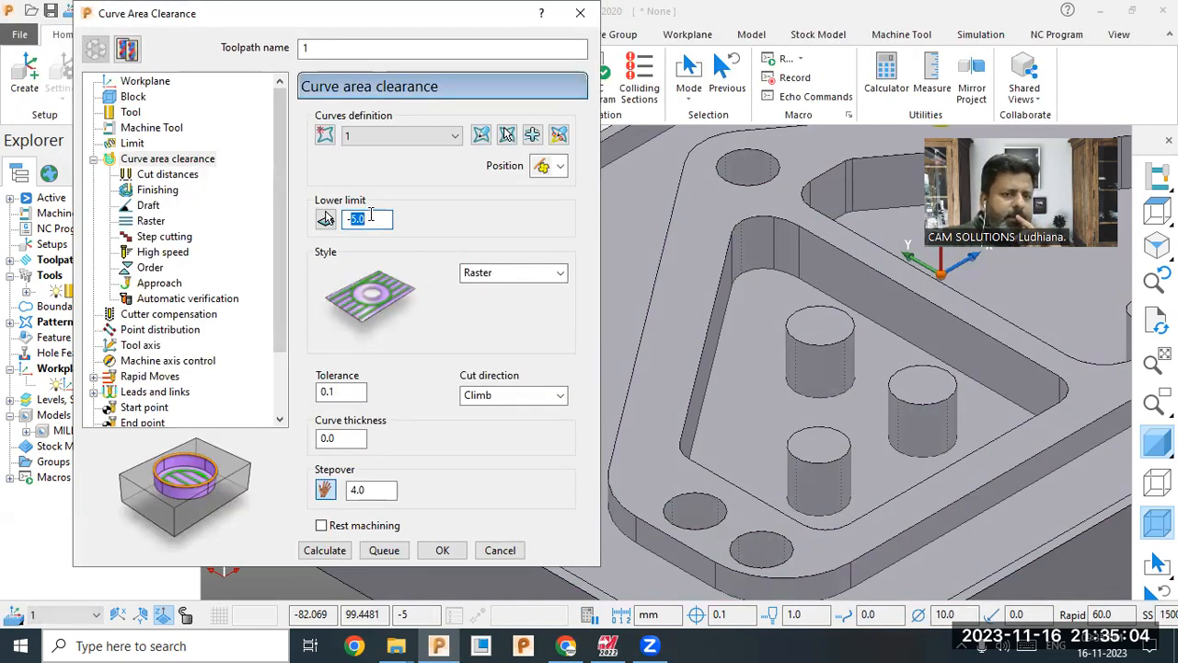
# - Change the clearance style to Offset and set the vertical extent of the cut distances to Limits
pyautogui.click(543, 273)
pyautogui.click(504, 301)
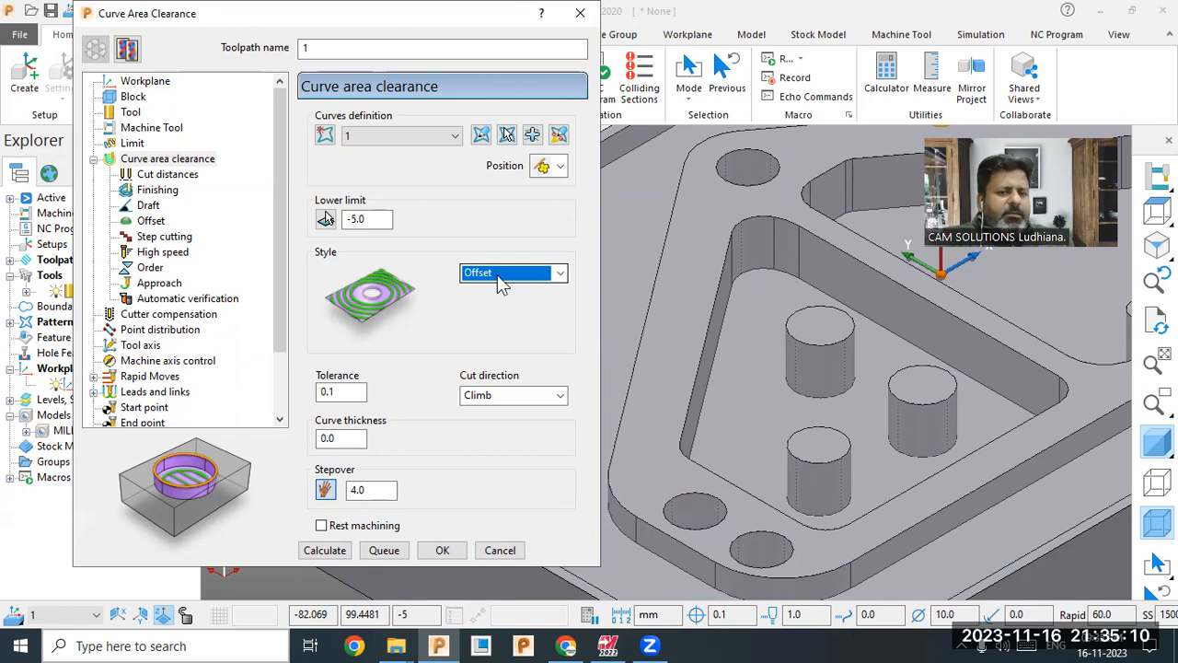
pyautogui.click(168, 174)
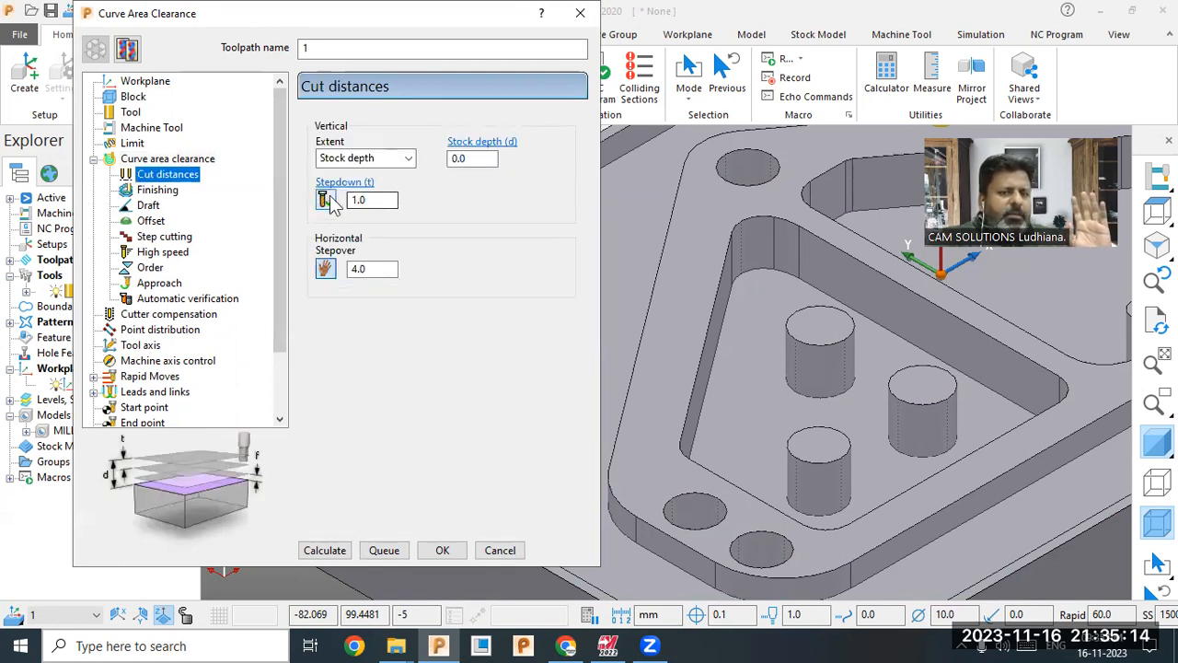
pyautogui.click(405, 159)
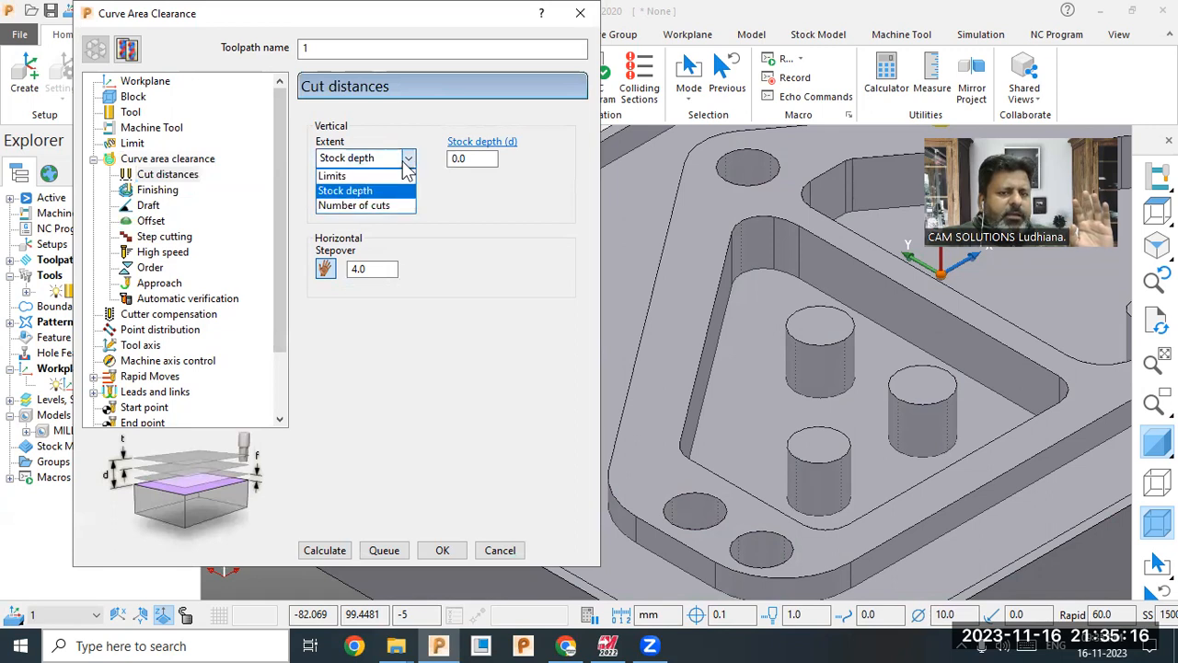
pyautogui.click(377, 177)
pyautogui.click(373, 200)
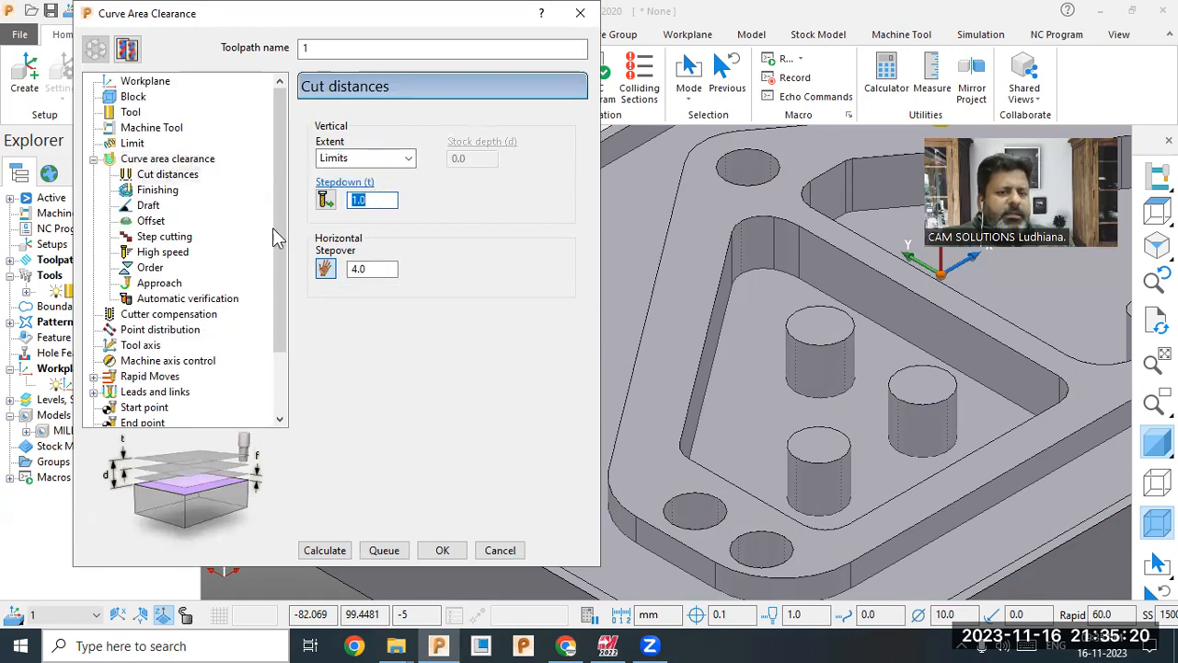
# - Recheck the lower limit and stepover, calculate the curve area clearance toolpath and close the strategy dialog
pyautogui.click(166, 159)
pyautogui.click(376, 219)
pyautogui.doubleClick(377, 220)
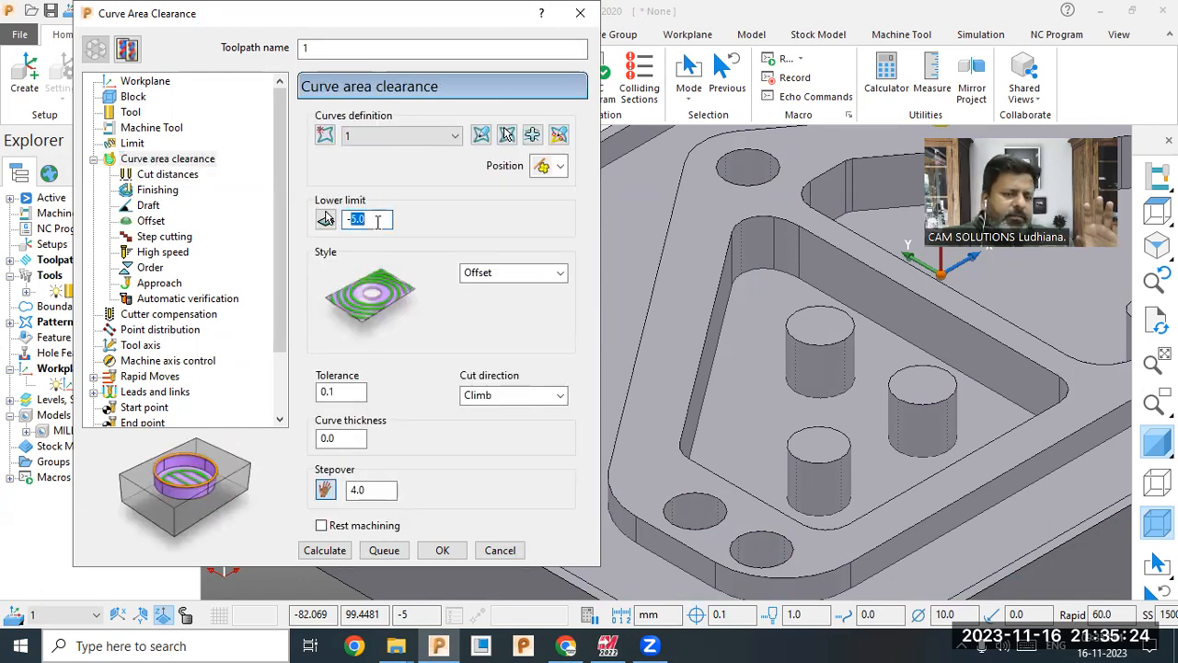
pyautogui.doubleClick(378, 490)
pyautogui.click(328, 554)
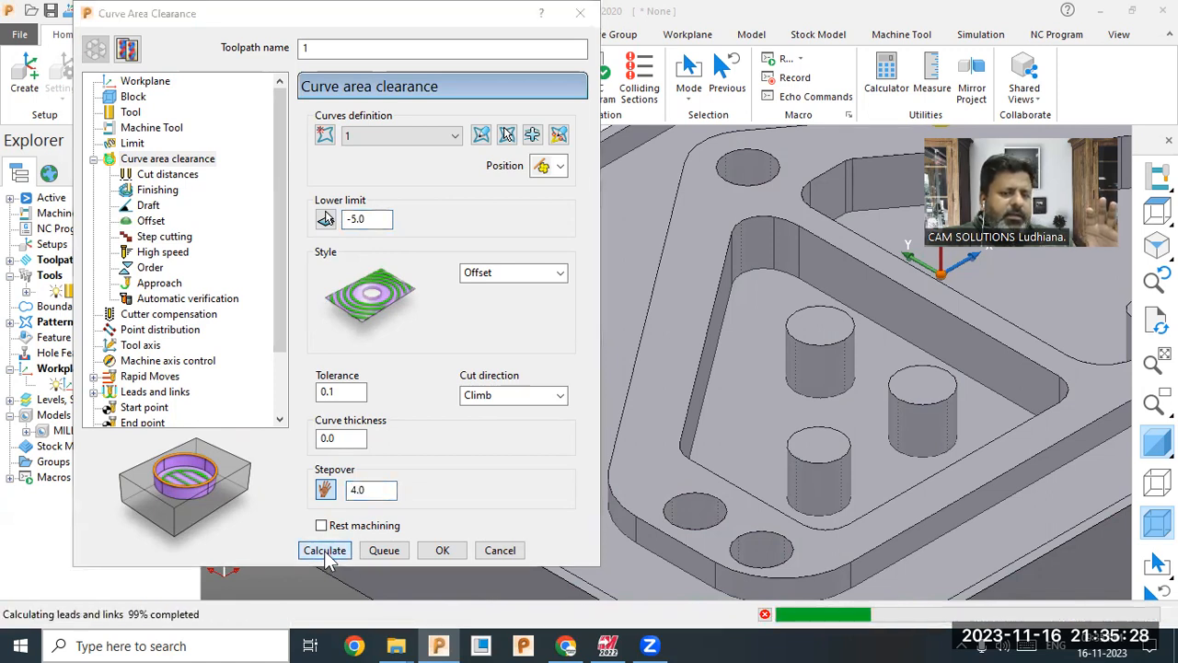
pyautogui.click(439, 599)
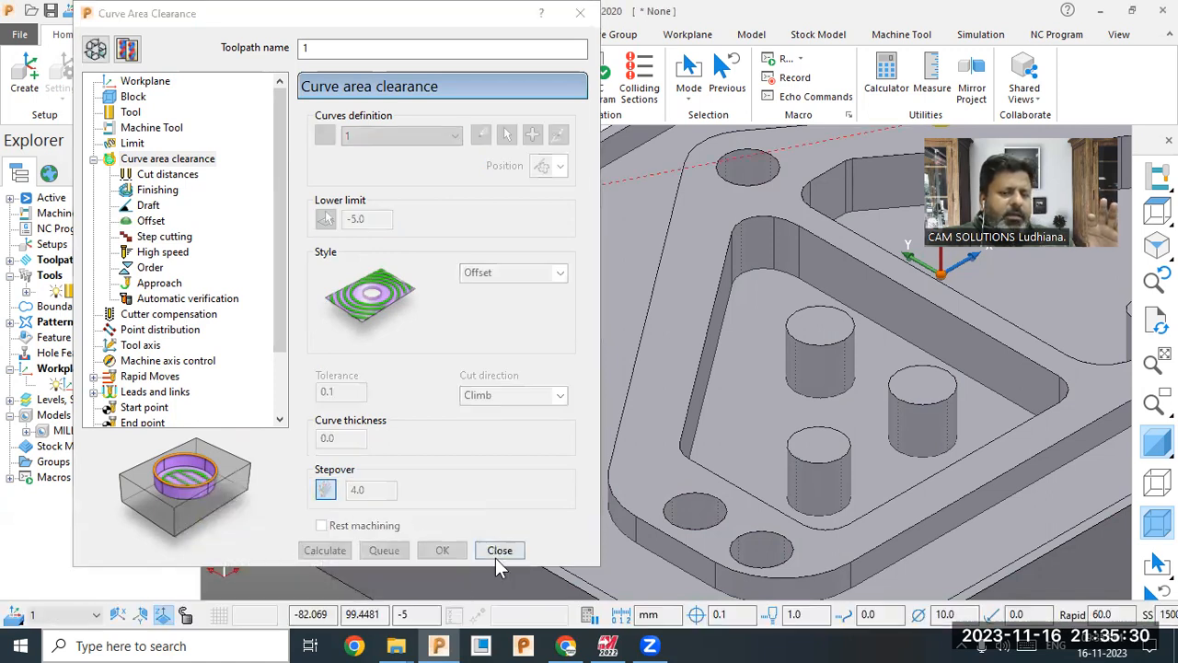
pyautogui.click(499, 552)
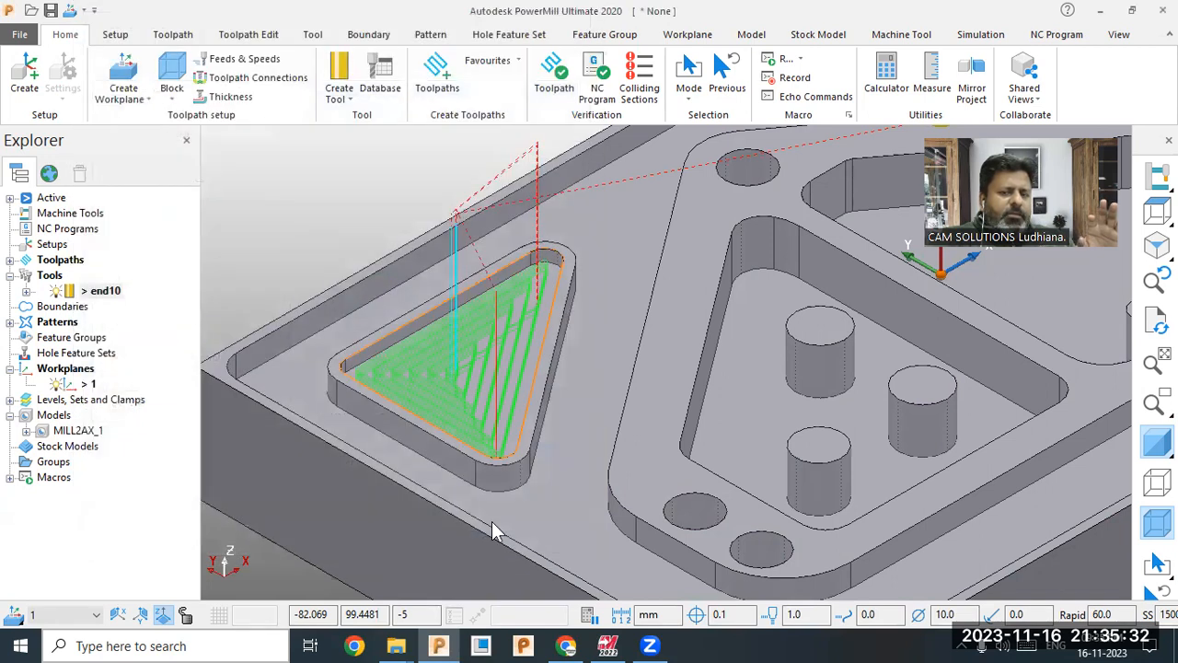
# - Reopen the triangular pocket's curve area clearance toolpath for editing and change its clearance style to Raster
pyautogui.scroll(-2, 541, 323)
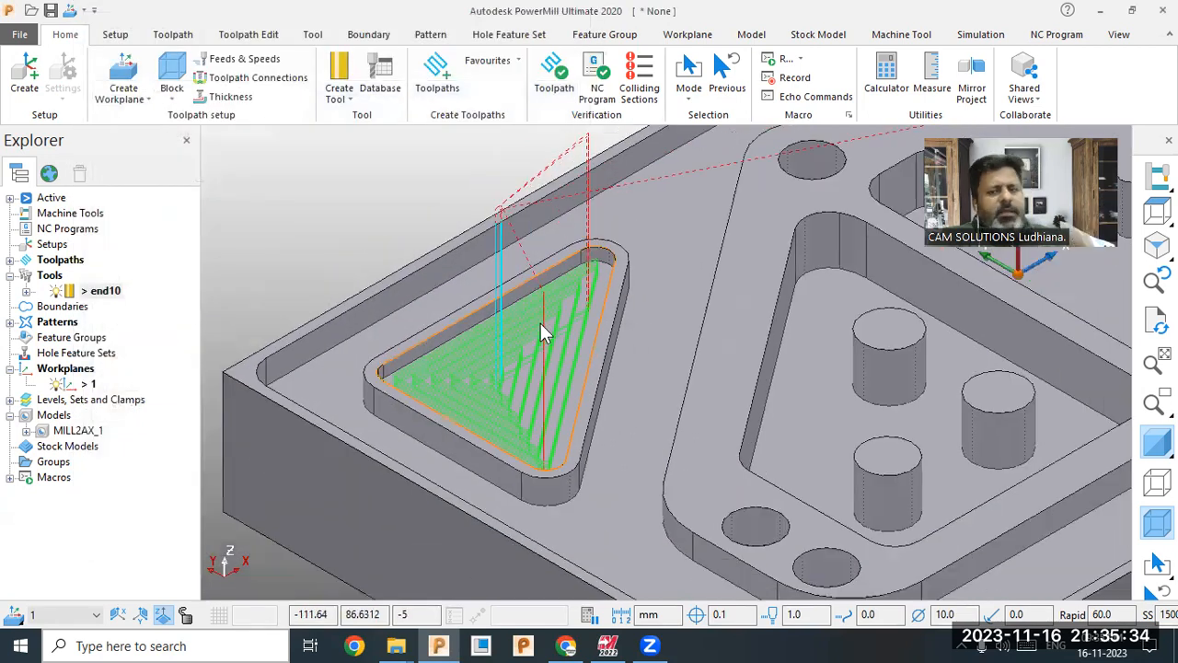
pyautogui.scroll(-2, 541, 323)
pyautogui.scroll(3, 540, 323)
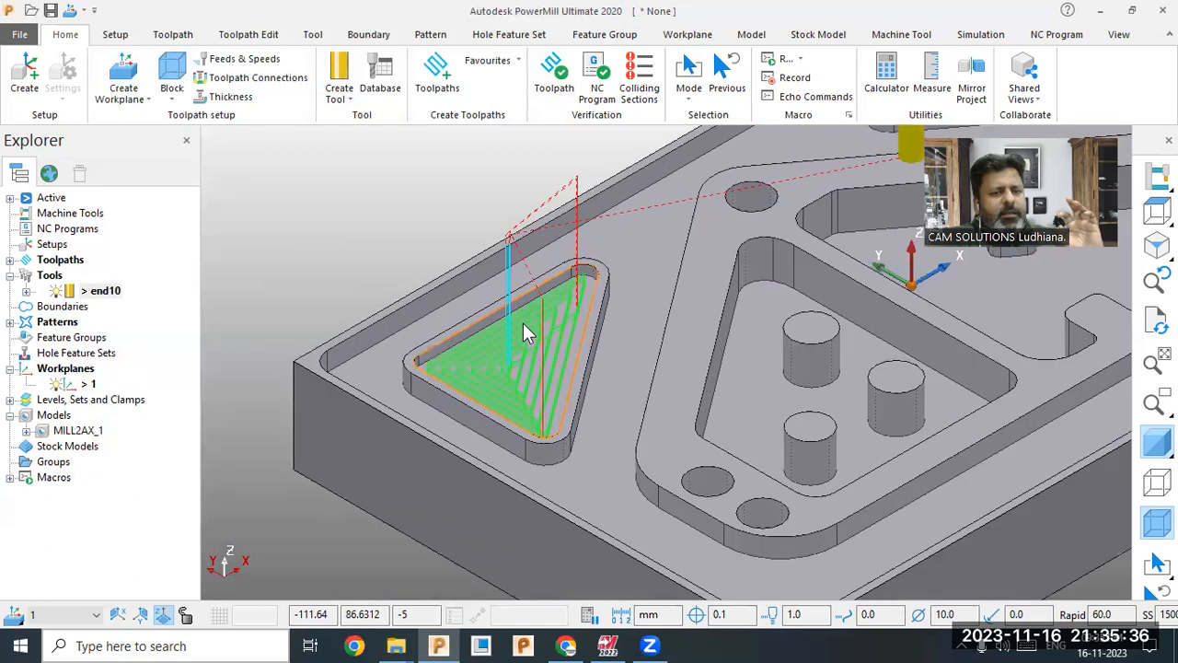
pyautogui.click(11, 260)
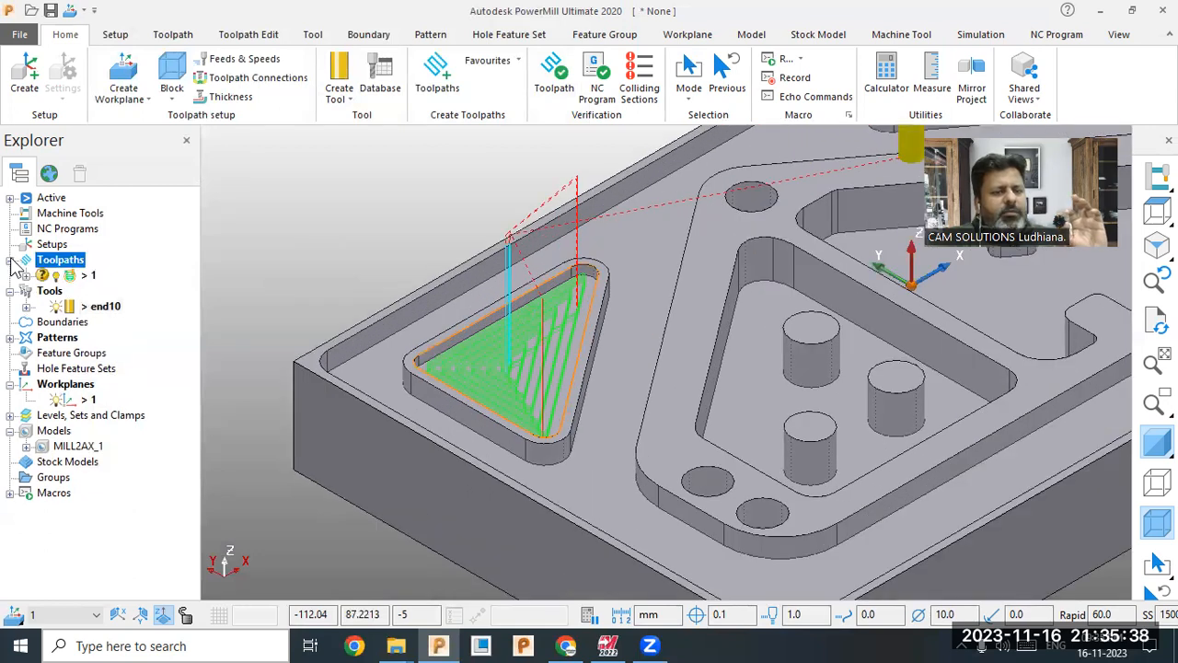
pyautogui.click(89, 277)
pyautogui.rightClick(94, 283)
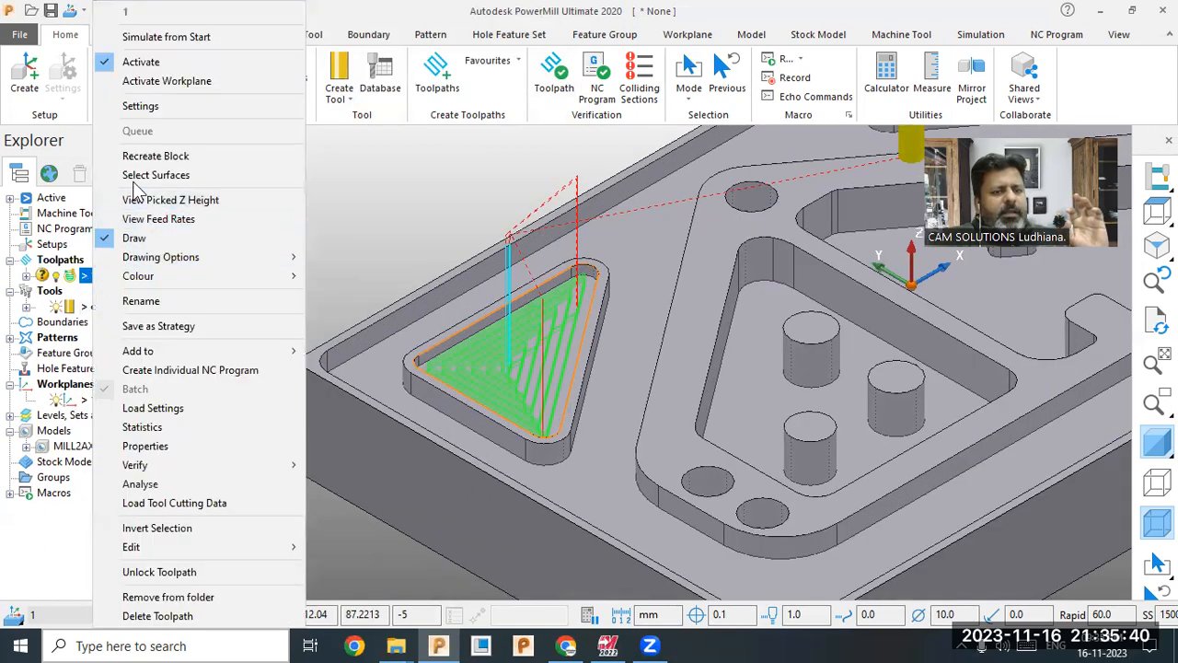
pyautogui.click(140, 106)
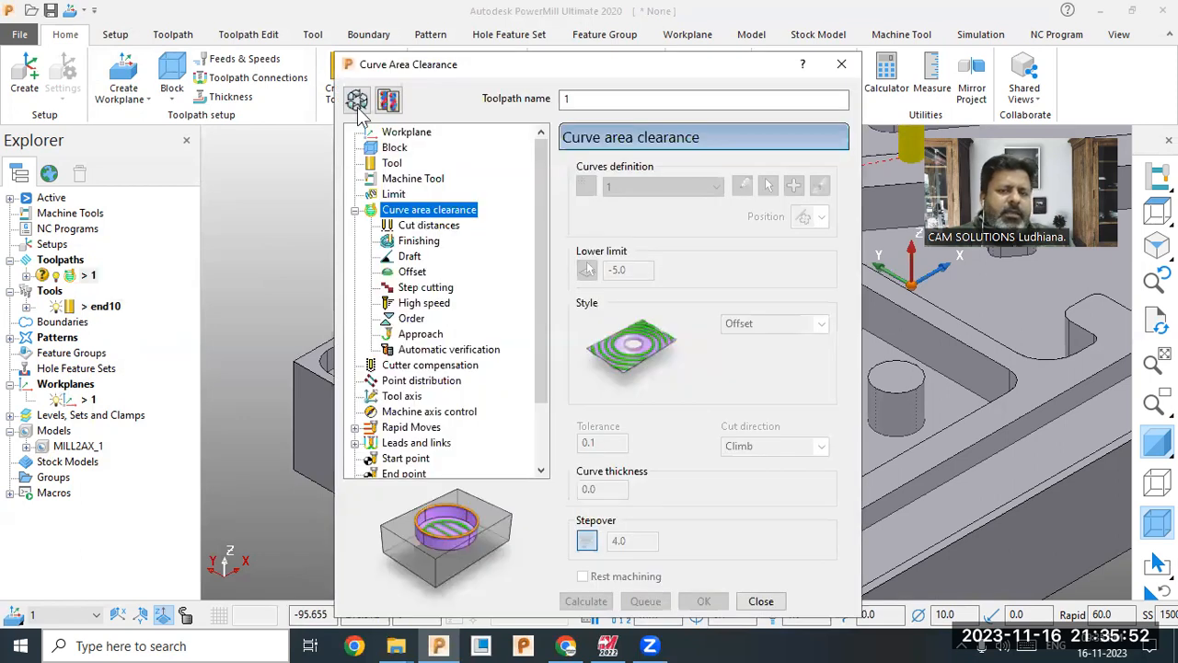
pyautogui.click(358, 105)
pyautogui.click(757, 322)
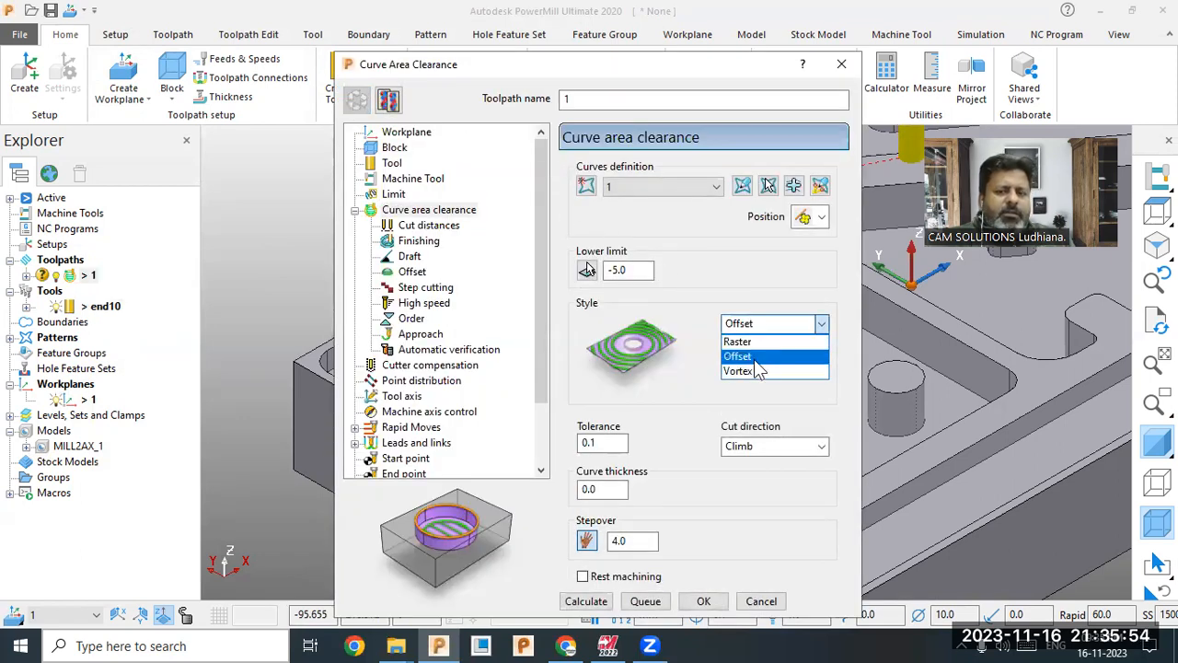
pyautogui.click(748, 338)
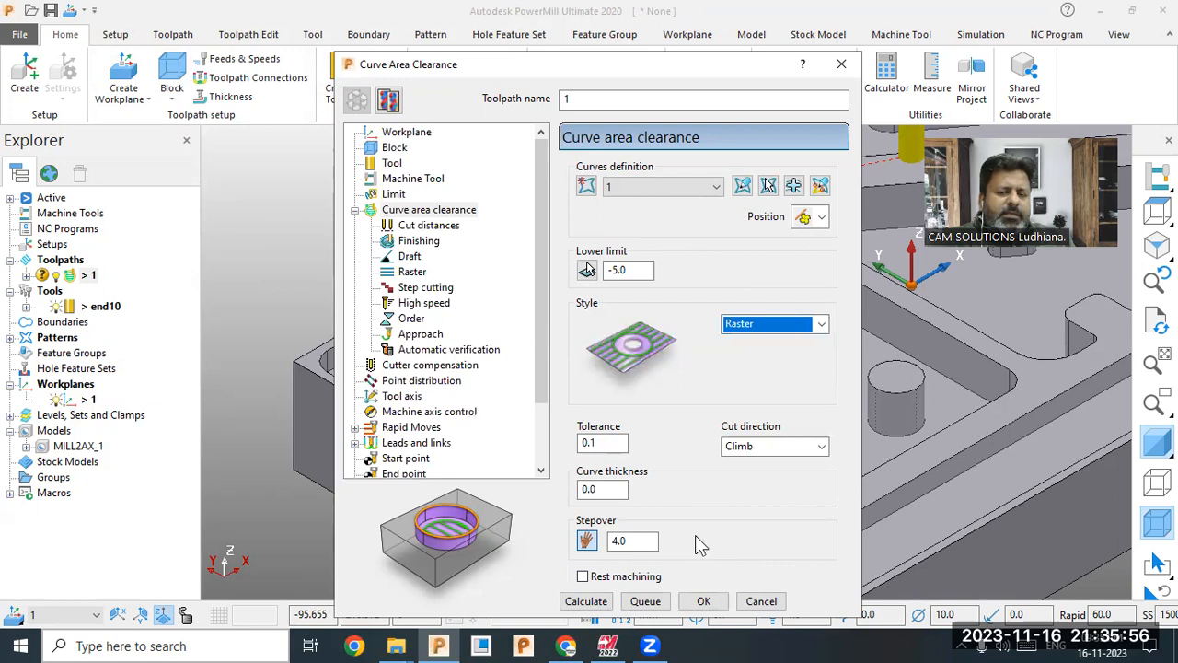
# - Calculate the raster version of the pocket toolpath and close the strategy dialog
pyautogui.click(582, 602)
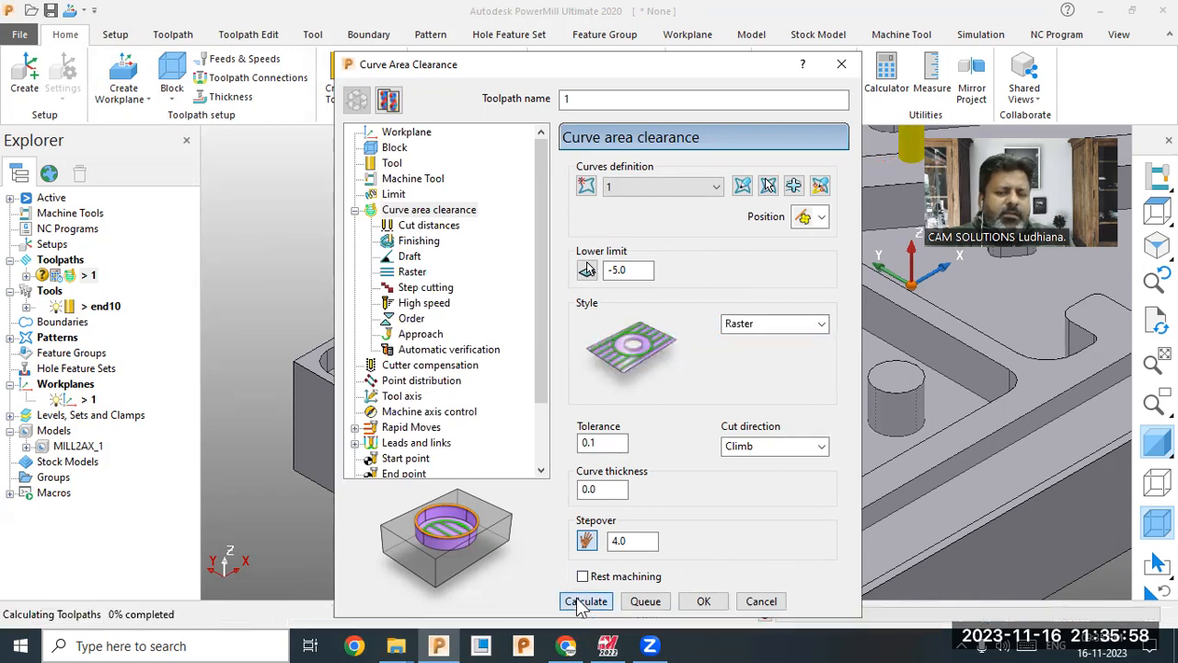
pyautogui.click(789, 603)
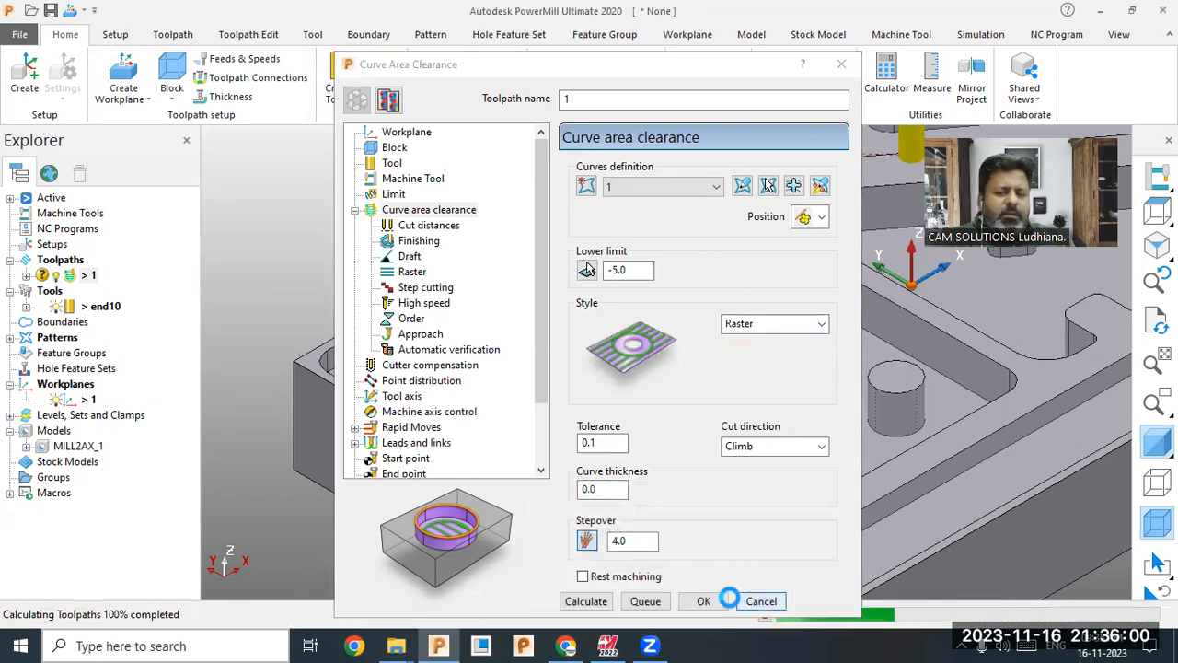
pyautogui.click(769, 600)
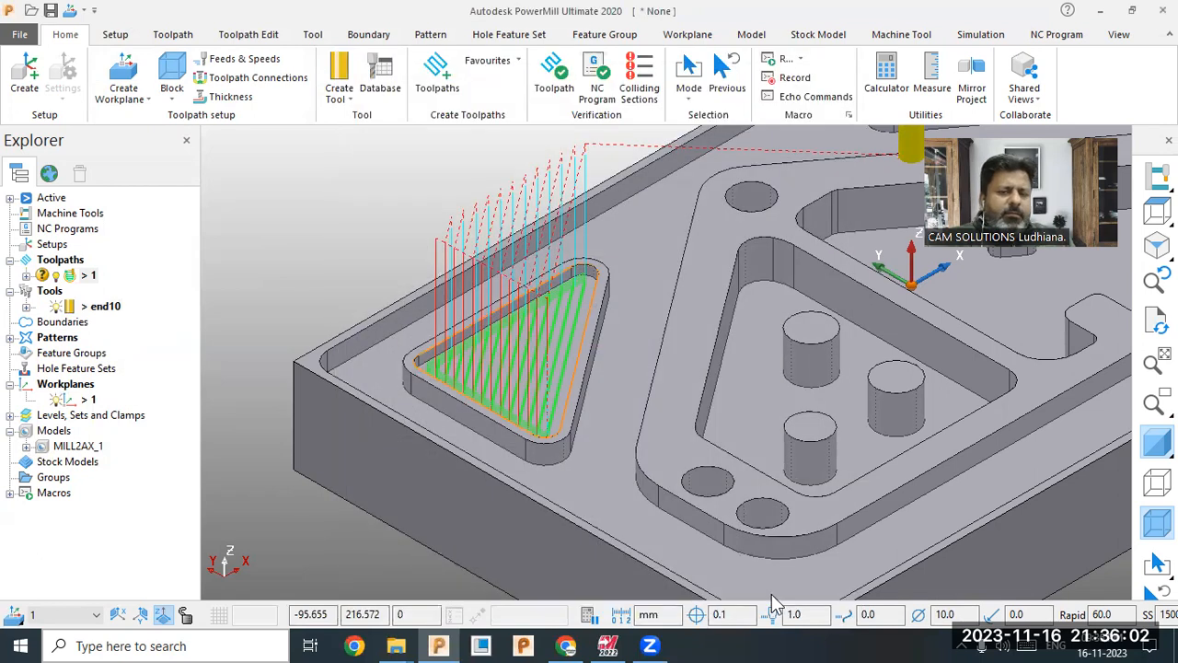
# - Reopen the pocket toolpath for editing, set its clearance style to Offset, recalculate it and close the strategy dialog
pyautogui.rightClick(88, 276)
pyautogui.click(171, 108)
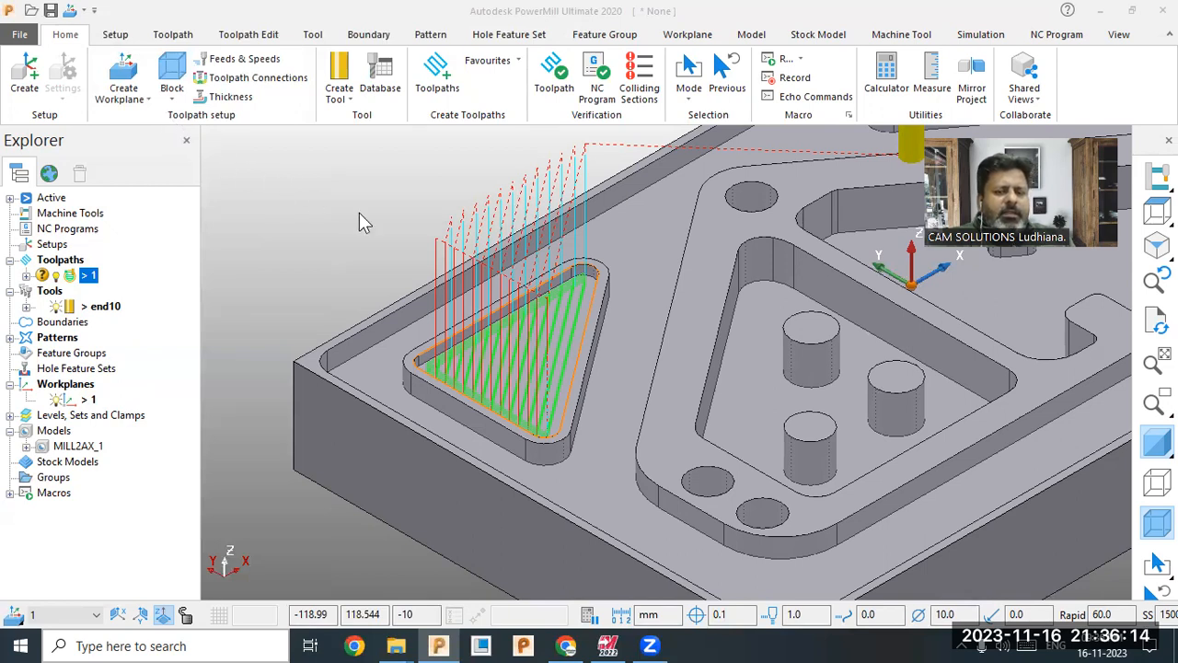
pyautogui.doubleClick(559, 308)
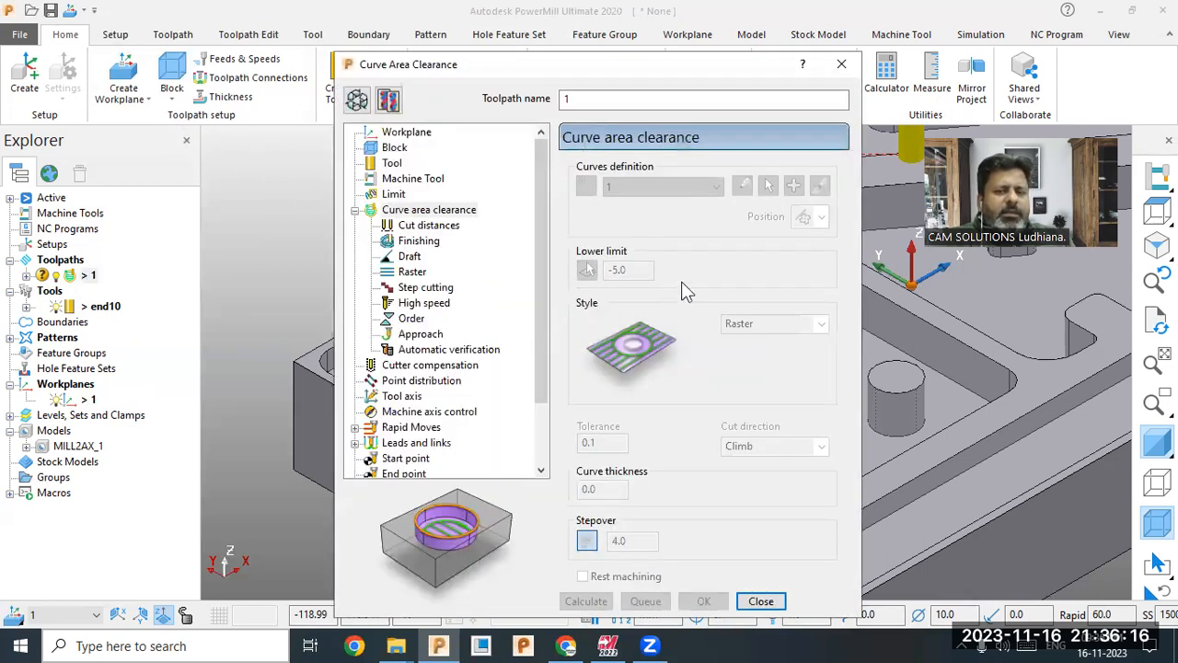
pyautogui.click(358, 101)
pyautogui.click(774, 323)
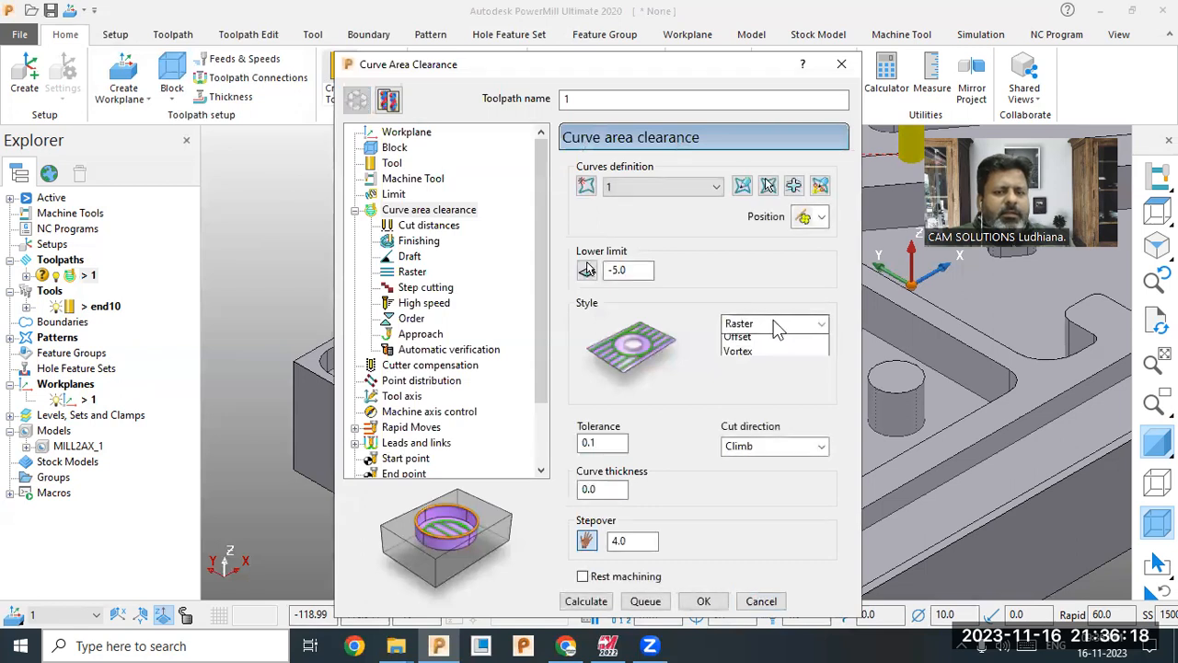
pyautogui.click(761, 355)
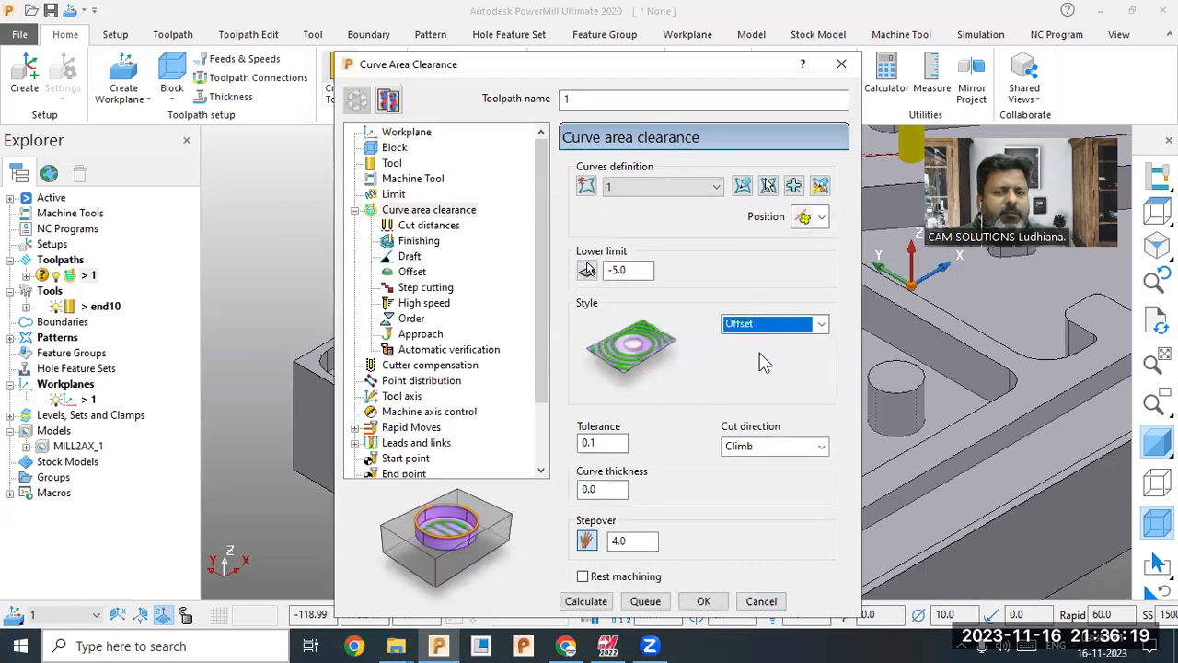
pyautogui.click(597, 601)
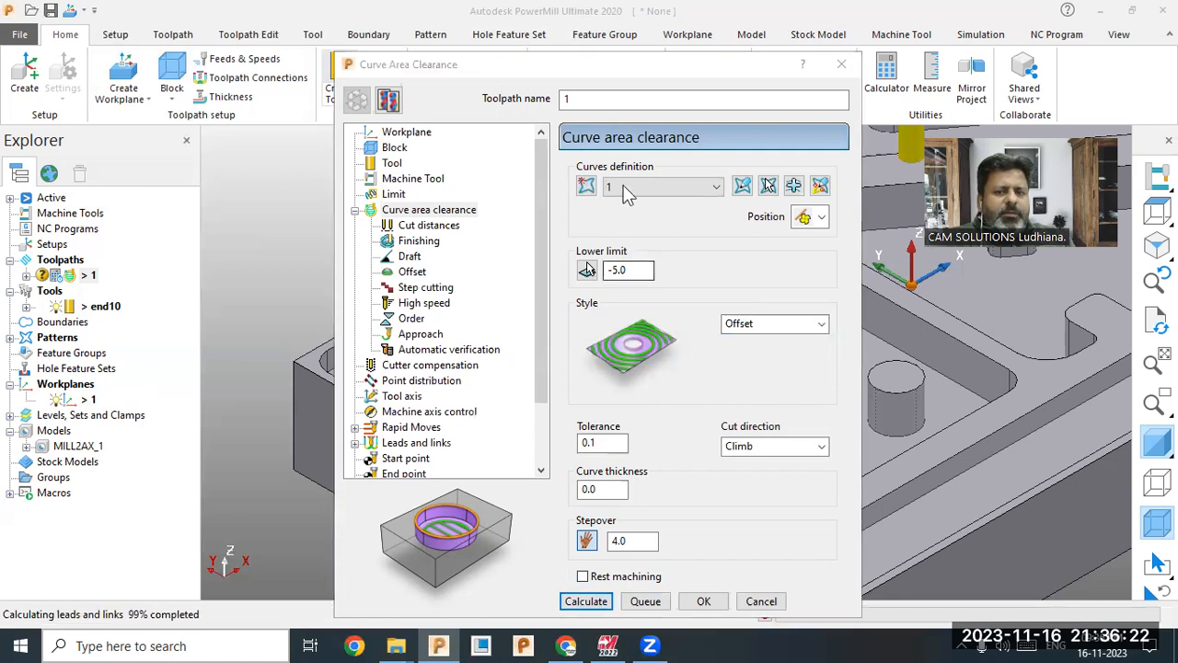
pyautogui.click(701, 244)
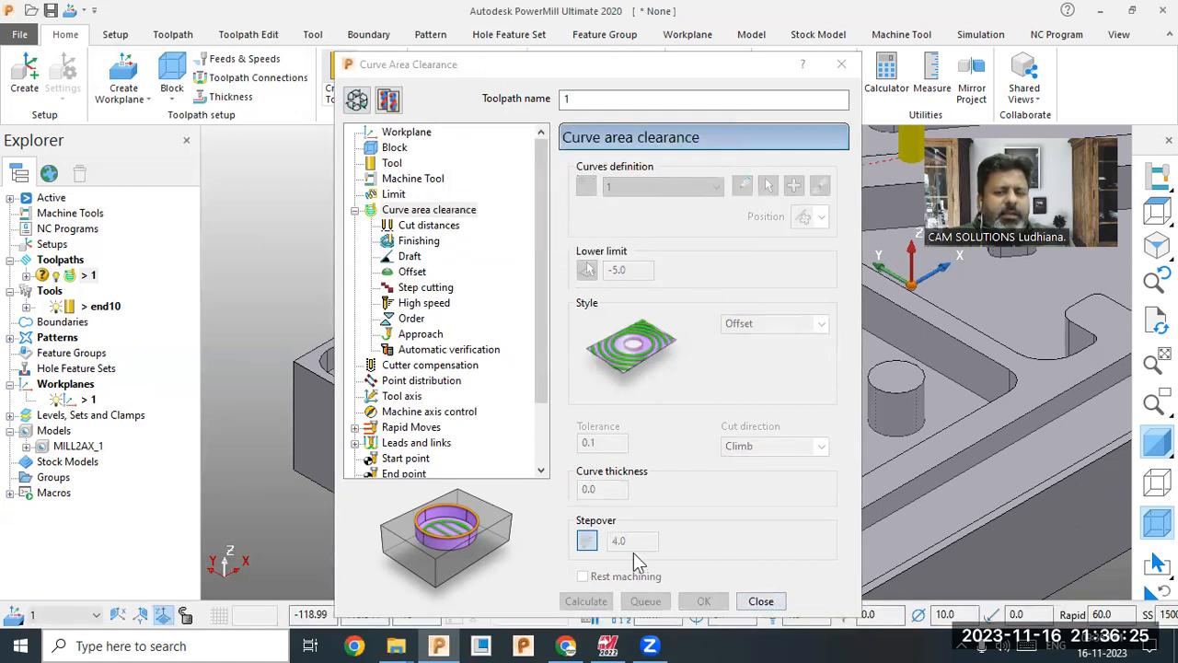
pyautogui.click(756, 601)
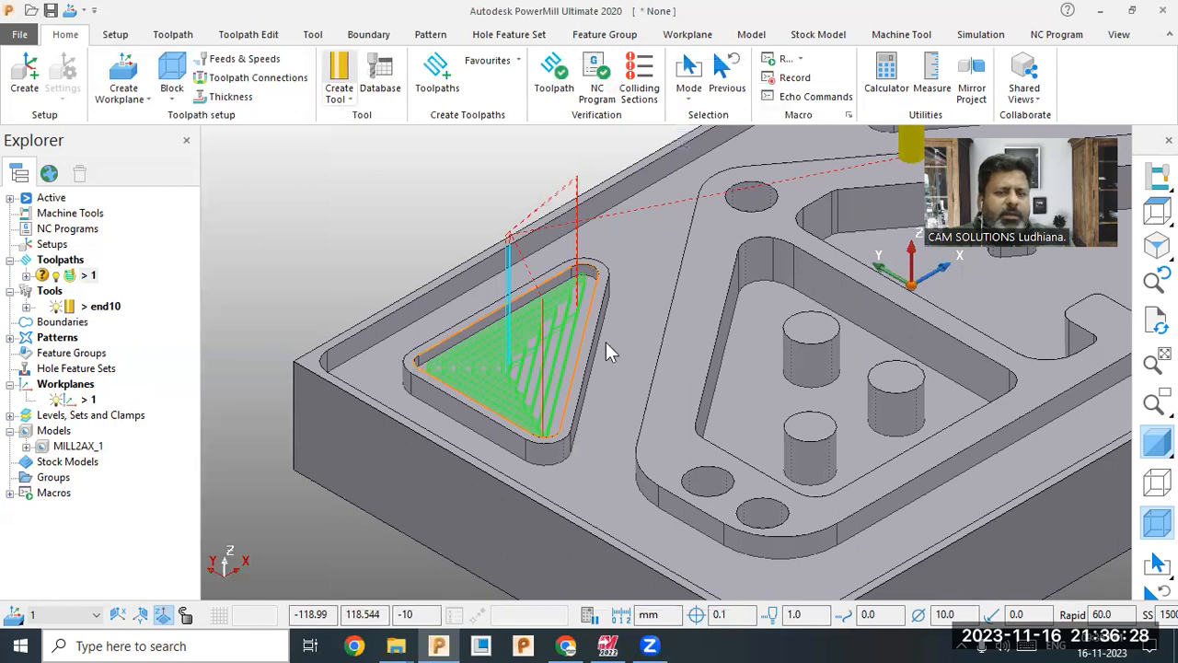
# - Inspect the rapid moves above the triangular pocket and open the toolpath's Rapid Moves settings for editing
pyautogui.scroll(2, 606, 351)
pyautogui.scroll(2, 600, 404)
pyautogui.moveTo(578, 483); pyautogui.dragTo(466, 254, button='middle')
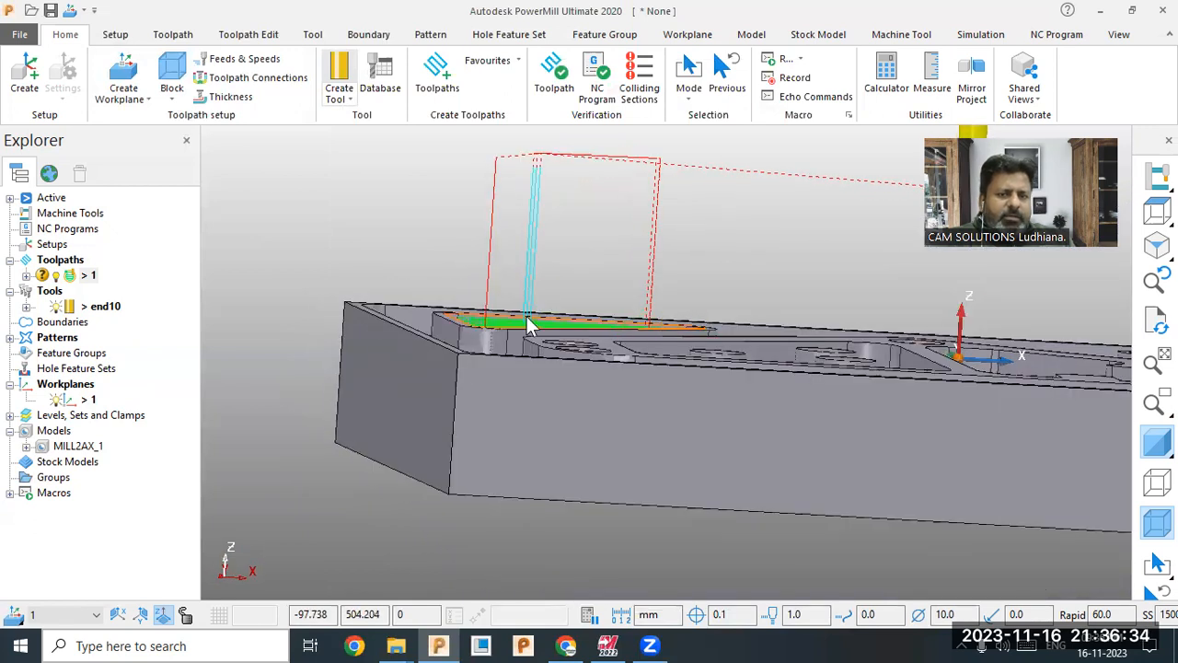
pyautogui.rightClick(83, 274)
pyautogui.click(124, 108)
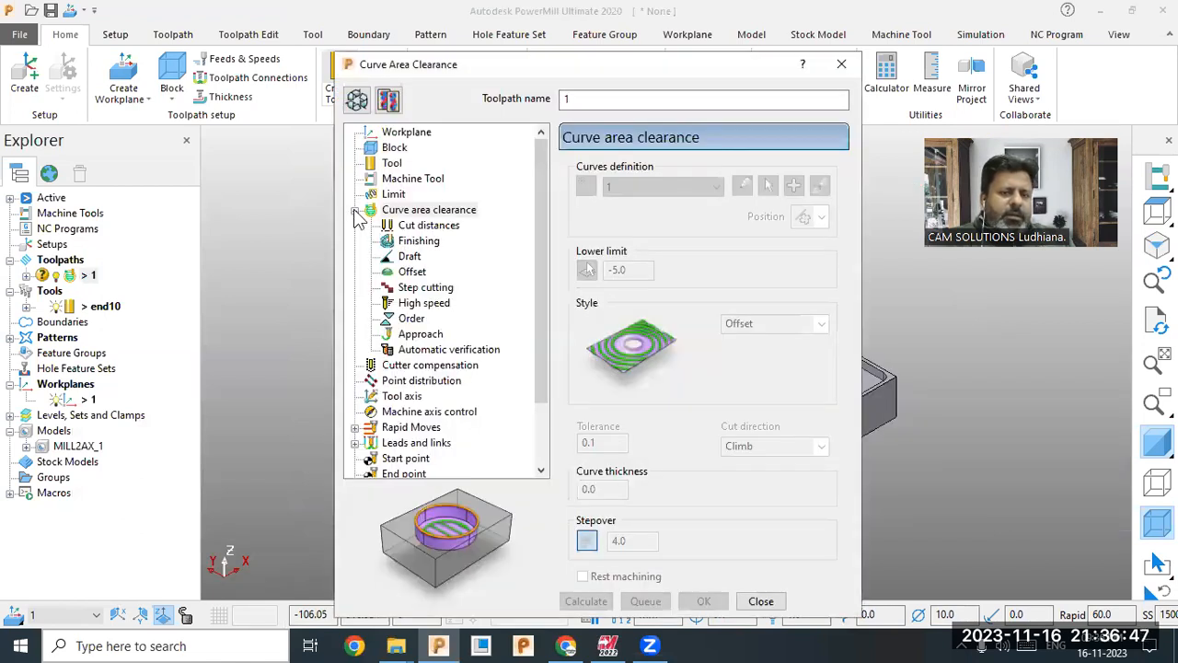
pyautogui.click(355, 210)
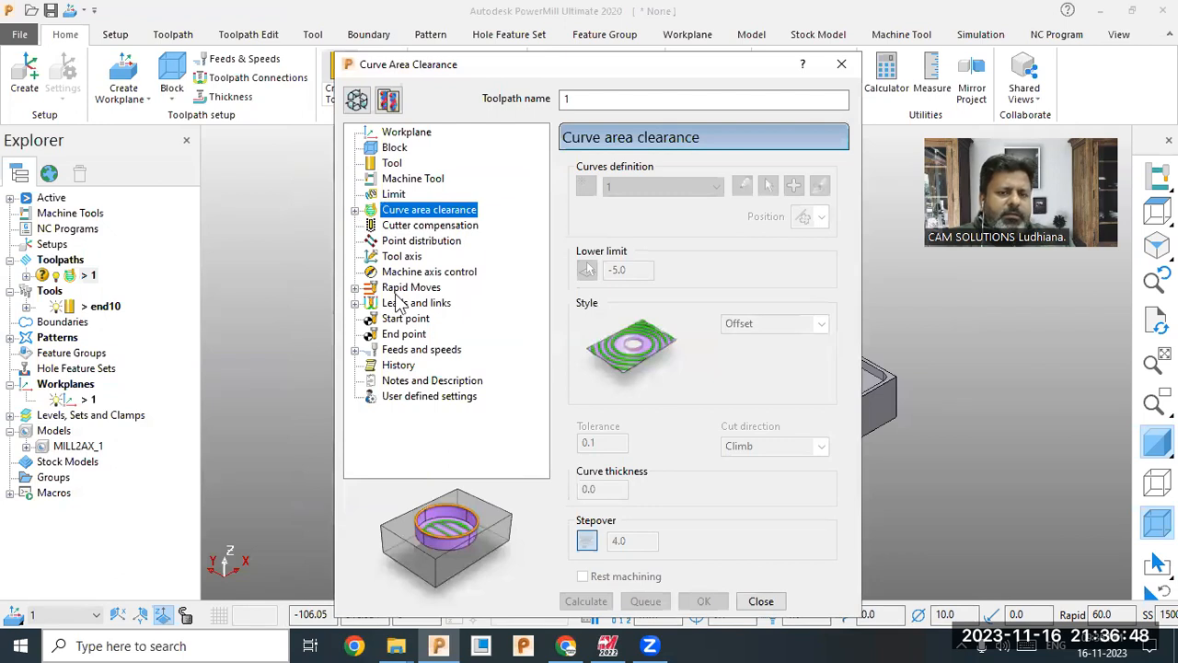
pyautogui.click(412, 290)
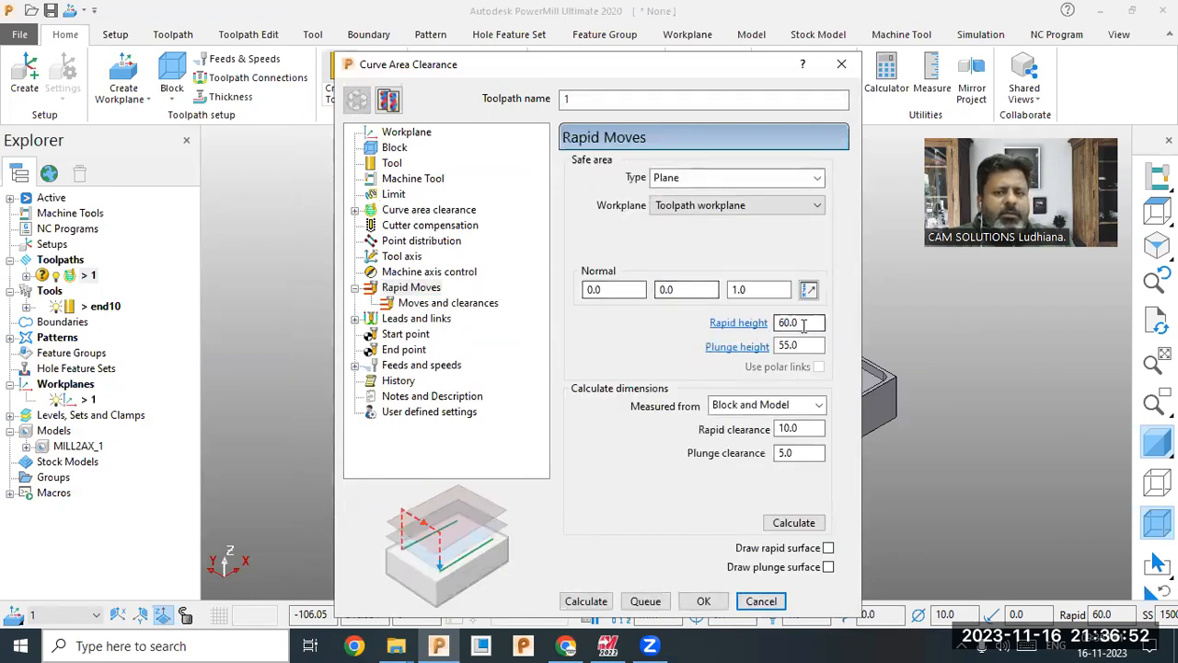
# - Calculate the safe area from Block and Model, giving a rapid height of 10.0 and a plunge height of 5.0
pyautogui.doubleClick(810, 345)
pyautogui.doubleClick(810, 323)
pyautogui.doubleClick(818, 346)
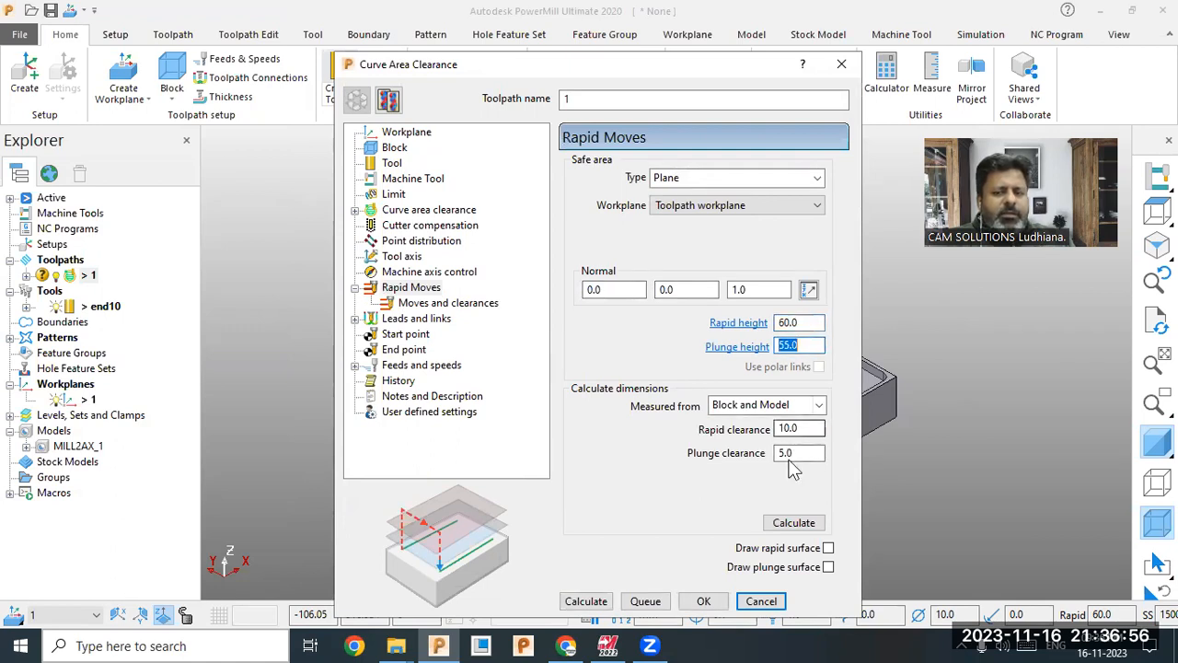
pyautogui.click(814, 524)
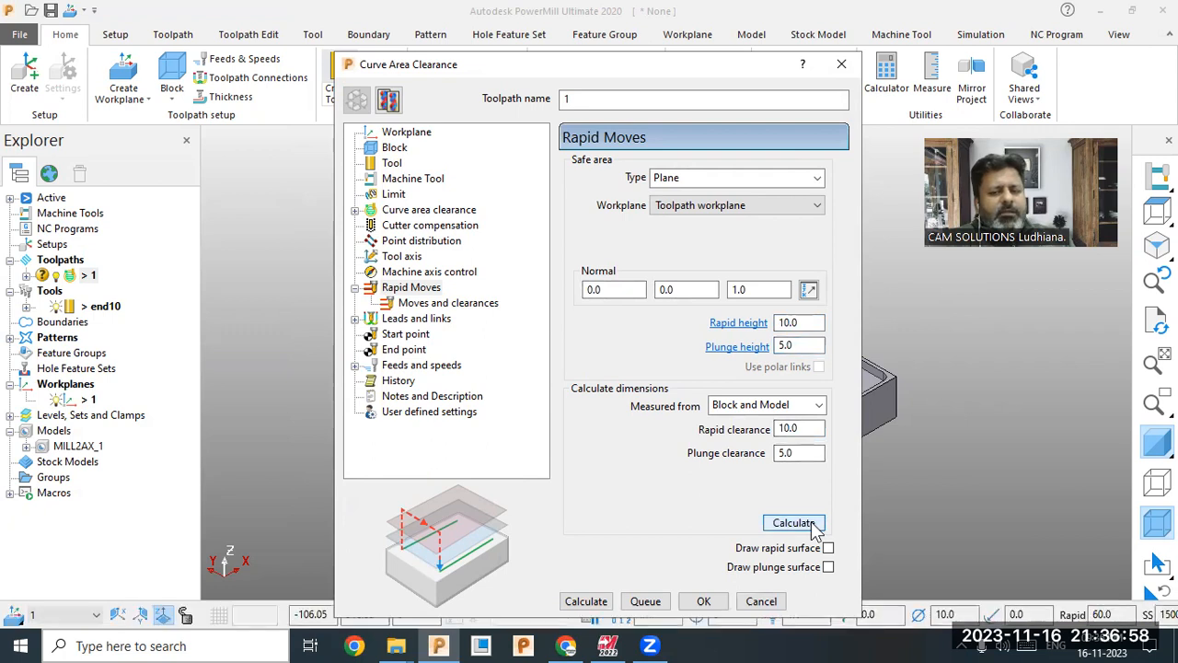
pyautogui.click(814, 524)
pyautogui.click(811, 344)
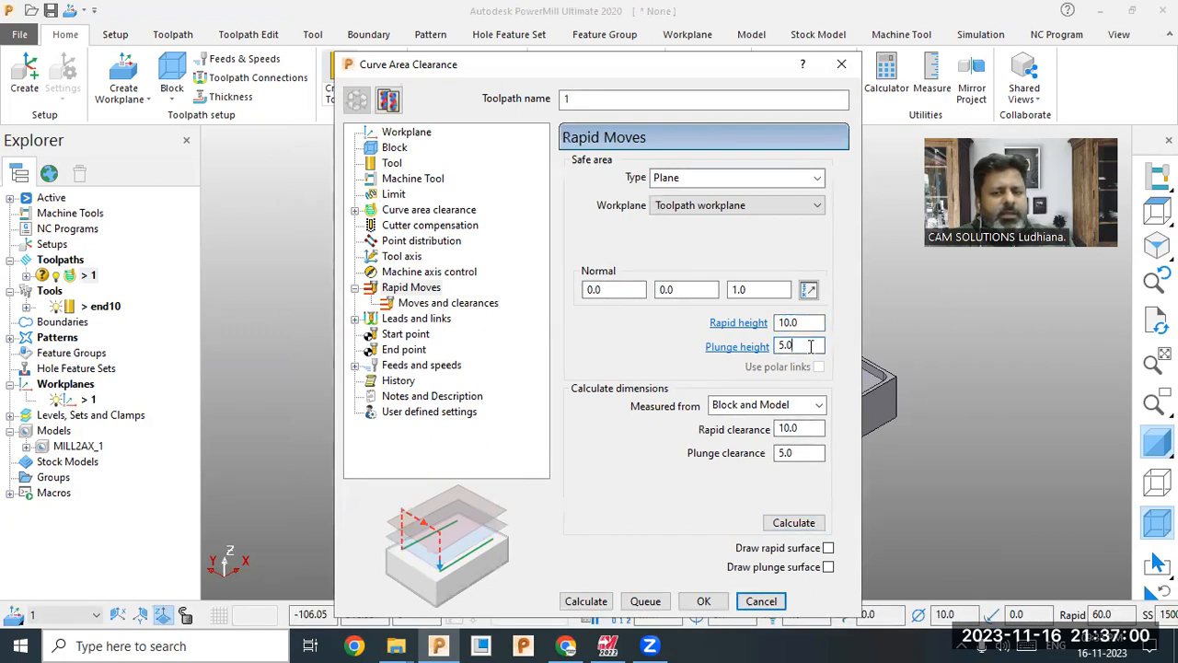
# - Recalculate the pocket toolpath with the new rapid heights, dismiss the plunge warning and close the strategy dialog
pyautogui.click(603, 601)
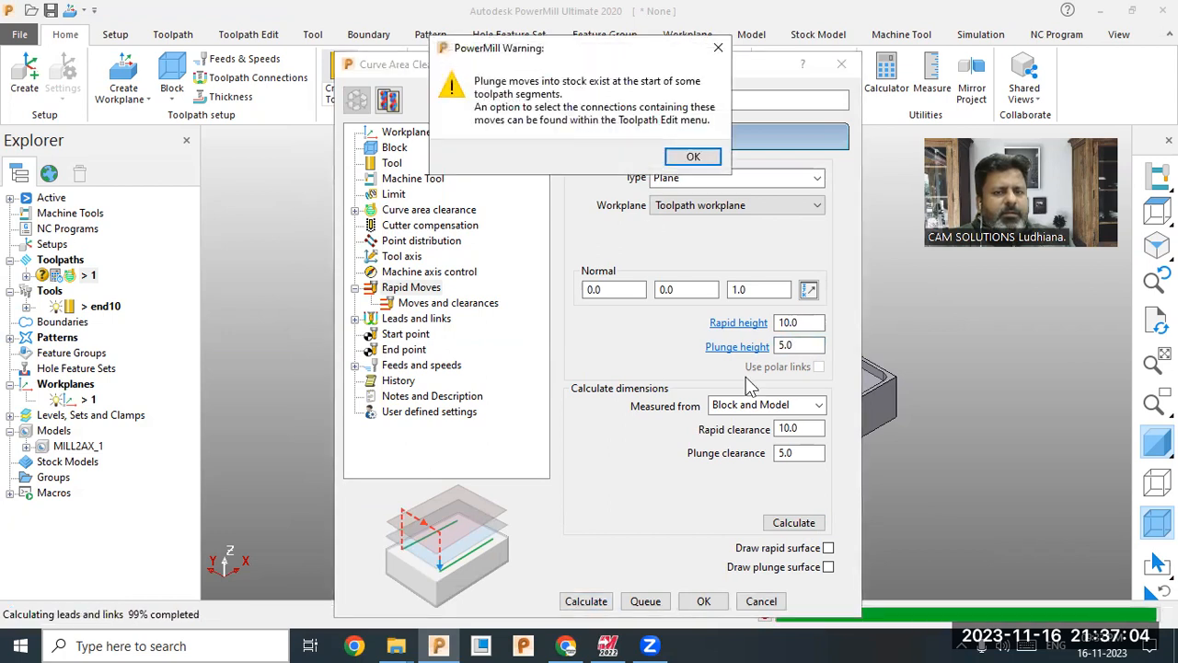
pyautogui.click(693, 157)
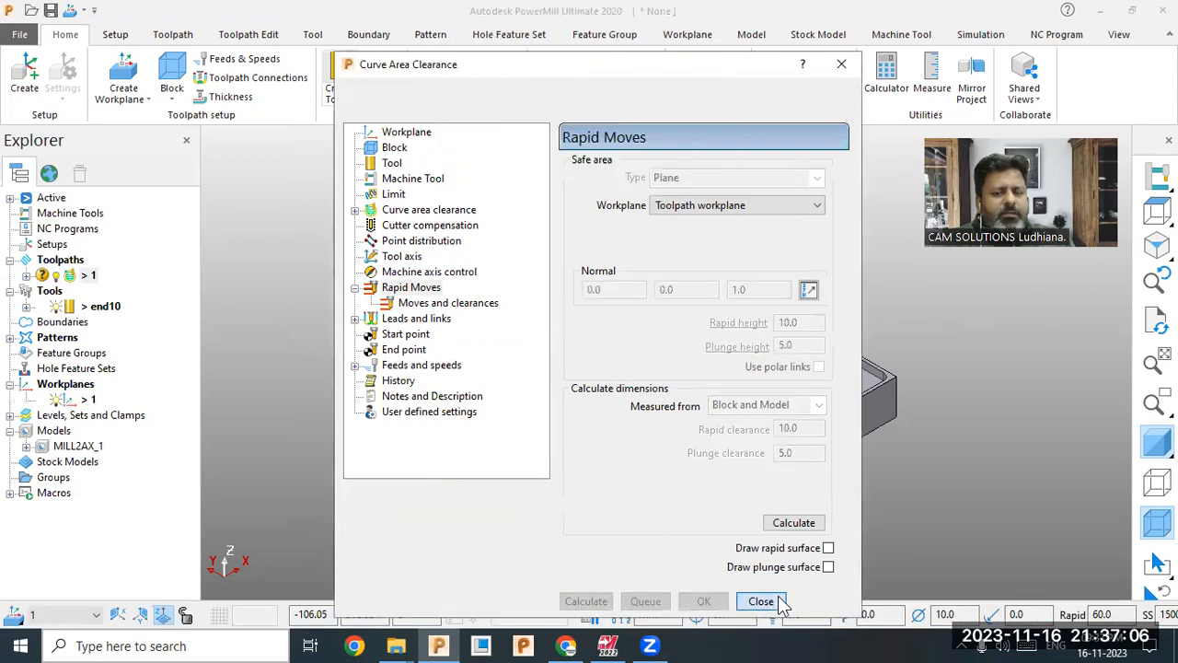
pyautogui.click(778, 600)
pyautogui.scroll(5, 559, 459)
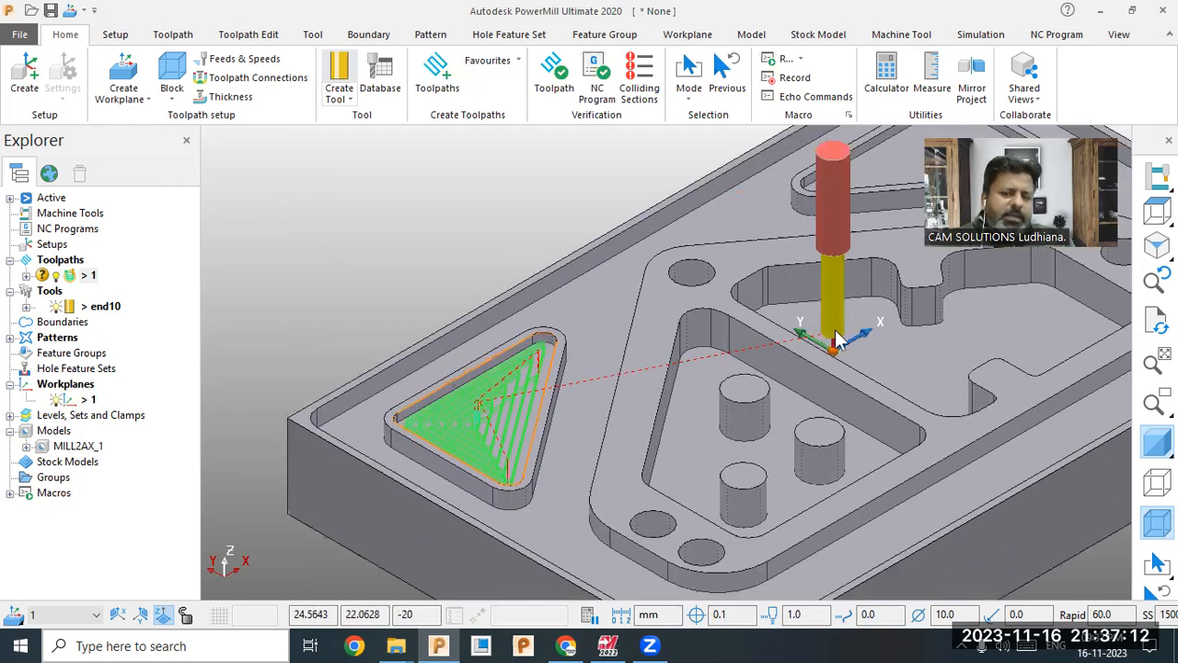
# - Reopen the pocket toolpath for editing and open its curve definition pattern 1 in the curve editor
pyautogui.rightClick(87, 275)
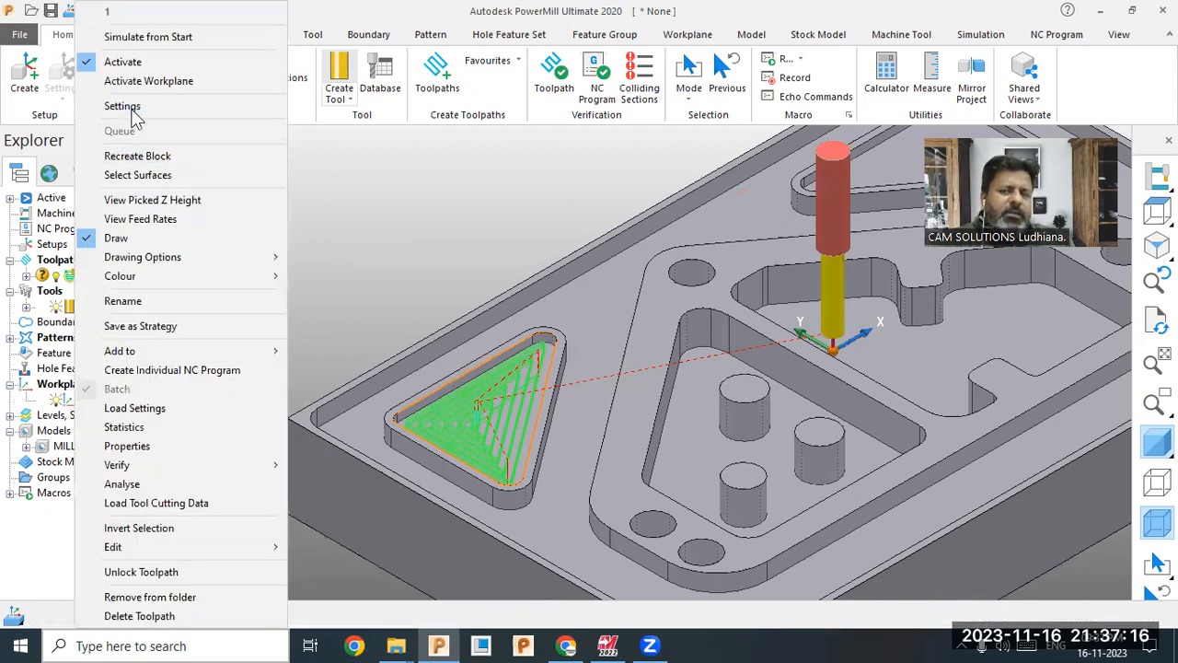
pyautogui.click(124, 107)
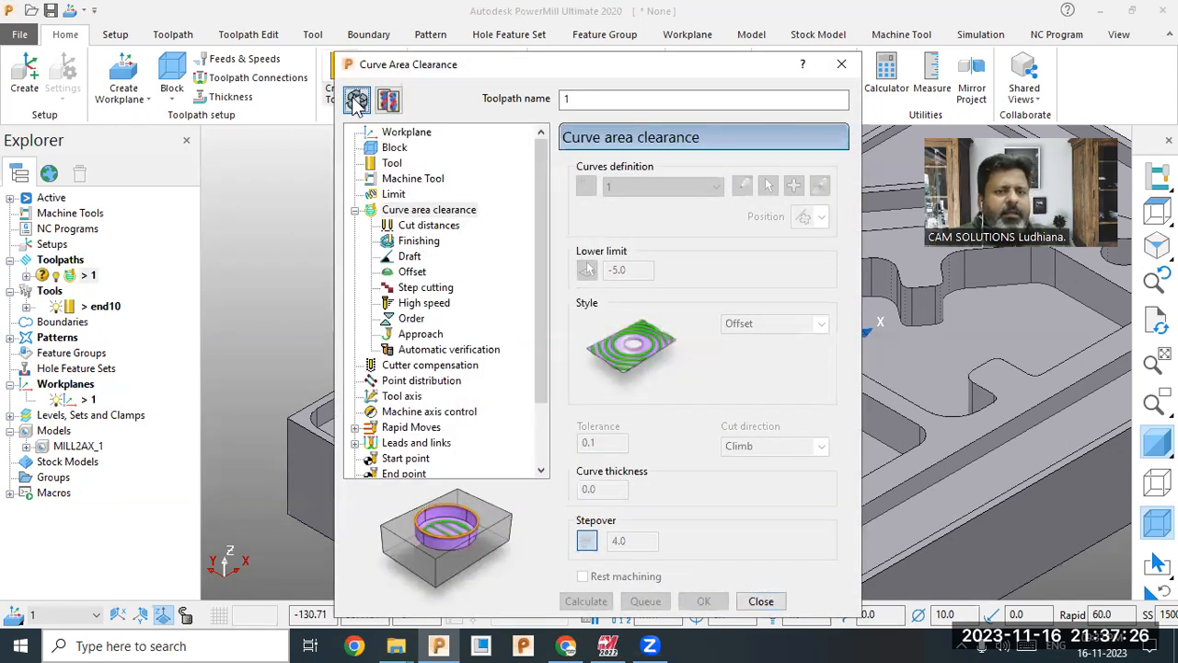
pyautogui.click(387, 98)
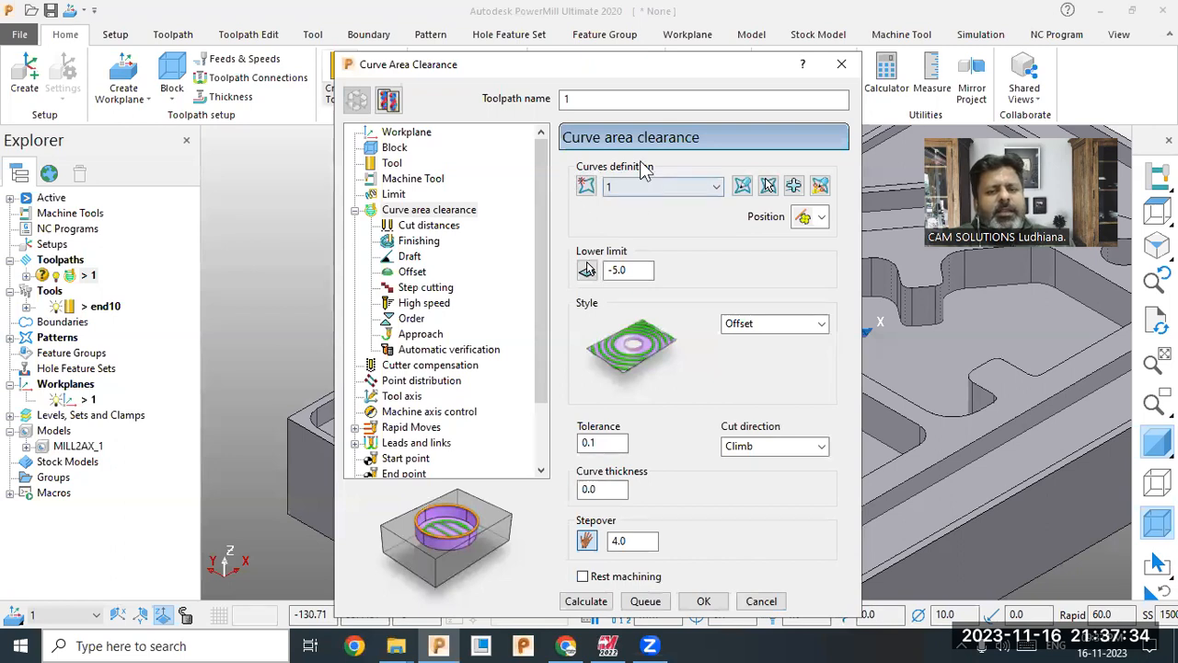
pyautogui.click(742, 187)
# - Create a composite curve around the whole upper edge of the irregular stepped pocket and accept it as the toolpath's curve definition
pyautogui.click(173, 92)
pyautogui.click(206, 176)
pyautogui.scroll(-2, 833, 276)
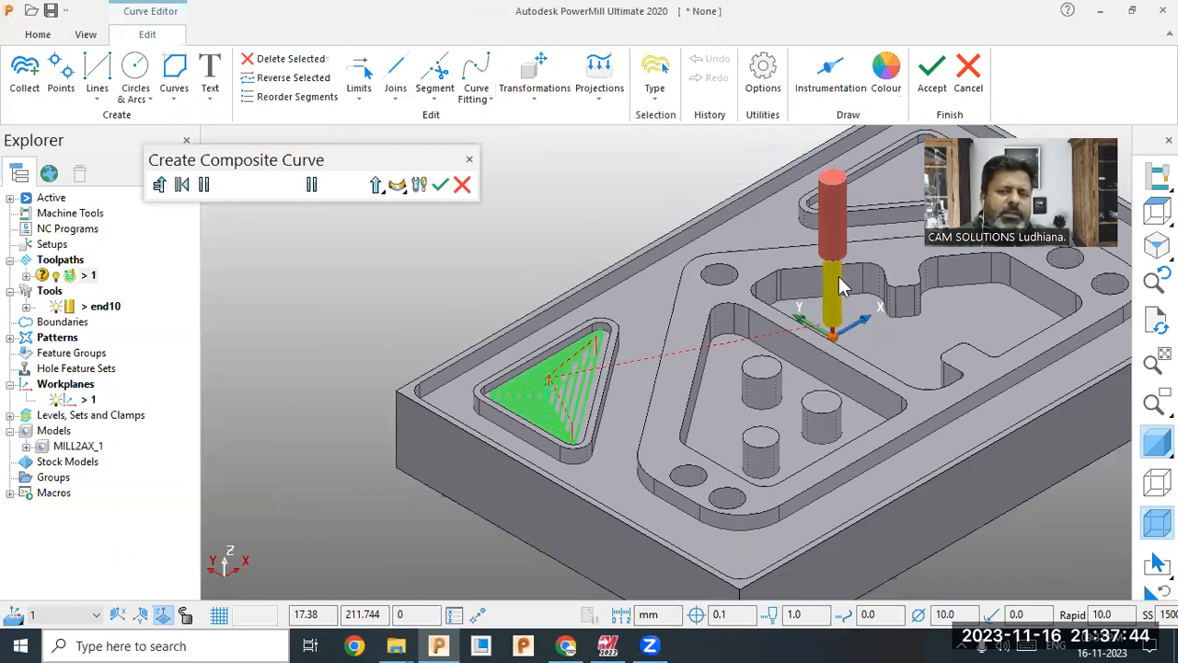
pyautogui.scroll(1, 840, 254)
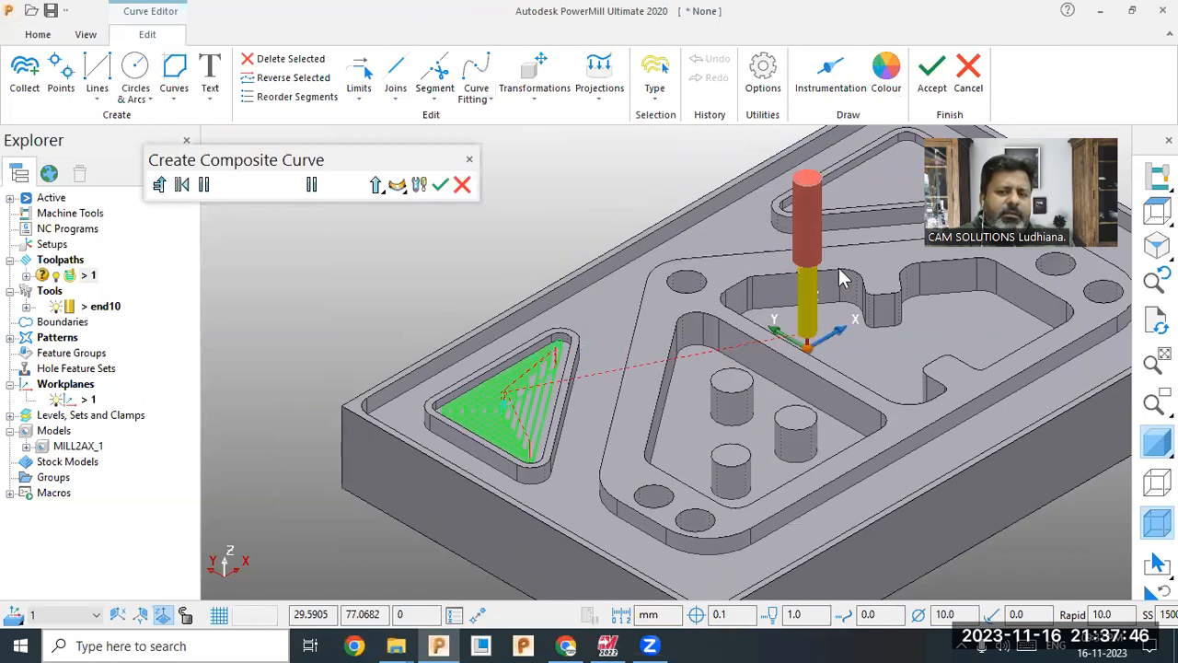
pyautogui.scroll(2, 839, 267)
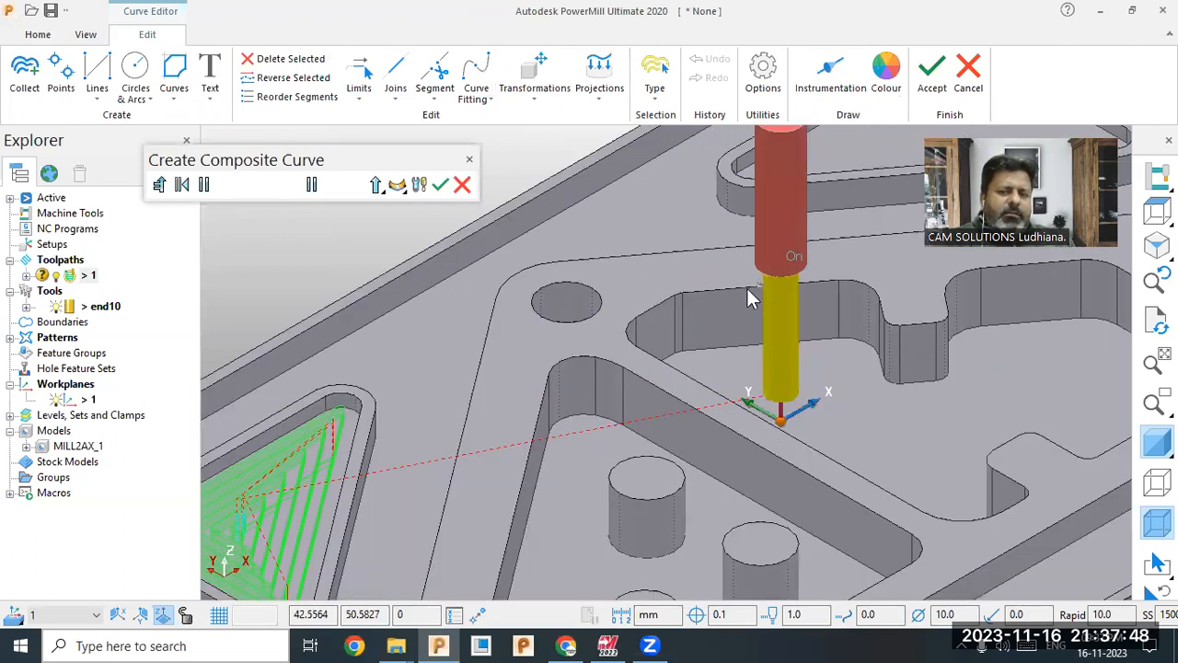
pyautogui.click(749, 291)
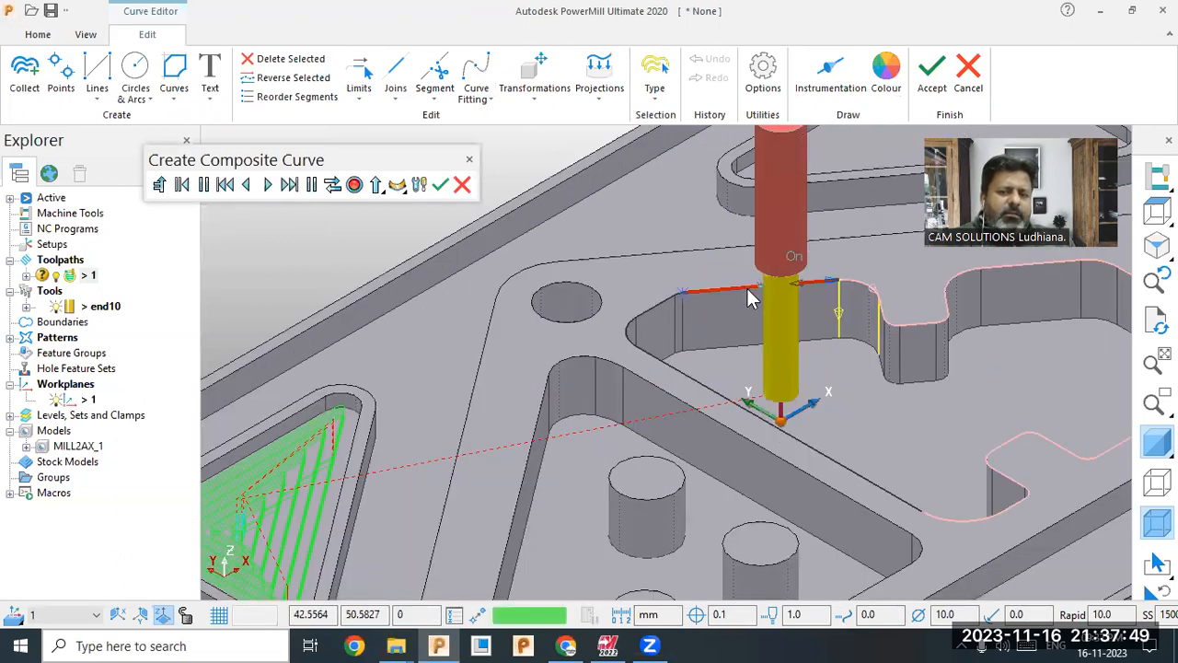
pyautogui.click(289, 189)
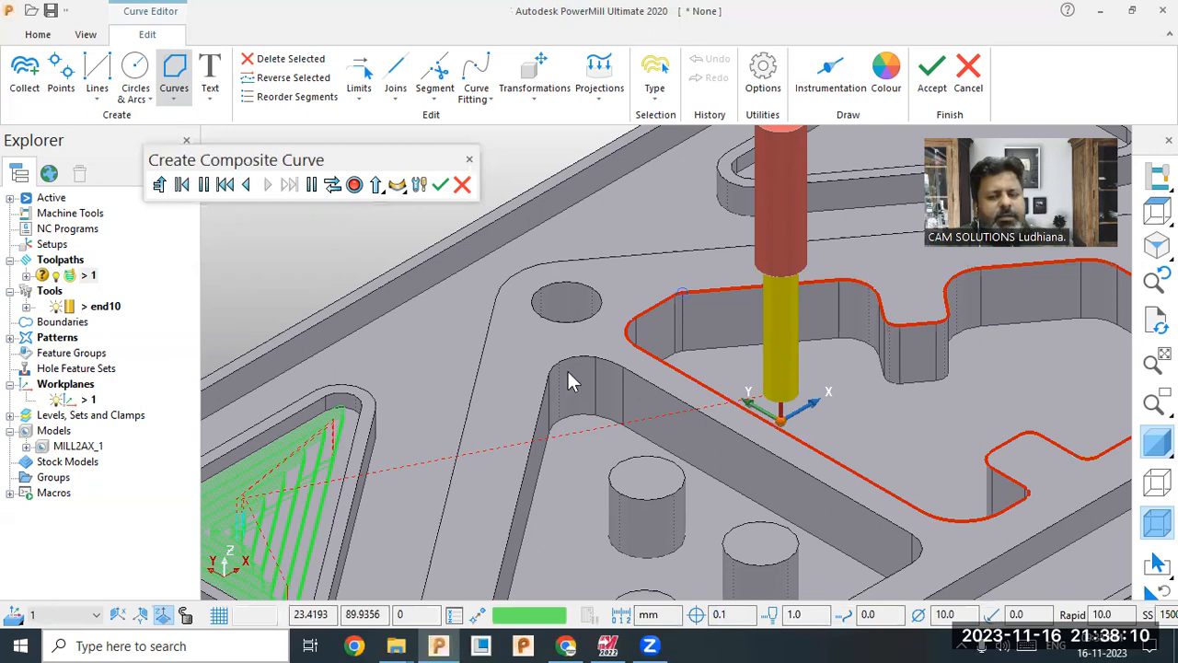
pyautogui.scroll(-5, 568, 373)
pyautogui.scroll(3, 568, 373)
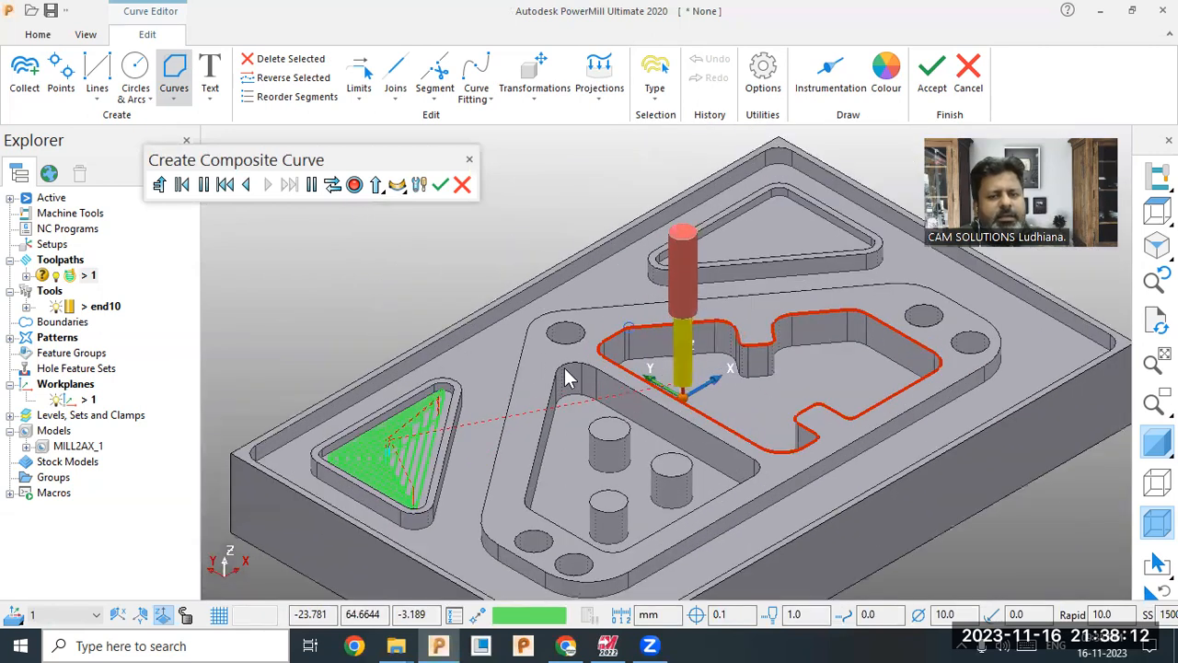
pyautogui.click(441, 185)
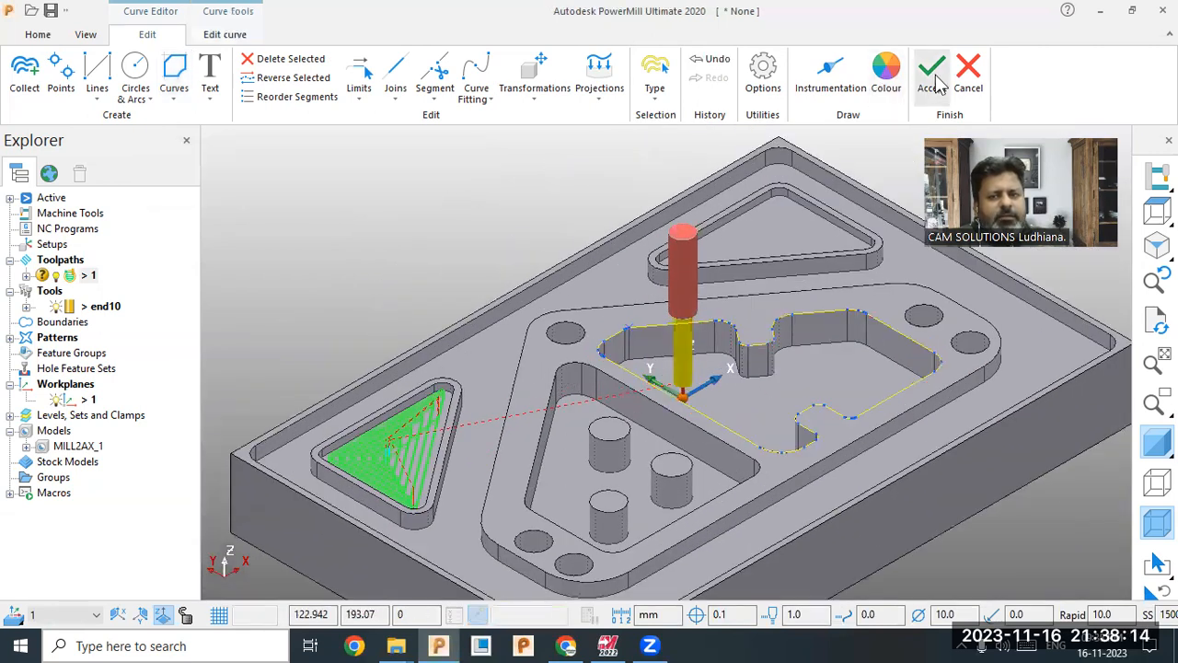
pyautogui.click(931, 74)
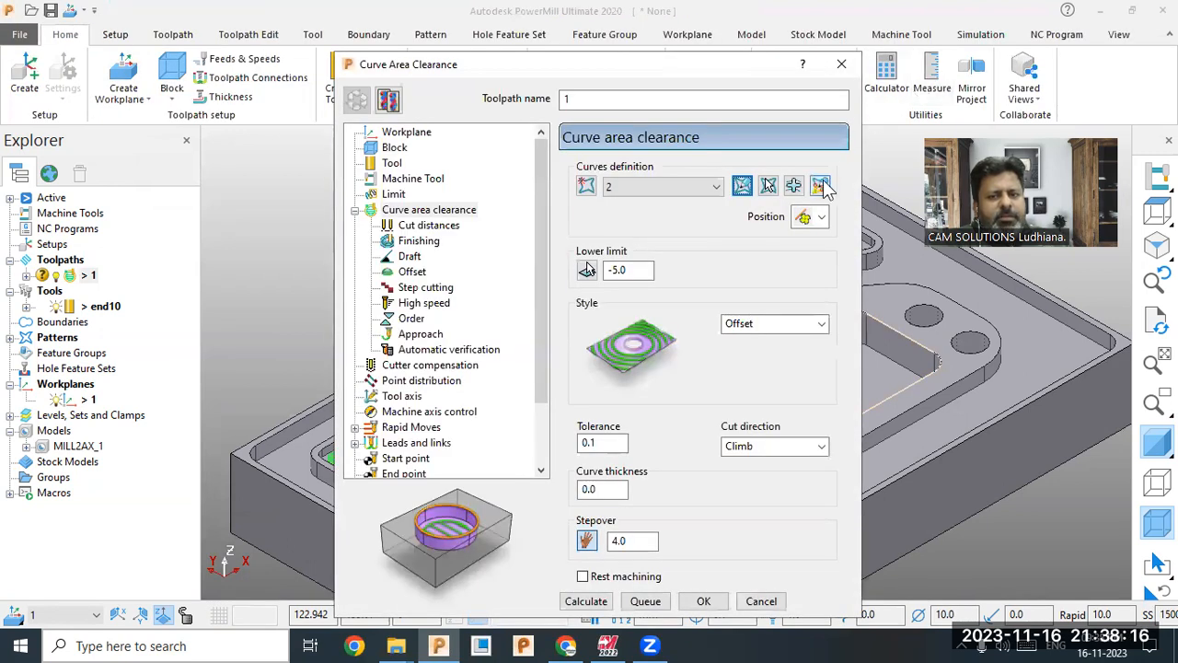
# - Mark all of the new curve's machining sections, flip the machining side to the inside of the pocket and accept
pyautogui.click(821, 185)
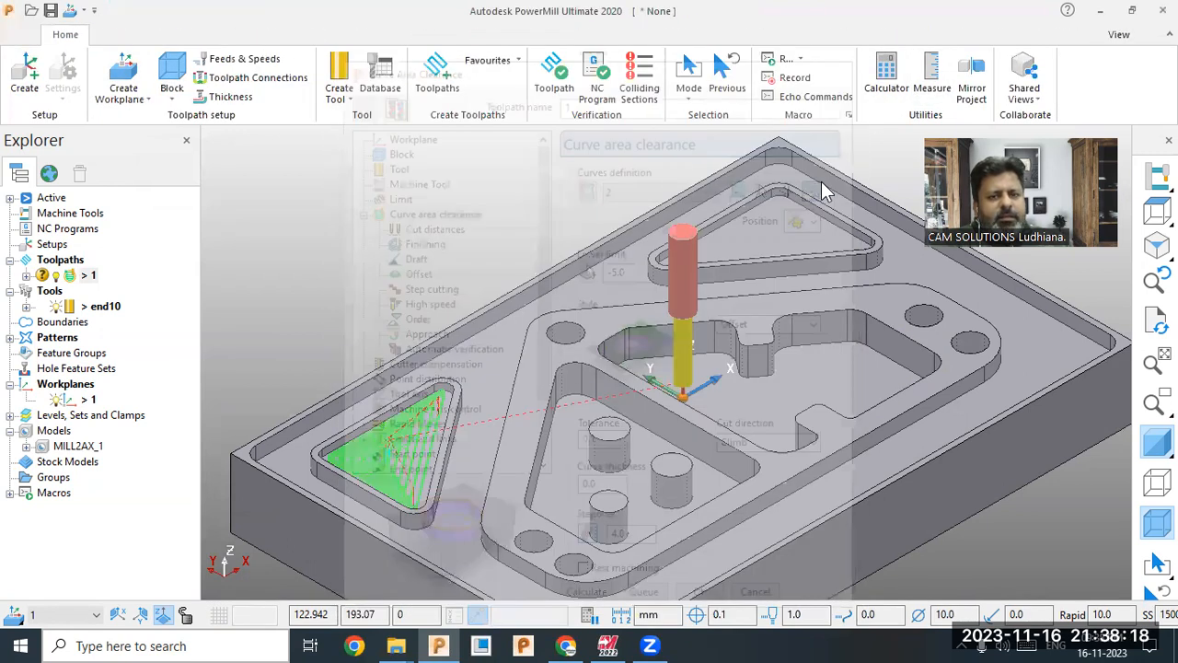
pyautogui.click(23, 78)
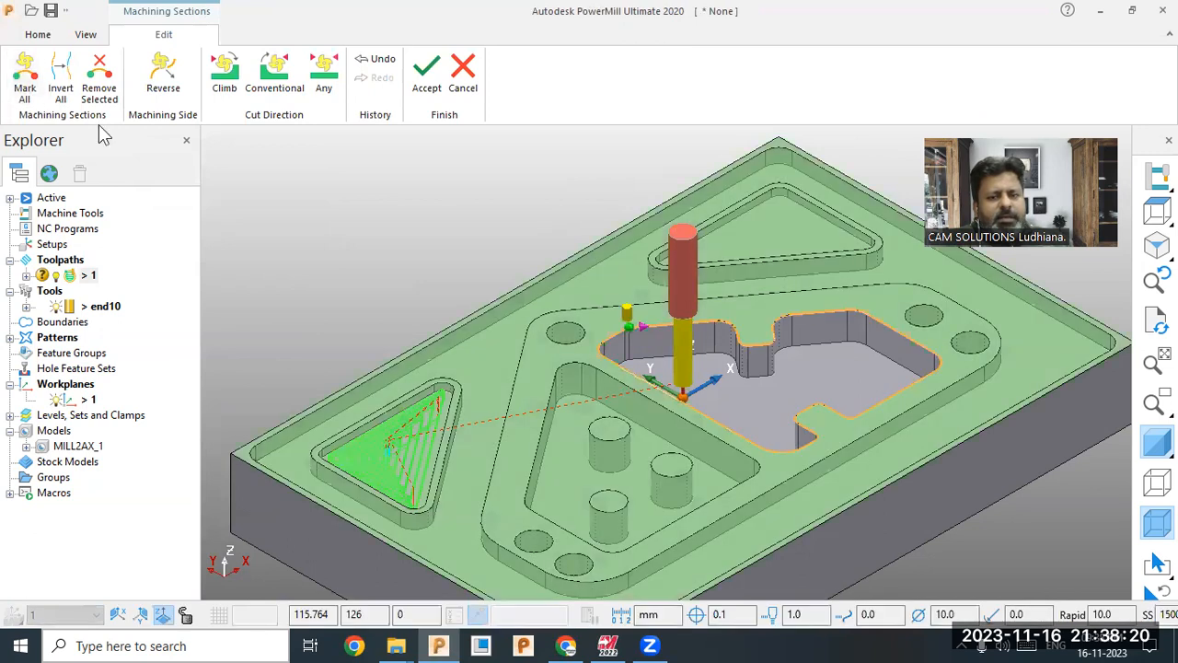
pyautogui.click(627, 321)
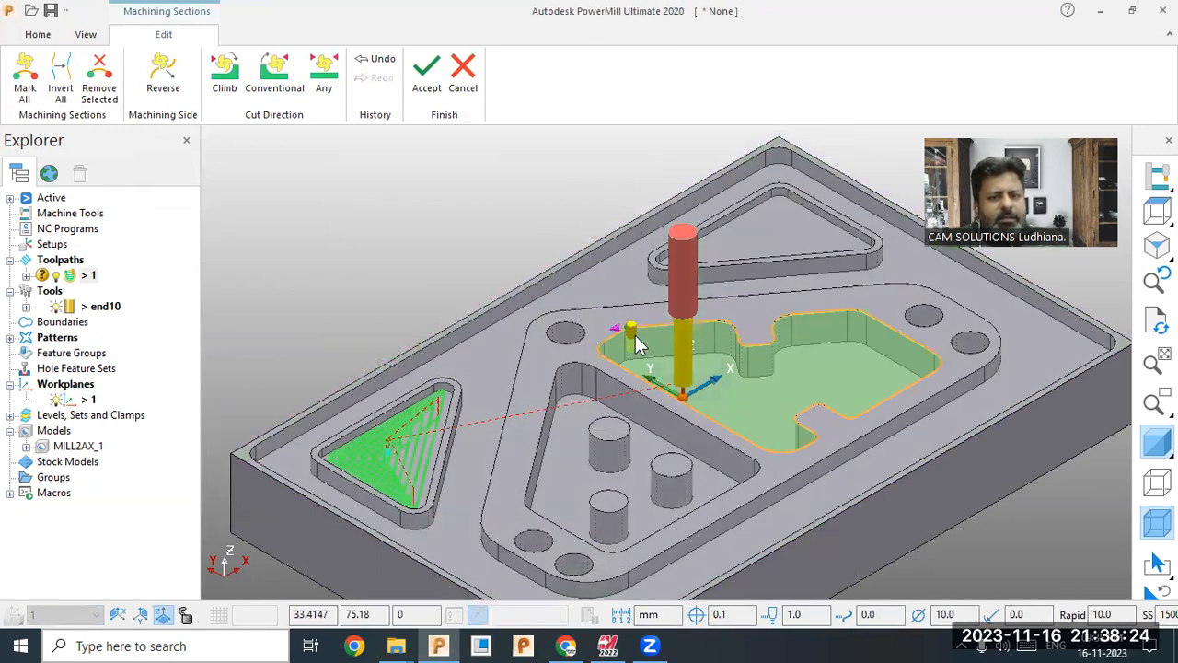
pyautogui.click(428, 97)
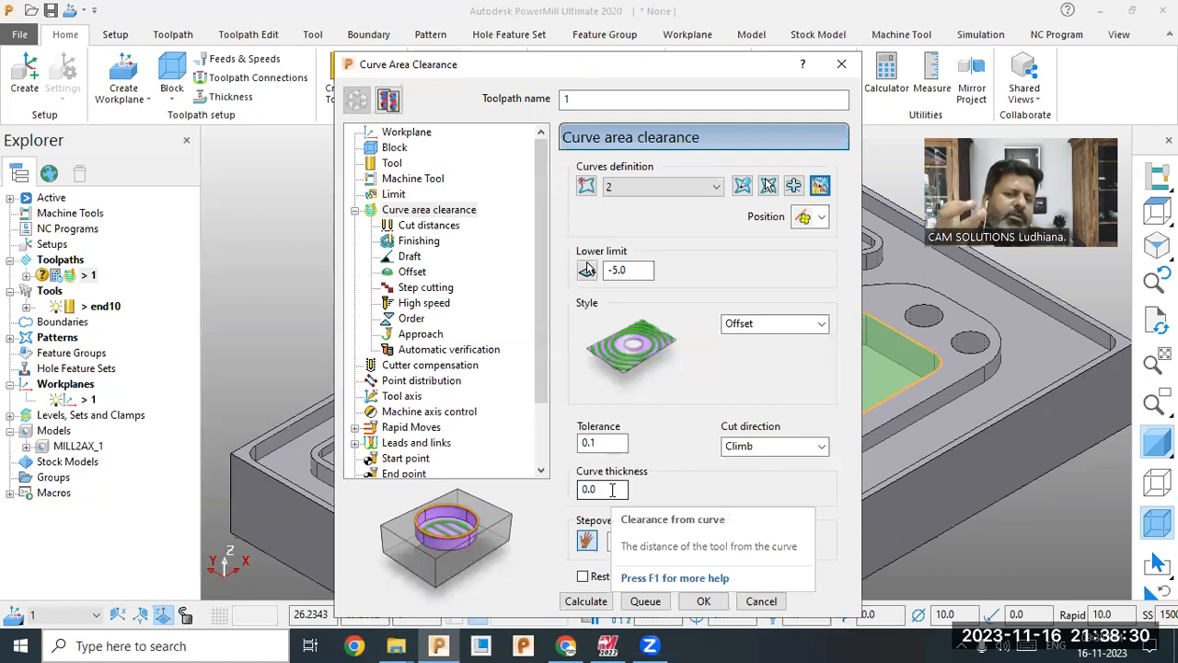
# - Review the stepover and cut distances, calculate the irregular pocket's toolpath and close the strategy dialog
pyautogui.doubleClick(648, 540)
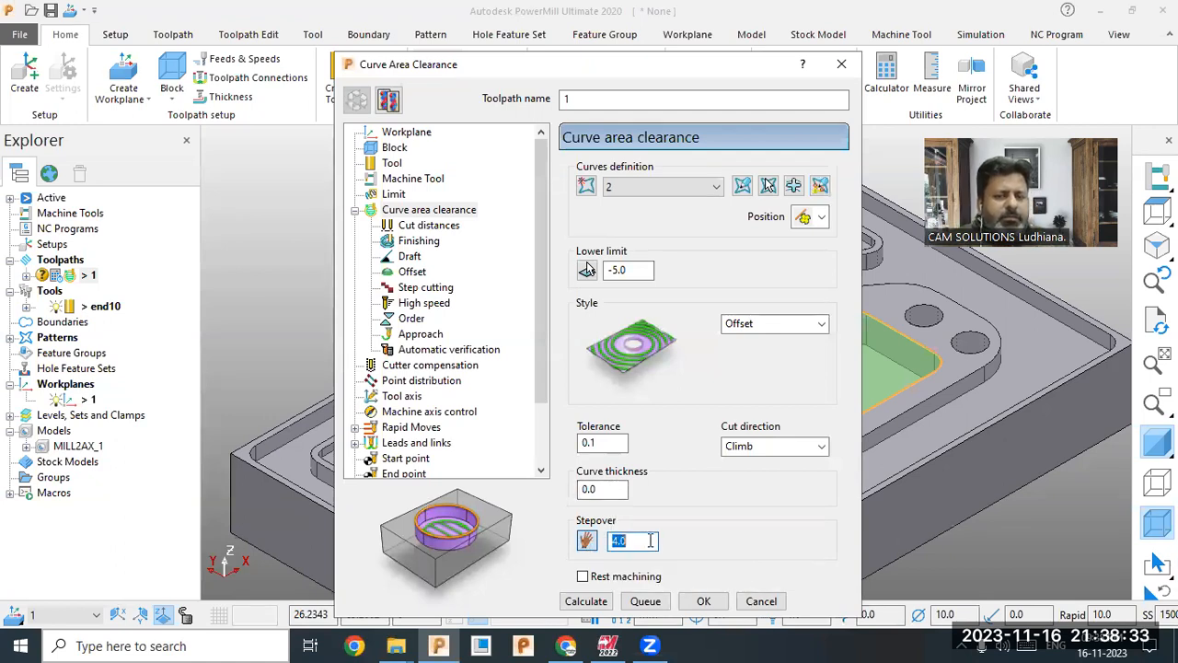
pyautogui.click(438, 211)
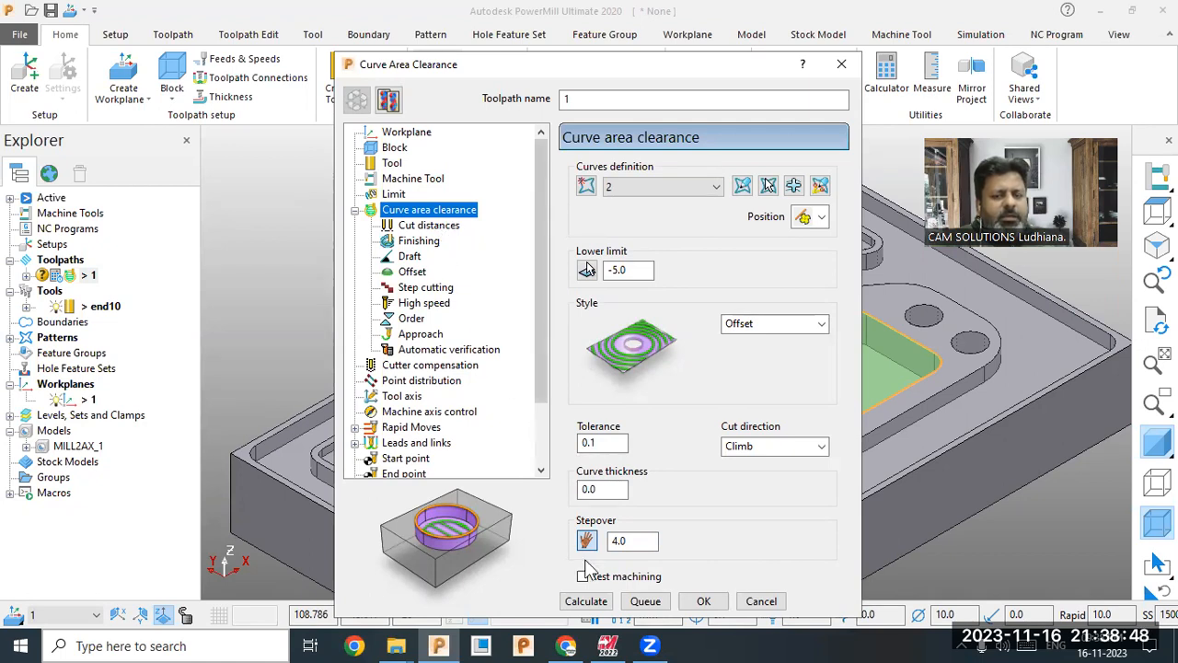
pyautogui.click(436, 231)
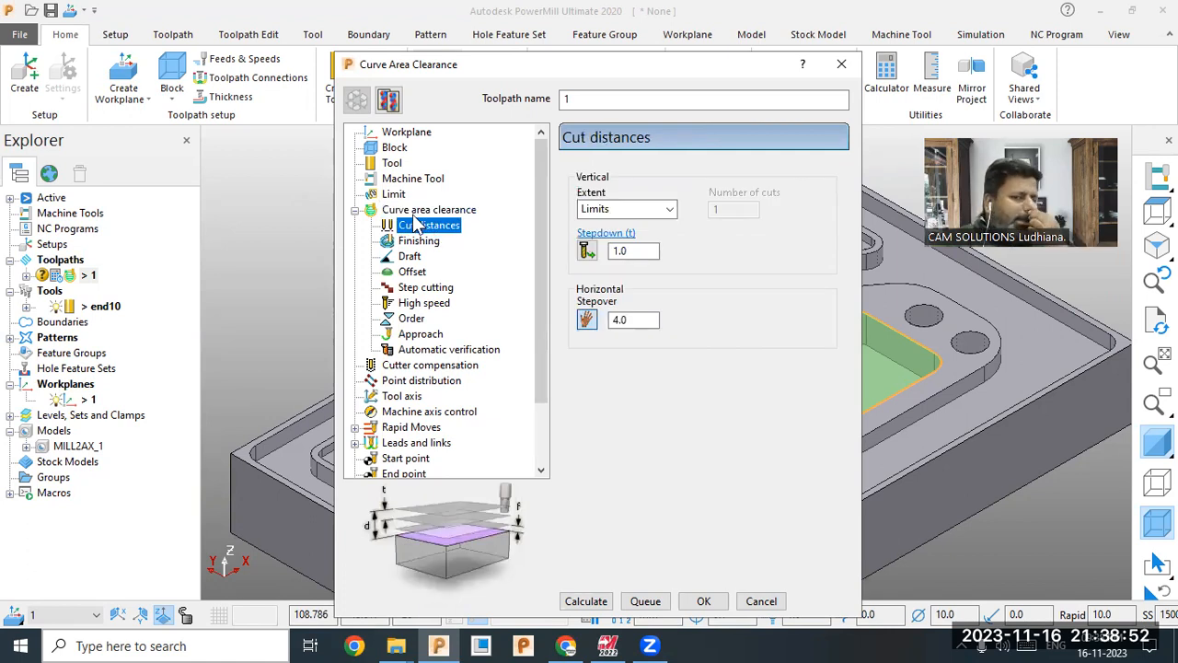
pyautogui.click(415, 215)
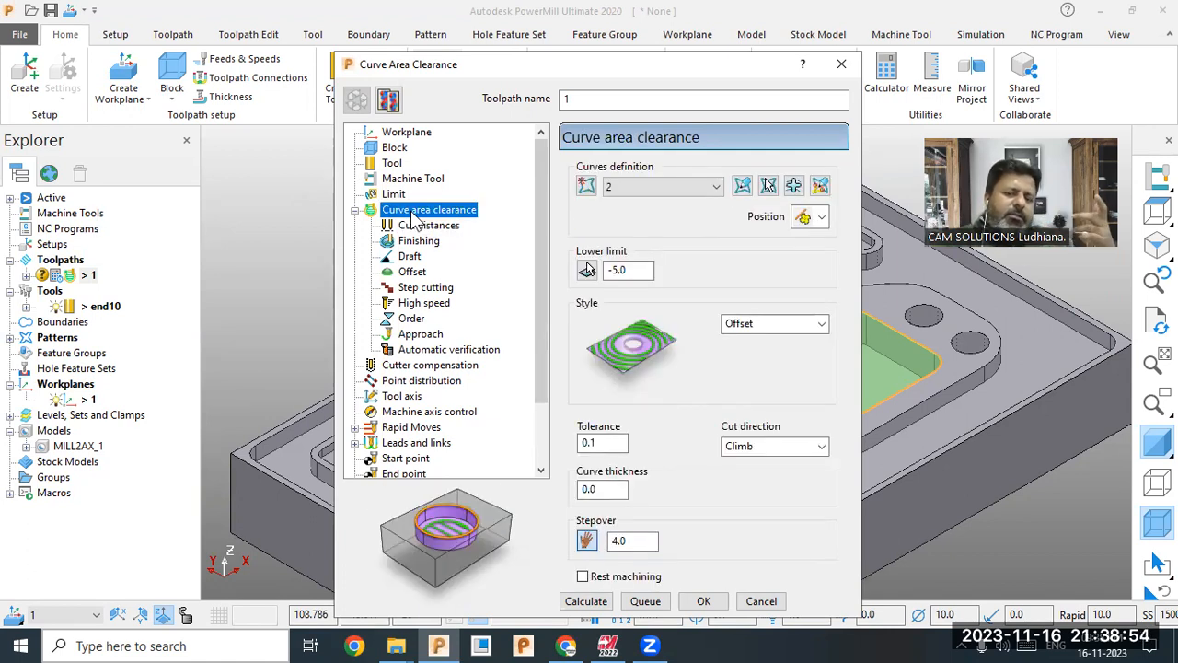
pyautogui.click(611, 603)
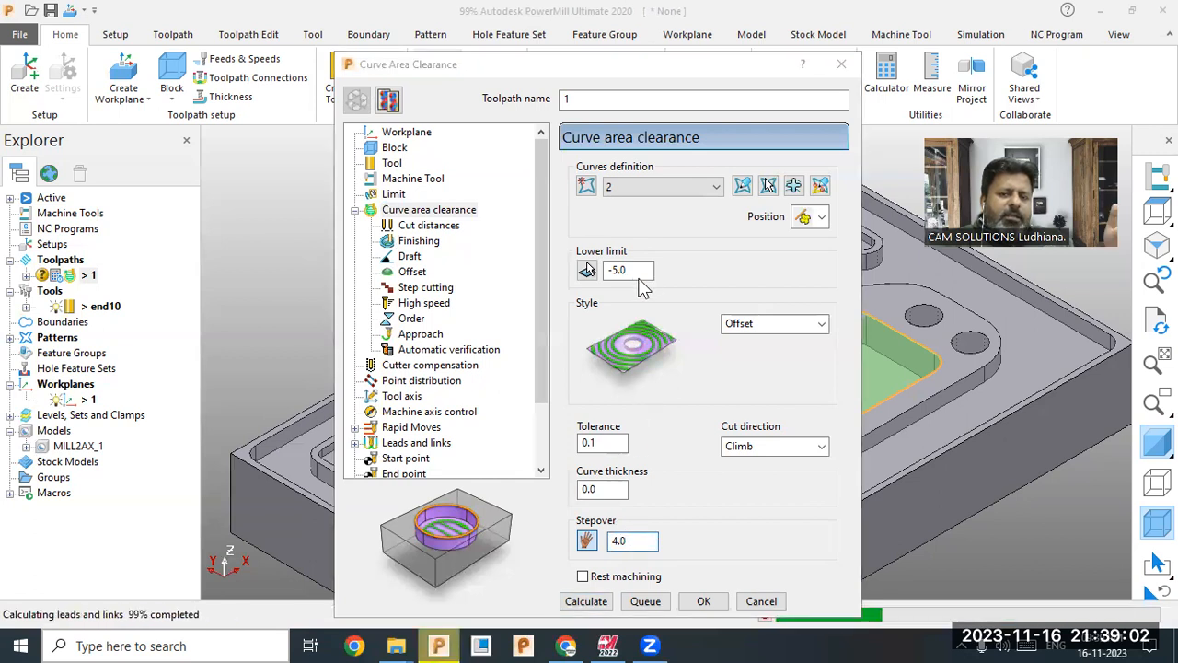
pyautogui.click(753, 334)
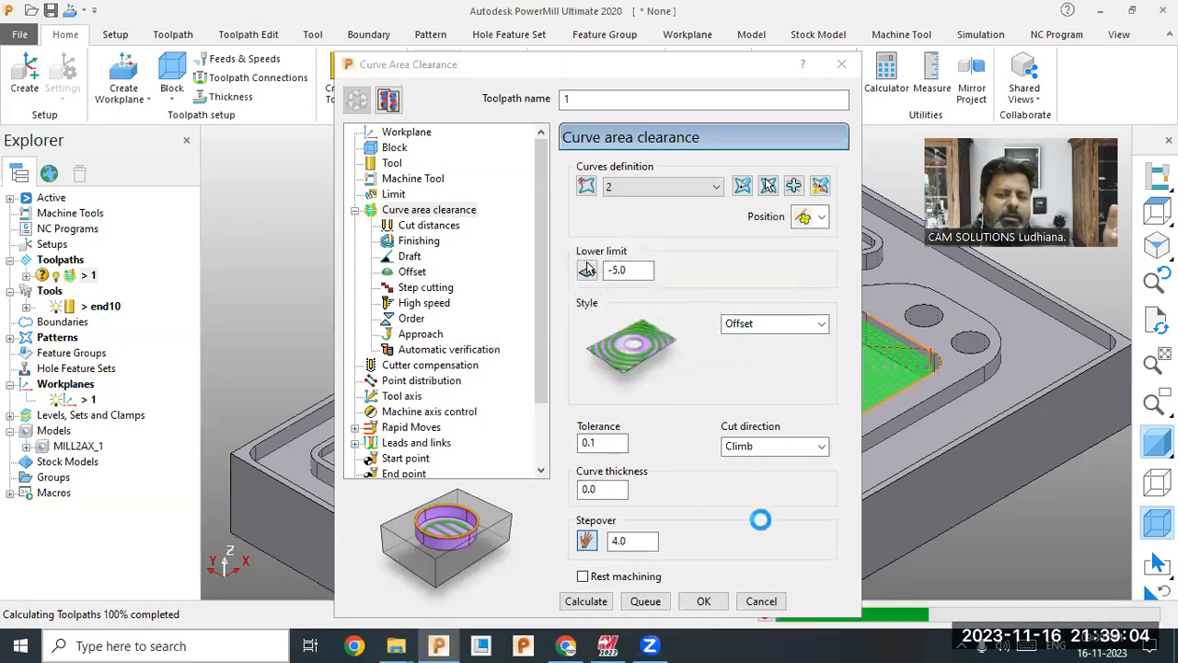
pyautogui.click(760, 603)
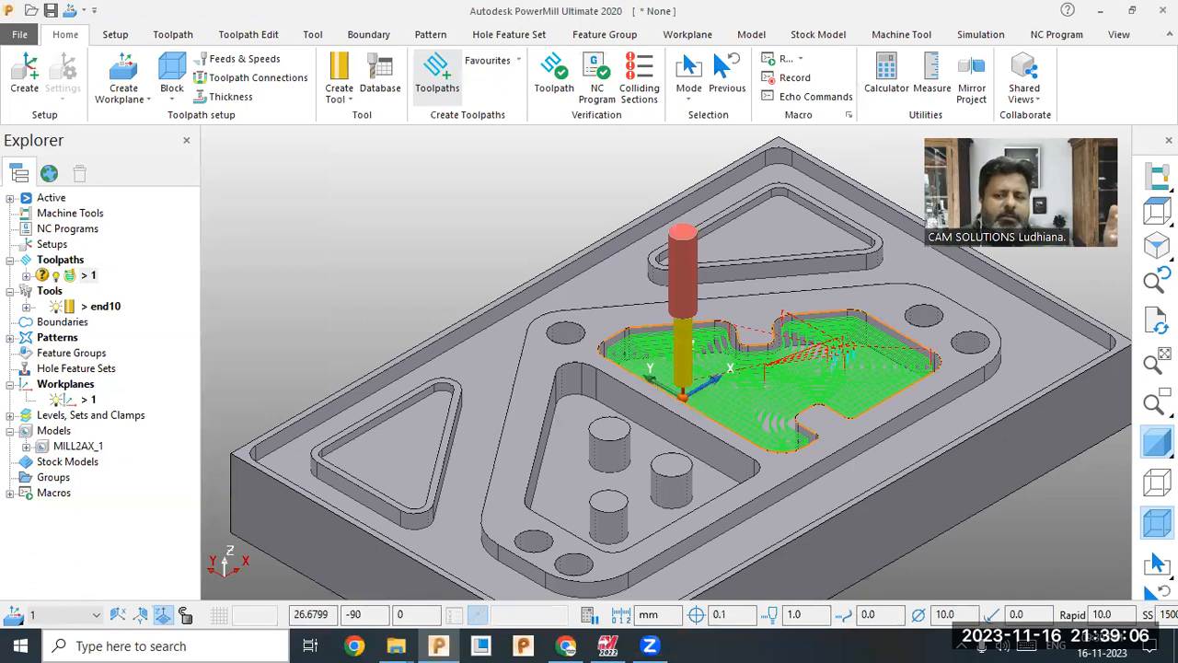
pyautogui.click(1147, 443)
pyautogui.click(1147, 443)
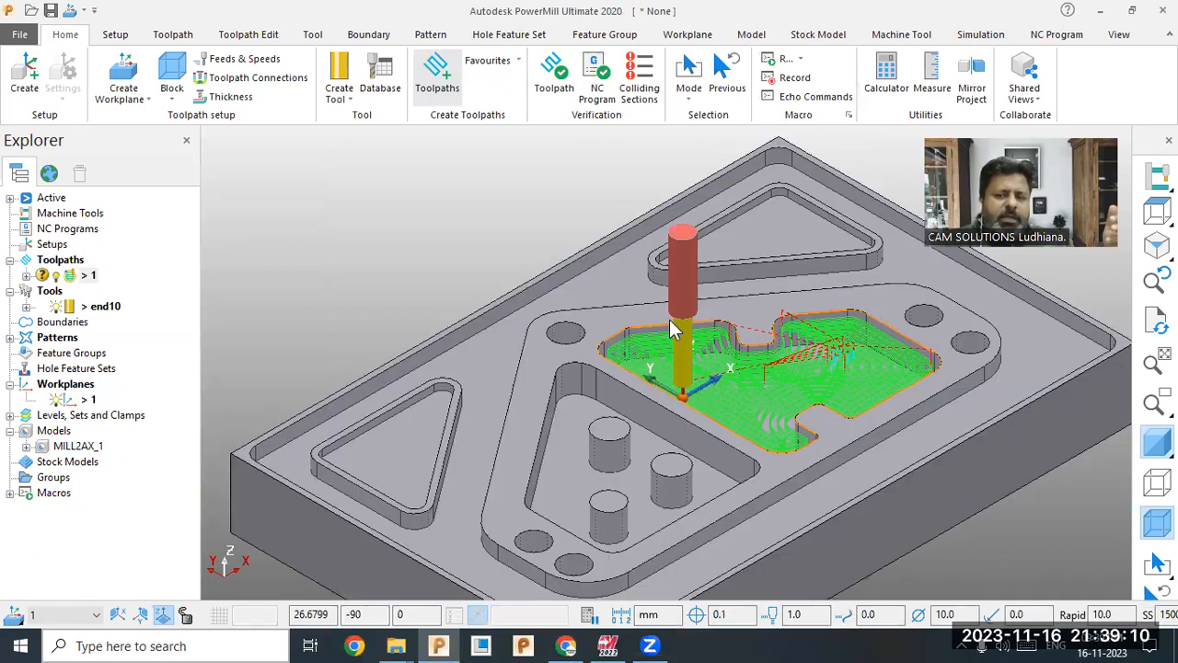
# - Reopen the irregular pocket's toolpath for editing and pick its lower limit from the pocket floor, giving -20.0
pyautogui.scroll(3, 670, 320)
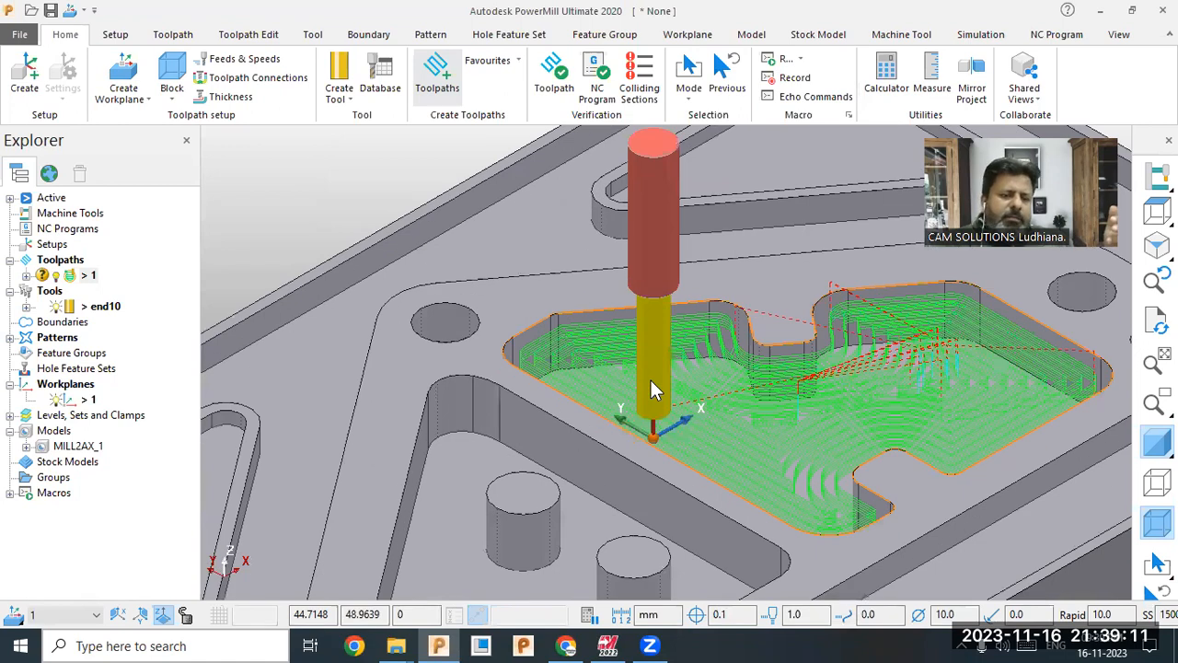
pyautogui.rightClick(71, 275)
pyautogui.click(116, 106)
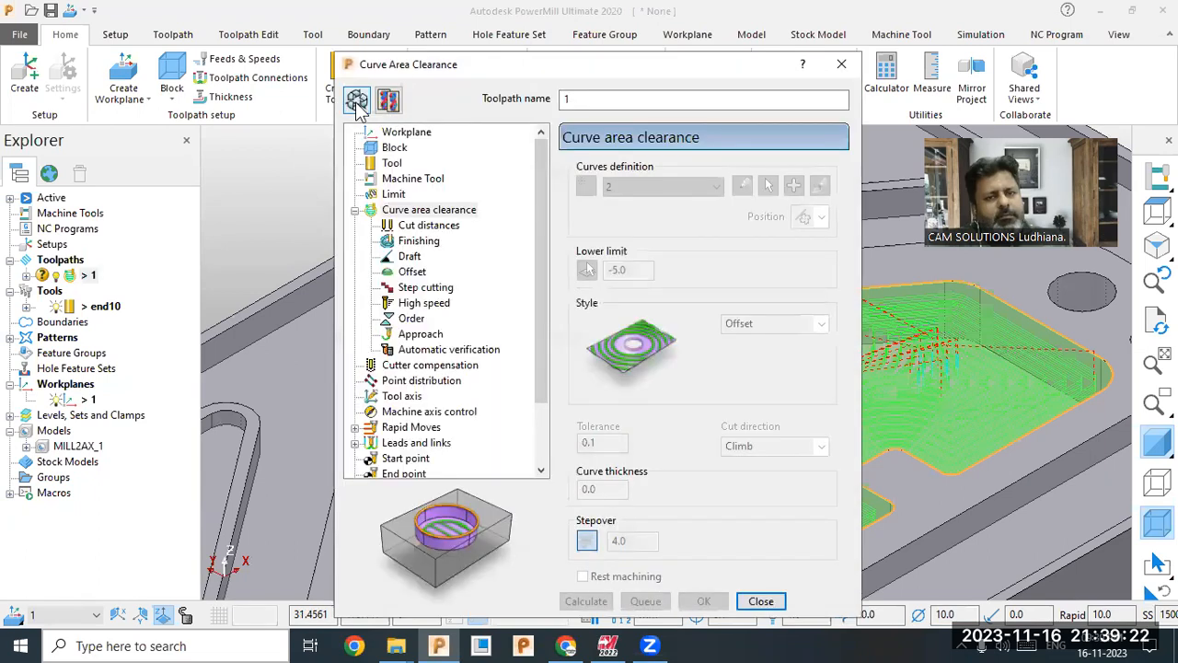
pyautogui.click(357, 103)
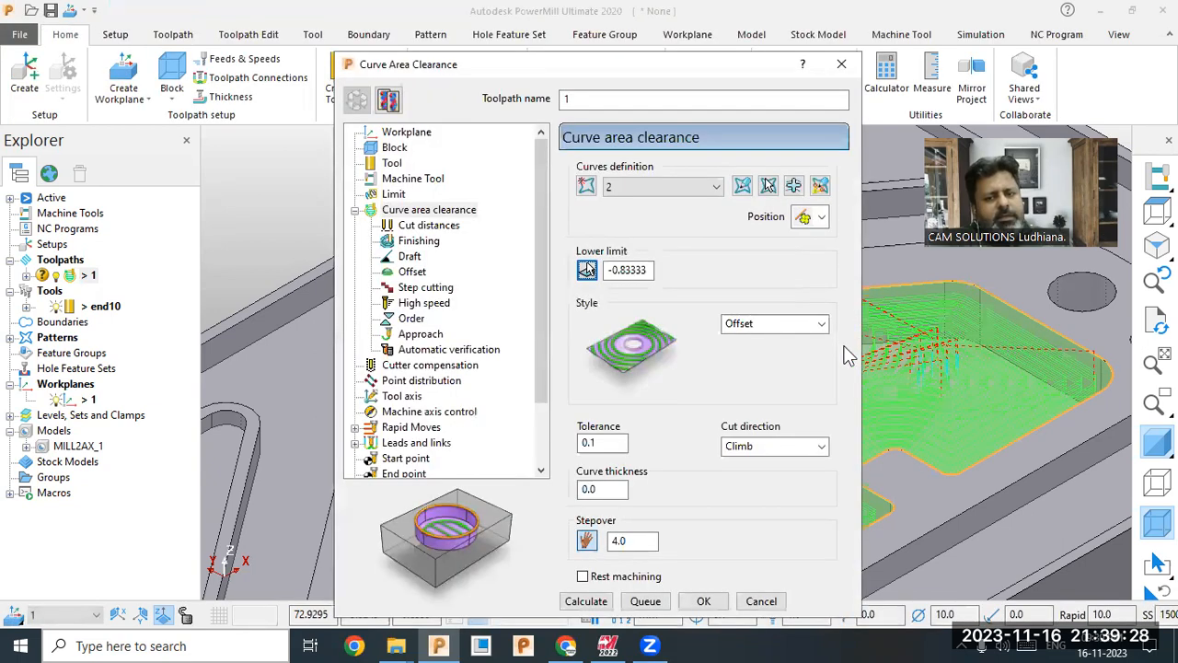
pyautogui.click(587, 269)
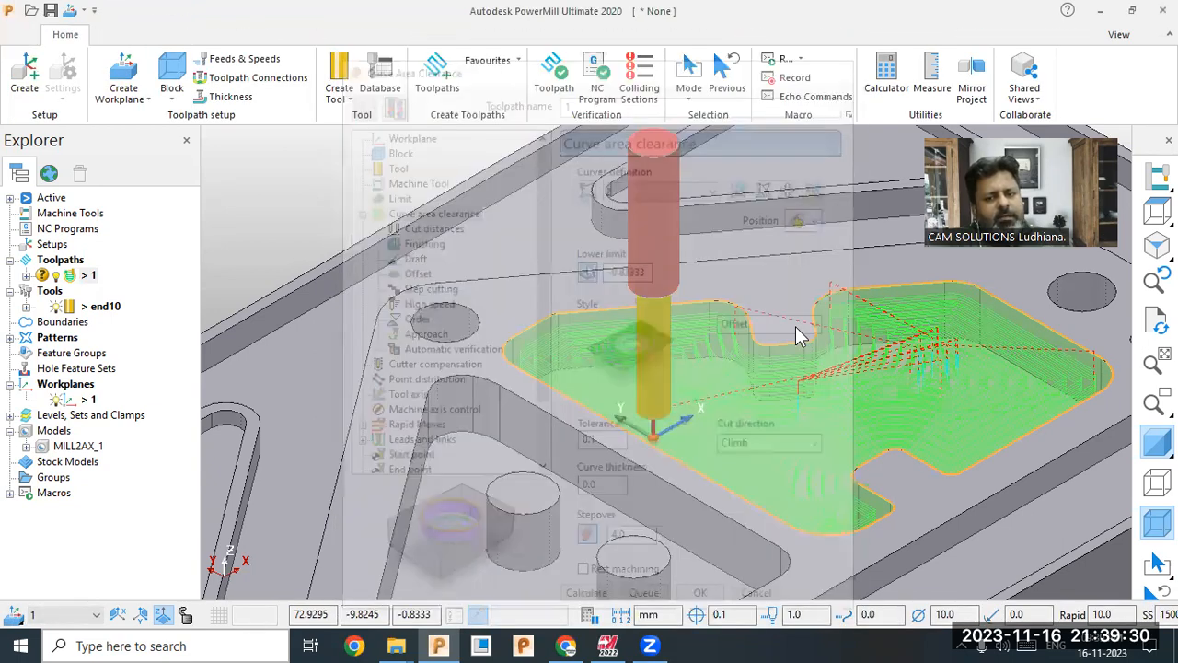
pyautogui.scroll(2, 796, 326)
pyautogui.scroll(2, 866, 345)
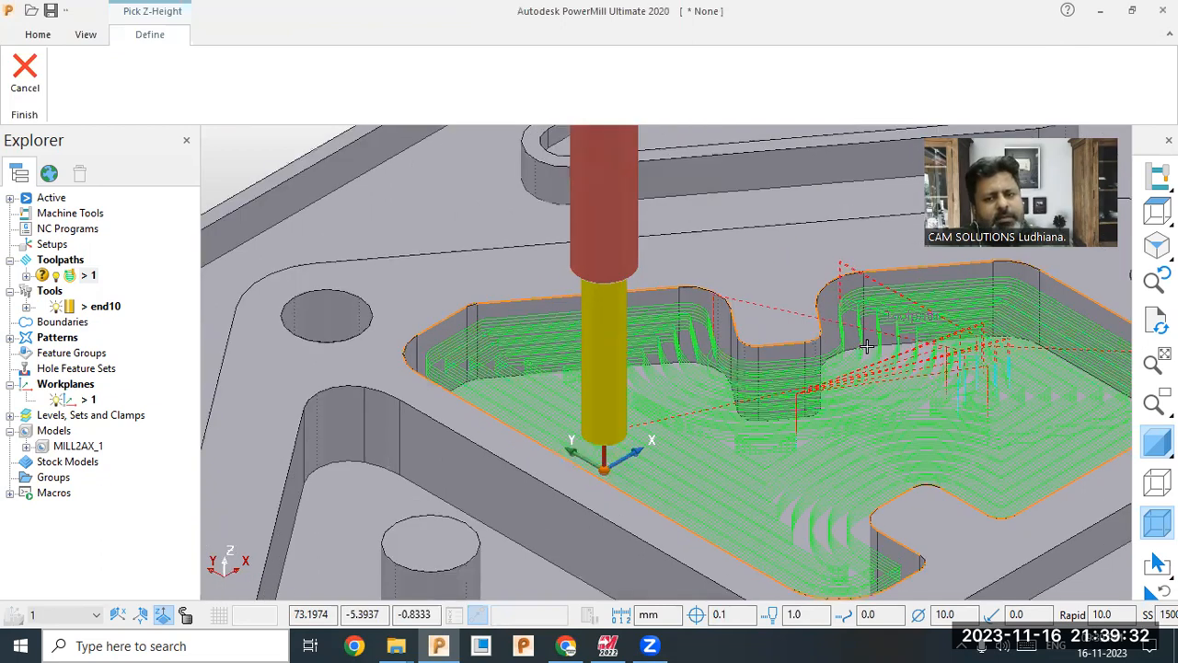
pyautogui.scroll(3, 867, 345)
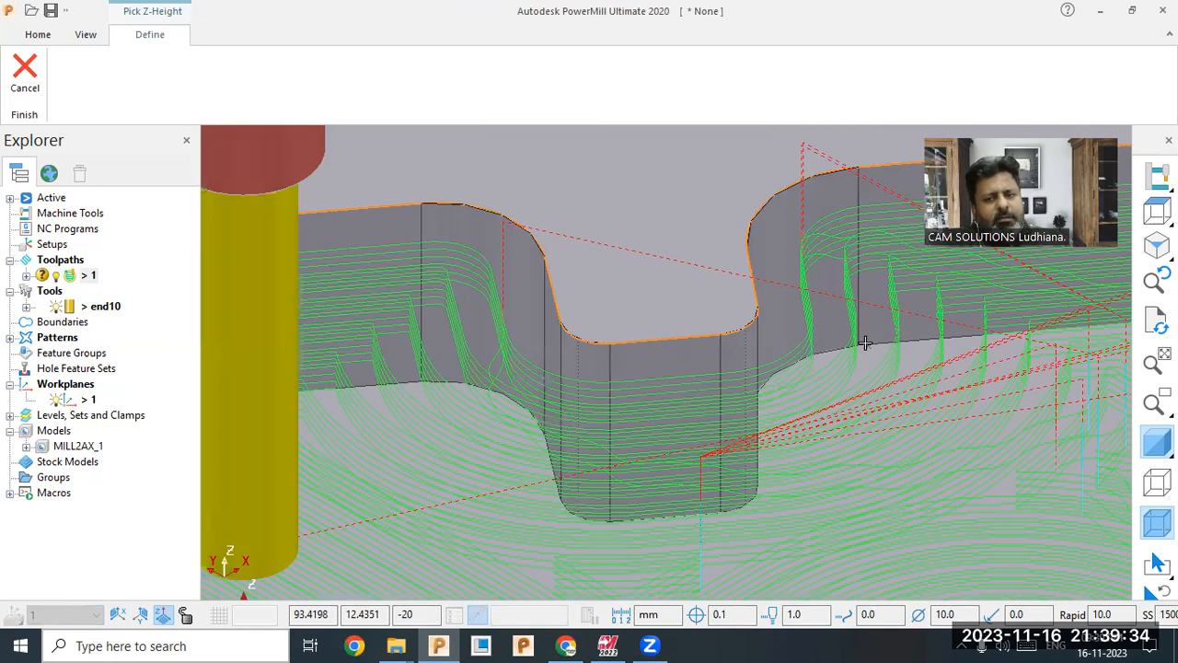
pyautogui.click(864, 344)
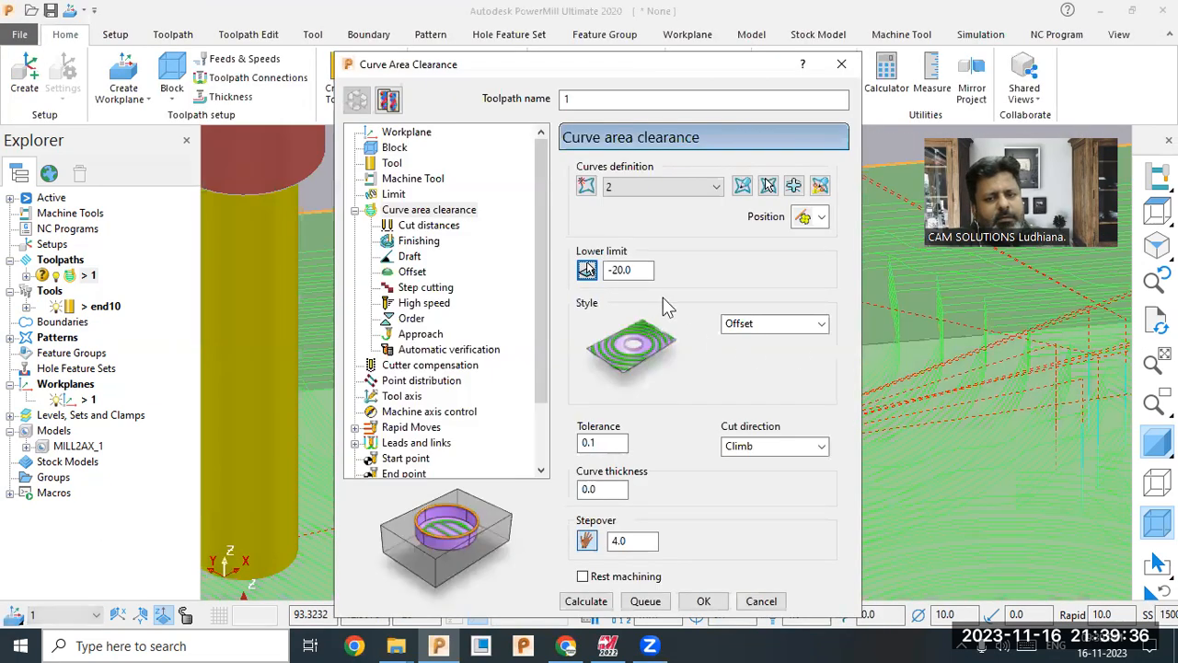
# - Recalculate the irregular pocket's toolpath to the new lower limit, dismiss the plunge warning and close the dialog
pyautogui.click(587, 603)
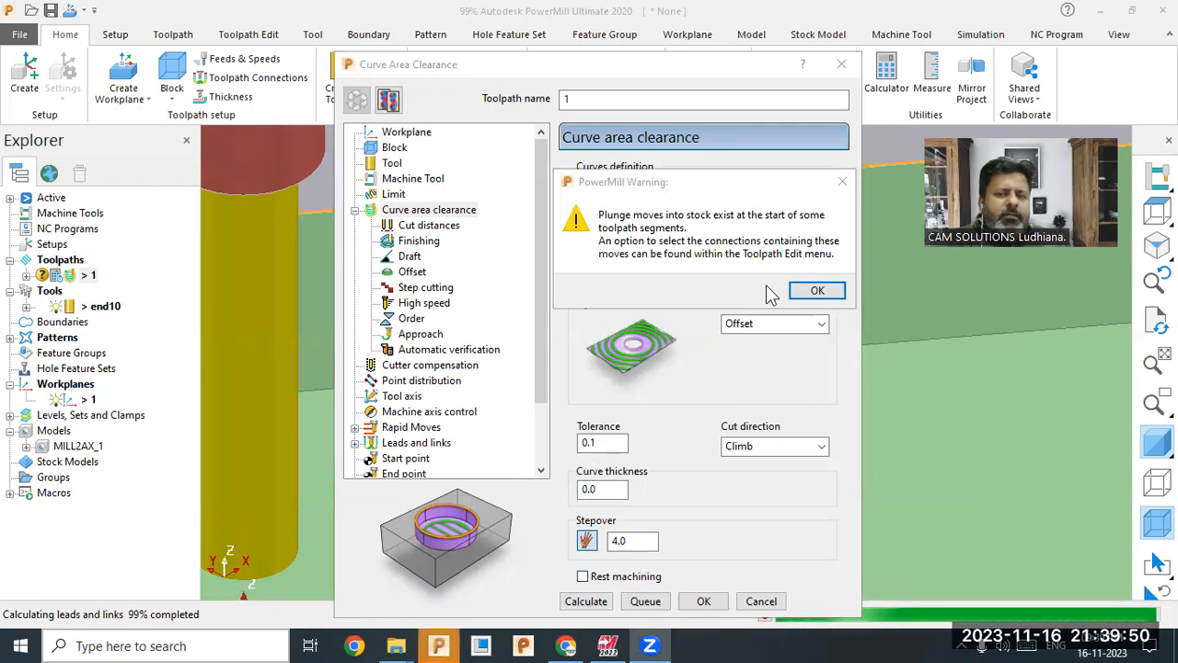
pyautogui.click(818, 291)
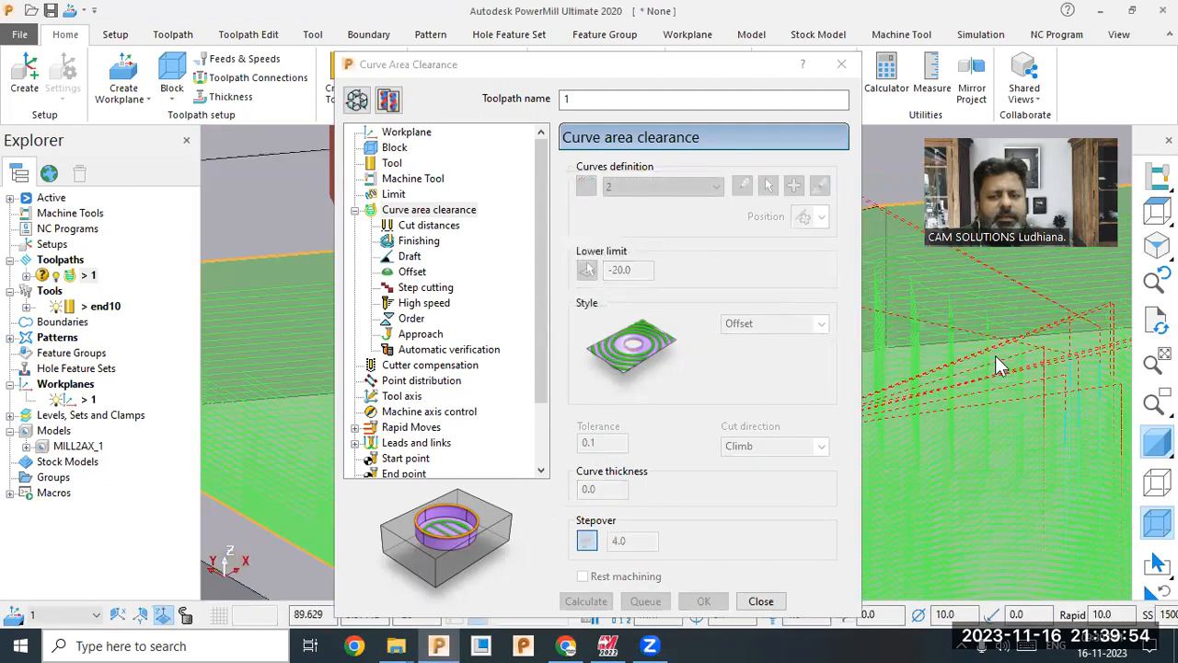
pyautogui.click(761, 602)
# - Inspect the irregular pocket's toolpath over the whole part in top and isometric views
pyautogui.scroll(-5, 602, 355)
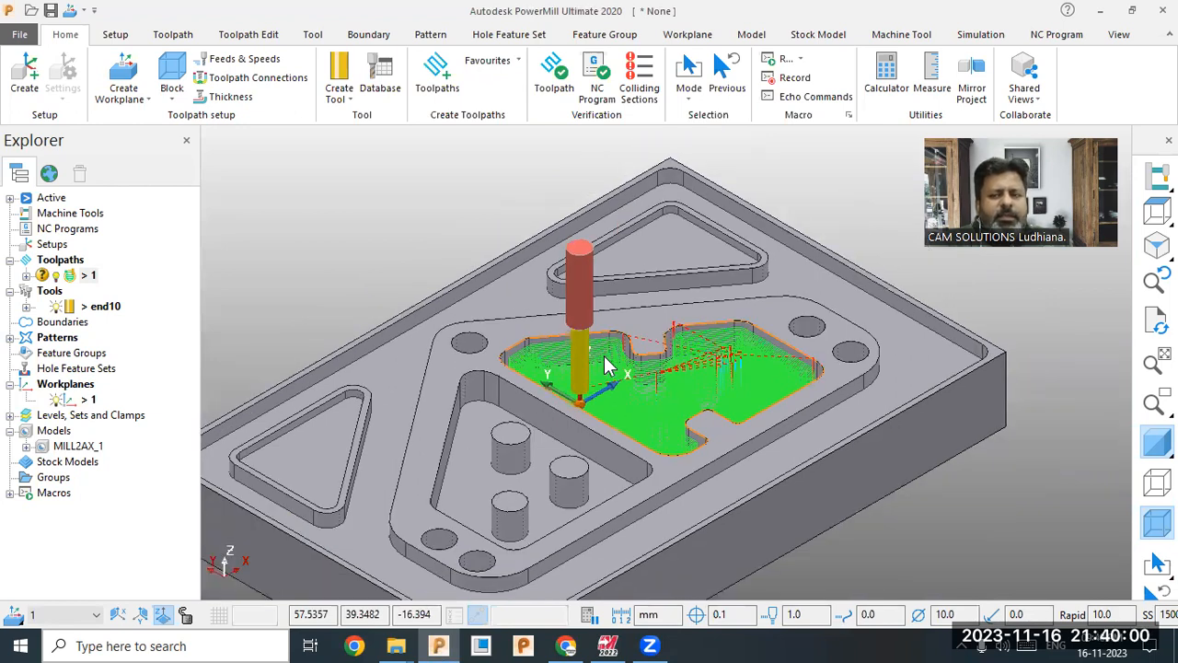
pyautogui.click(1157, 210)
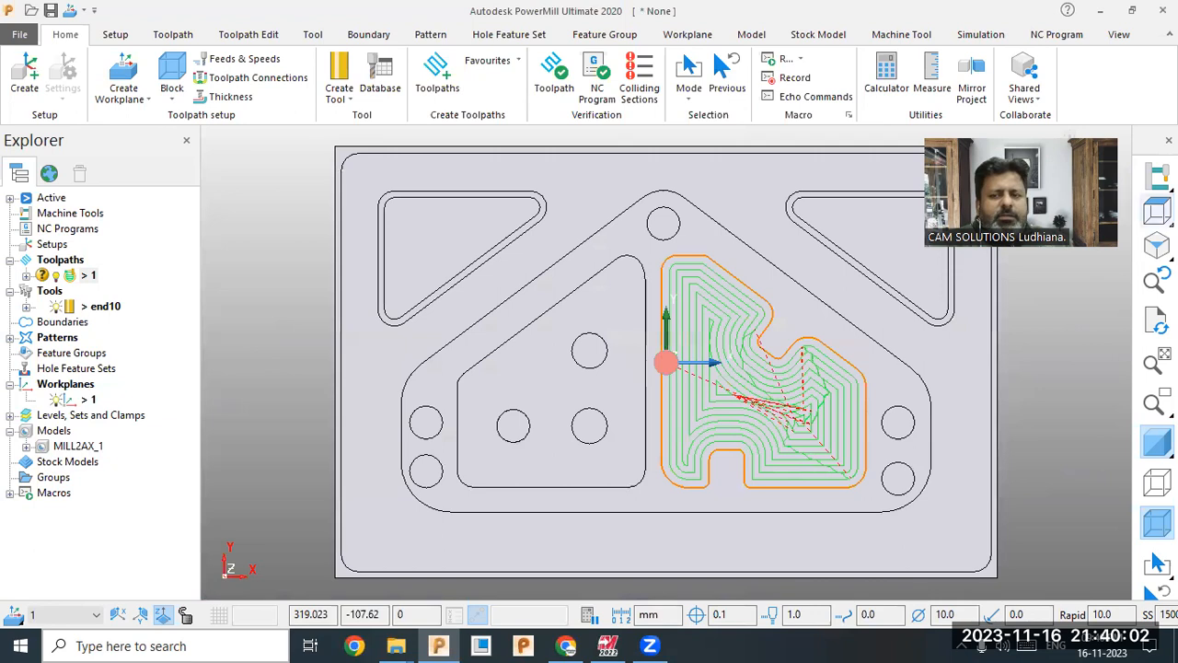
pyautogui.click(1141, 249)
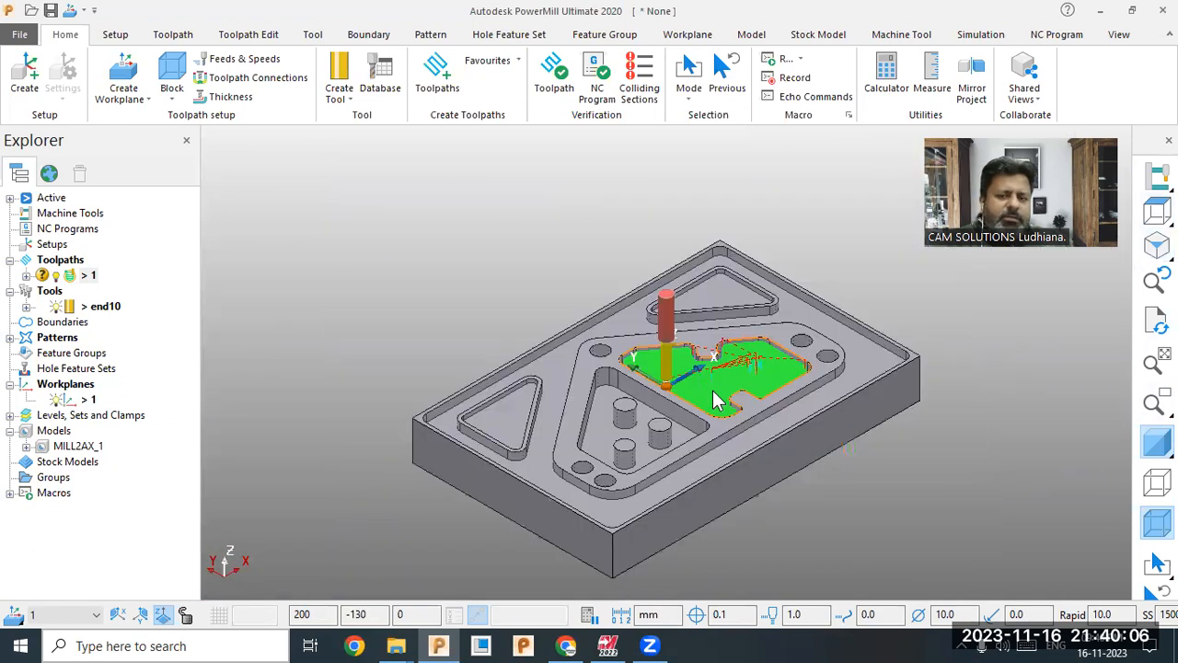
pyautogui.scroll(3, 716, 400)
pyautogui.scroll(-3, 605, 391)
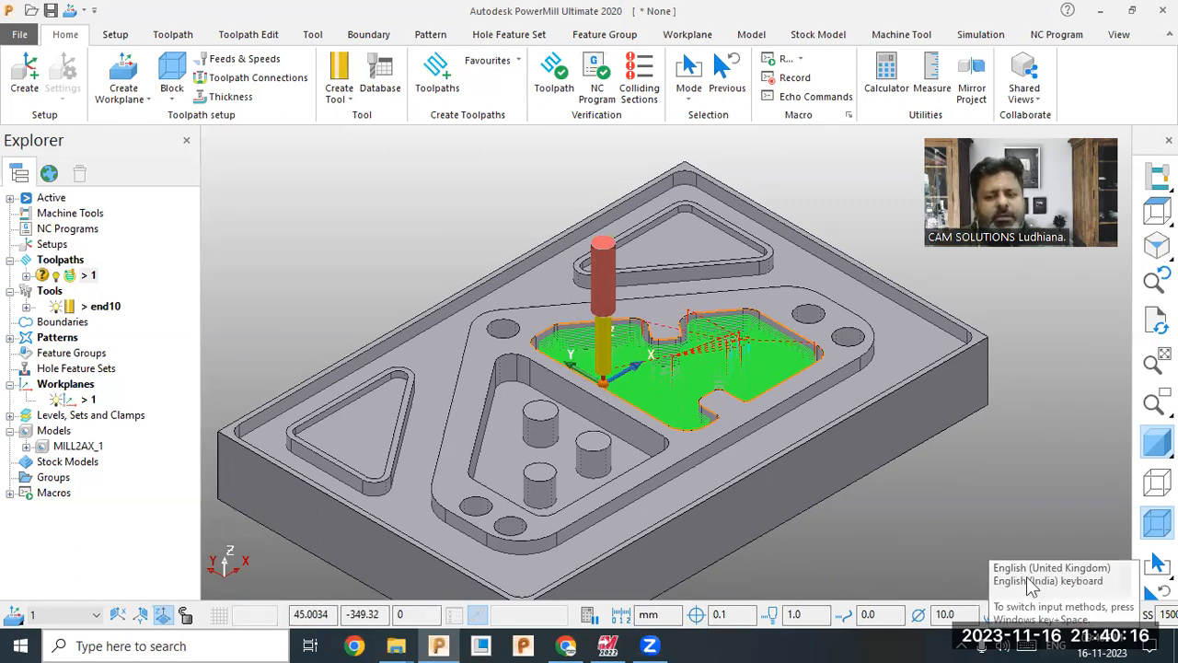
pyautogui.scroll(-2, 627, 316)
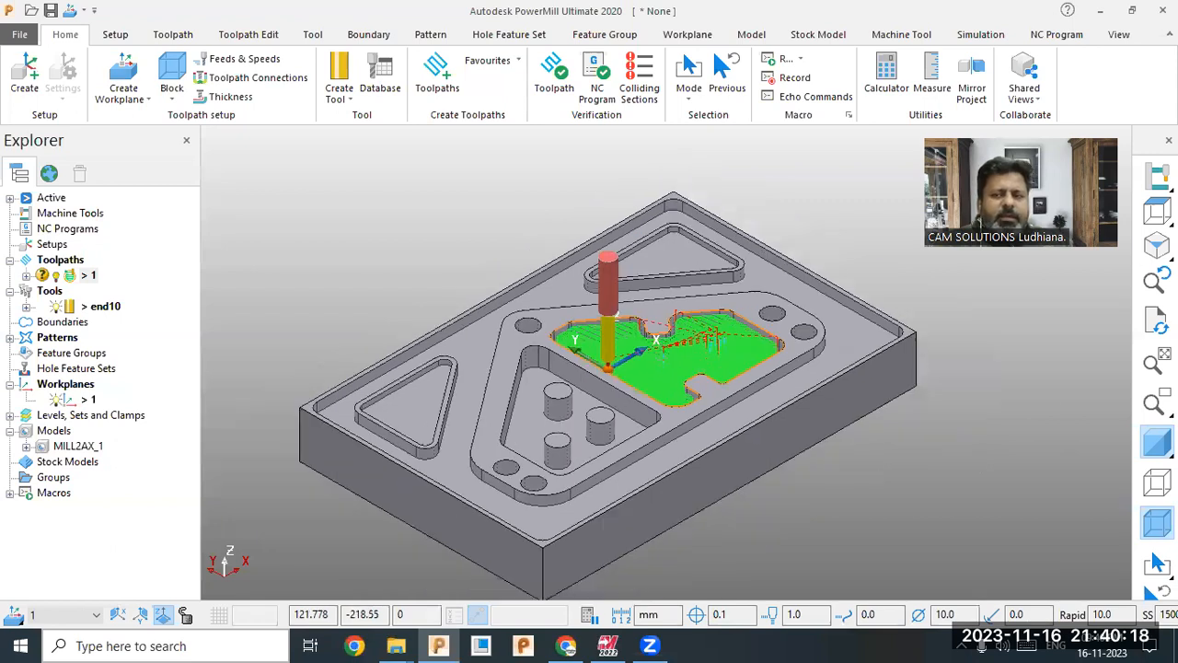
pyautogui.click(1157, 211)
pyautogui.click(1157, 245)
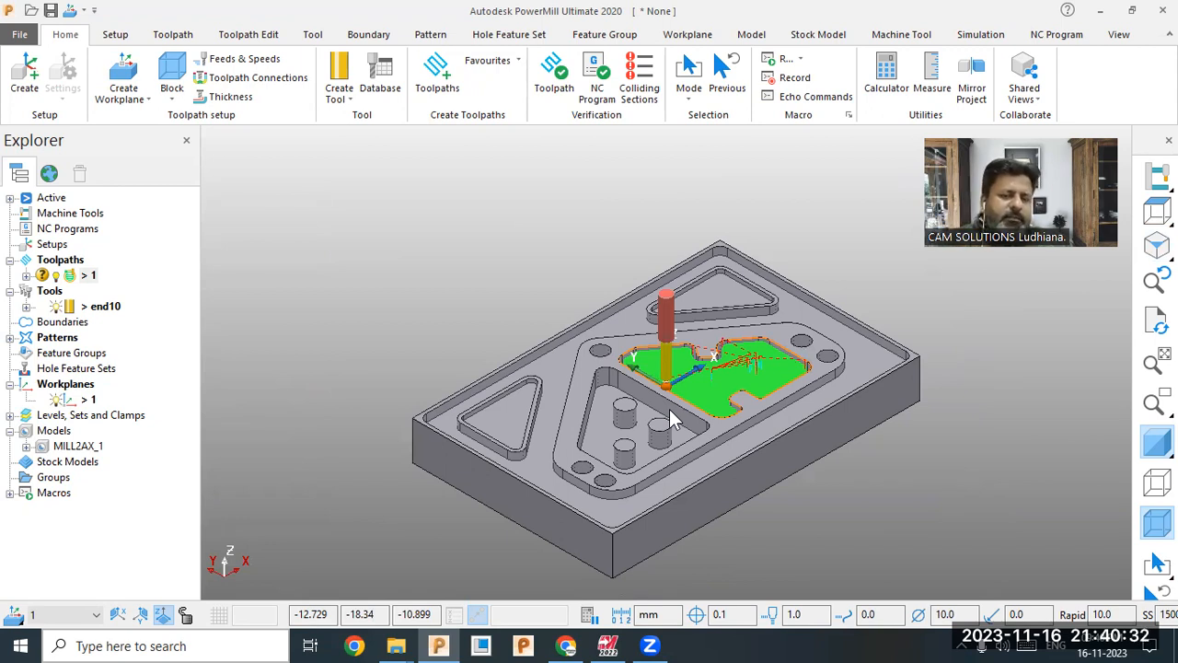
# - Reopen the toolpath for editing, replace its curve definition with a new empty pattern and start the curve editor
pyautogui.click(85, 277)
pyautogui.rightClick(81, 281)
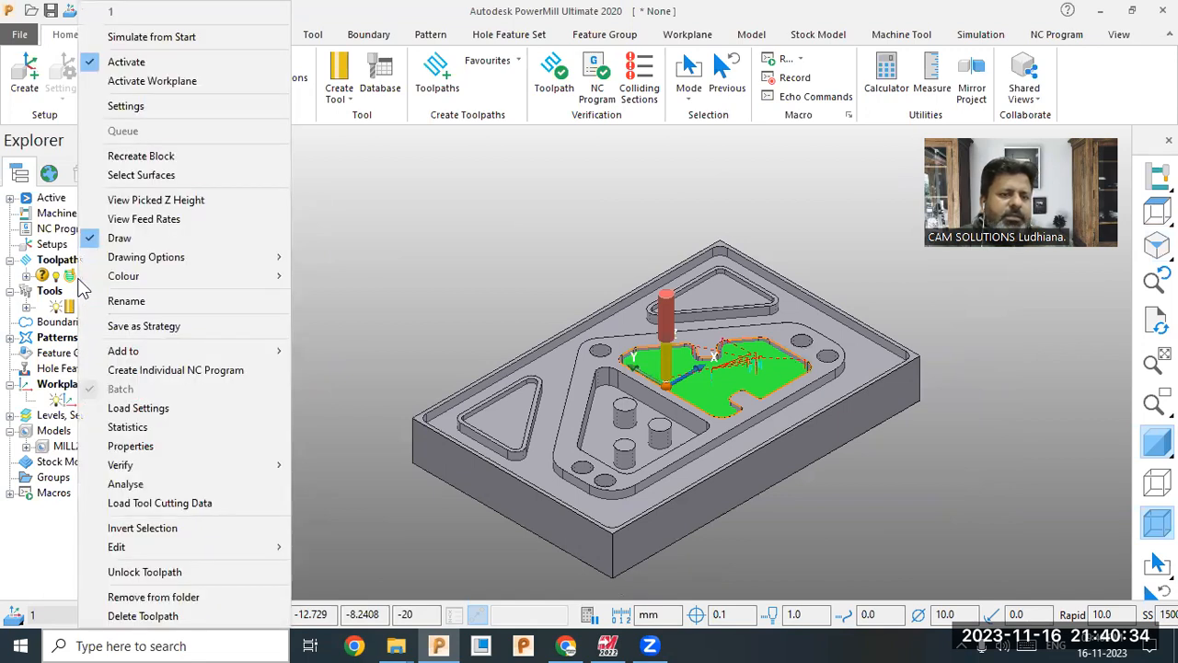
pyautogui.press('Escape')
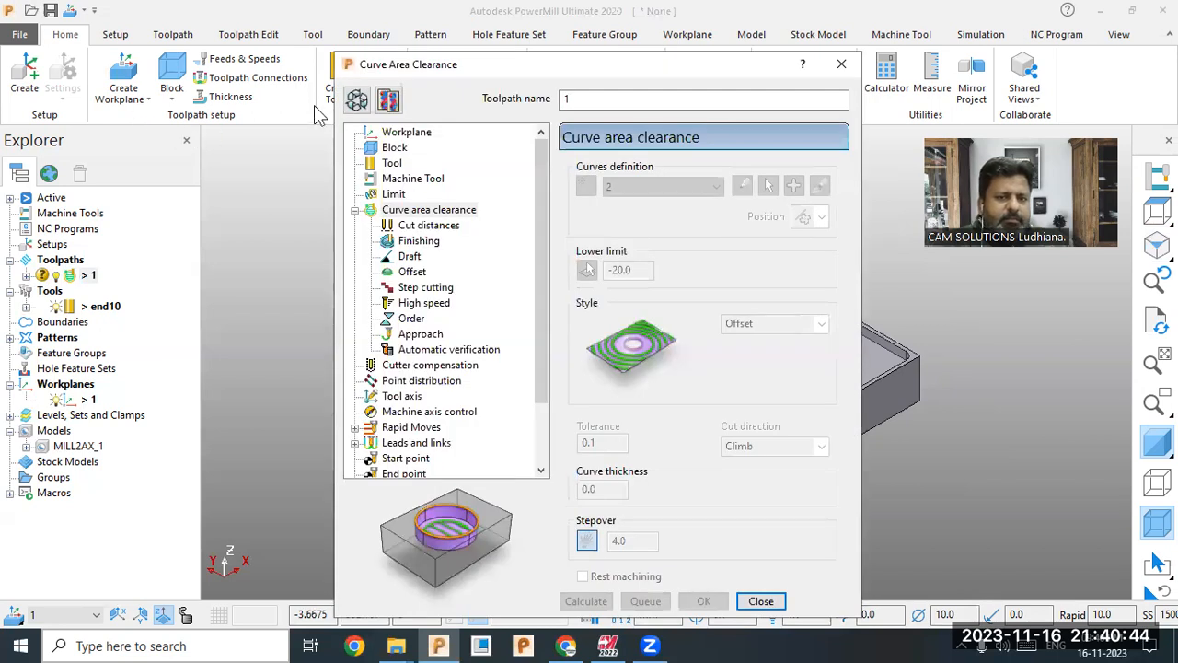
pyautogui.click(358, 99)
pyautogui.click(586, 187)
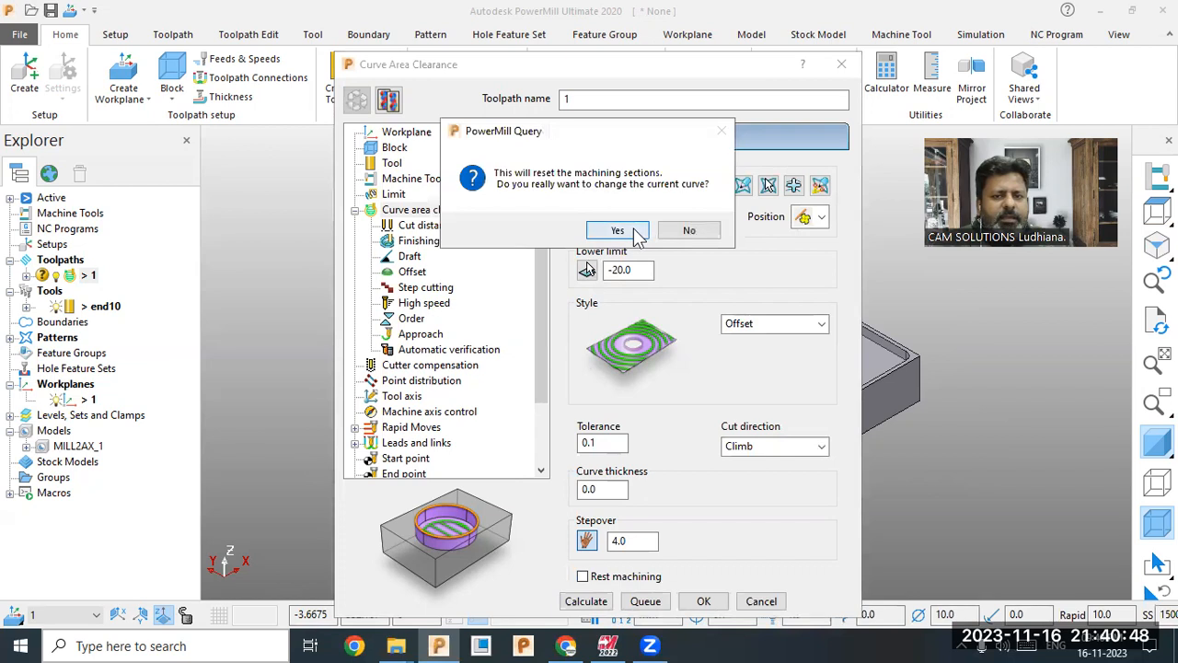
pyautogui.click(619, 232)
pyautogui.click(742, 187)
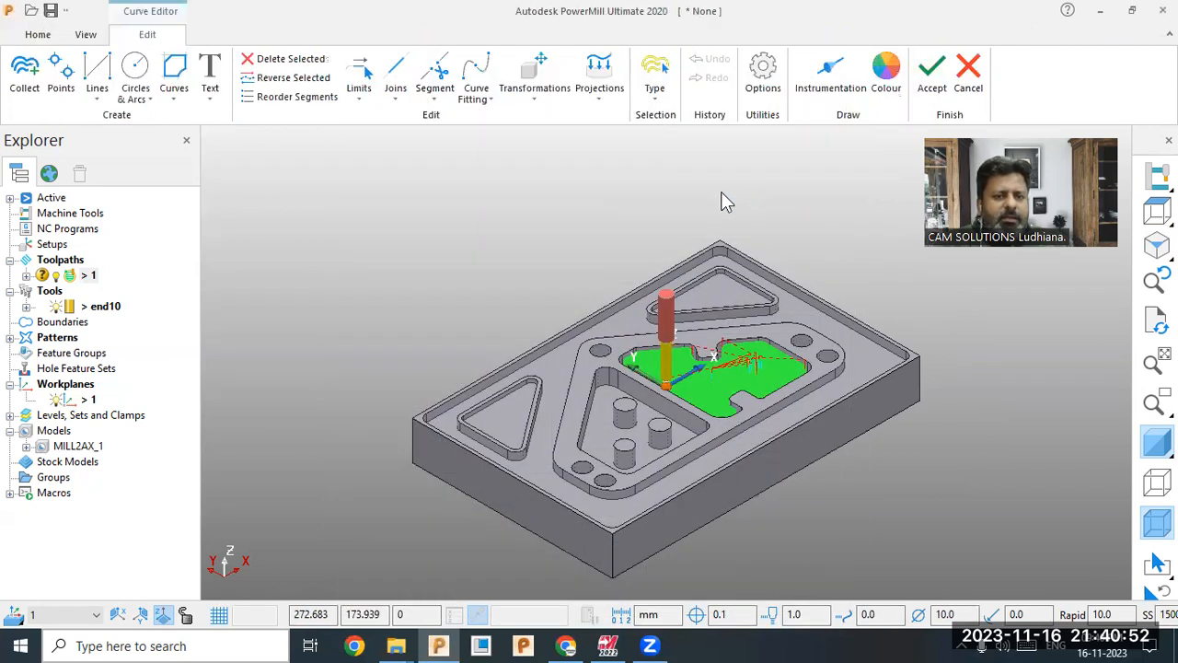
# - Create a composite curve around the triangular pocket at the part's near-left end and save it to the pattern
pyautogui.click(169, 96)
pyautogui.click(170, 163)
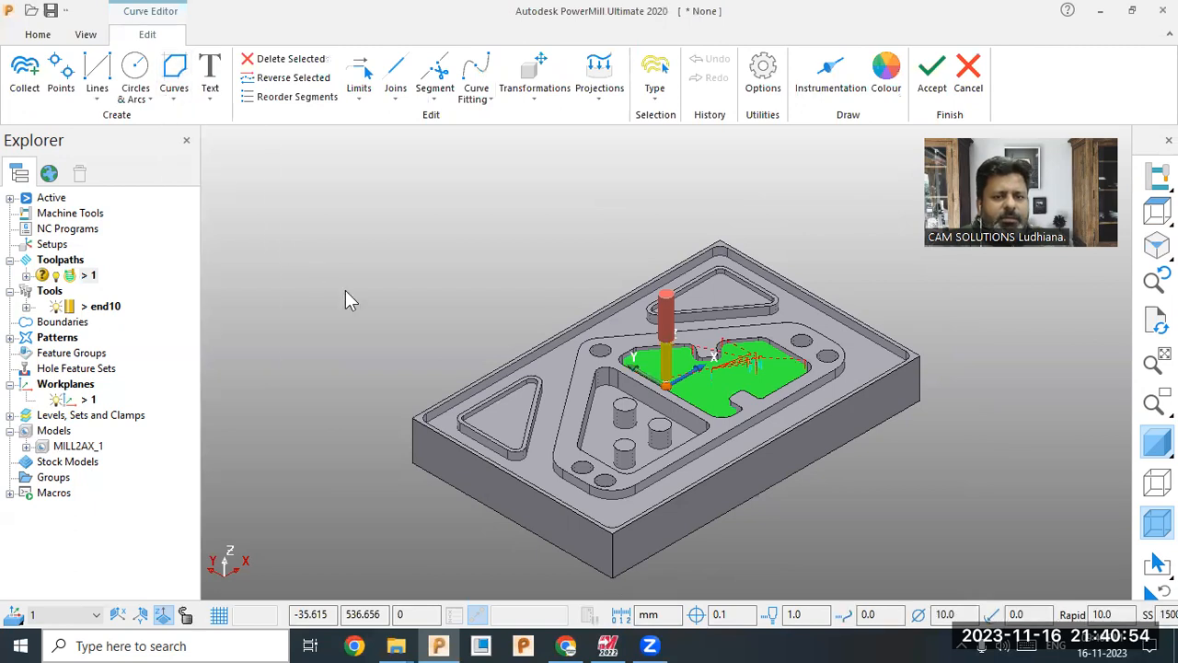
pyautogui.scroll(3, 501, 413)
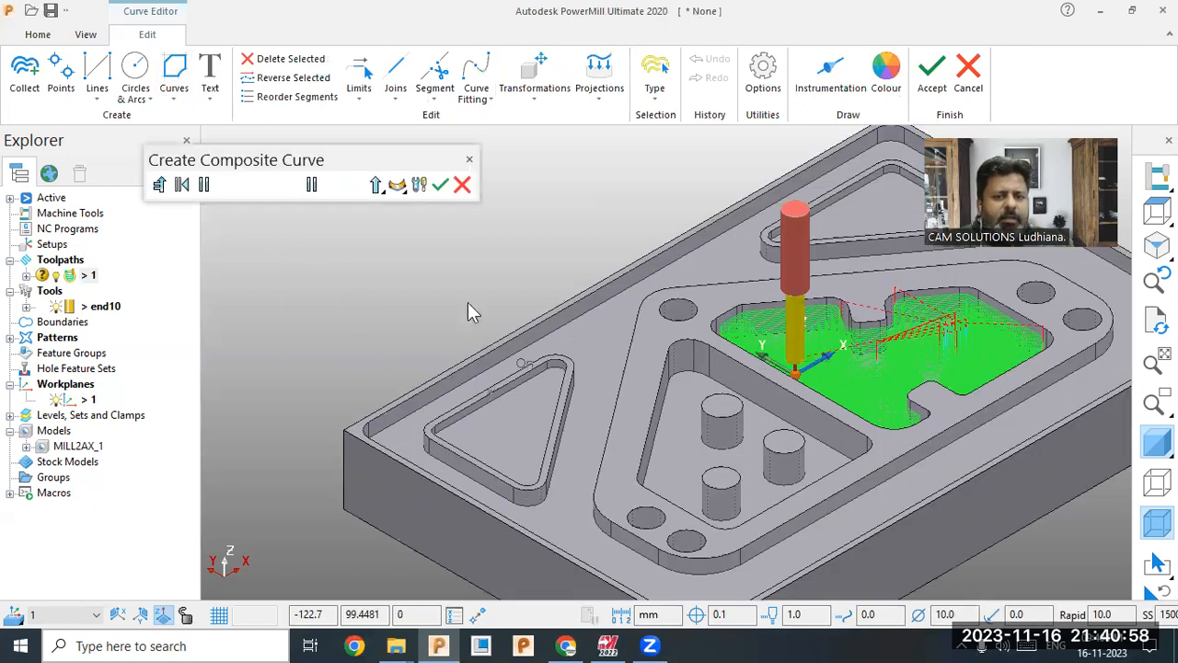
pyautogui.click(289, 185)
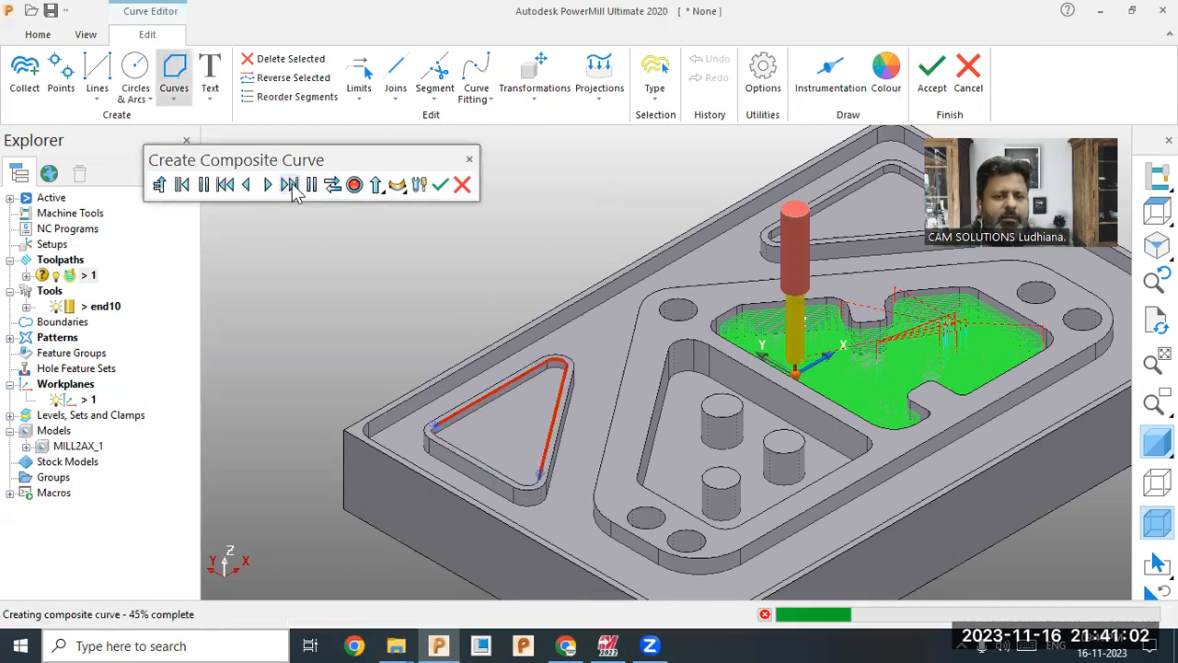
pyautogui.click(354, 185)
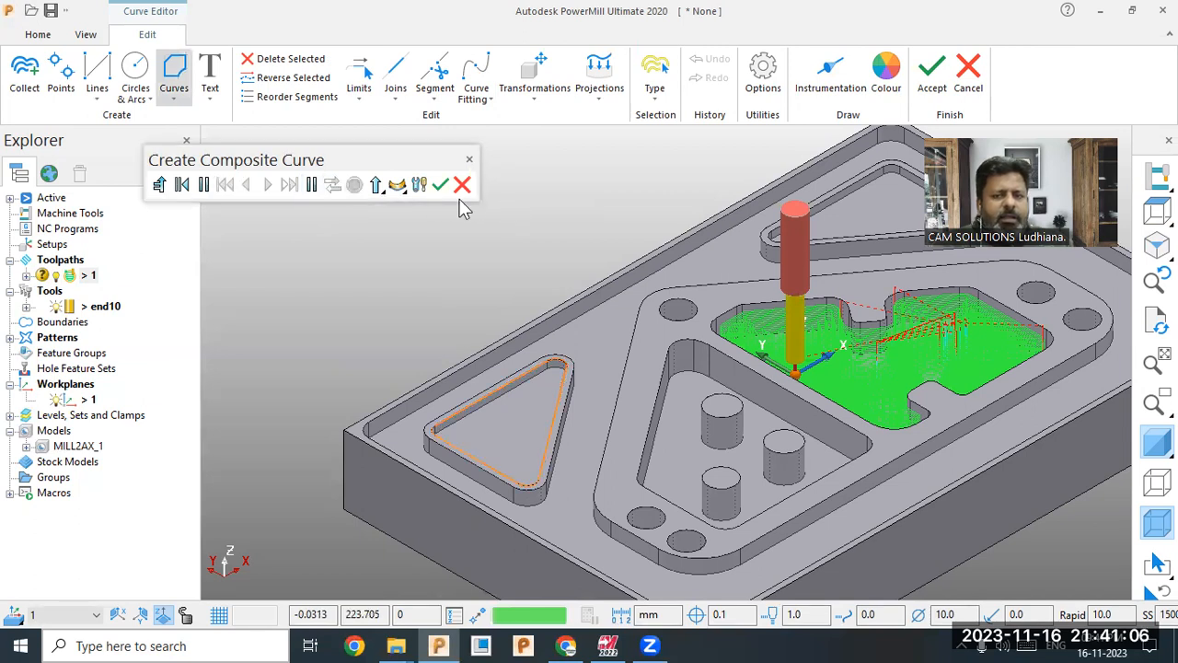
# - Add a second composite curve around the other triangular pocket and accept the finished curves
pyautogui.click(830, 195)
pyautogui.click(289, 185)
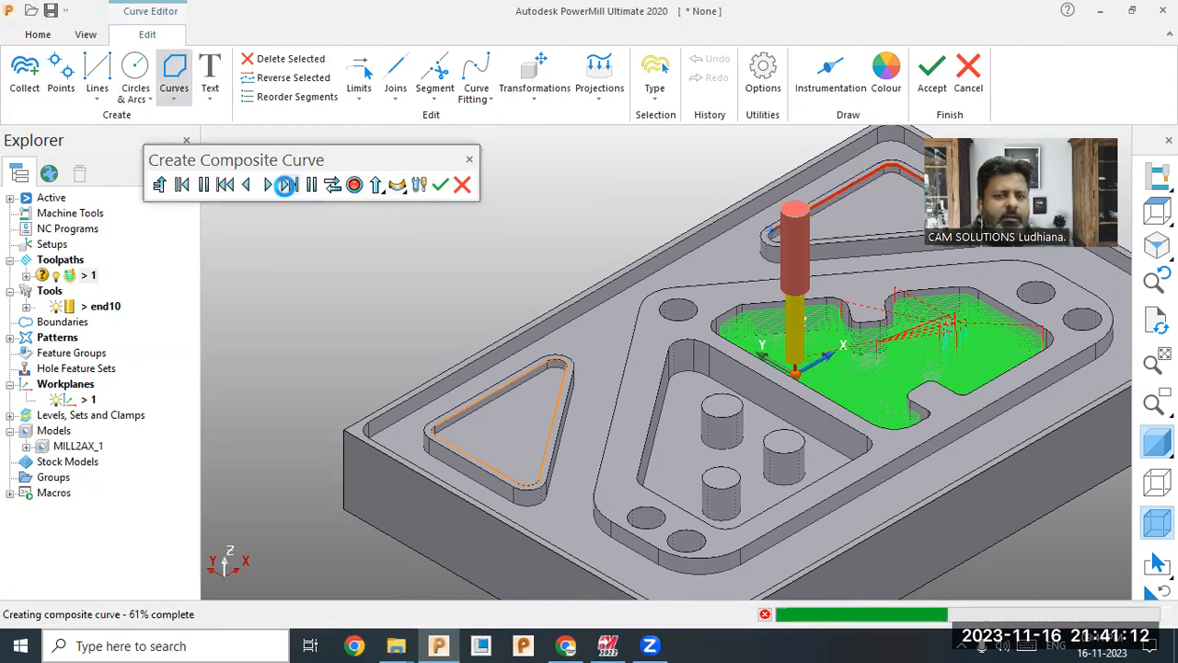
pyautogui.click(440, 185)
pyautogui.click(932, 72)
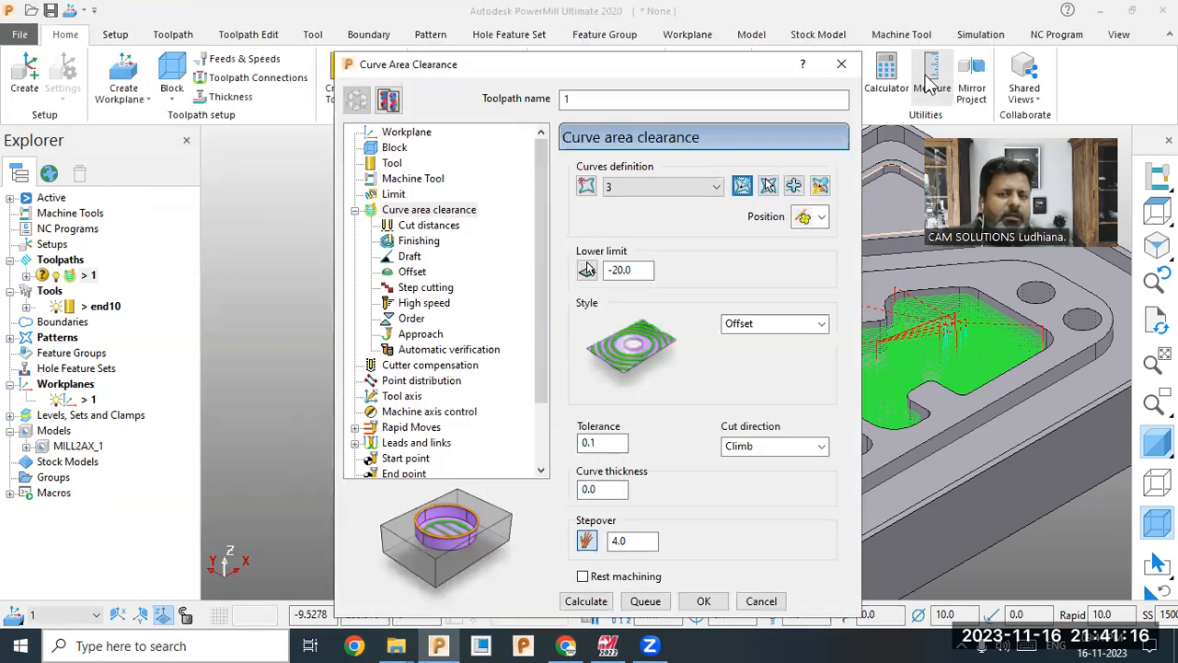
# - Mark all machining sections, reverse the machining side to the inside of both triangular pockets and accept
pyautogui.click(821, 187)
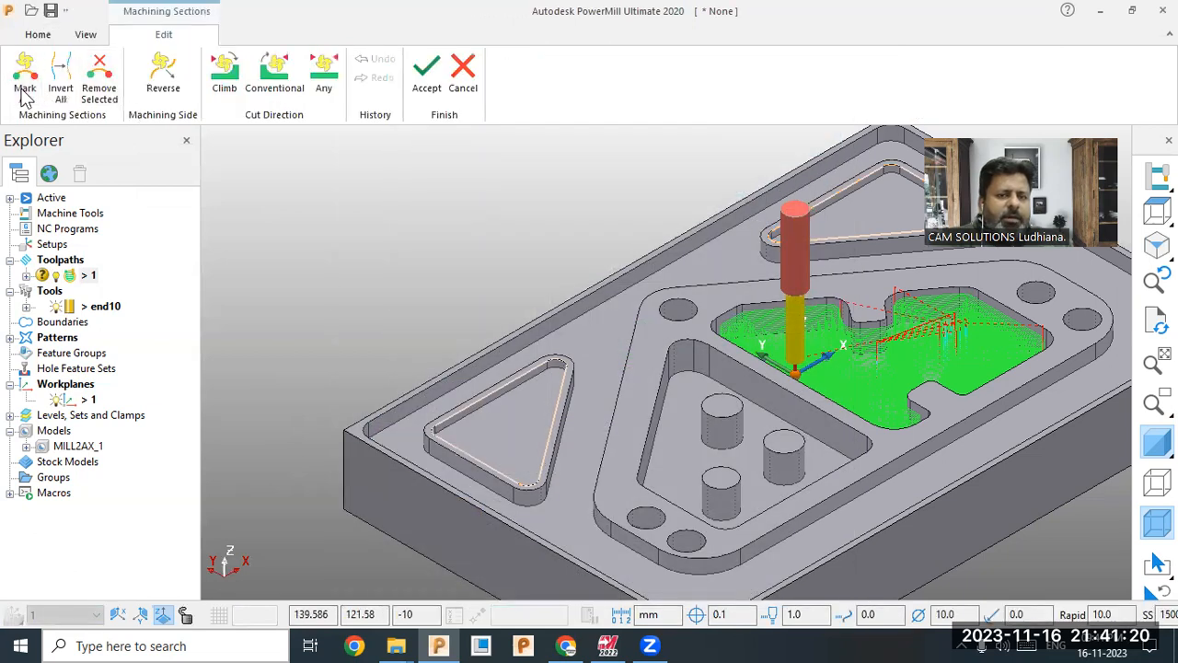
pyautogui.click(25, 92)
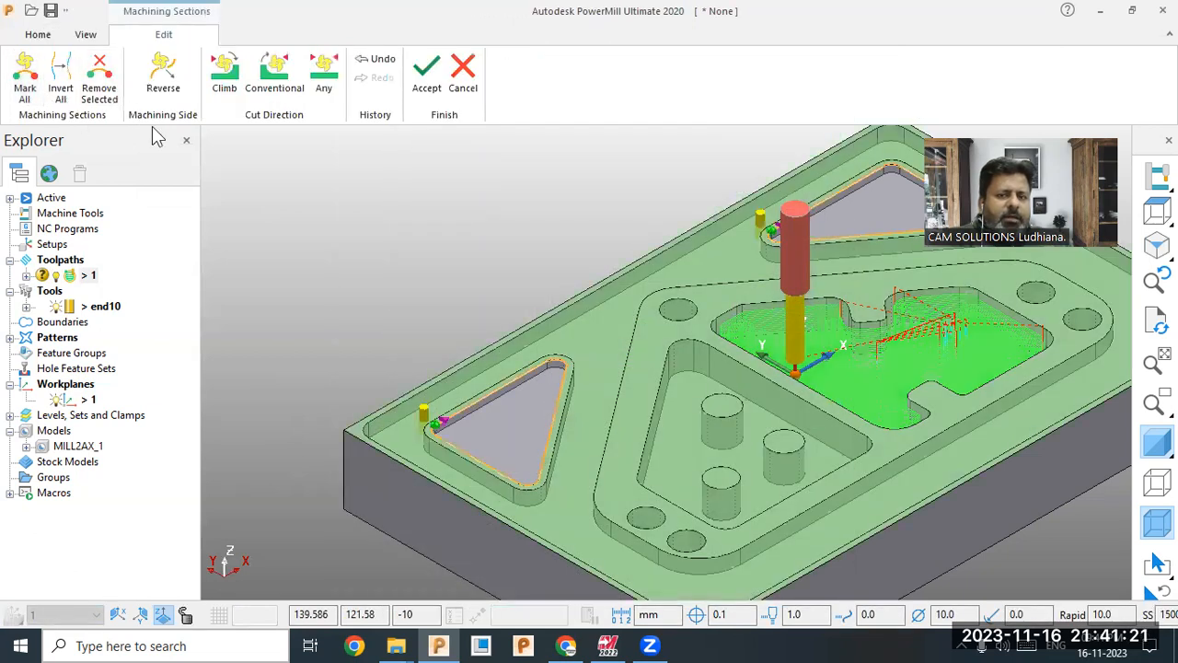
pyautogui.click(425, 418)
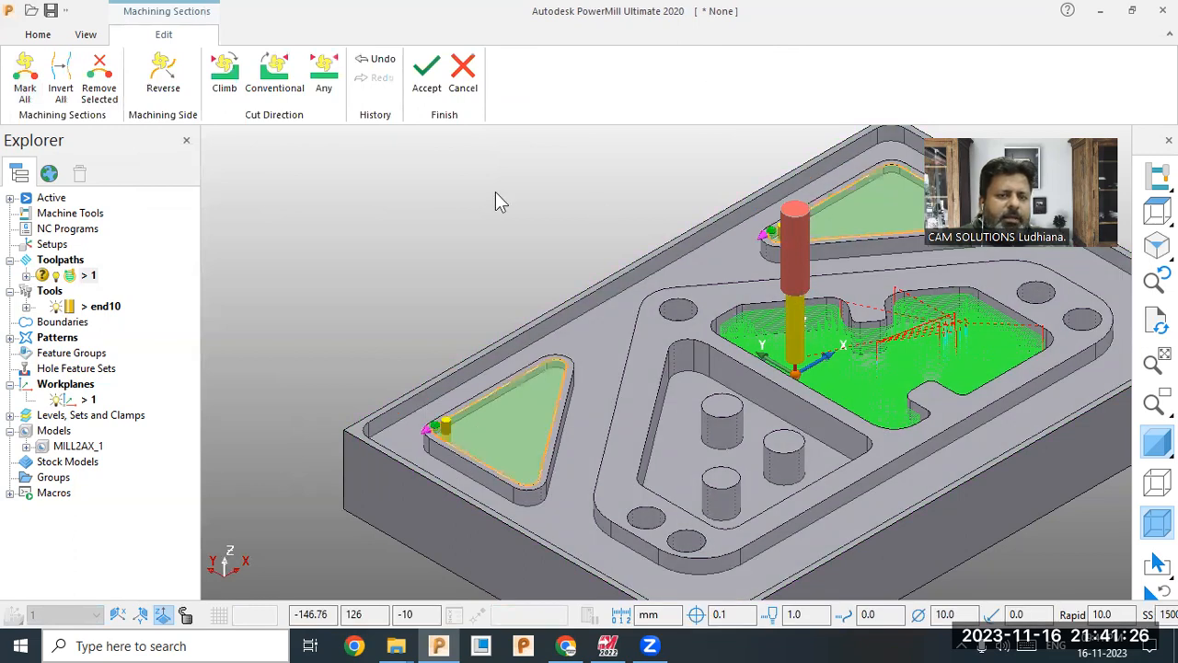
pyautogui.click(426, 76)
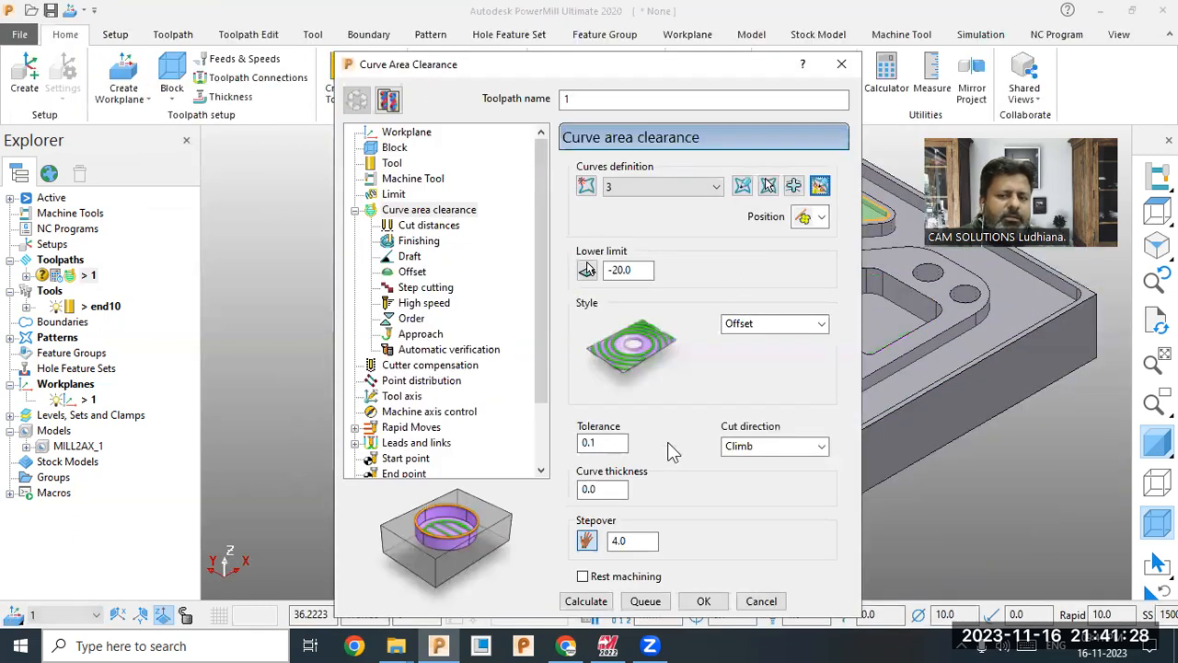
# - Set the lower limit to -5, calculate the triangular pockets' toolpath, dismiss the plunge warning and close the dialog
pyautogui.doubleClick(621, 270)
pyautogui.write('-5')
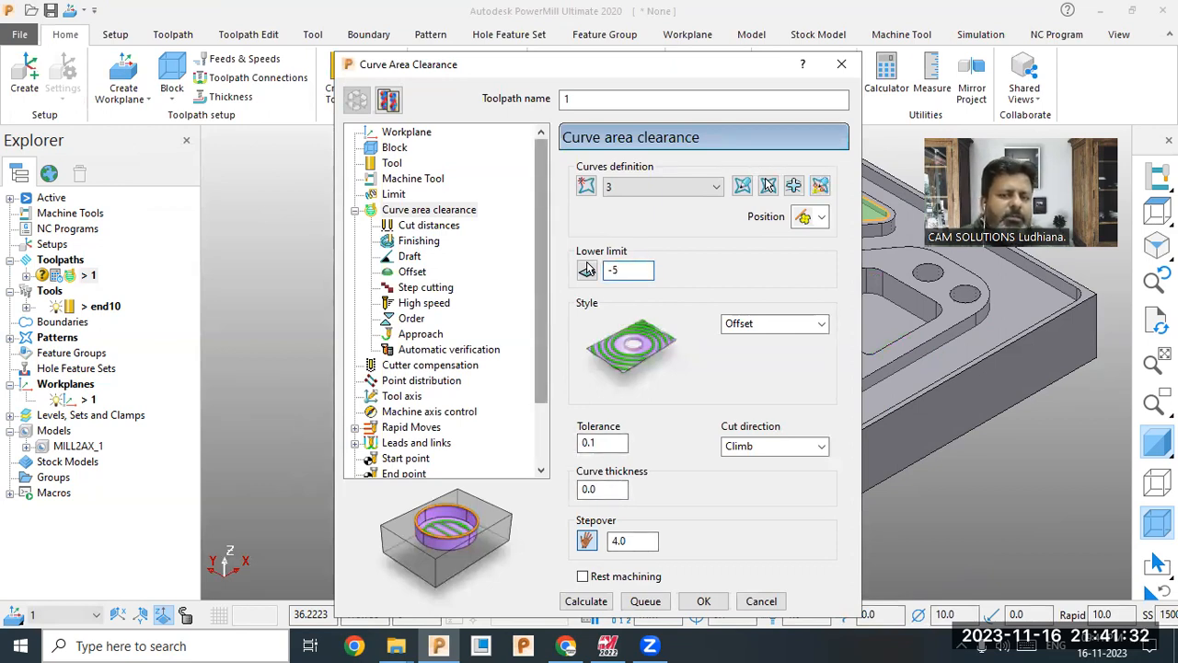
pyautogui.click(586, 601)
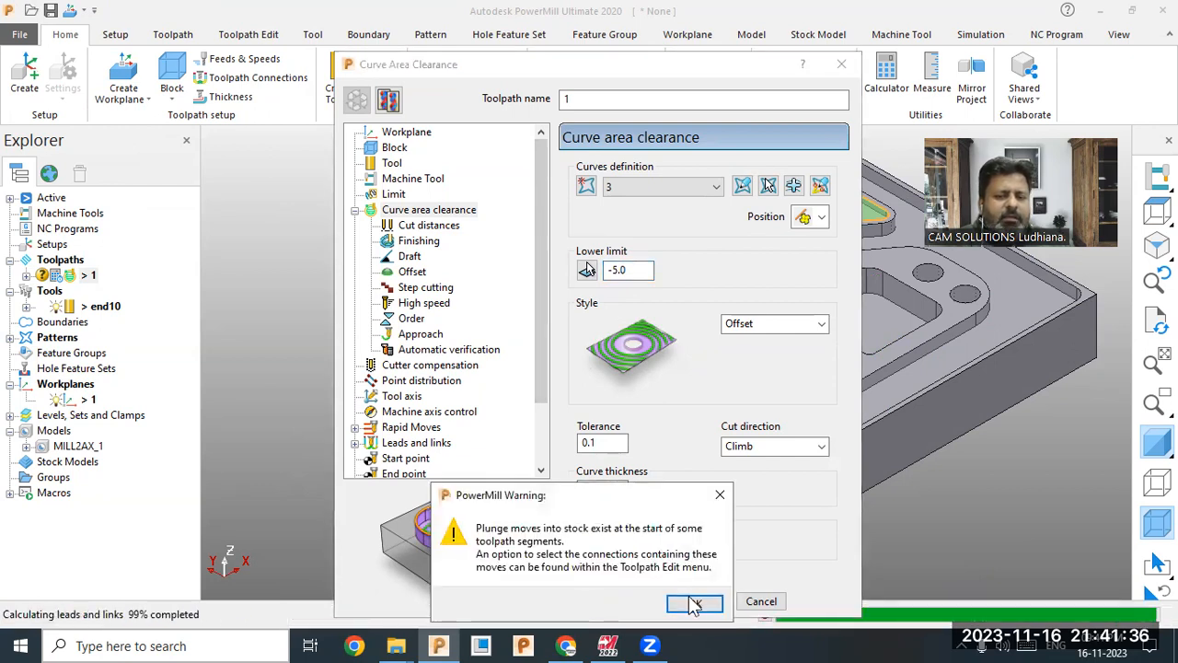
pyautogui.click(695, 604)
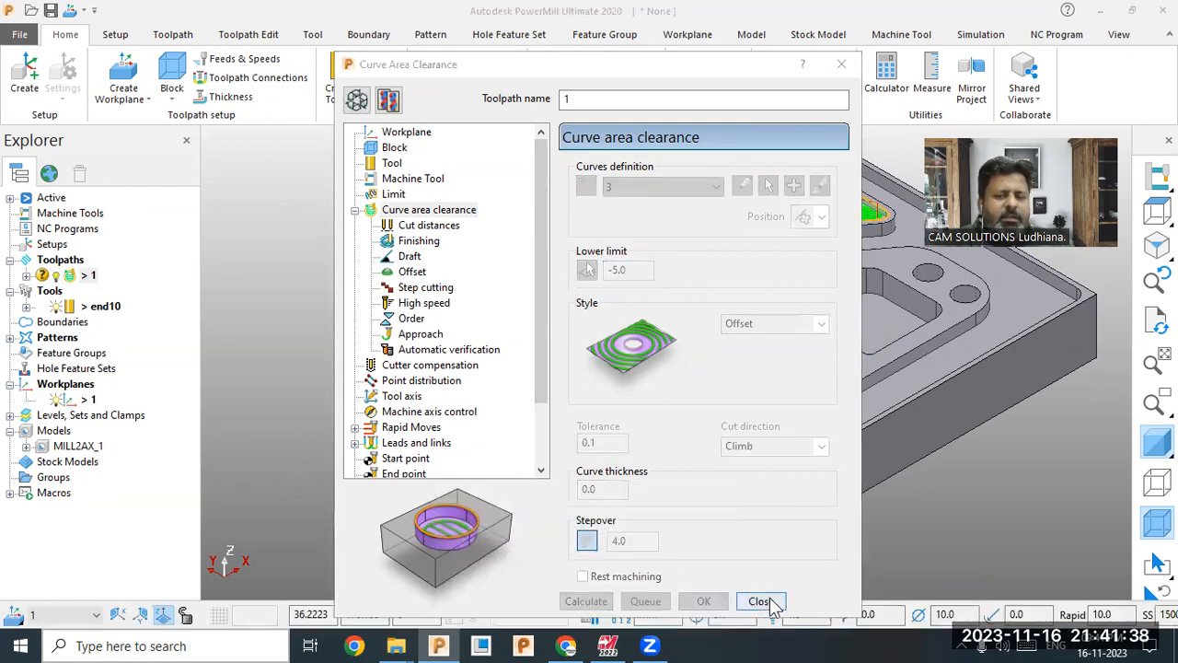
pyautogui.click(772, 599)
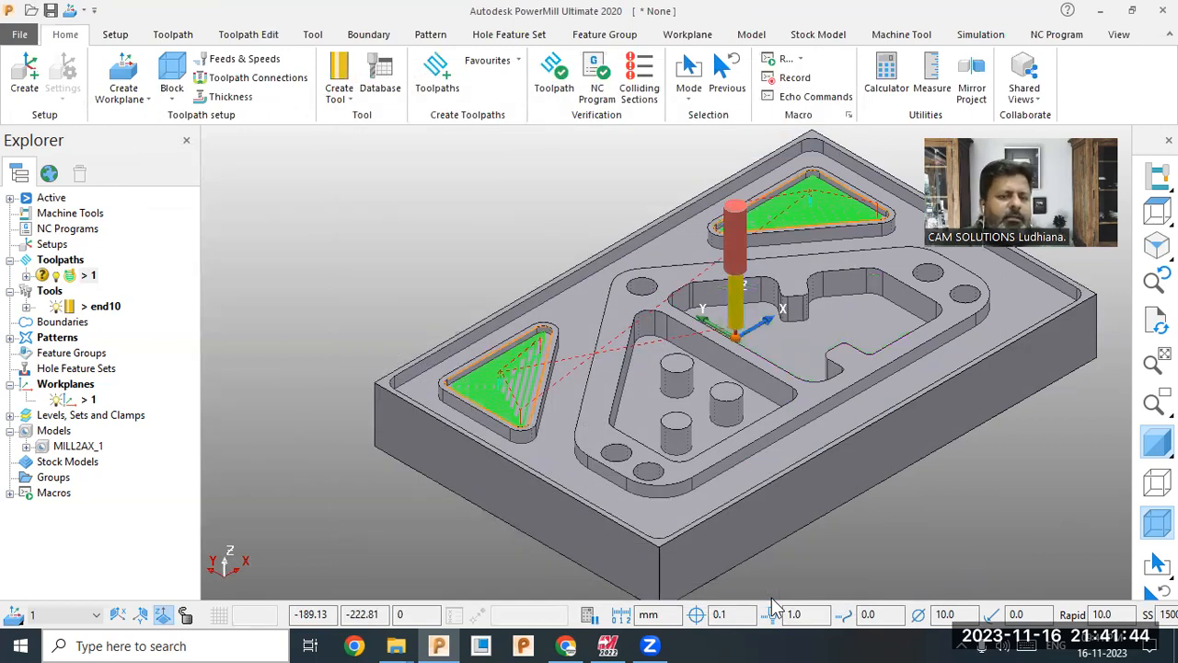
# - Load the triangular pockets' toolpath for simulation from its start and turn on ViewMill with the stock shown
pyautogui.rightClick(88, 276)
pyautogui.click(150, 105)
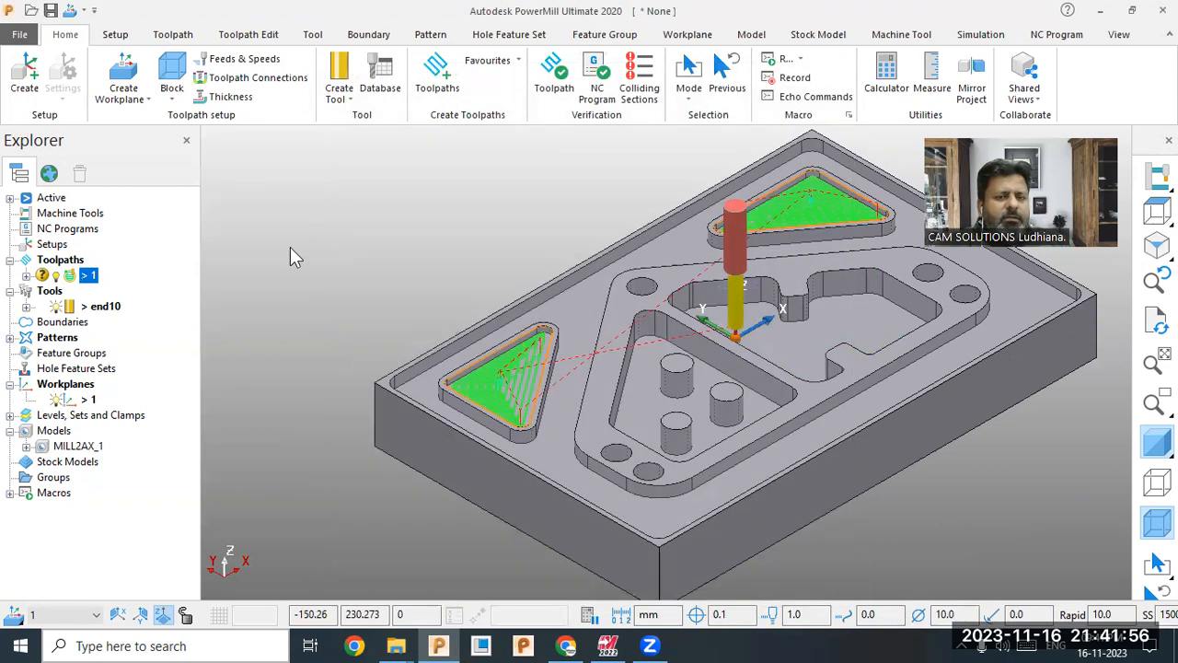
pyautogui.rightClick(89, 275)
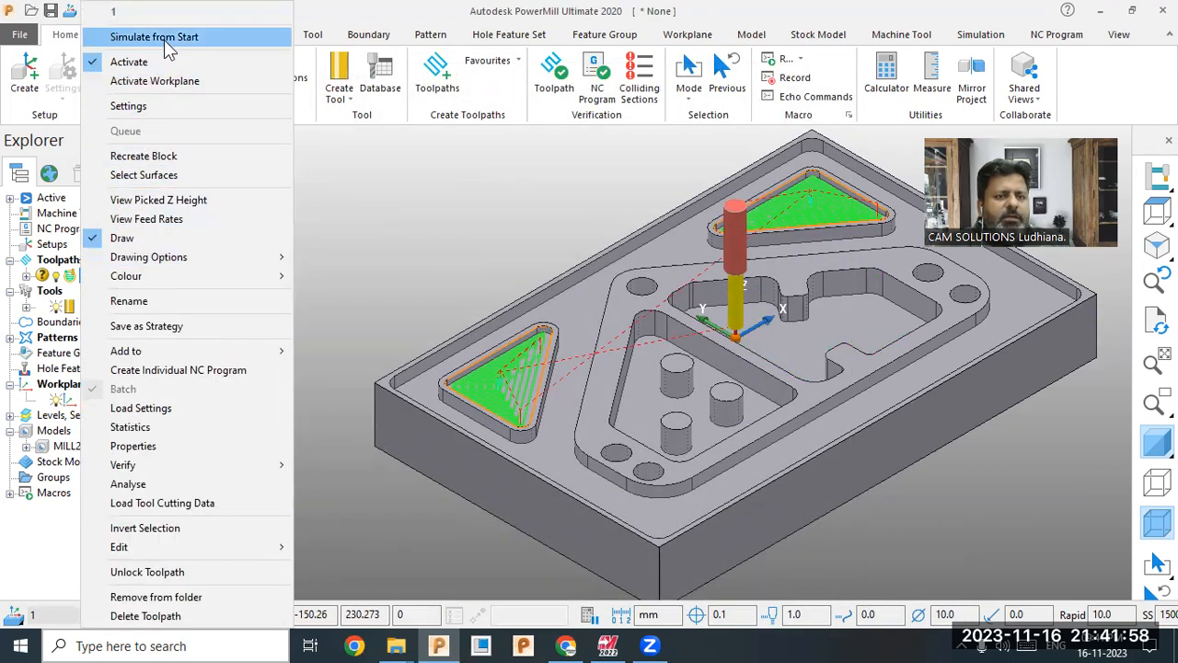
pyautogui.click(164, 40)
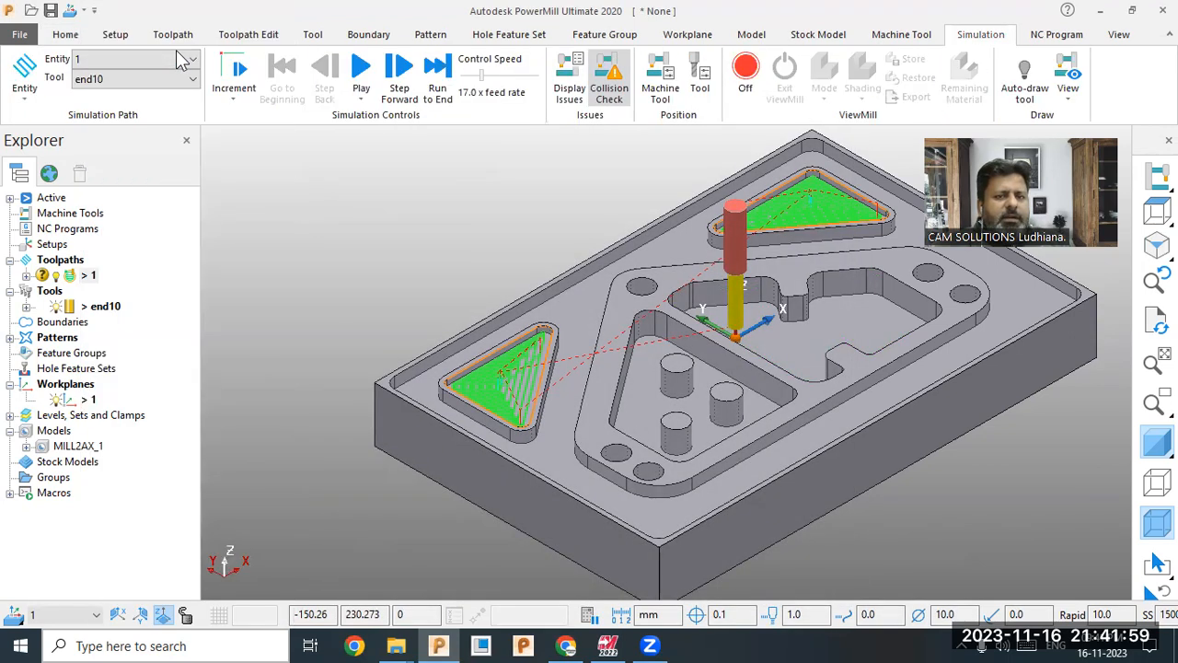
pyautogui.click(748, 74)
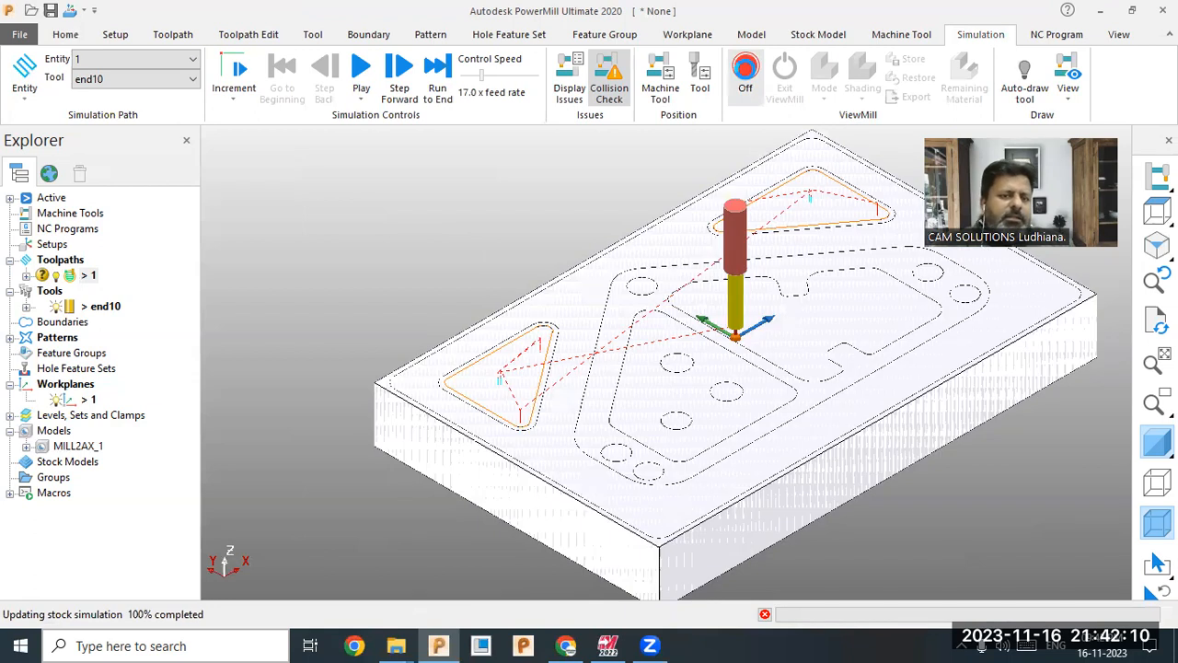
pyautogui.click(826, 92)
pyautogui.click(856, 204)
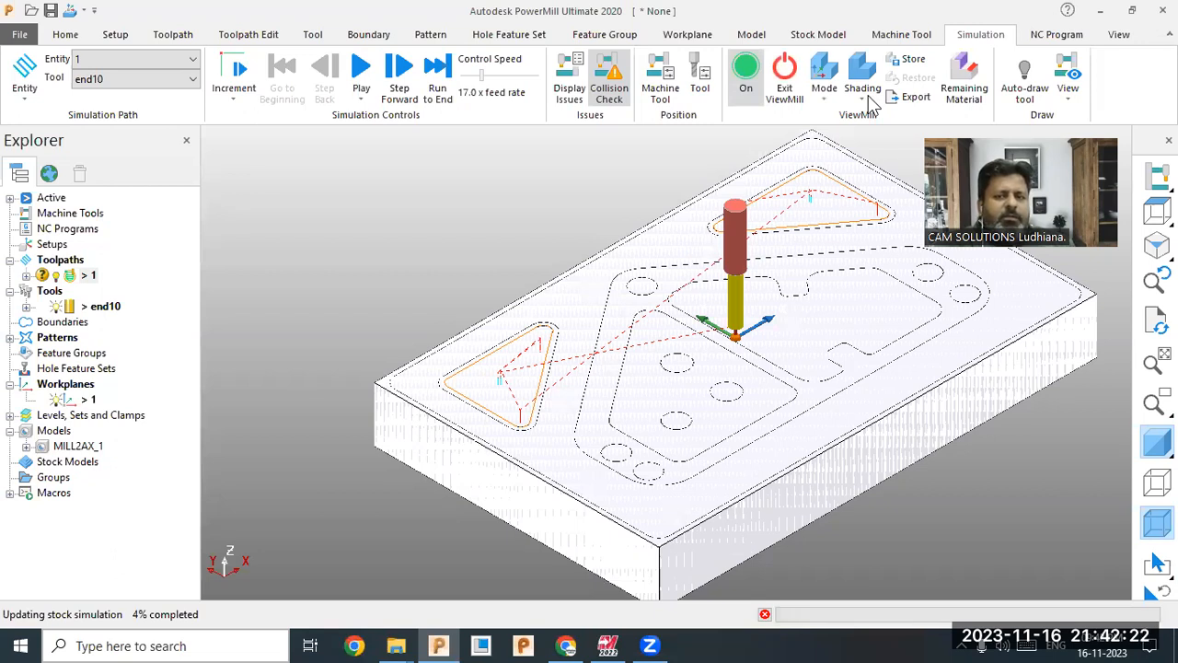
# - Play the machining simulation of both triangular pockets with the speed raised to 82.0 x feed rate, and switch ViewMill off
pyautogui.click(865, 100)
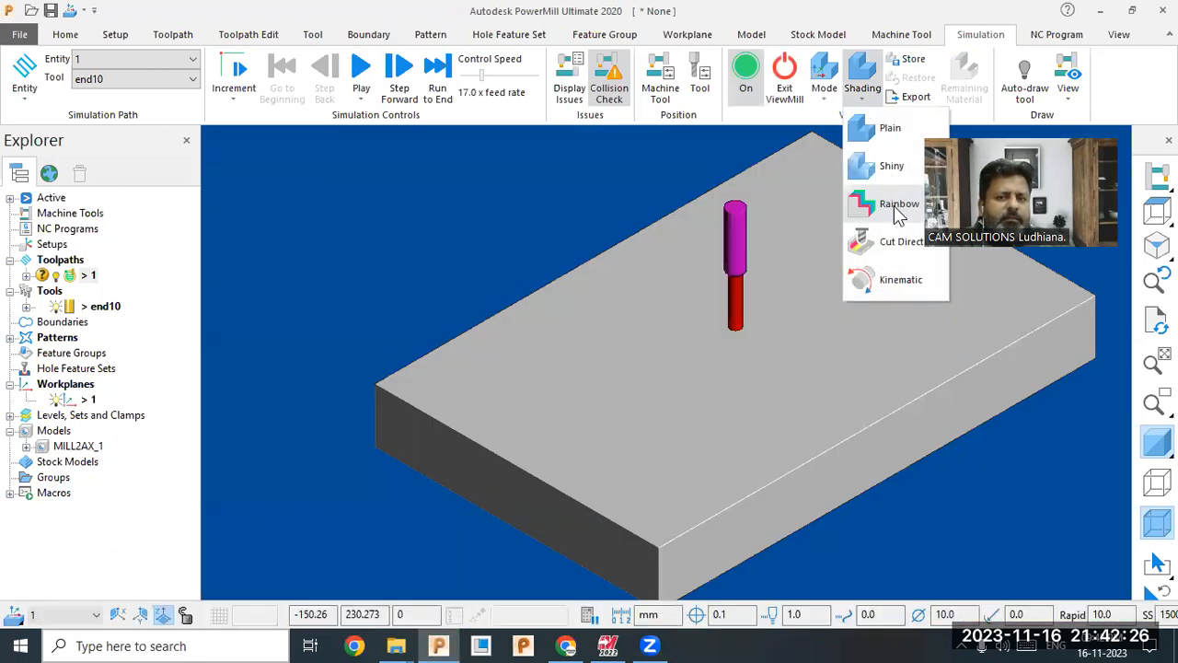
pyautogui.click(373, 74)
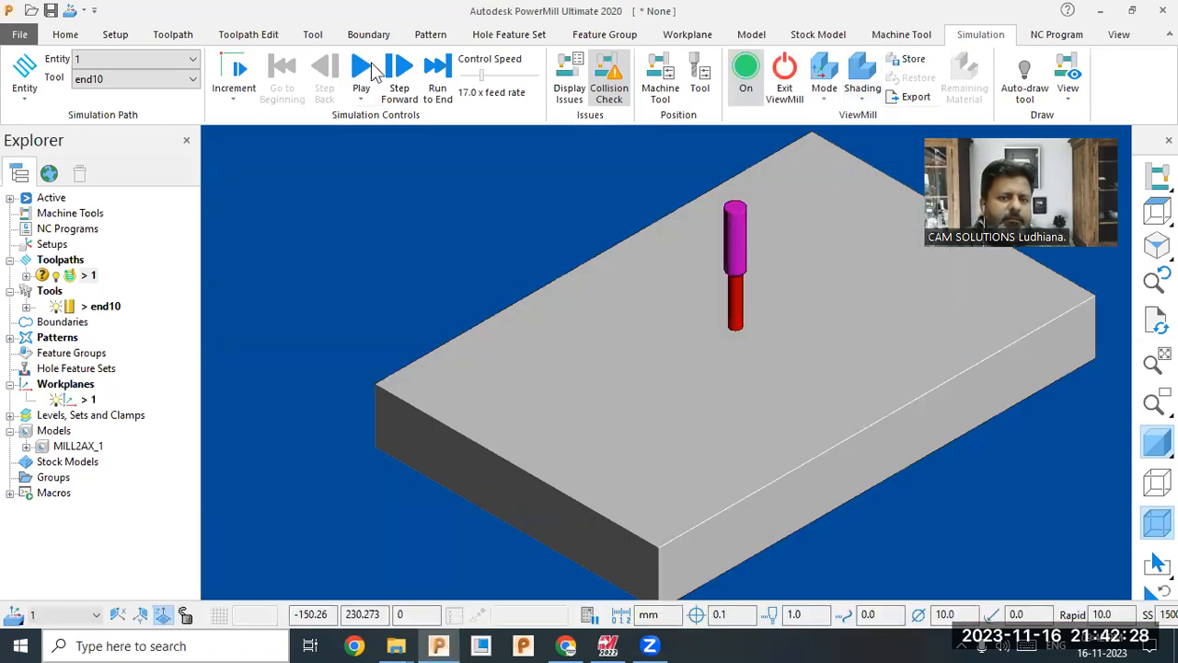
pyautogui.click(364, 70)
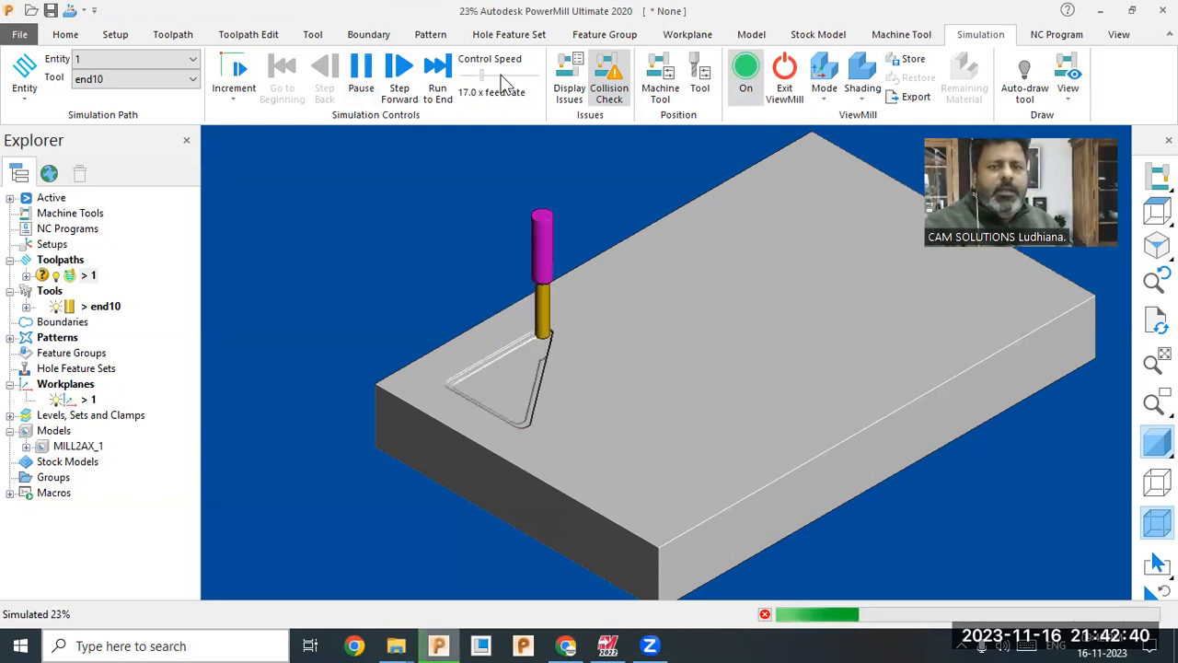
pyautogui.moveTo(483, 74); pyautogui.dragTo(520, 76)
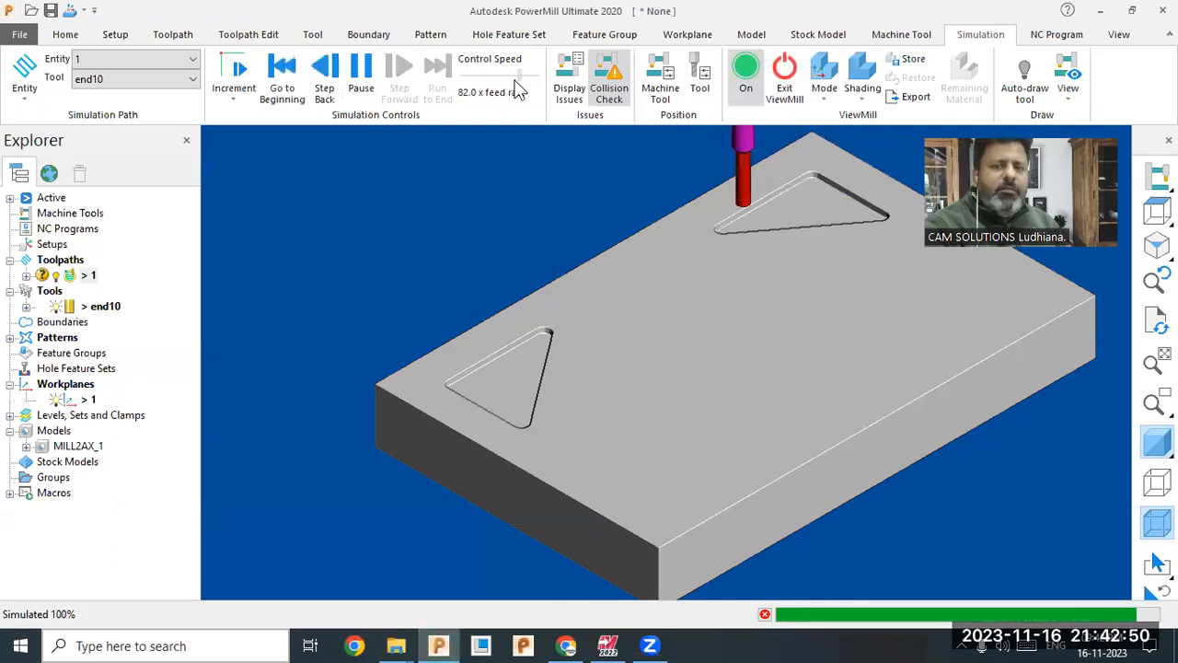
pyautogui.click(750, 83)
pyautogui.click(756, 126)
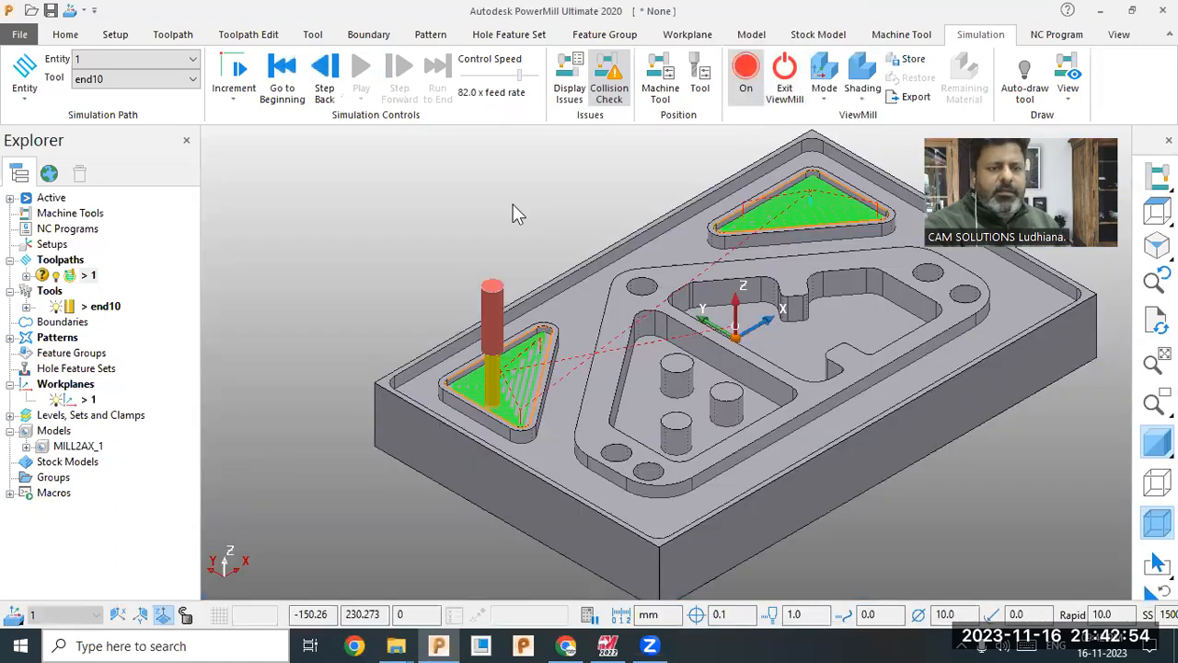
pyautogui.scroll(-2, 294, 288)
pyautogui.scroll(4, 418, 238)
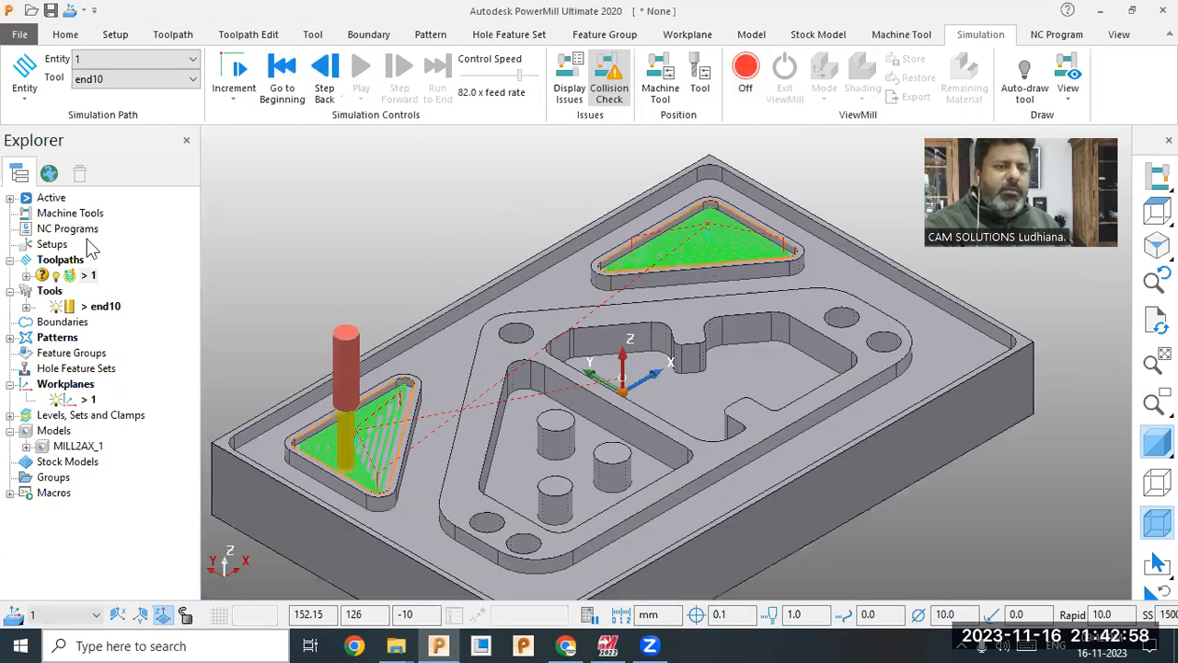
# - Create an individual NC program from the triangular pockets' toolpath and open the program's settings
pyautogui.rightClick(81, 228)
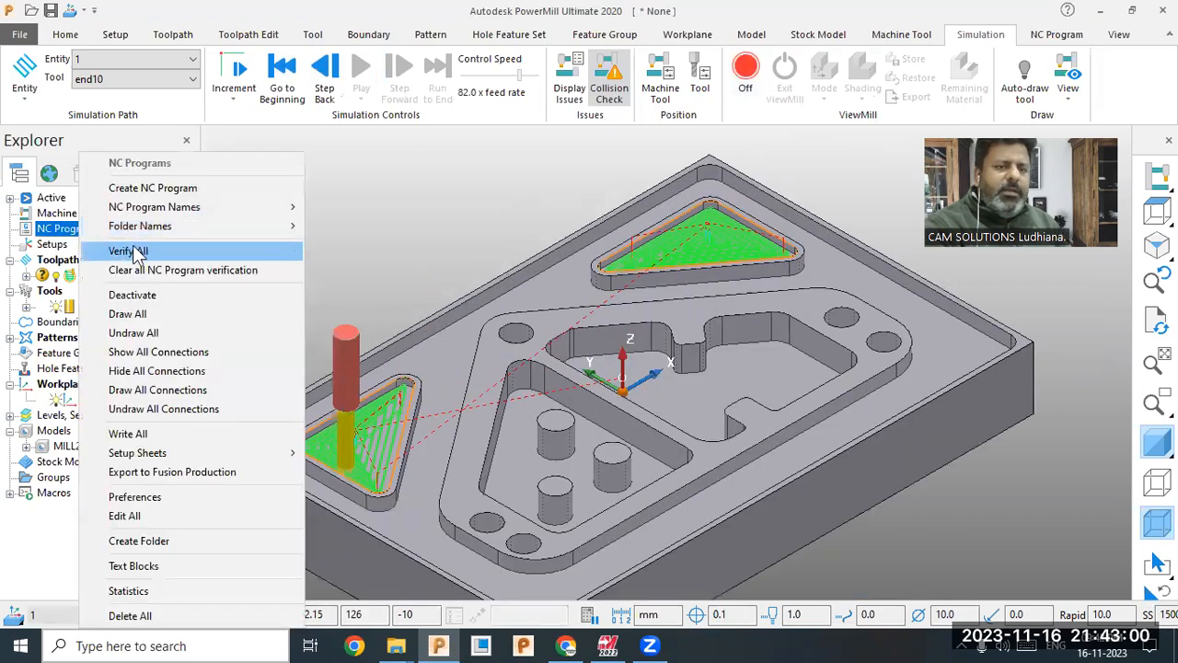
pyautogui.rightClick(65, 275)
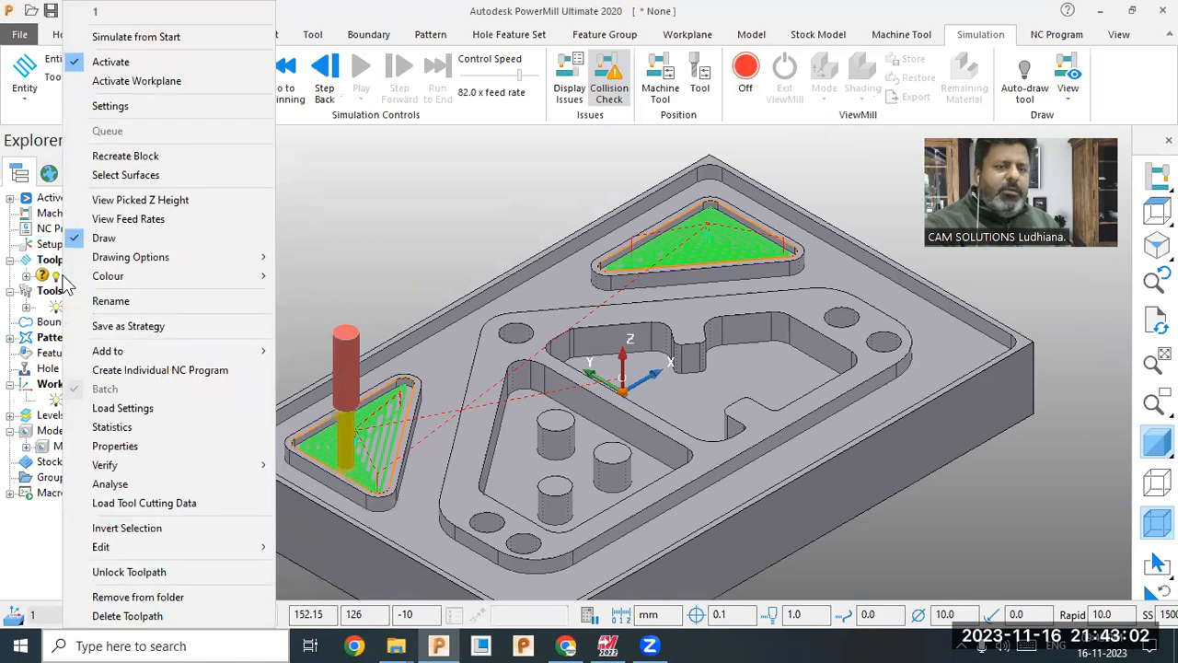
pyautogui.click(217, 372)
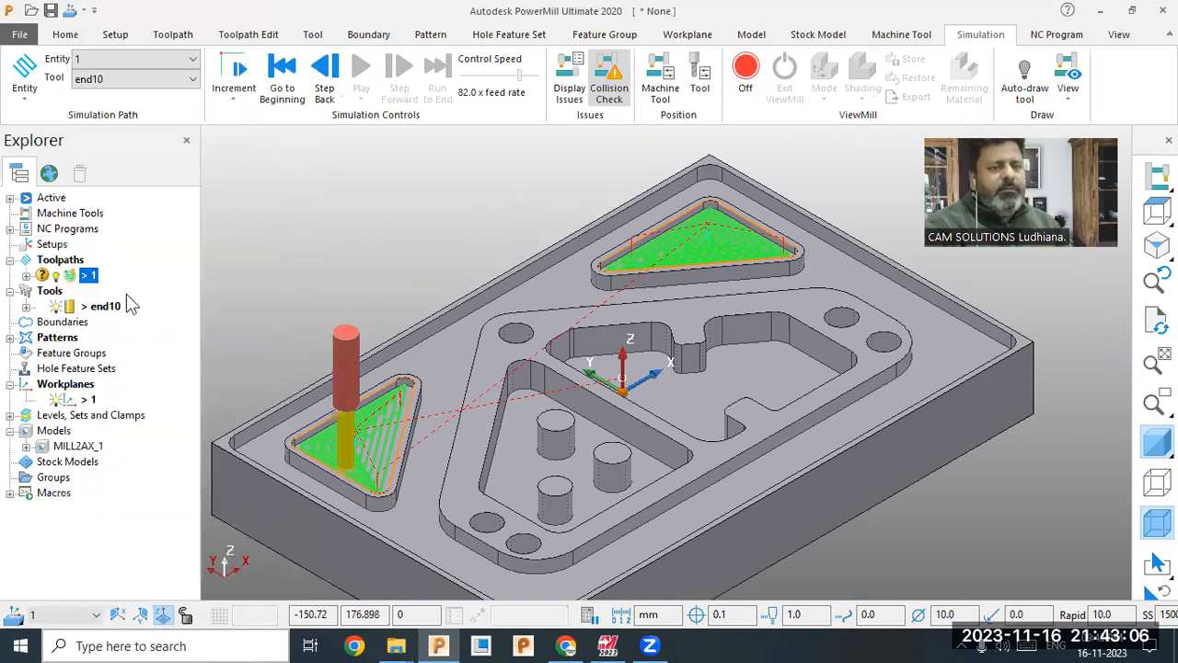
pyautogui.click(10, 229)
pyautogui.click(70, 247)
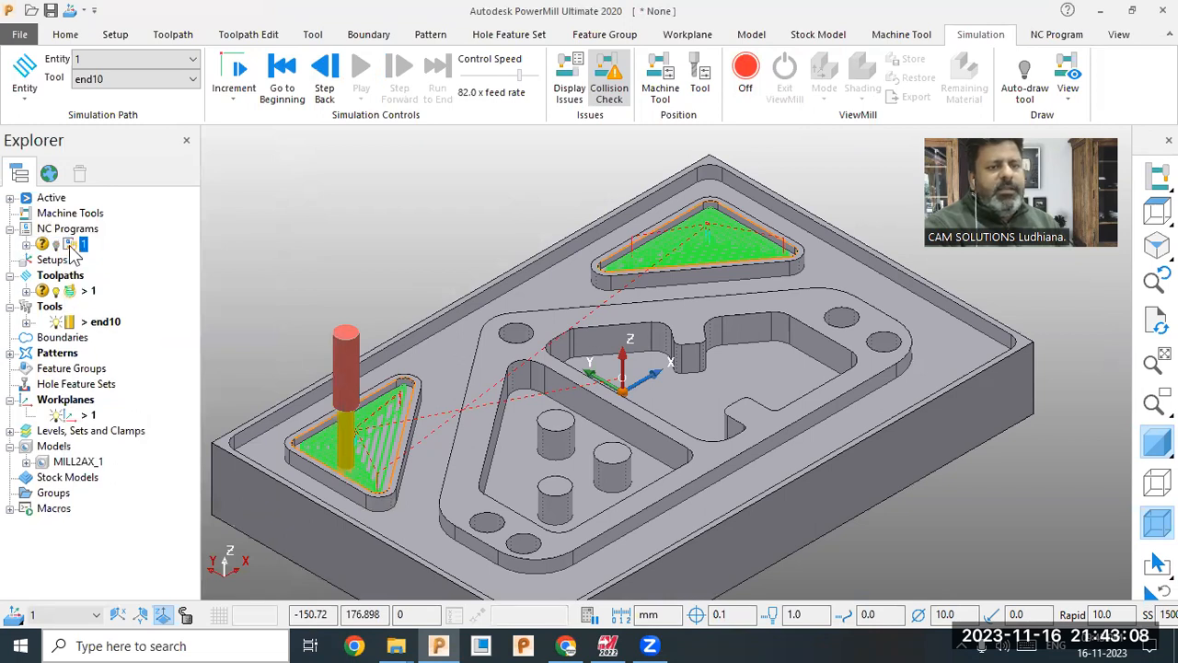
pyautogui.rightClick(71, 248)
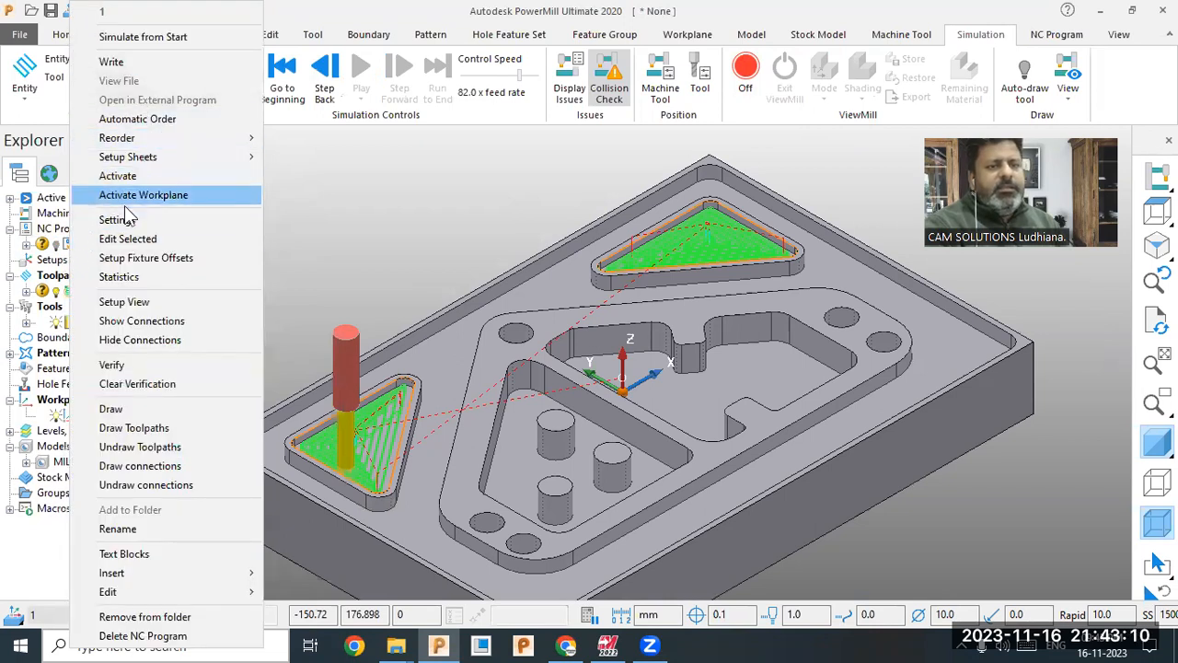
pyautogui.click(117, 220)
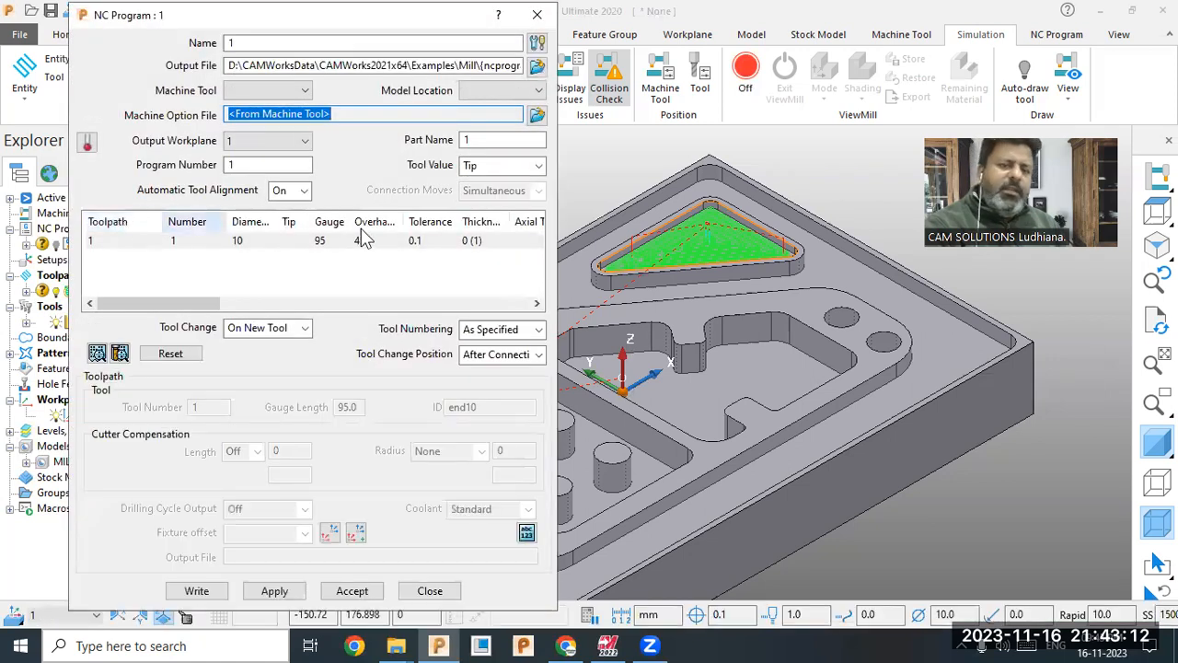
# - Choose Fanuc as the NC program's machine option file
pyautogui.click(535, 117)
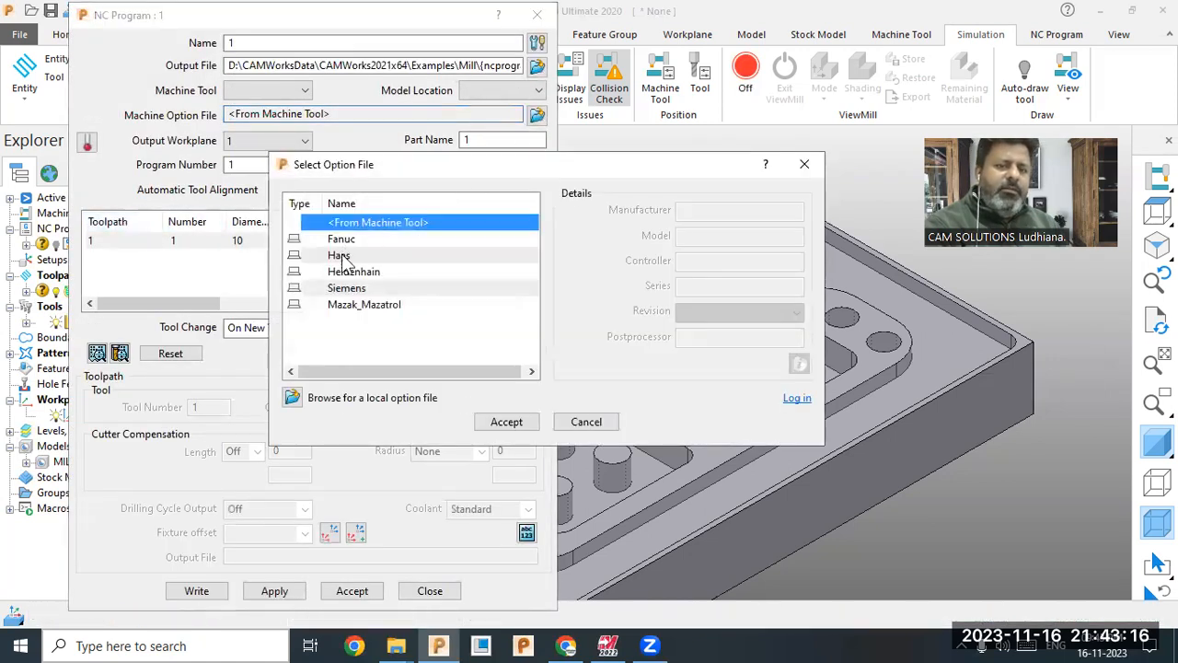
pyautogui.click(347, 289)
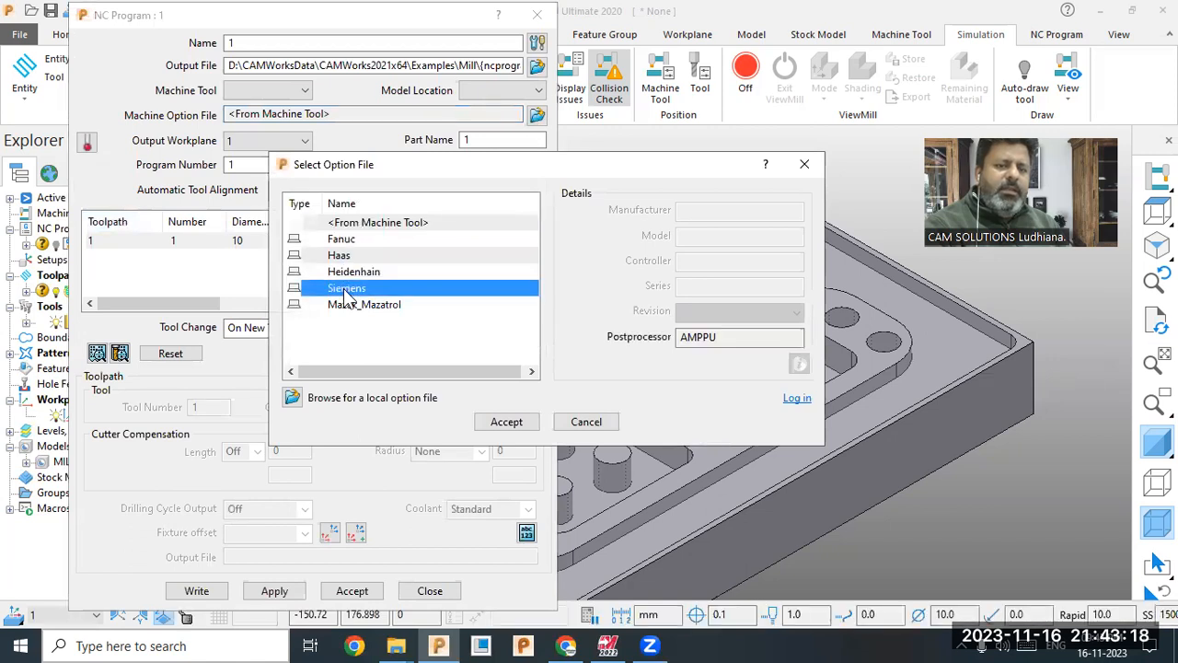
pyautogui.click(345, 241)
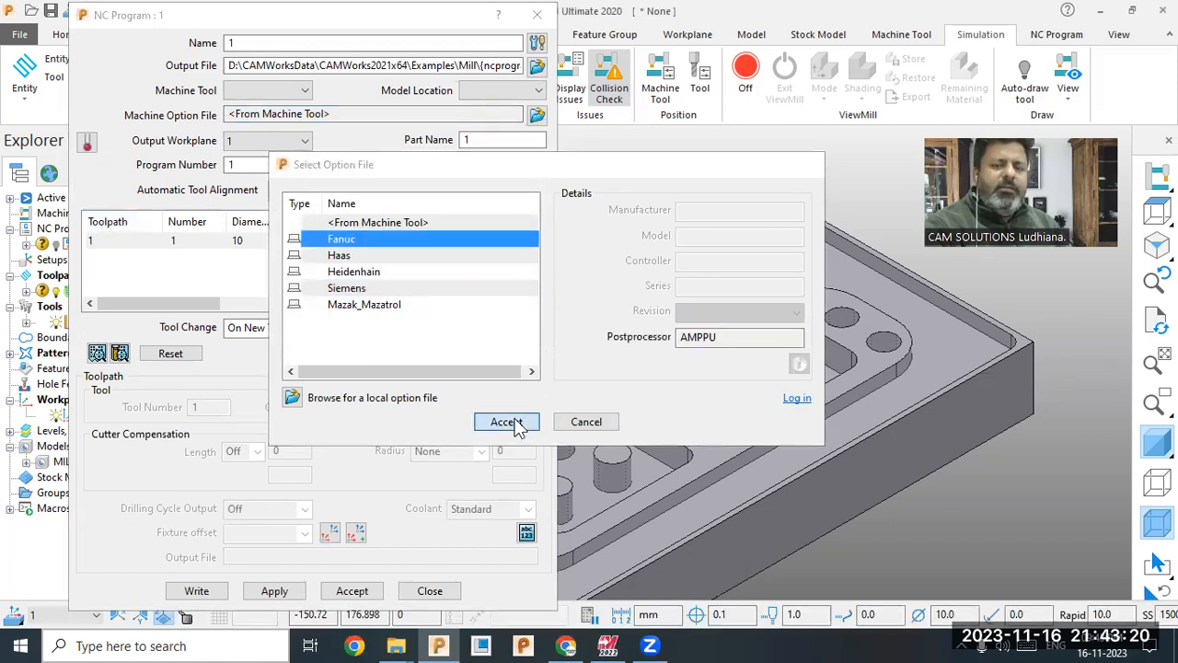
pyautogui.click(516, 422)
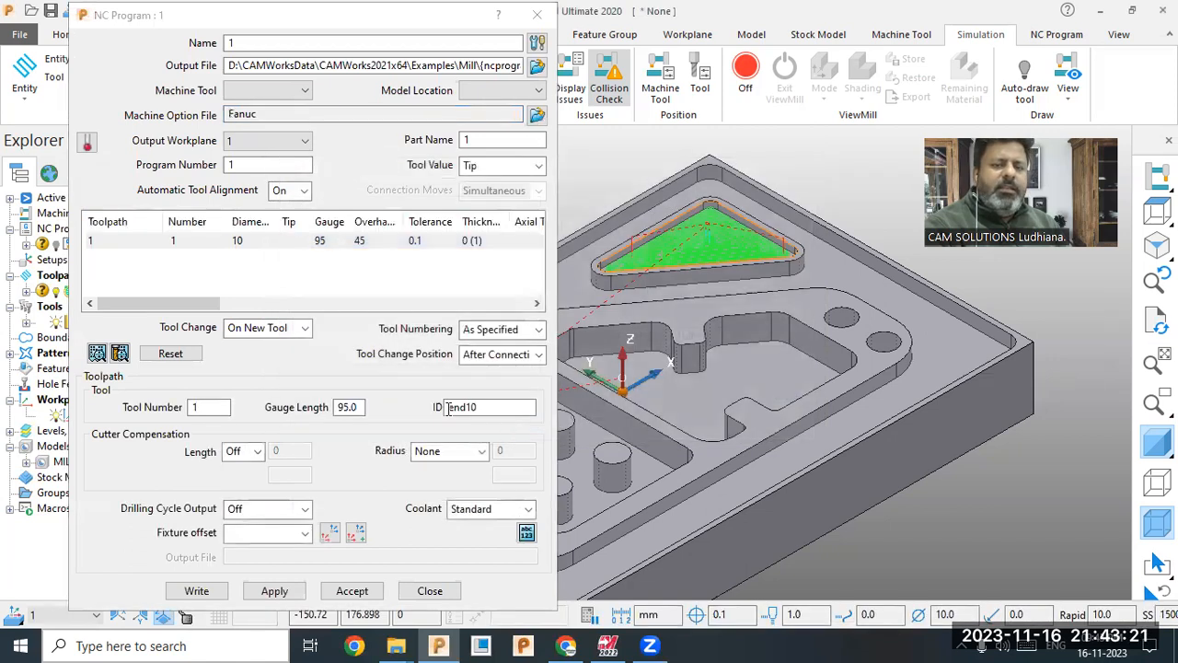
# - Name the NC program end10 and set its output file to end10 as a .tap file in the Mill folder
pyautogui.click(207, 600)
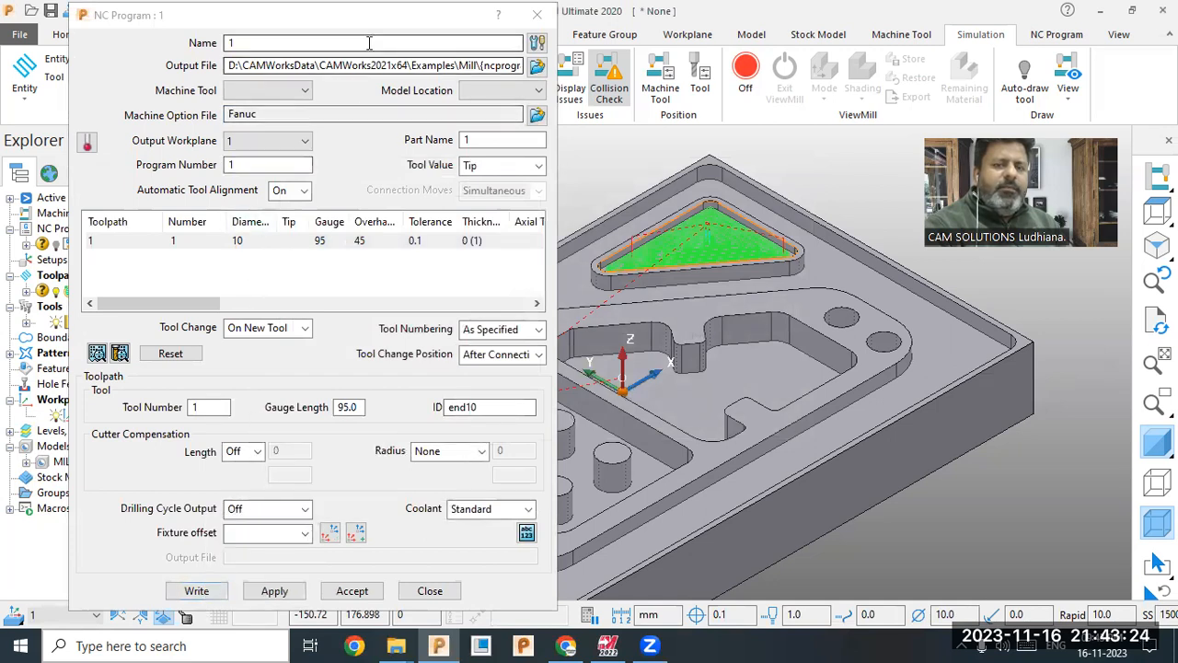
pyautogui.write('end10')
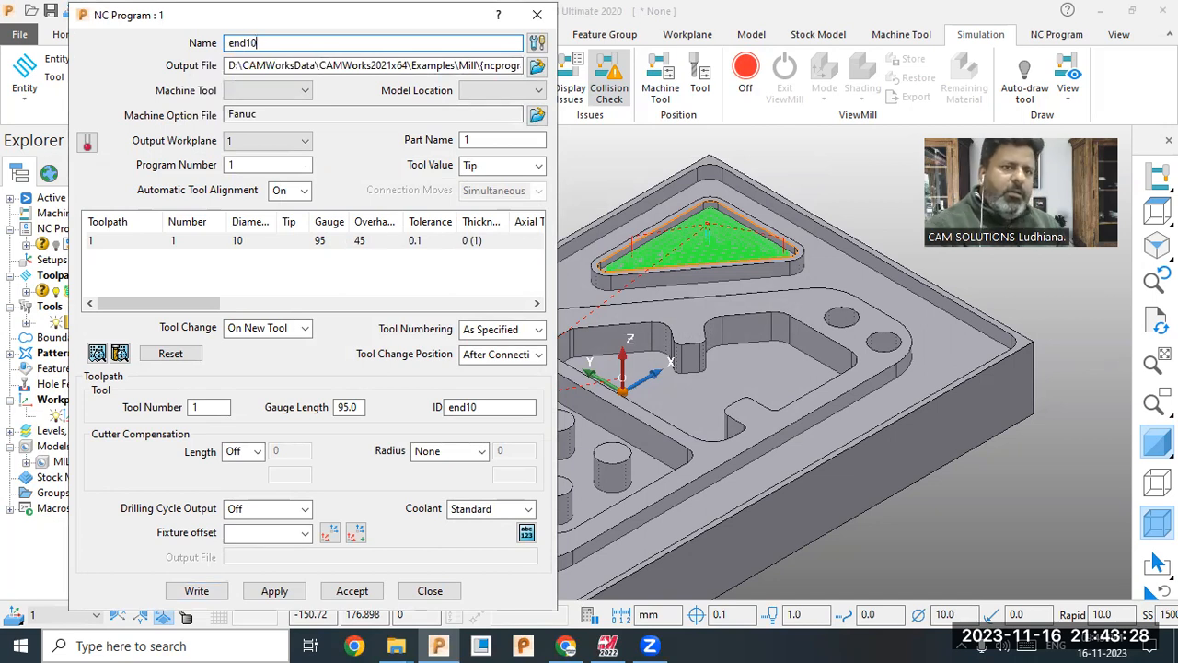
pyautogui.click(537, 67)
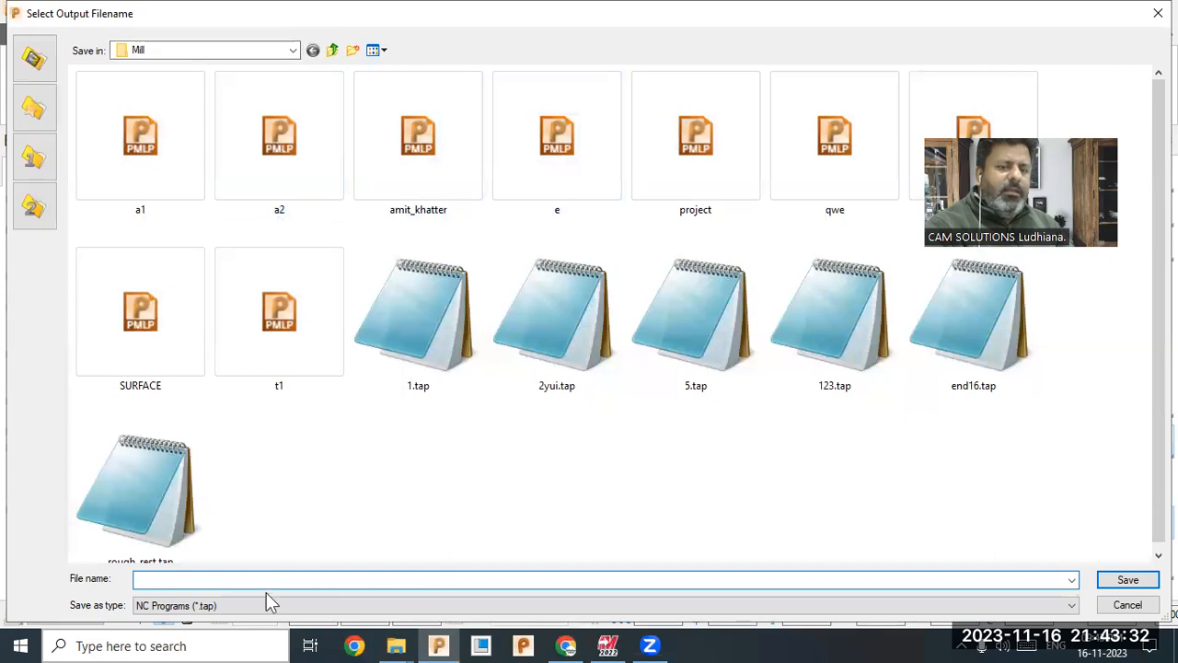
pyautogui.write('end1')
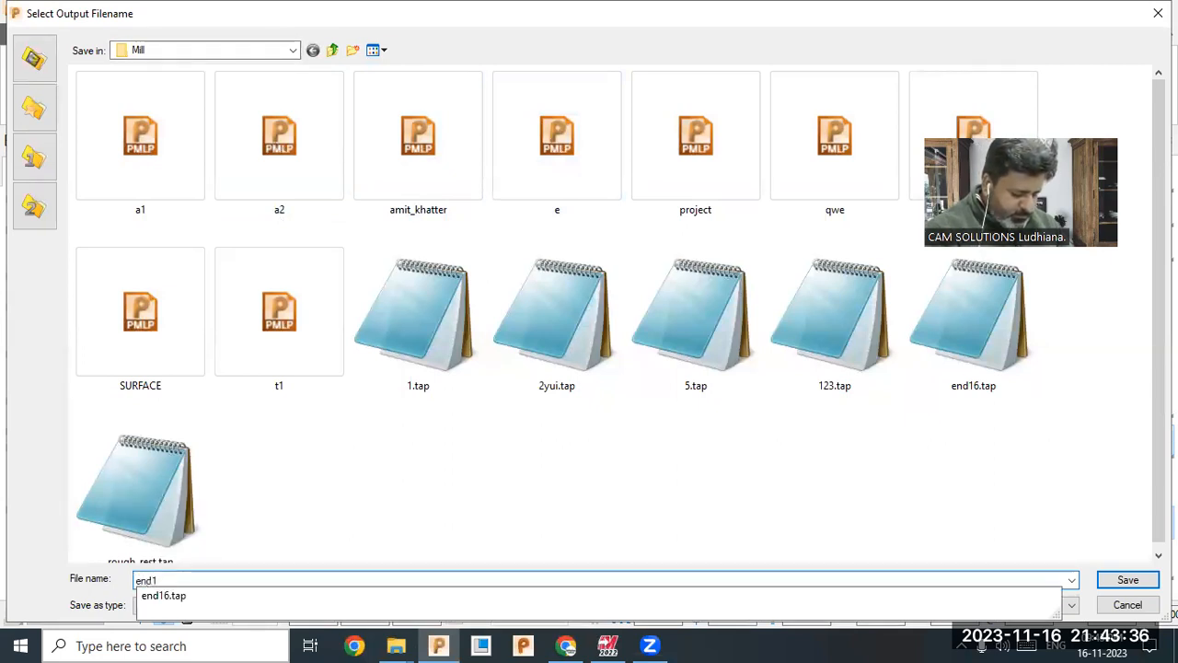
pyautogui.write('0')
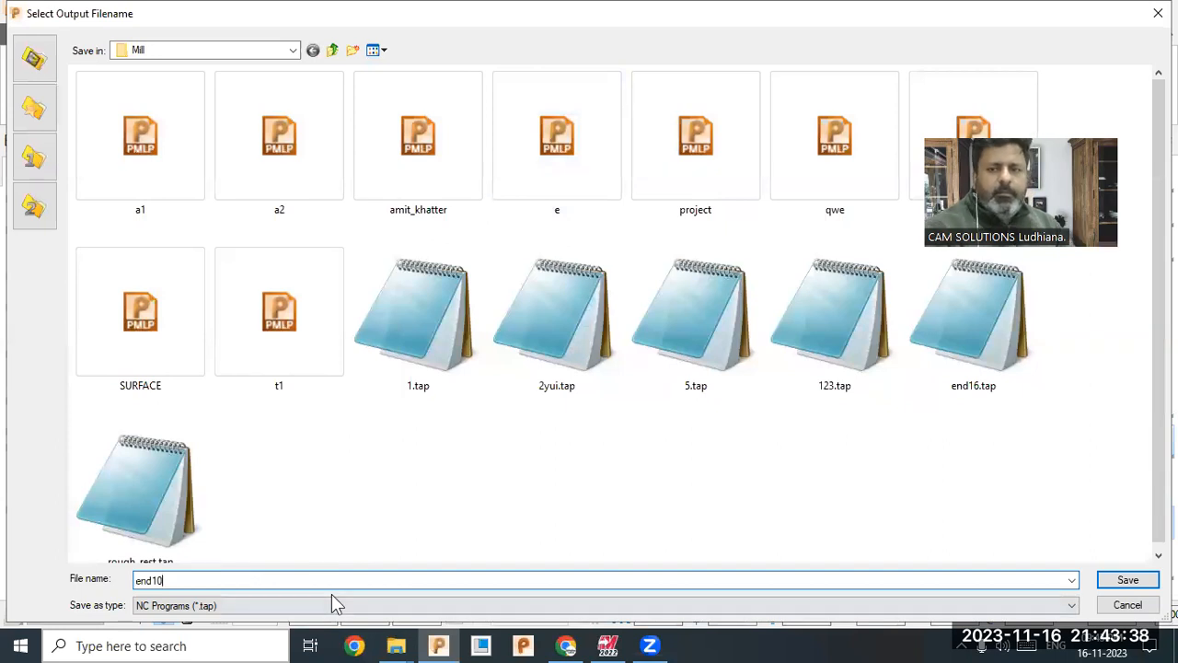
pyautogui.click(1128, 580)
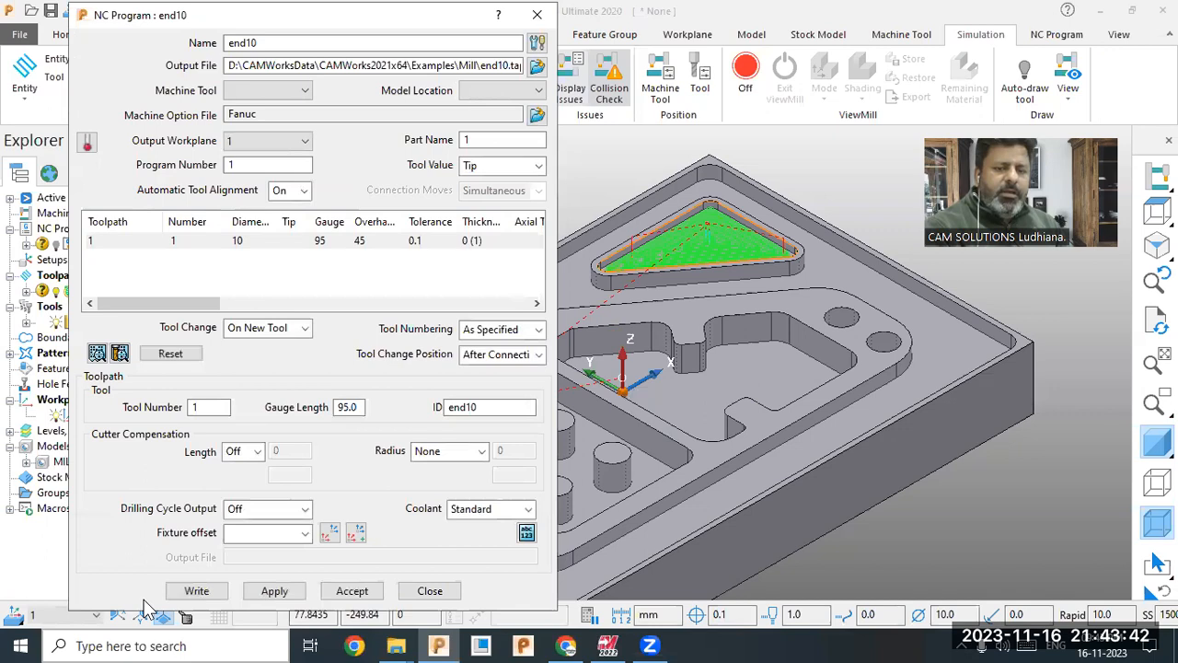
# - Write the NC program, copy the output folder's path from the report and close the report
pyautogui.click(195, 594)
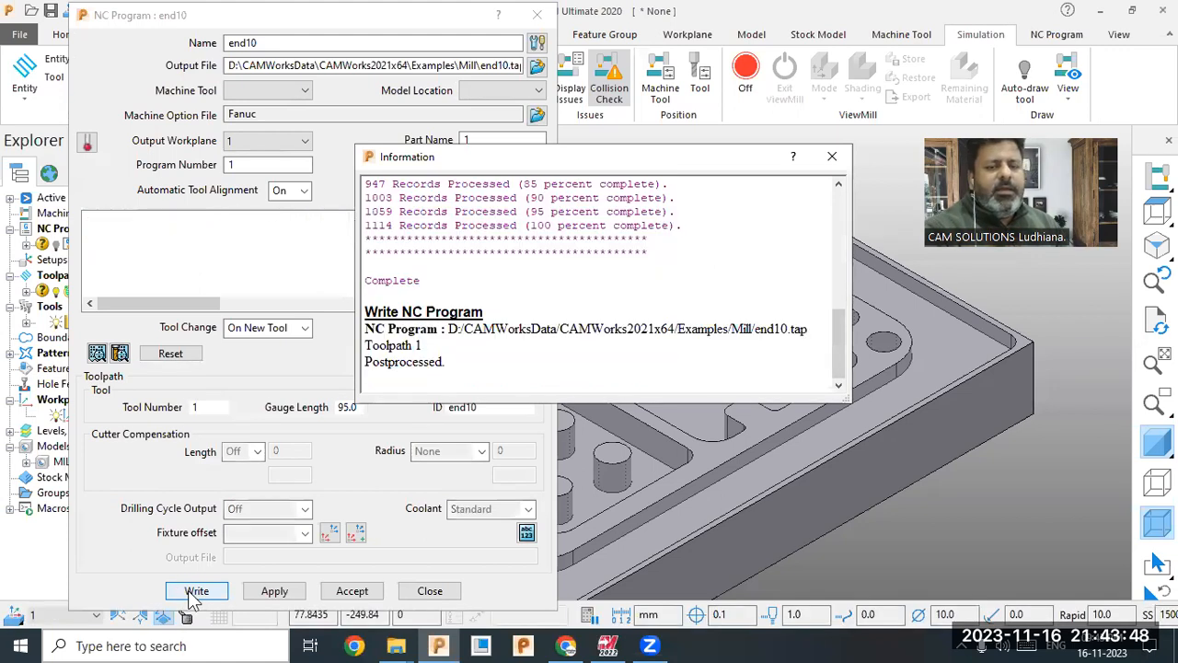
pyautogui.moveTo(448, 328); pyautogui.dragTo(759, 327)
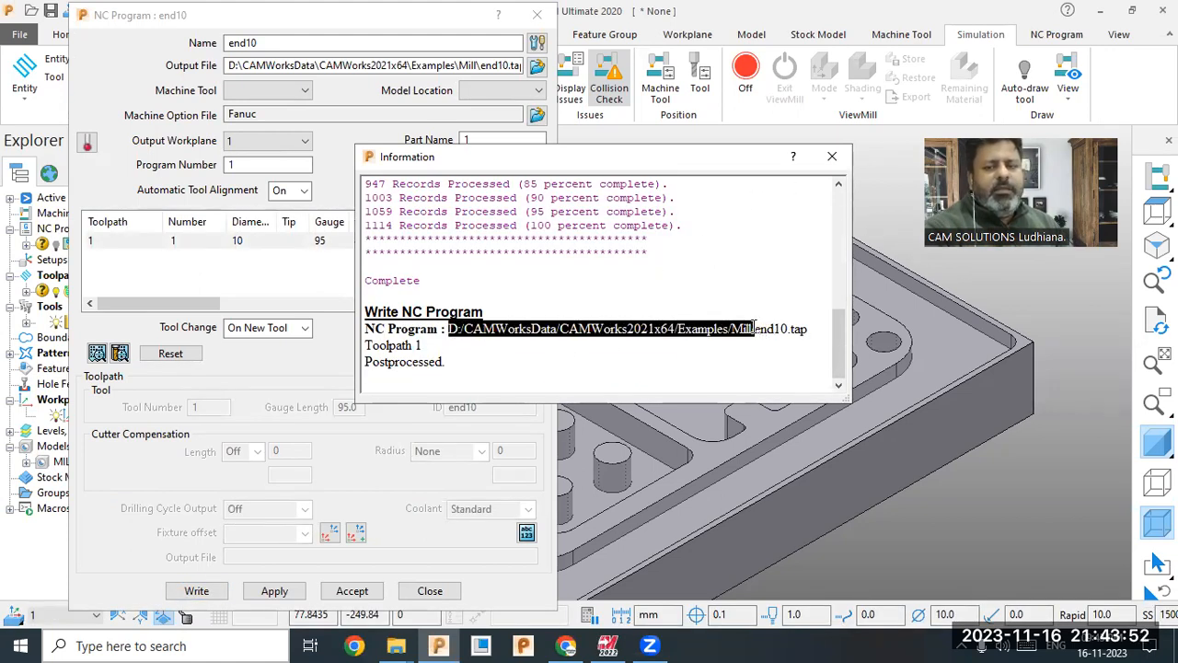
pyautogui.click(831, 157)
# - Switch to File Explorer and go to the copied folder path D:/CAMWorksData/CAMWorks2021x64/Examples/Mill
pyautogui.moveTo(396, 646)
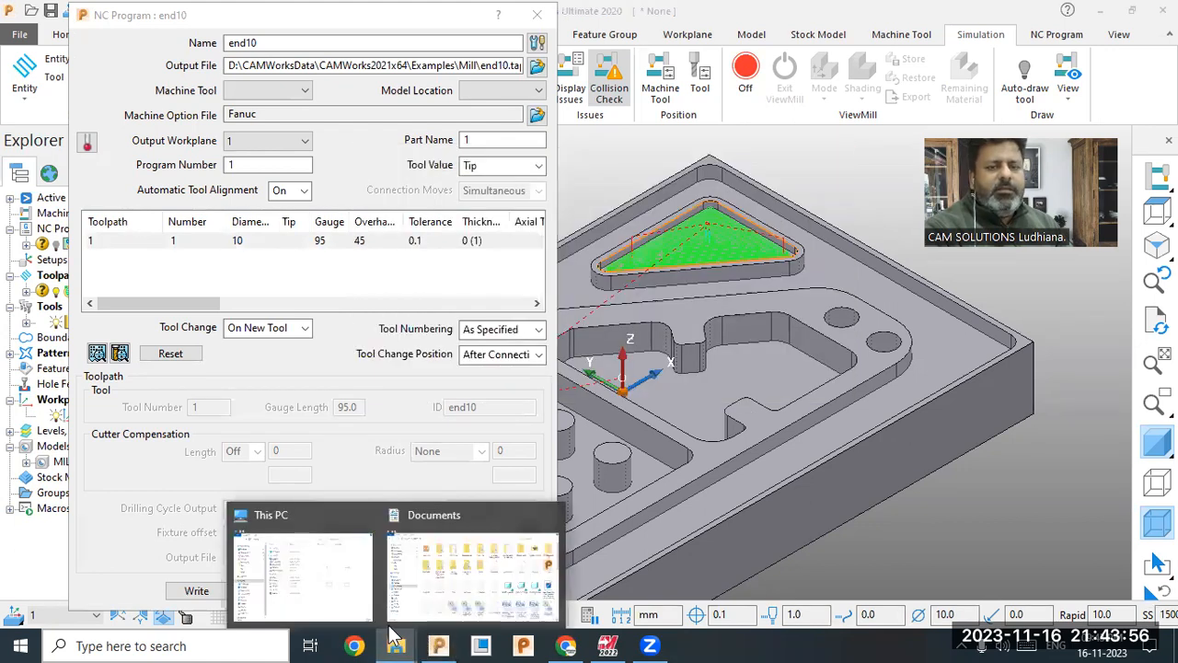
pyautogui.click(409, 575)
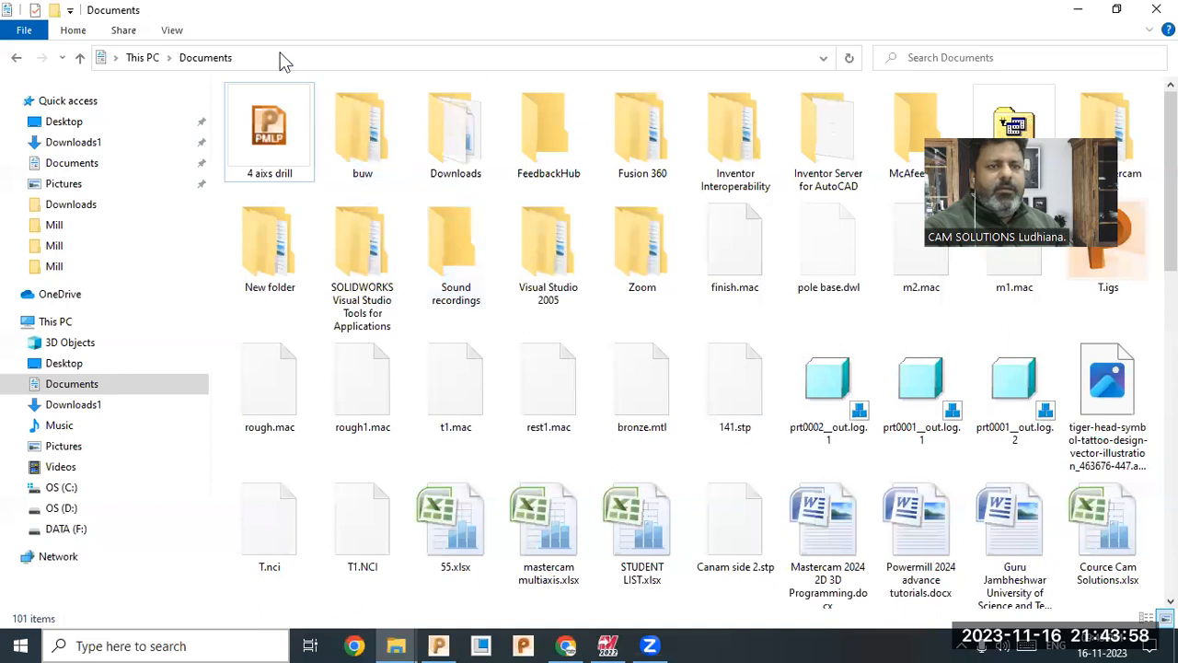
pyautogui.click(281, 58)
pyautogui.rightClick(281, 58)
pyautogui.click(322, 126)
pyautogui.press('Return')
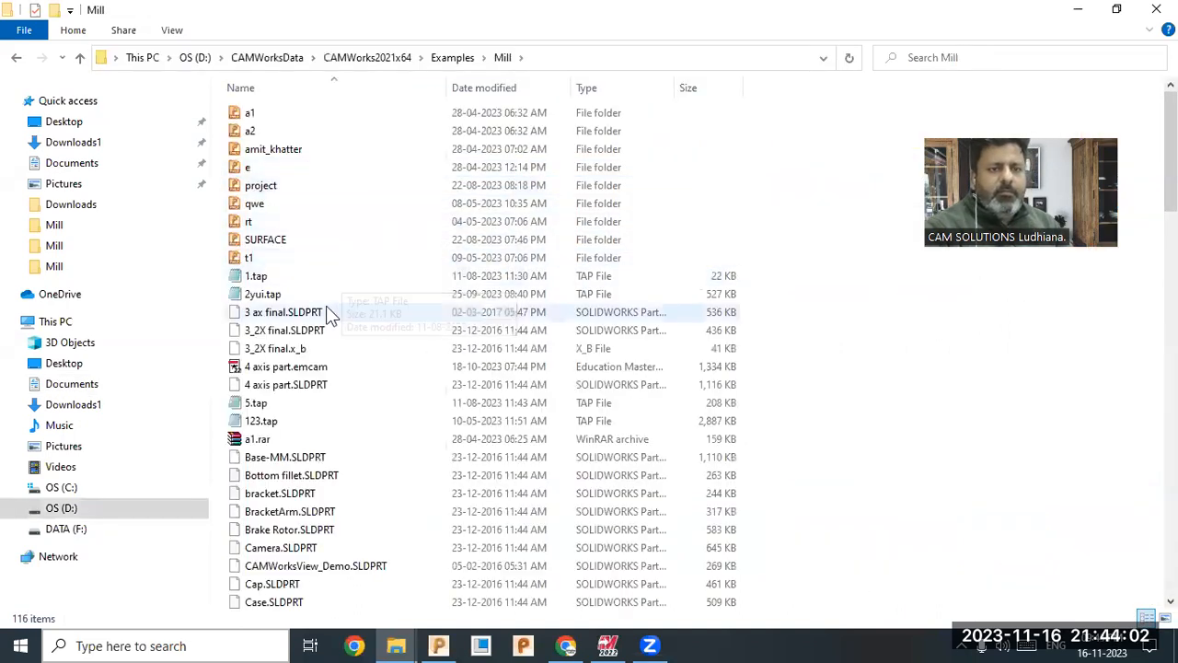
# - Find end10.tap in the Mill folder, open it in Notepad and minimize File Explorer
pyautogui.click(295, 386)
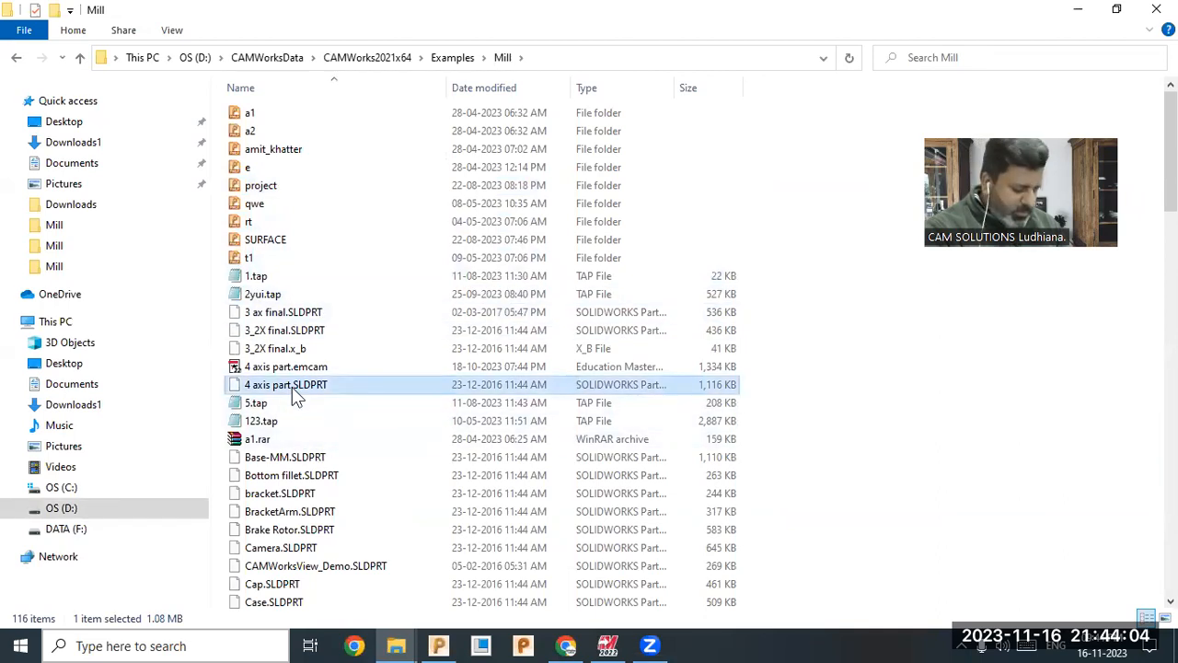
pyautogui.press('e')
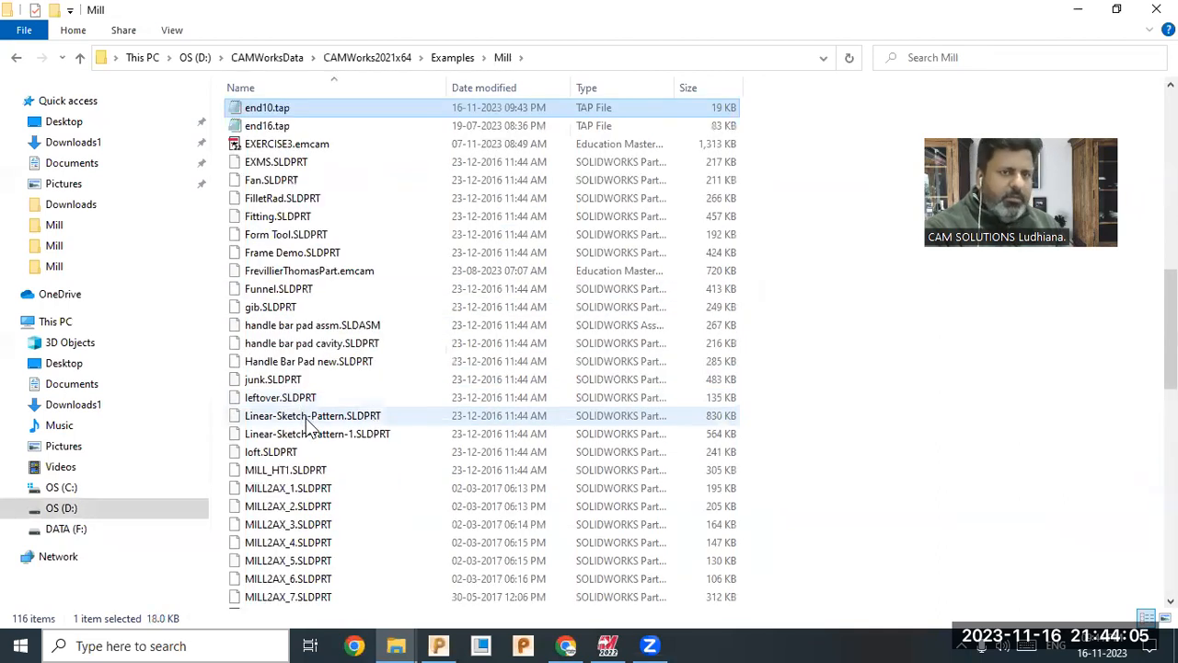
pyautogui.doubleClick(275, 107)
pyautogui.click(1080, 11)
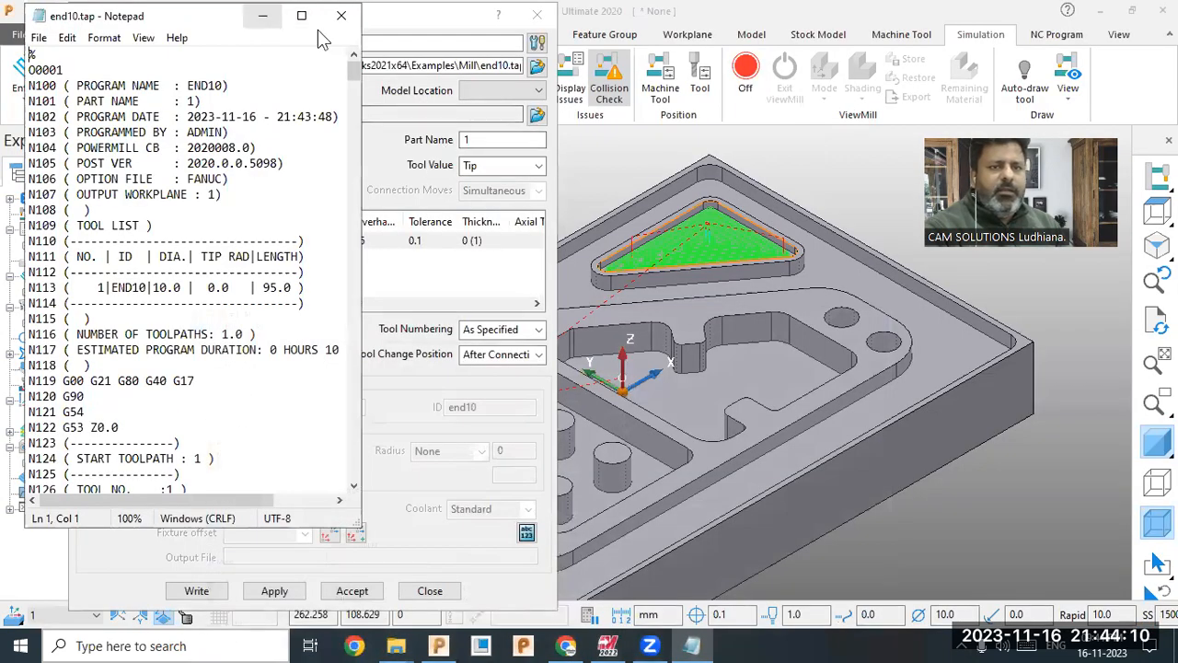
# - Arrange the Notepad window and the NC Program dialog on either side of the model and examine the opening blocks of end10.tap
pyautogui.moveTo(318, 28); pyautogui.dragTo(1101, 119)
pyautogui.click(332, 27)
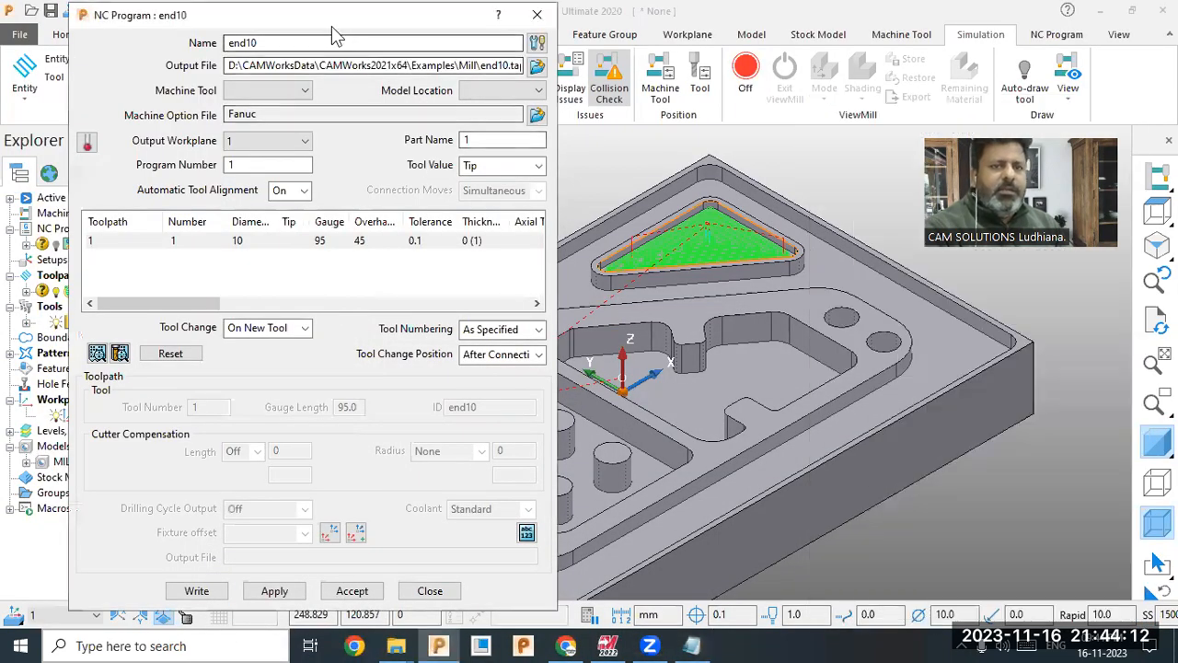
pyautogui.moveTo(333, 28); pyautogui.dragTo(157, 25)
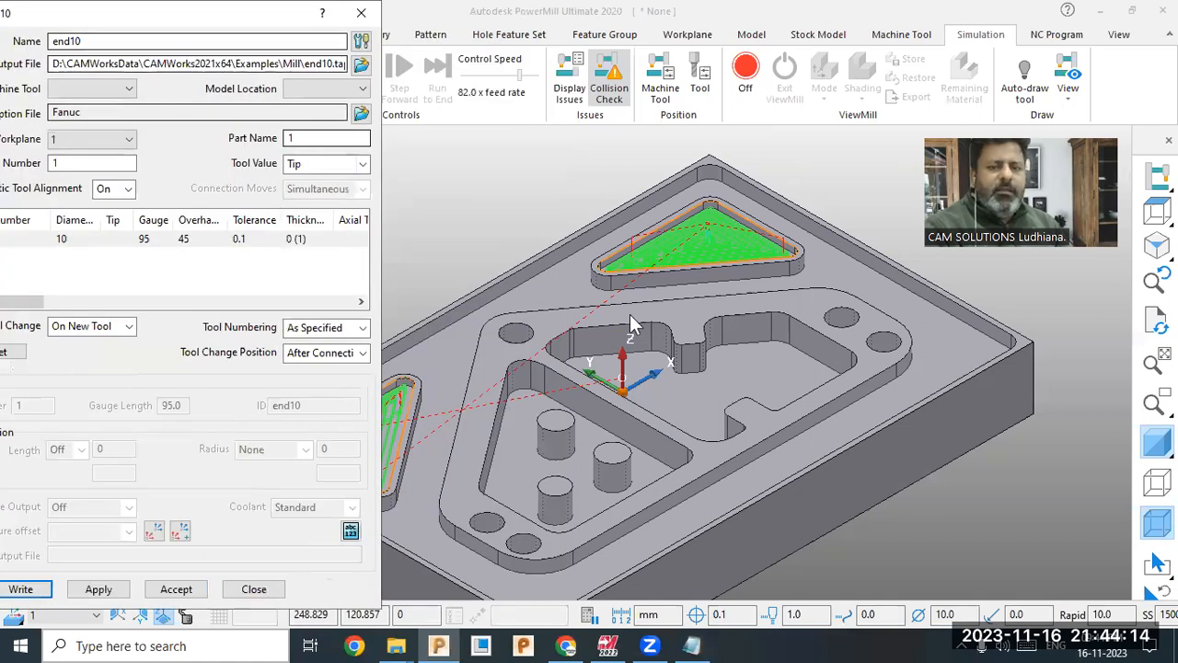
pyautogui.scroll(-2, 631, 324)
pyautogui.click(692, 646)
pyautogui.scroll(-4, 942, 337)
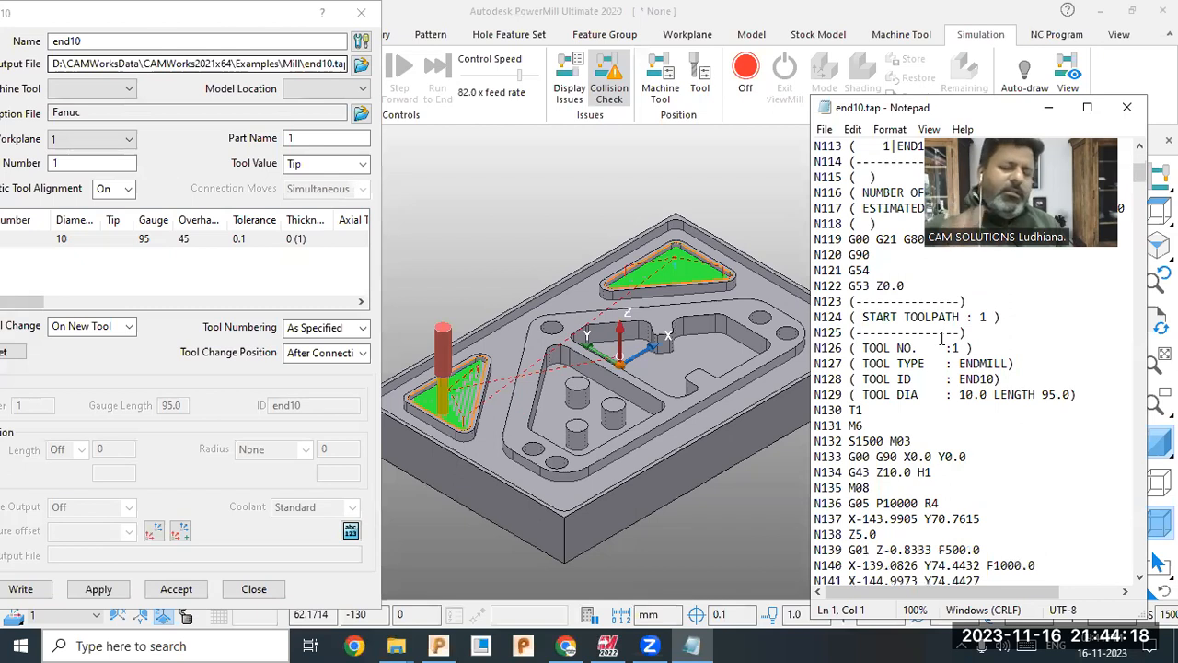